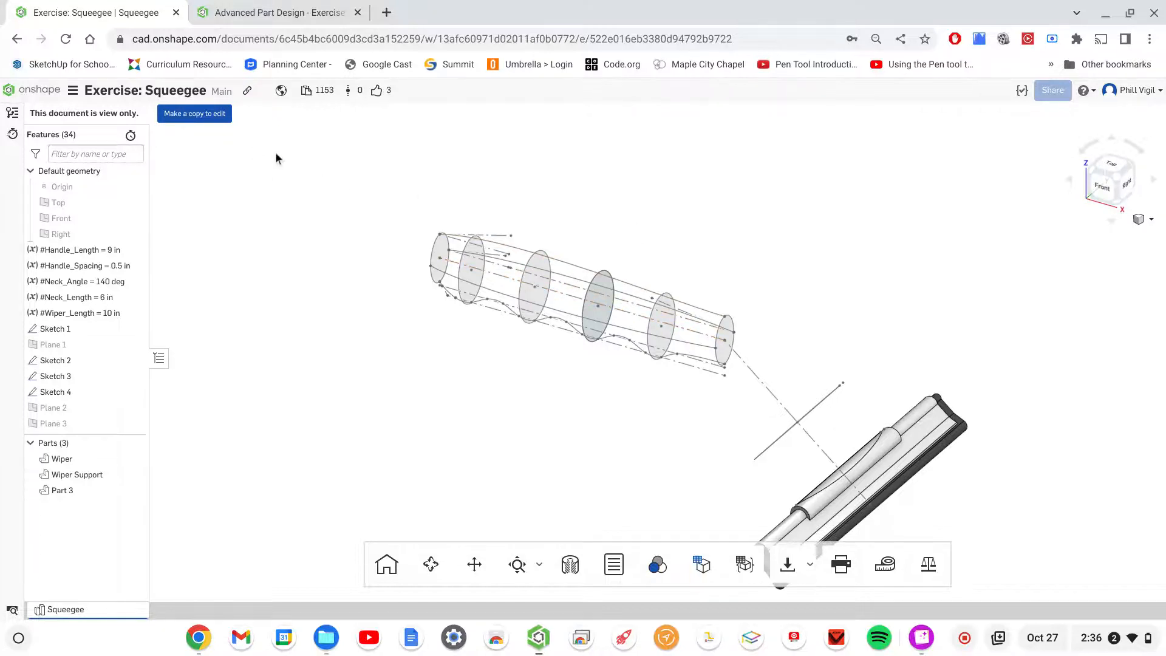
# Step: Make an editable copy of the document named "Exercise: Squeegee - Copy1"
pyautogui.click(192, 115)
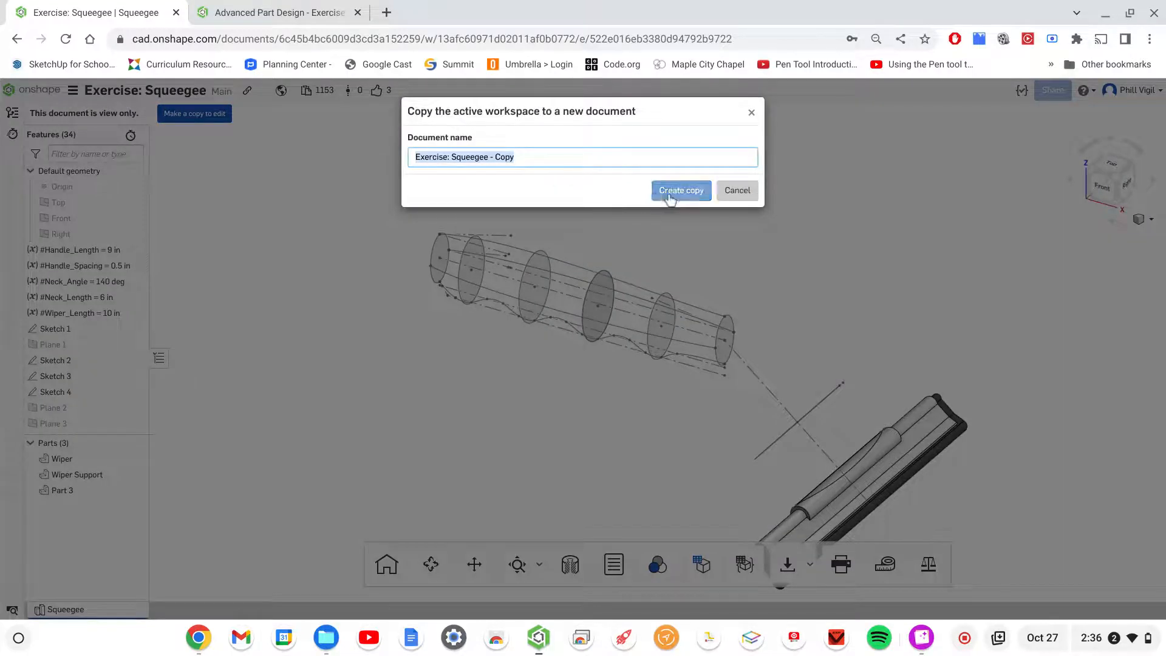
pyautogui.click(546, 159)
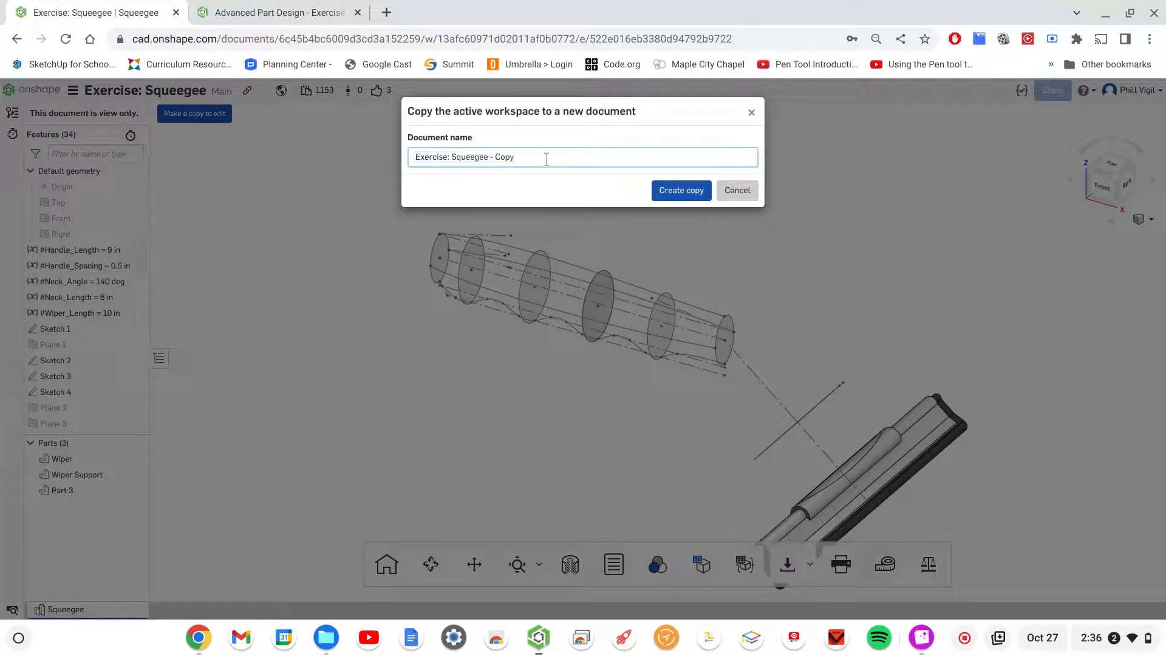
pyautogui.click(681, 190)
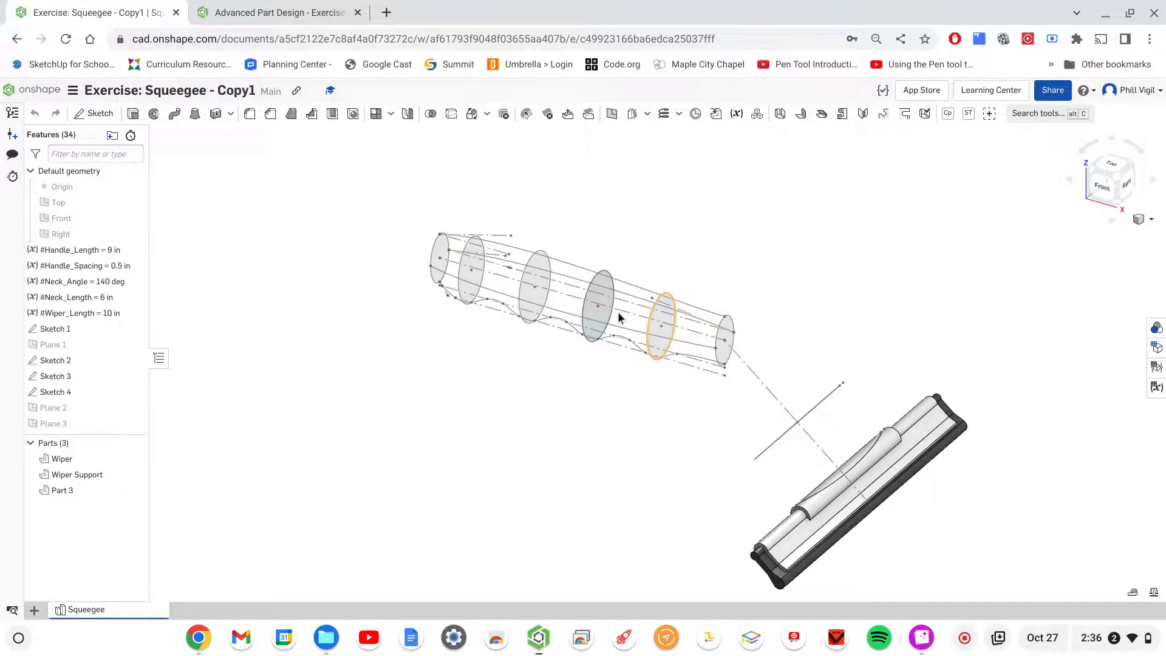
# Step: Start a new solid Loft through the six handle profiles in order, from the neck end (Sketch 2) to the far end (Sketch 1)
pyautogui.click(433, 257)
pyautogui.click(195, 116)
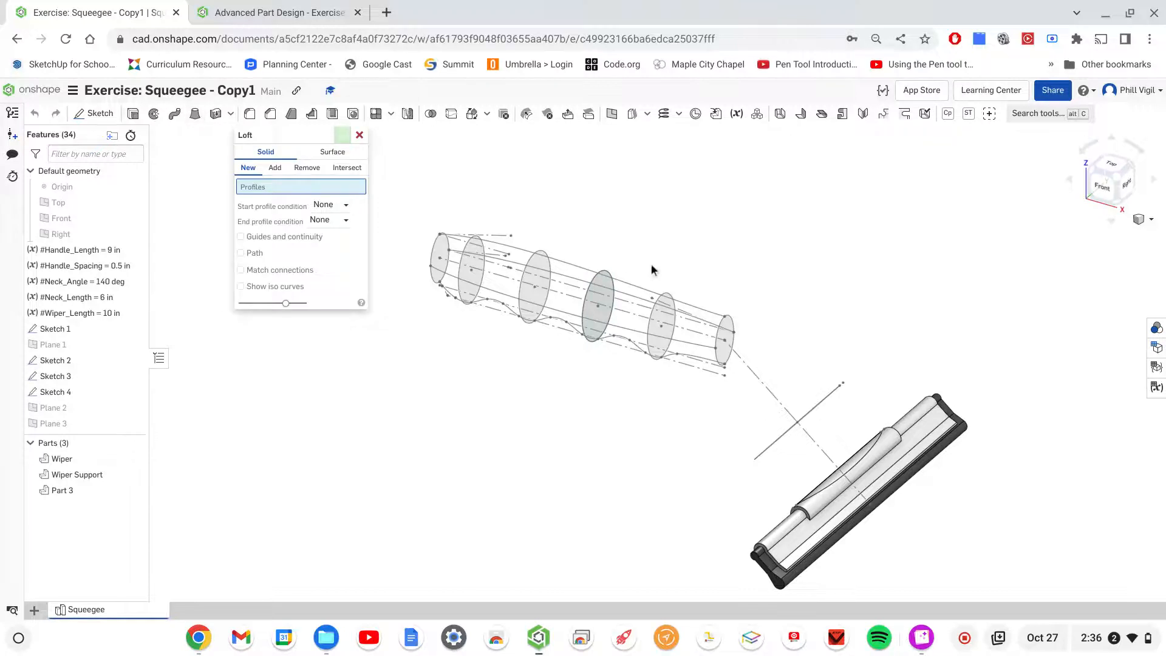
pyautogui.click(723, 355)
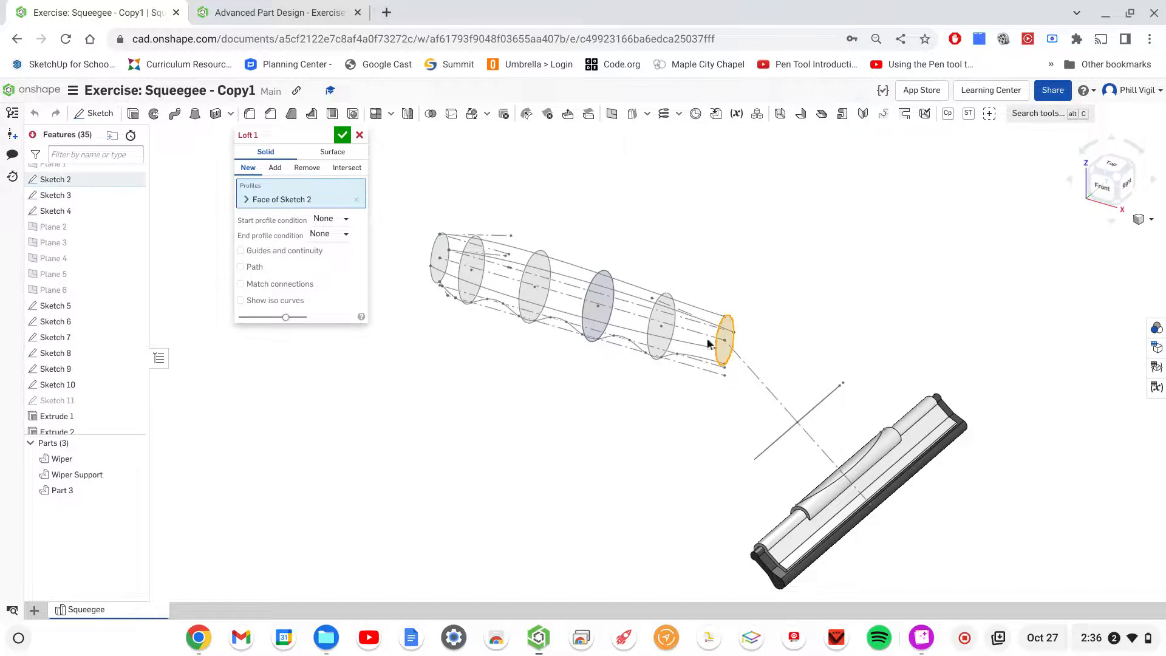
pyautogui.click(657, 335)
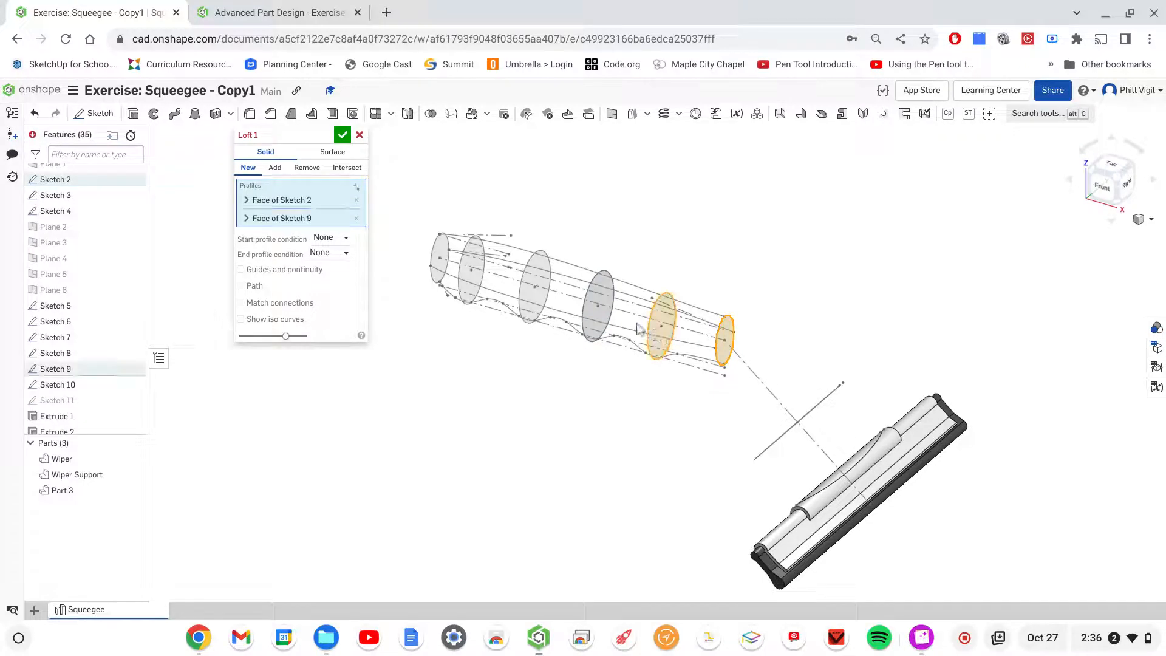
pyautogui.click(592, 320)
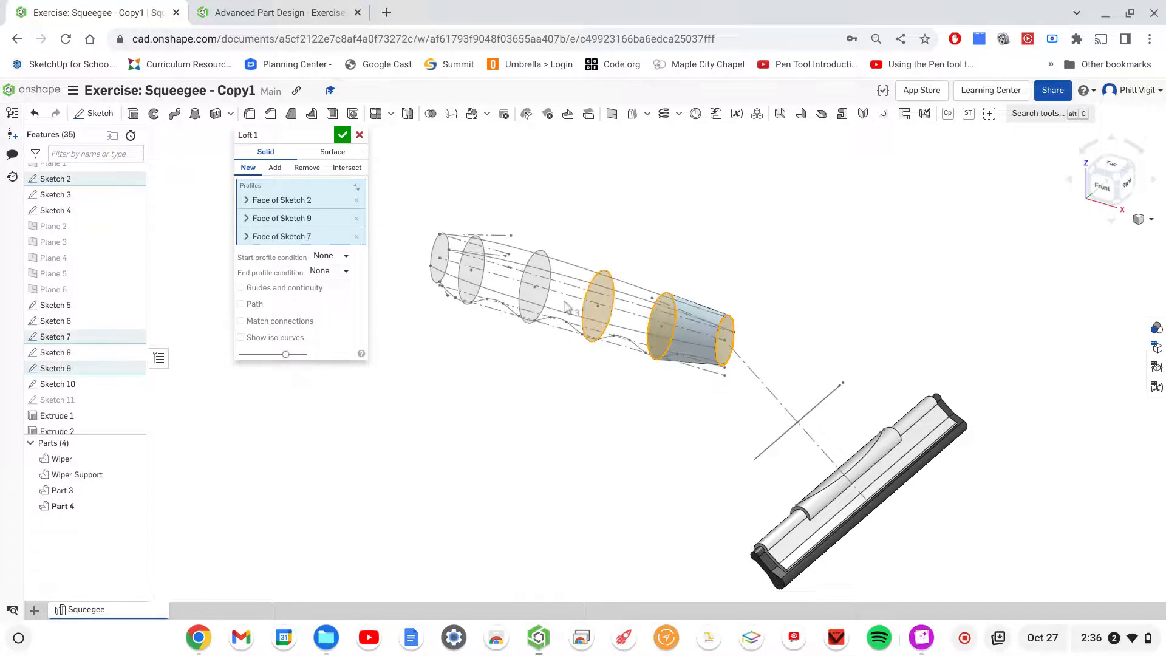
pyautogui.click(530, 302)
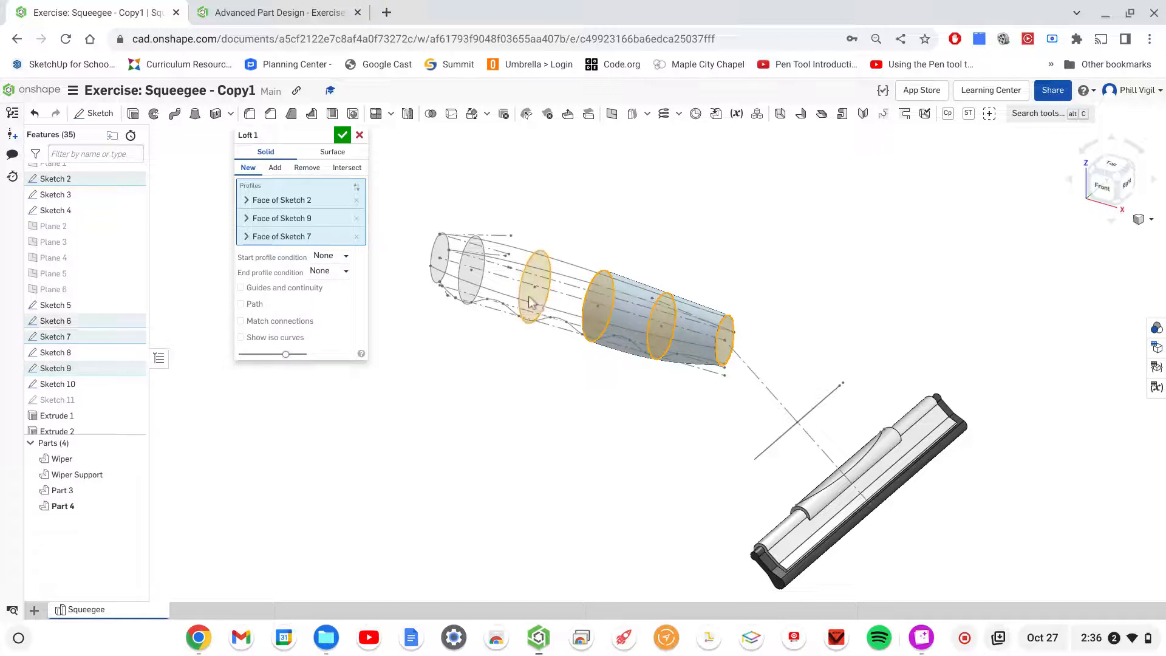
pyautogui.click(470, 281)
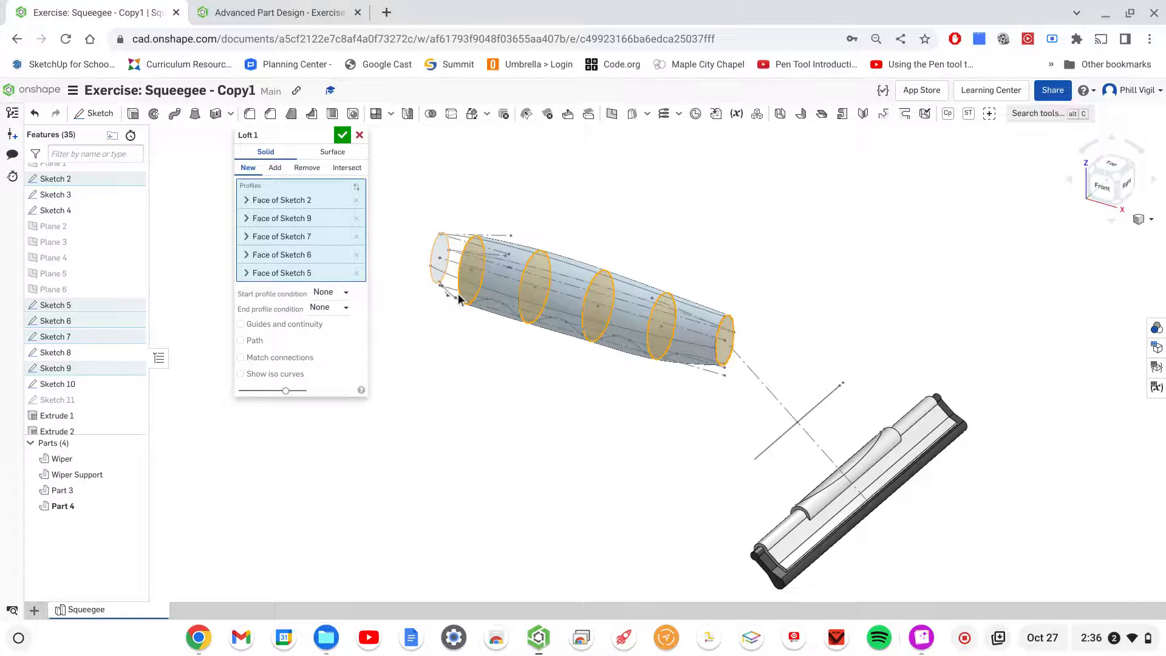
pyautogui.click(442, 258)
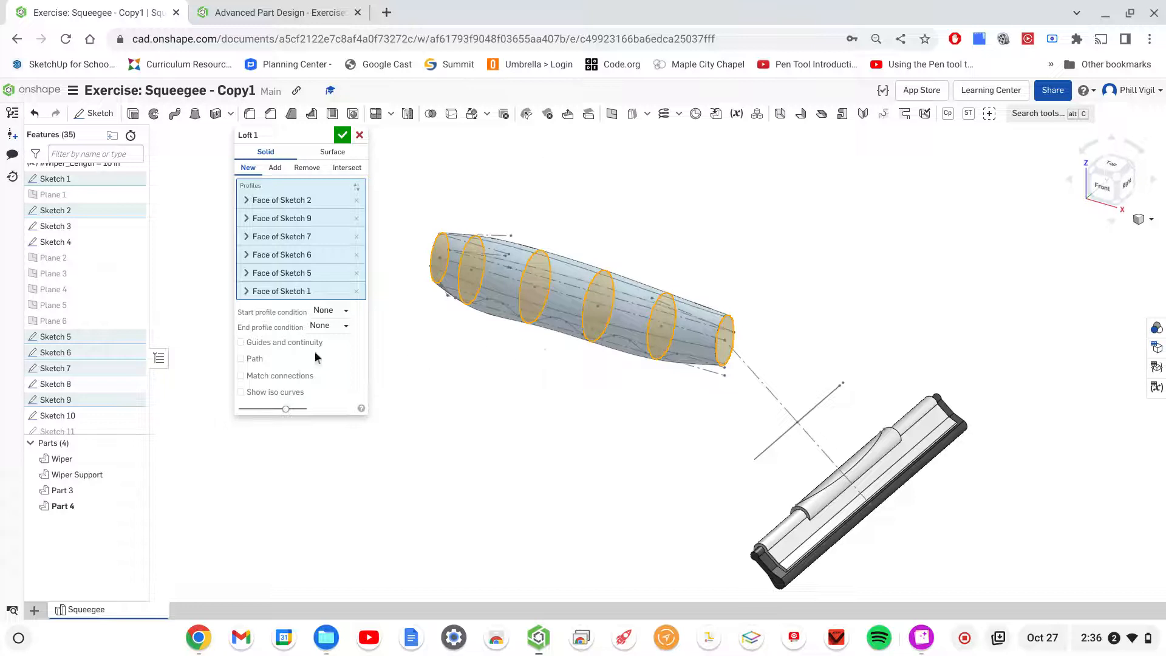
# Step: Enable guides and continuity for the loft and add the wavy lower edge and the upper edge of Sketch 3 as guides
pyautogui.click(241, 342)
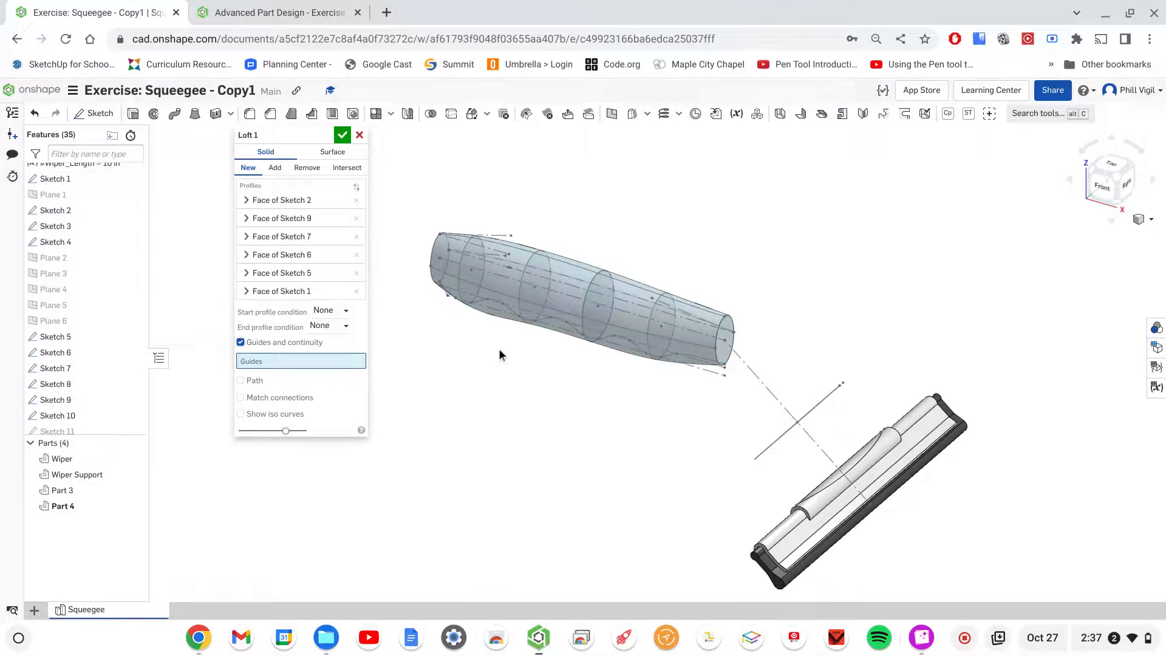
pyautogui.moveTo(514, 340); pyautogui.dragTo(520, 338, button='right')
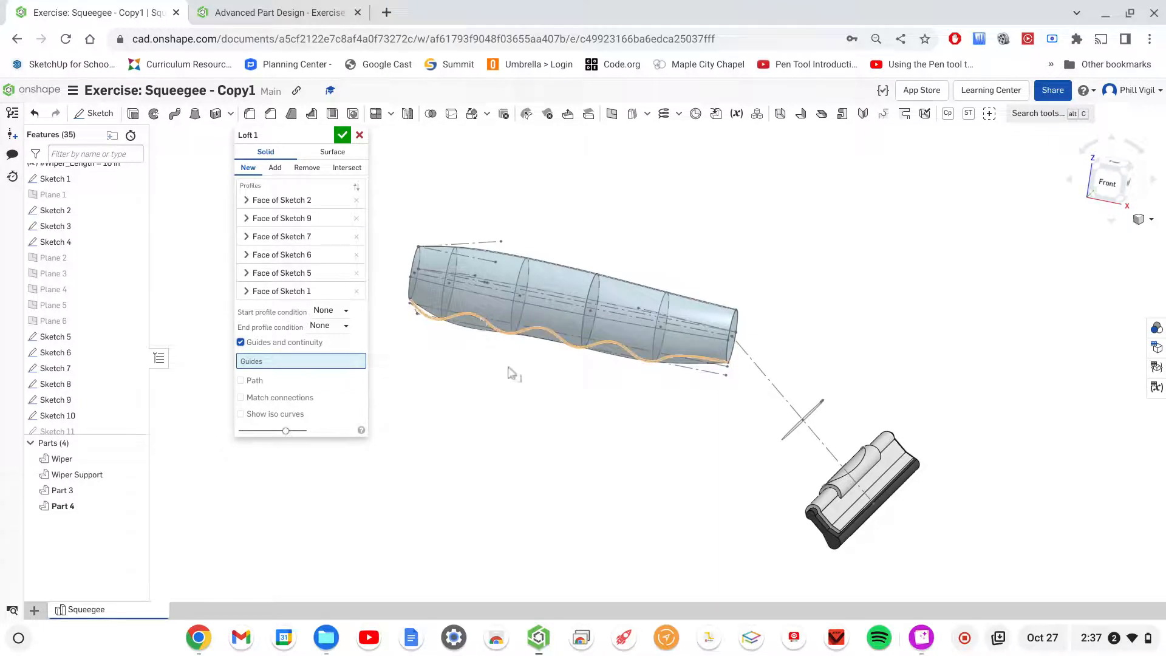
pyautogui.click(479, 323)
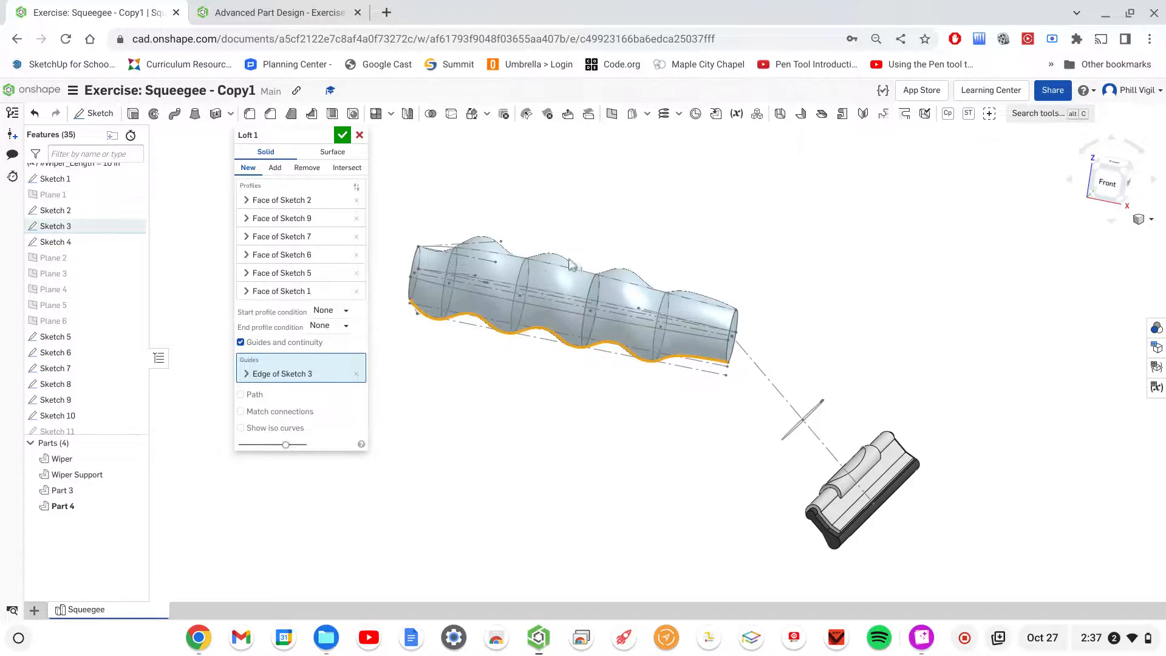
pyautogui.click(615, 287)
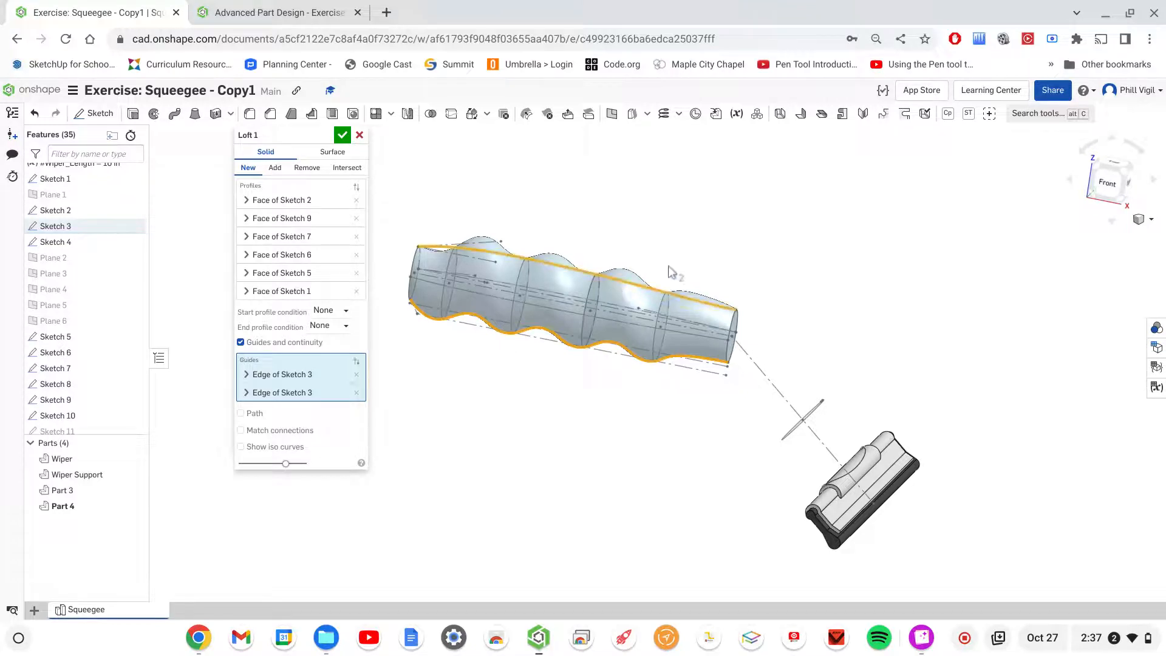
# Step: Add both side edges of Sketch 4 as loft guides and accept the handle loft
pyautogui.moveTo(698, 258); pyautogui.dragTo(622, 293, button='right')
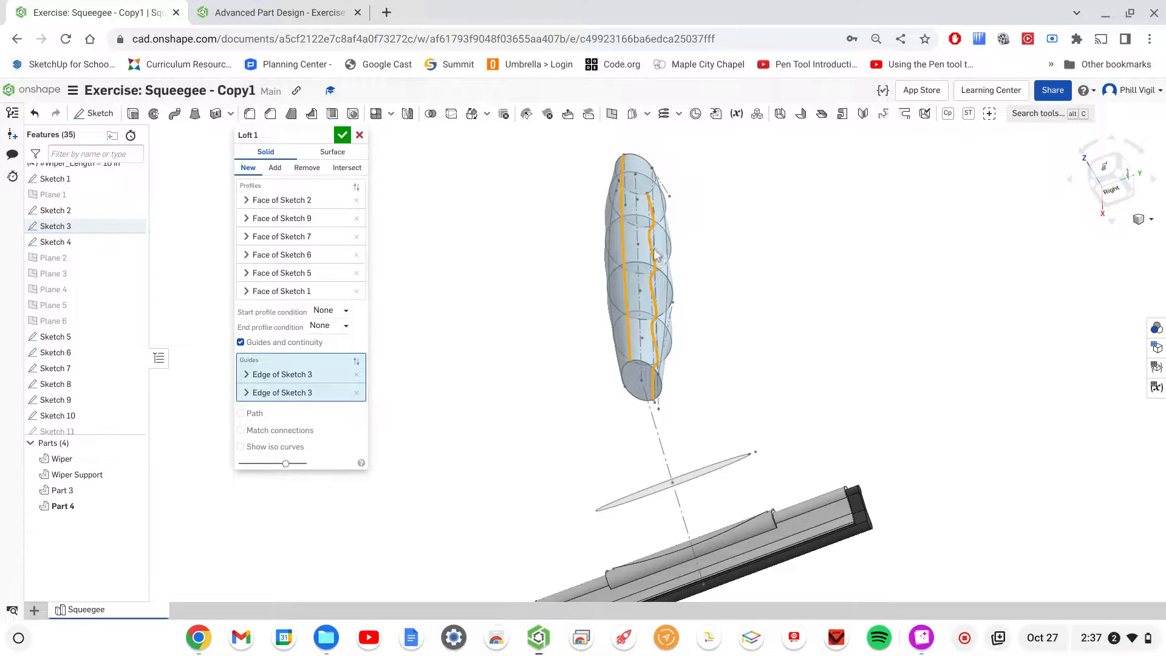
pyautogui.click(542, 280)
pyautogui.moveTo(555, 280); pyautogui.dragTo(566, 278, button='right')
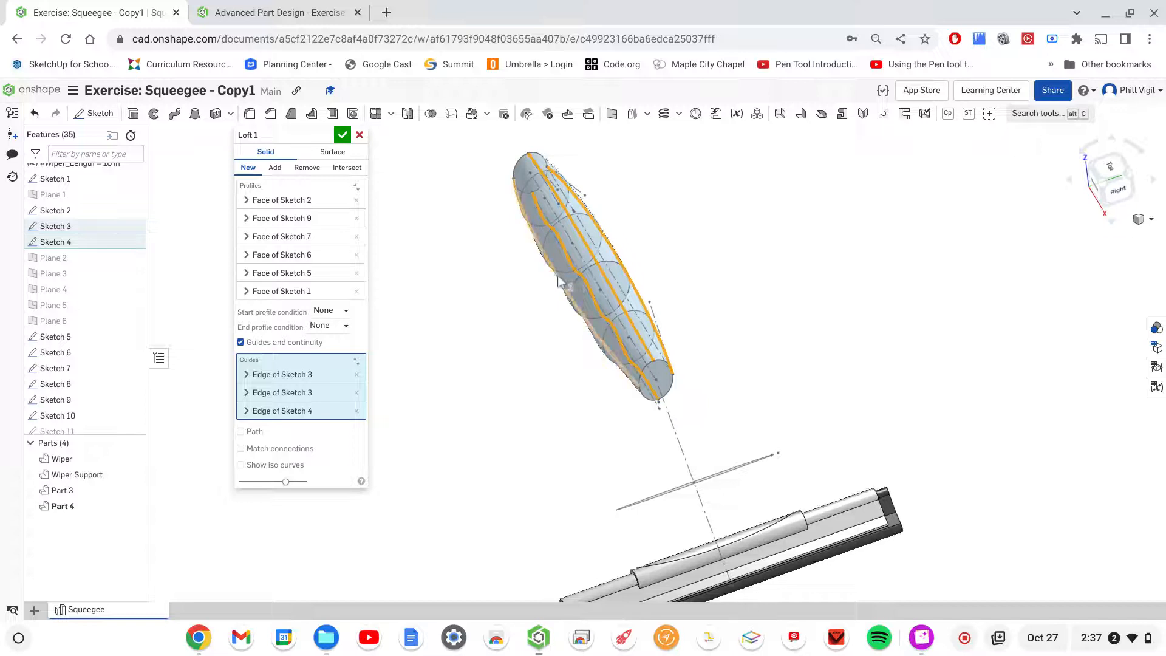
pyautogui.click(560, 279)
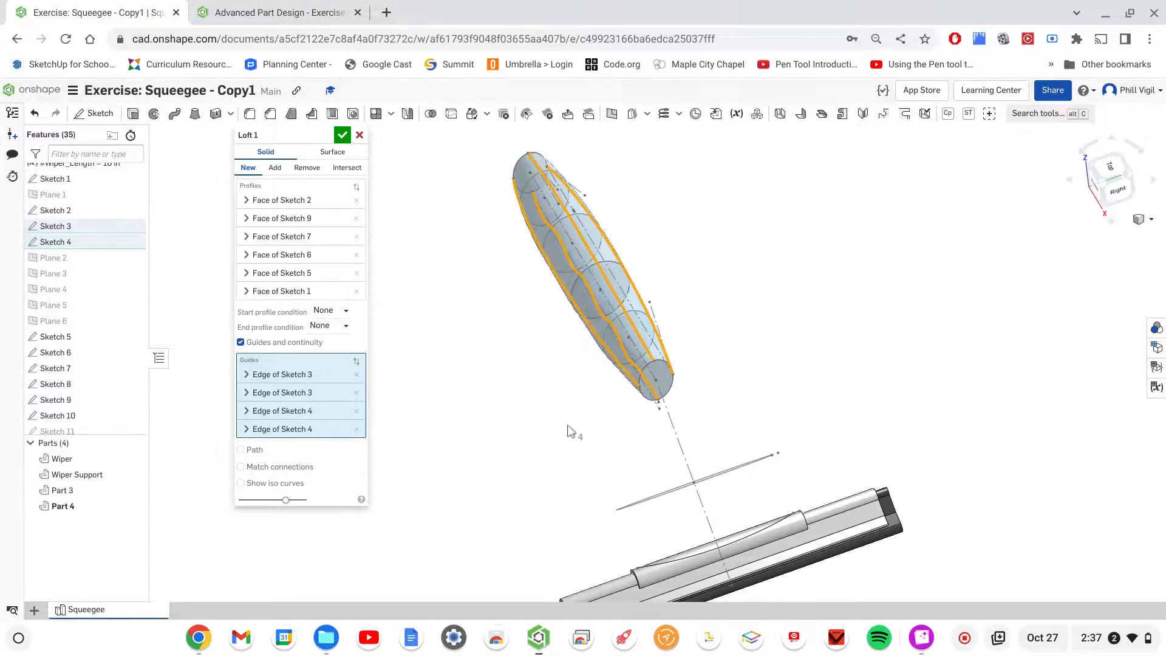
pyautogui.moveTo(570, 432); pyautogui.dragTo(533, 358, button='right')
pyautogui.moveTo(535, 359); pyautogui.dragTo(516, 340, button='middle')
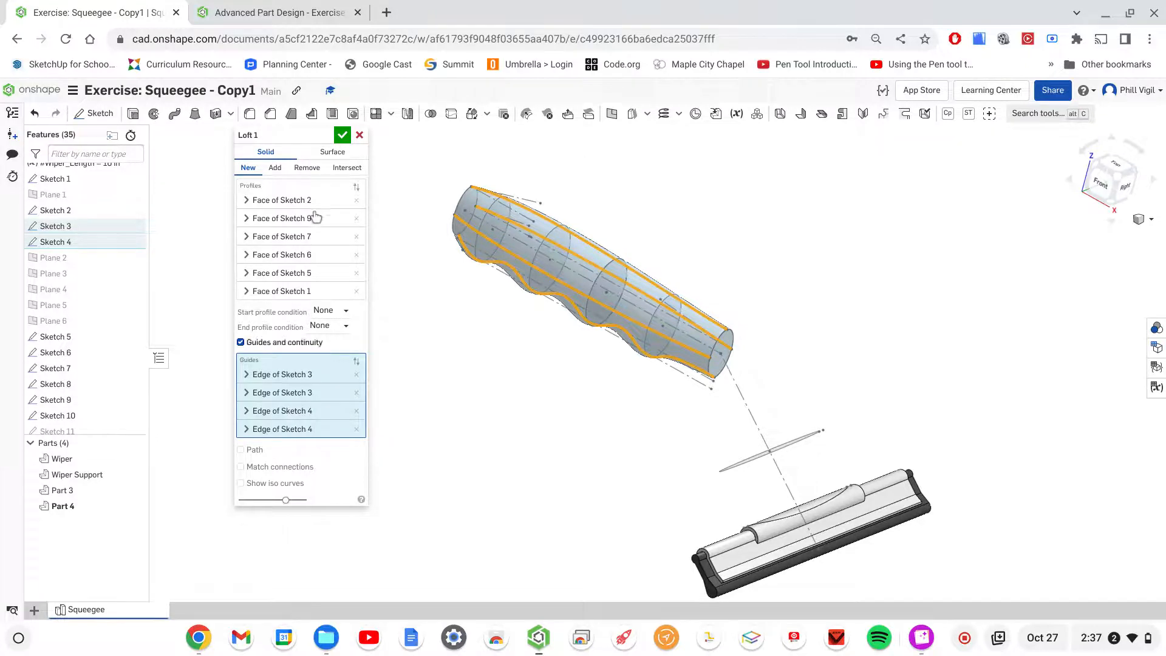
pyautogui.click(342, 136)
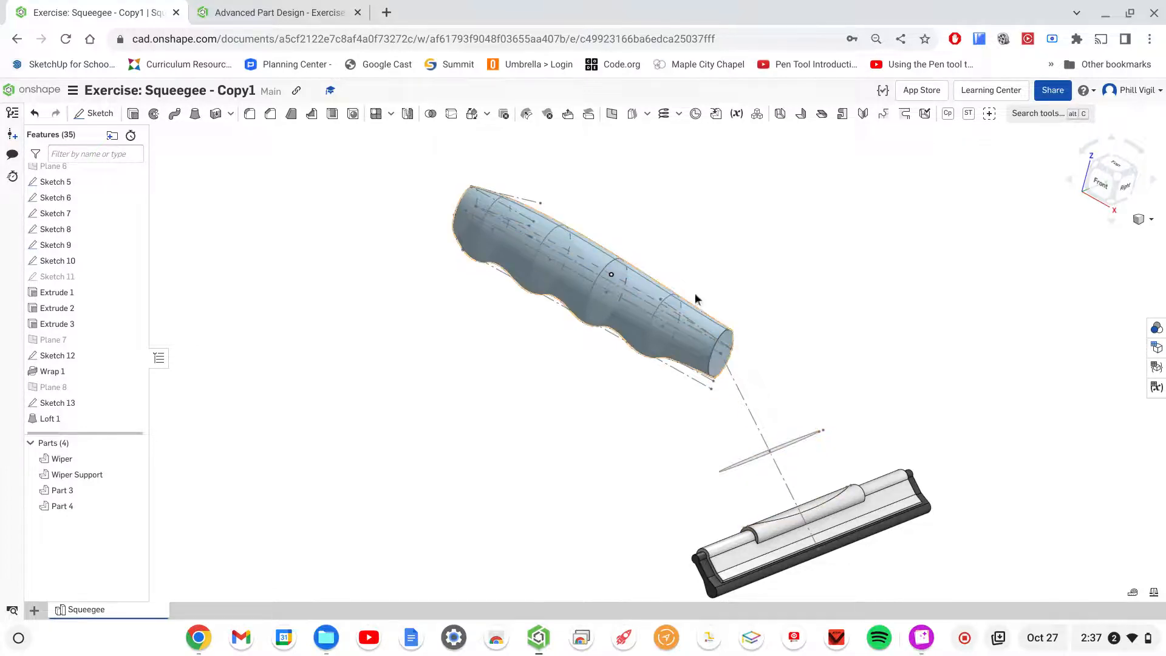
# Step: Hide Sketch 1, Sketch 2, Sketch 3 and Sketch 4
pyautogui.moveTo(777, 311); pyautogui.dragTo(748, 353, button='right')
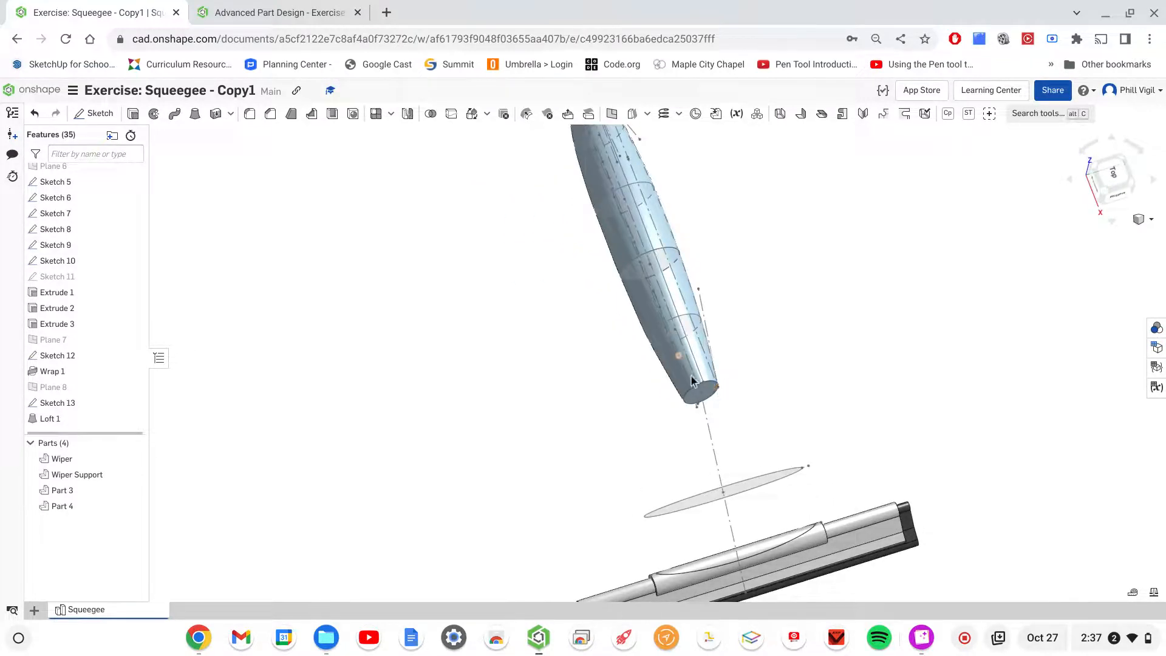
pyautogui.moveTo(741, 313); pyautogui.dragTo(744, 342, button='middle')
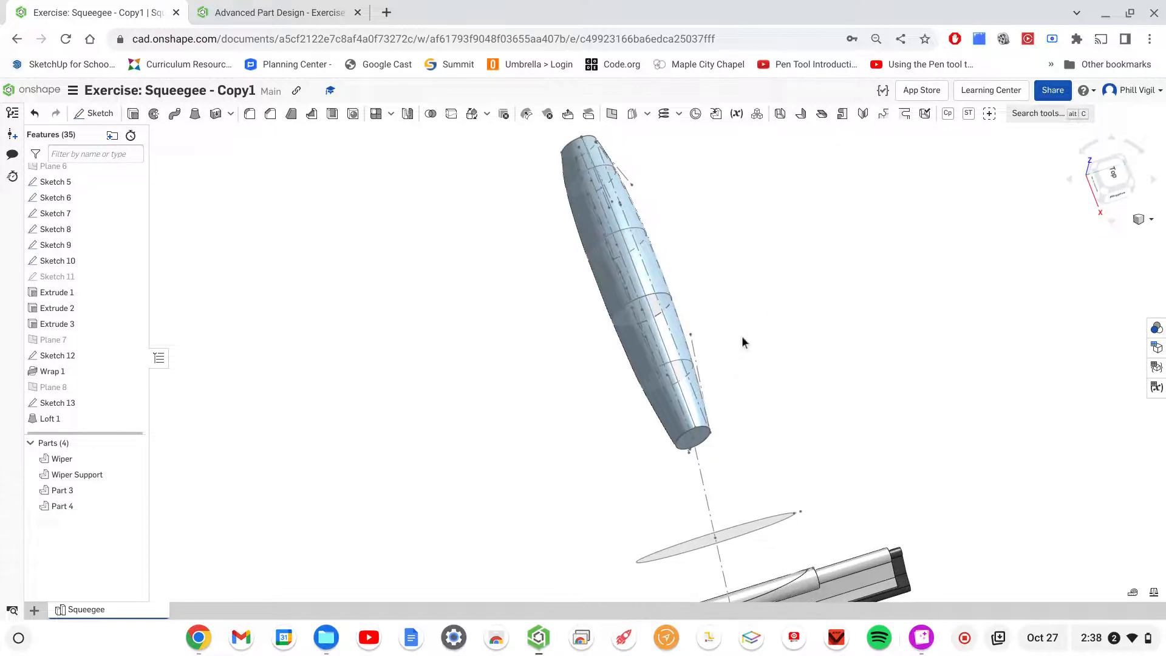
pyautogui.scroll(5, 77, 196)
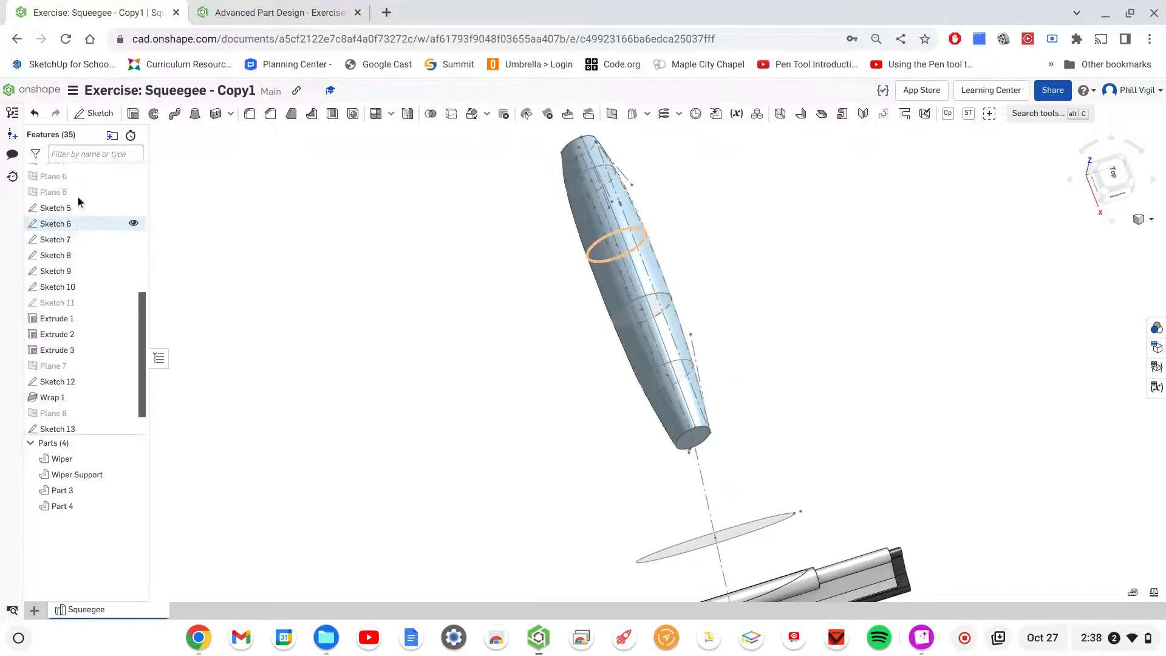
pyautogui.scroll(3, 78, 196)
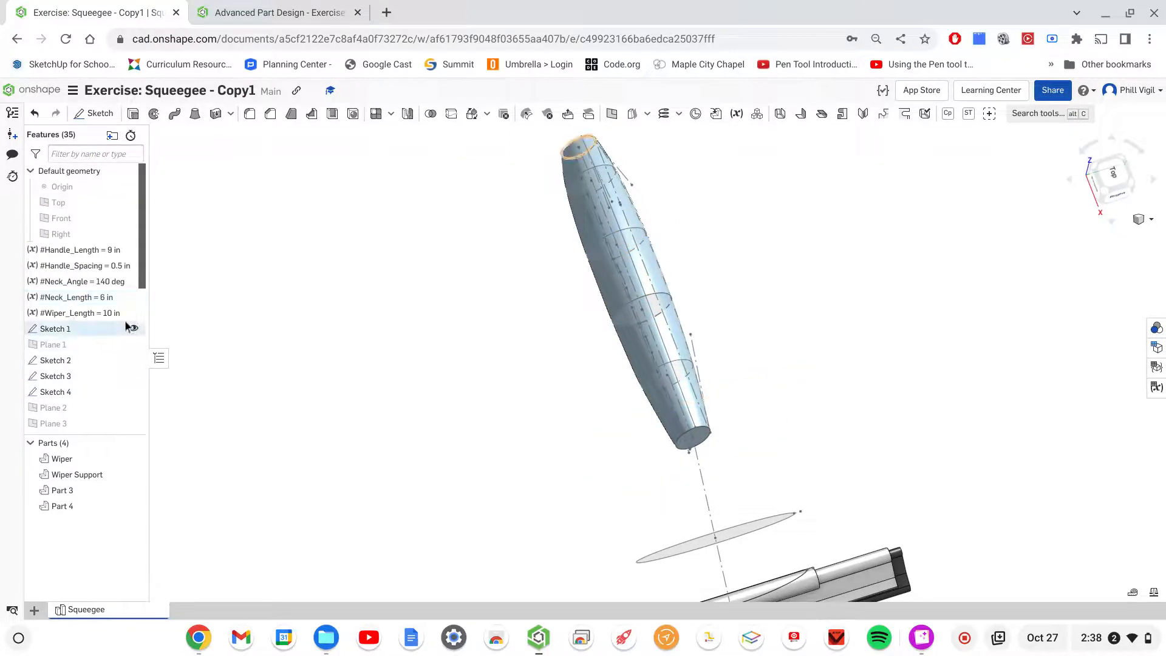
pyautogui.click(133, 329)
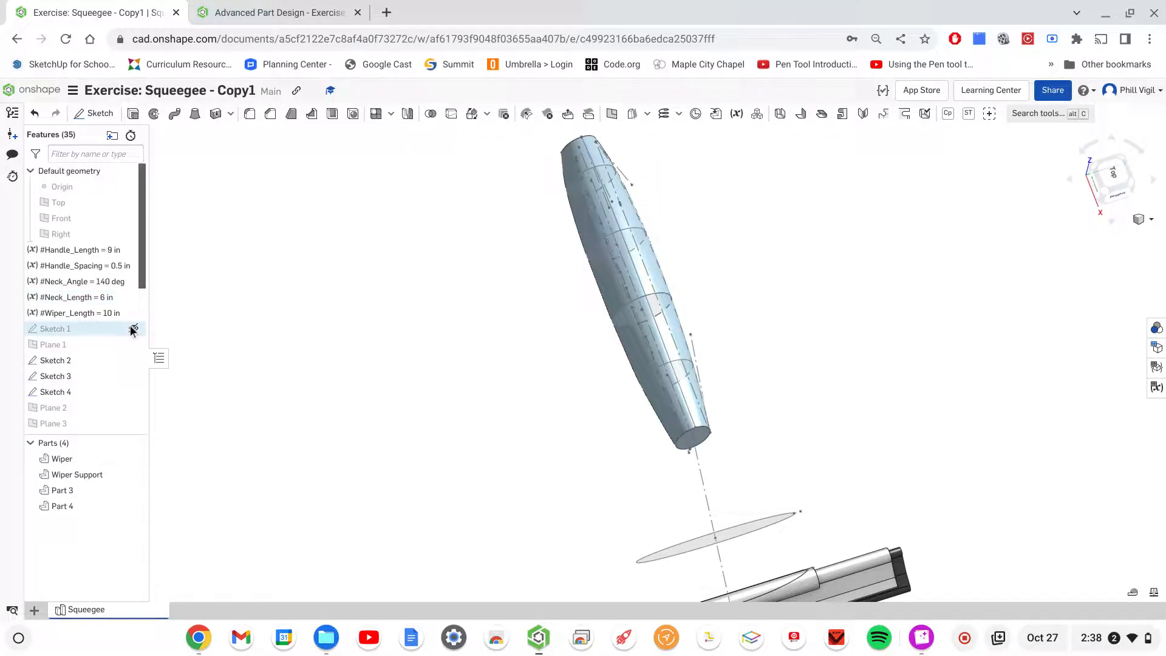
pyautogui.click(133, 361)
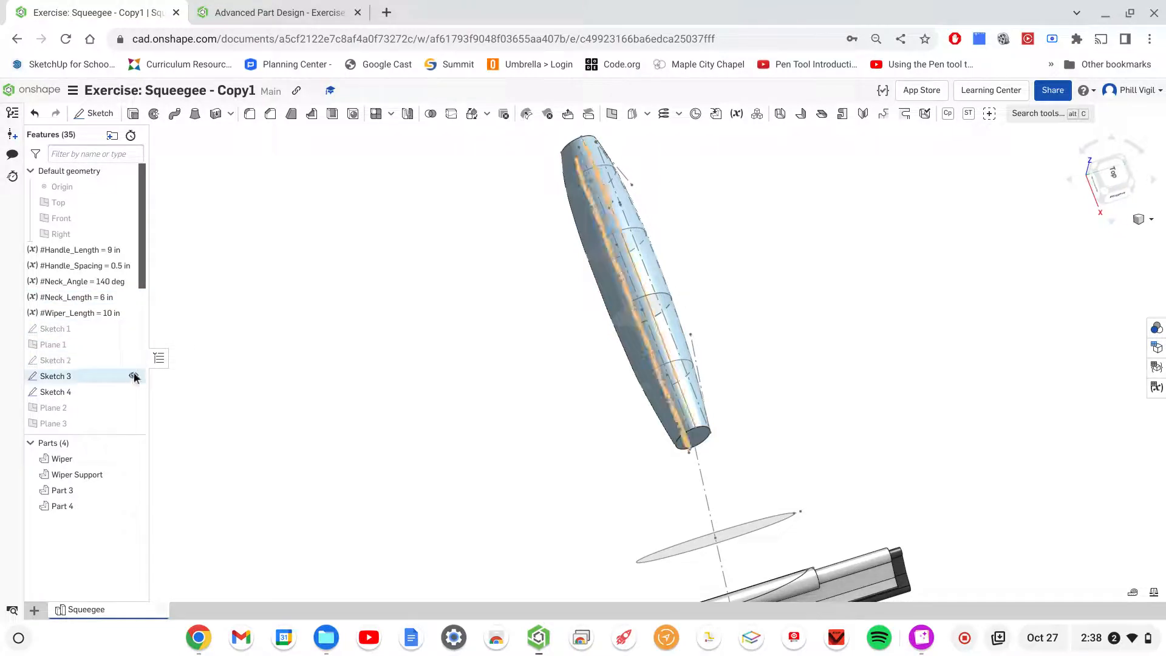
pyautogui.click(133, 377)
pyautogui.click(134, 392)
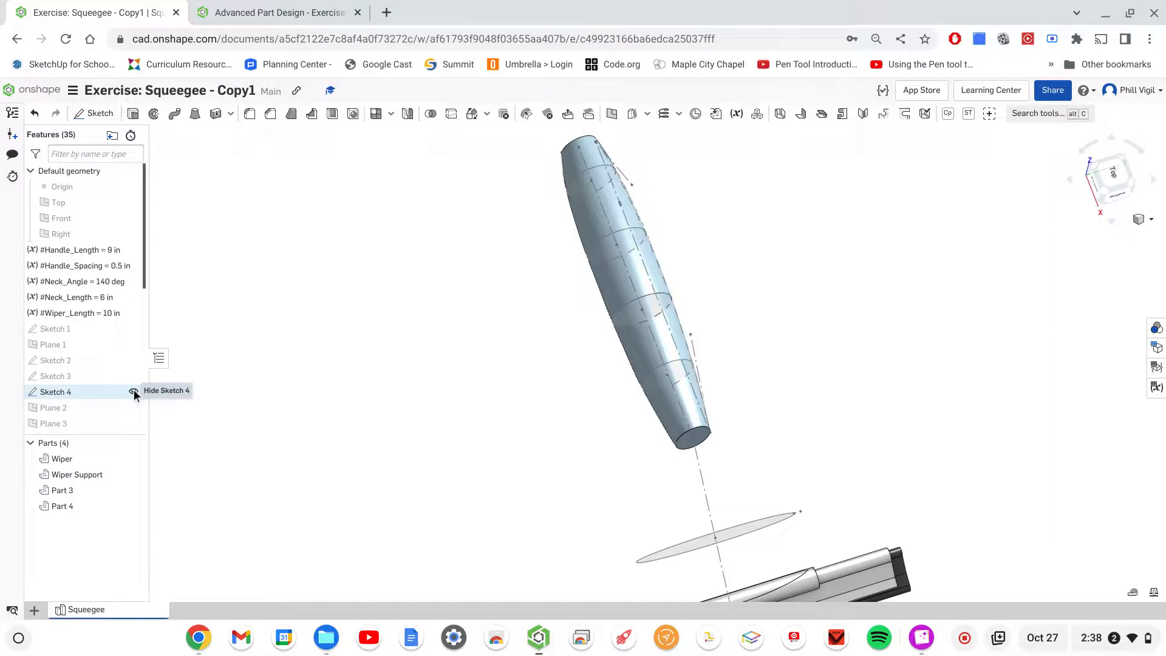
# Step: Hide Sketches 5 through 9 and Sketch 12
pyautogui.scroll(-5, 100, 349)
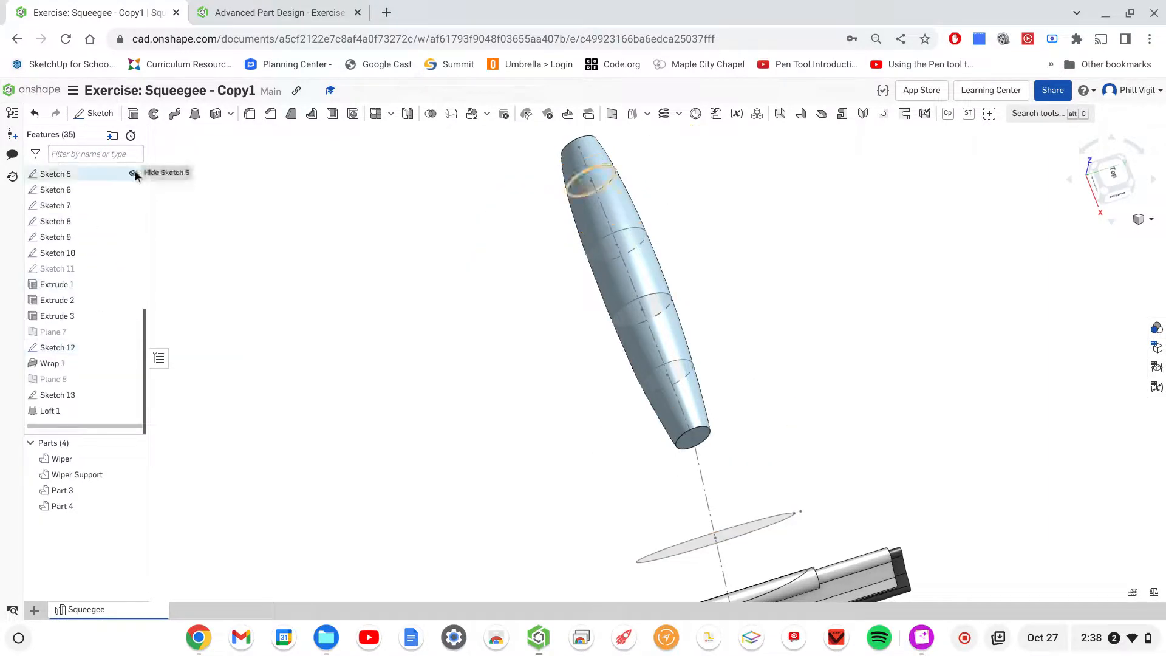
pyautogui.click(134, 173)
pyautogui.click(134, 189)
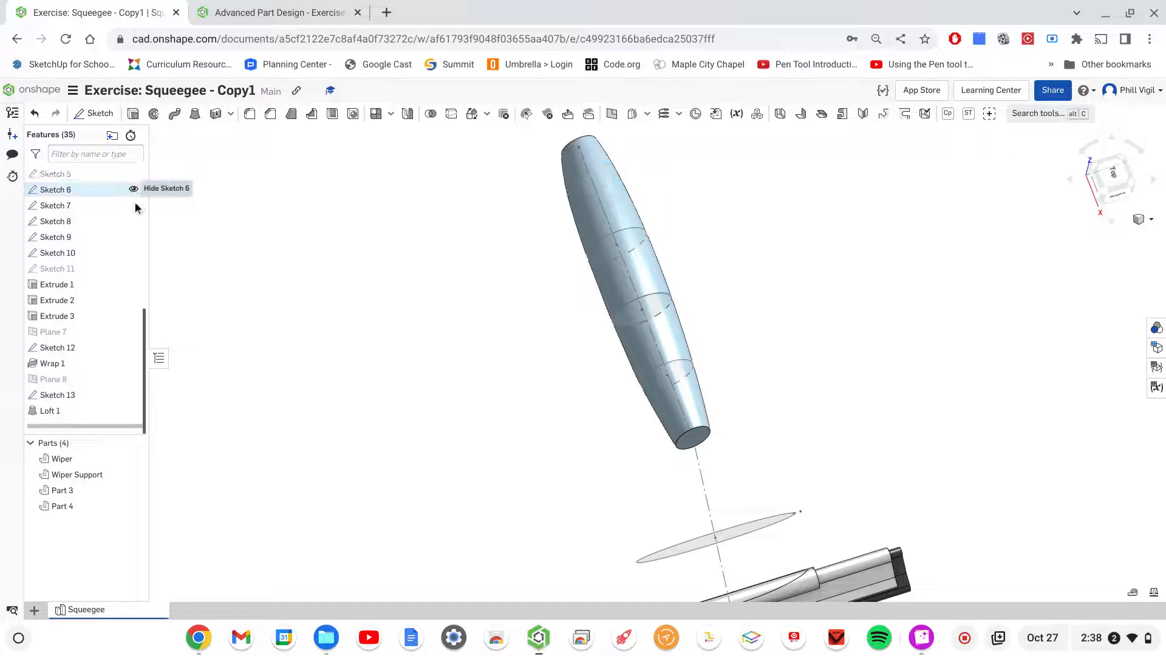
pyautogui.click(134, 204)
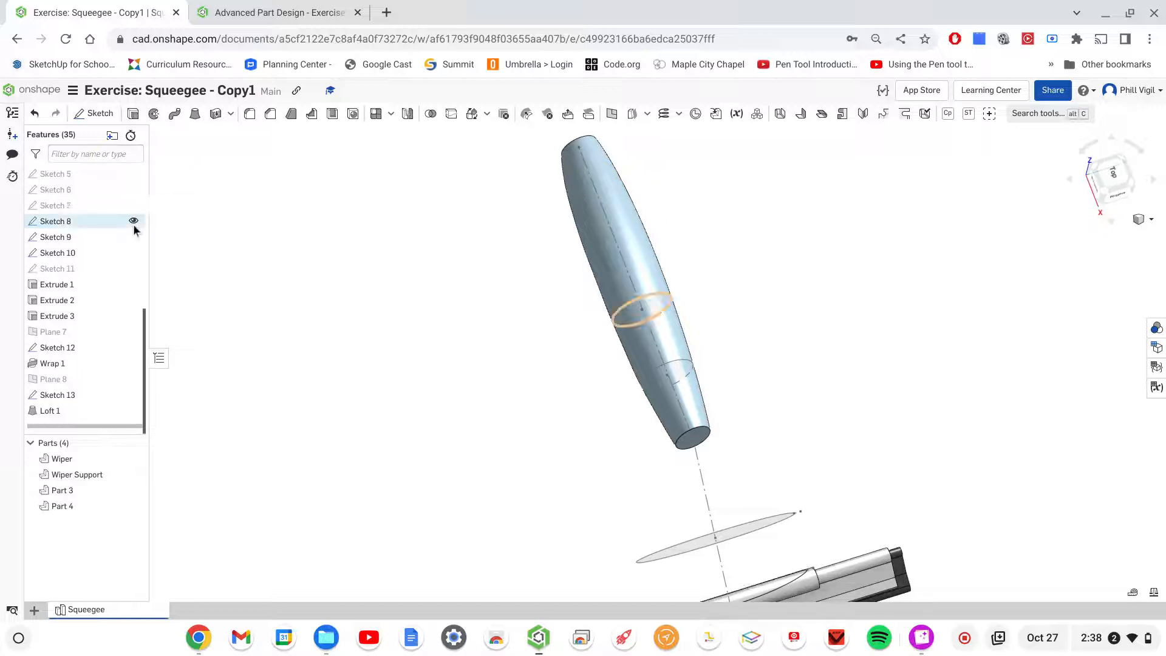
pyautogui.click(133, 221)
pyautogui.click(134, 237)
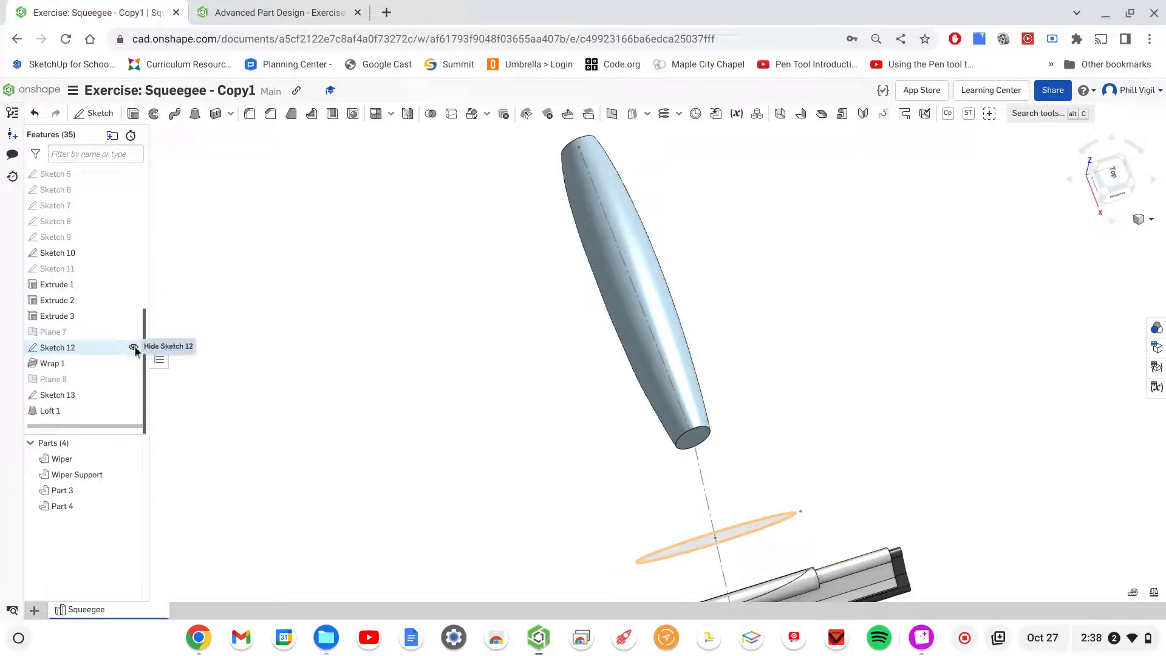
pyautogui.click(133, 347)
# Step: Start a new sketch on the Top plane
pyautogui.scroll(-1, 287, 362)
pyautogui.moveTo(404, 395); pyautogui.dragTo(395, 345, button='right')
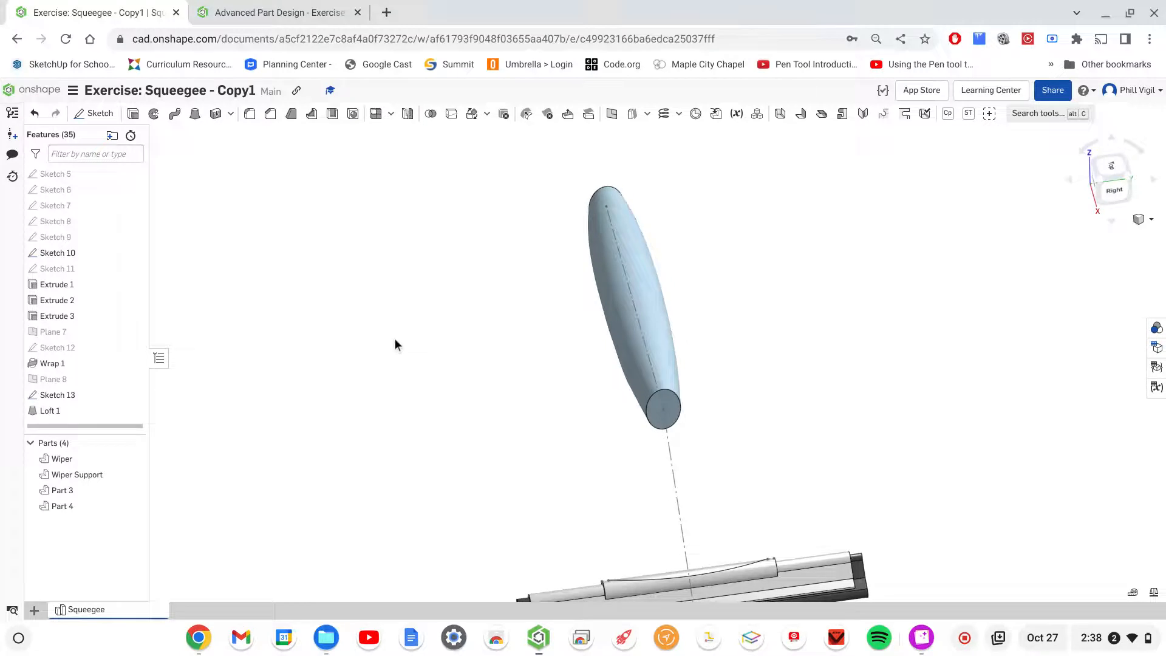
pyautogui.click(97, 113)
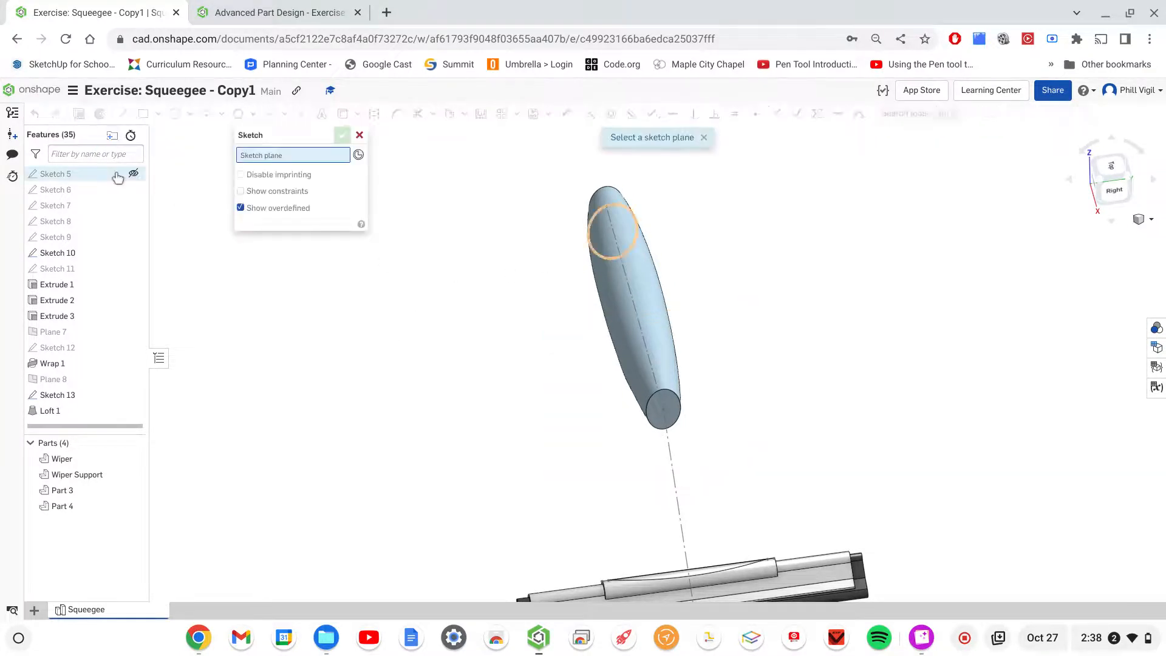
pyautogui.scroll(2, 73, 249)
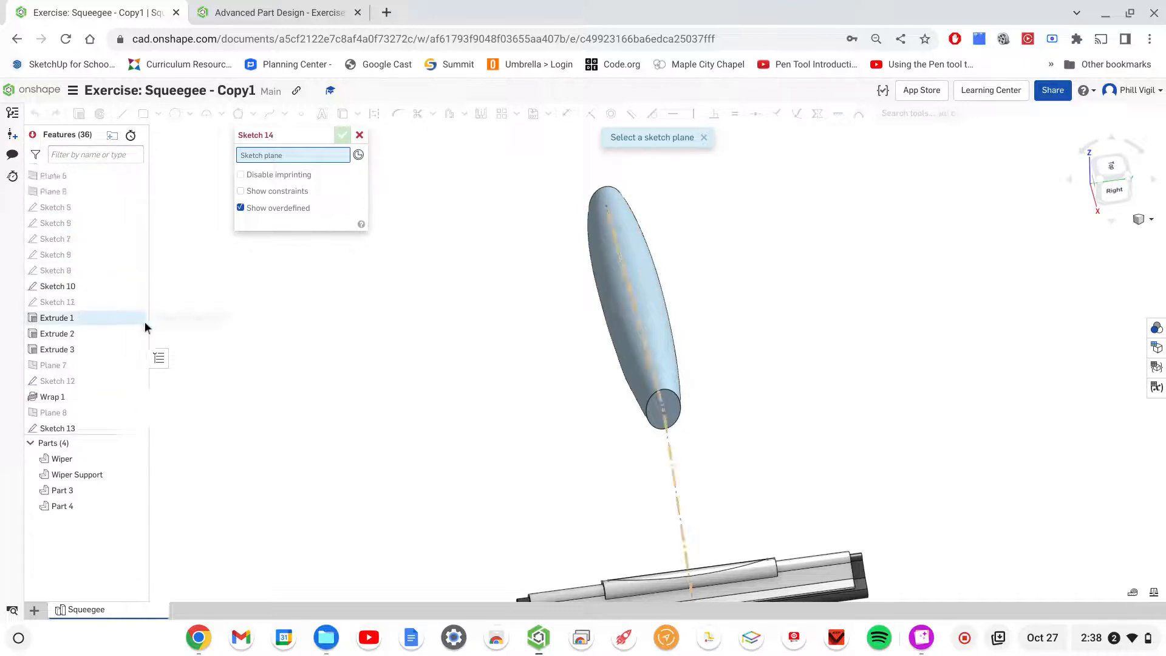
pyautogui.moveTo(142, 304); pyautogui.dragTo(122, 151)
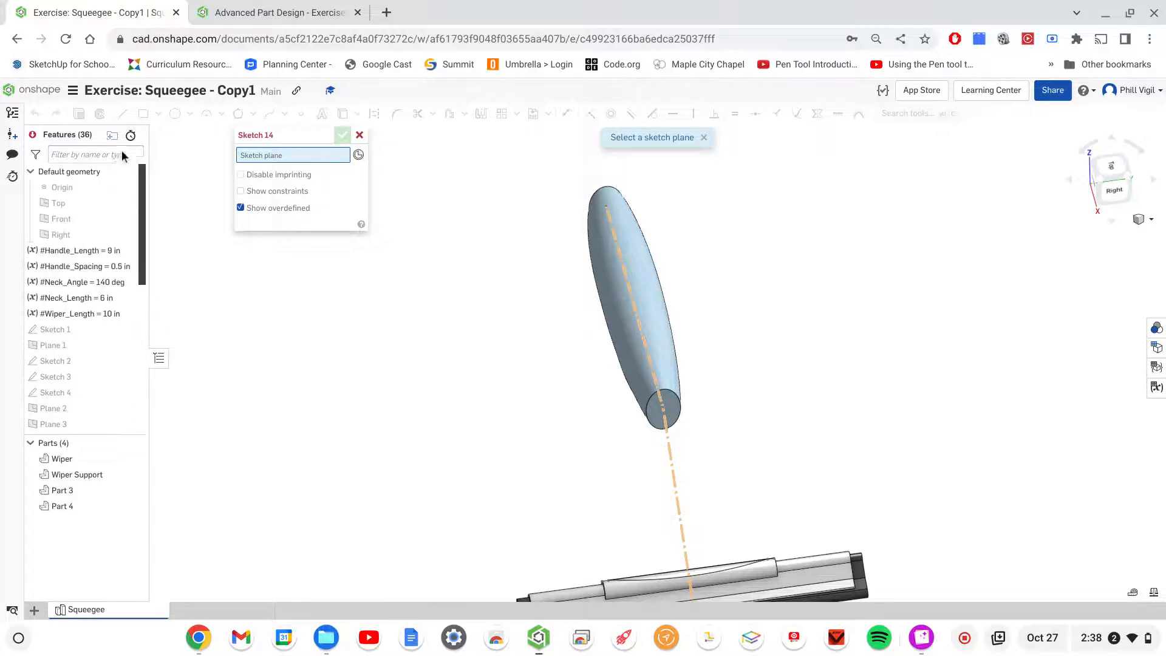
pyautogui.click(58, 203)
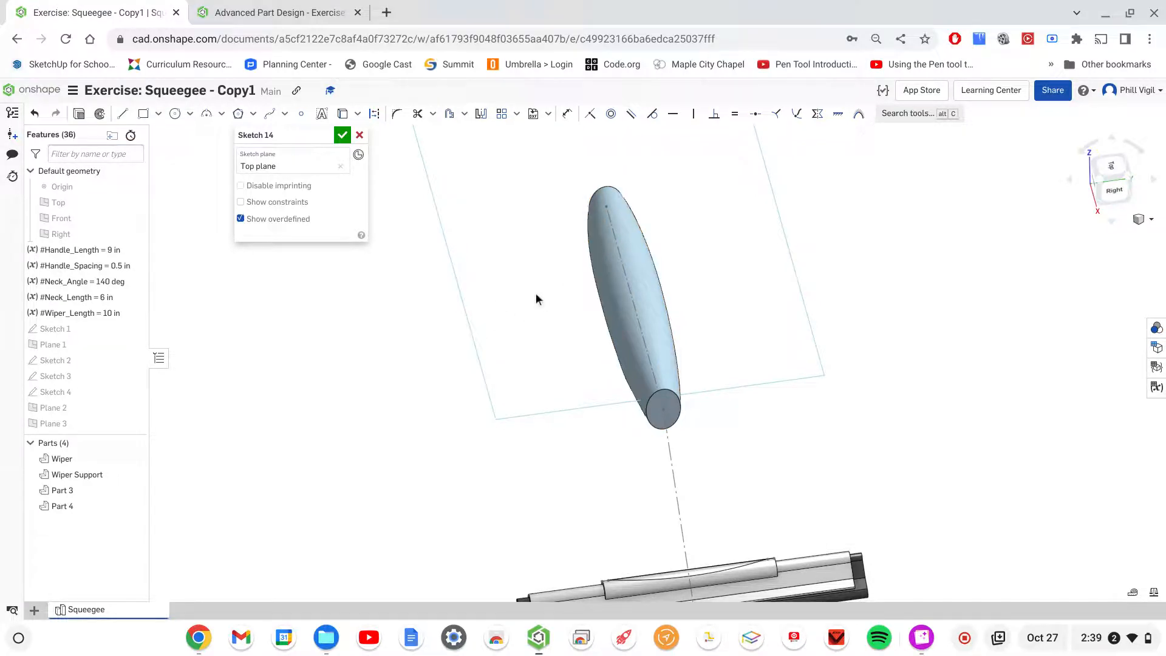
# Step: Create construction curves where the handle surface intersects the Top plane using the Intersection tool, and accept the sketch
pyautogui.click(359, 117)
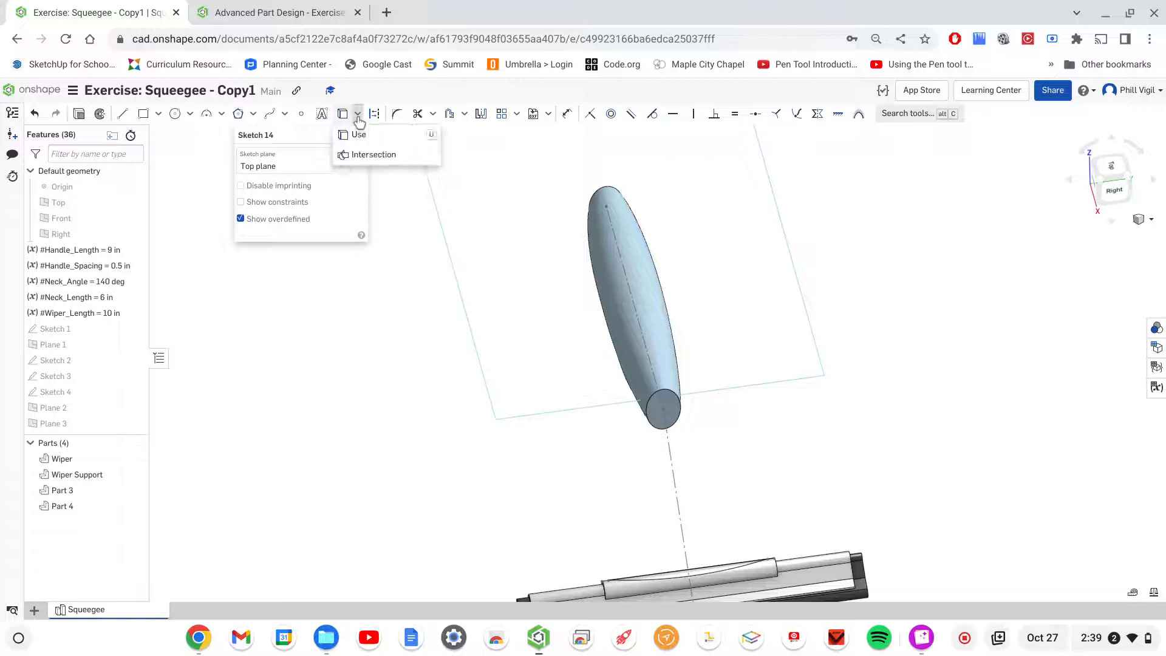
pyautogui.click(373, 155)
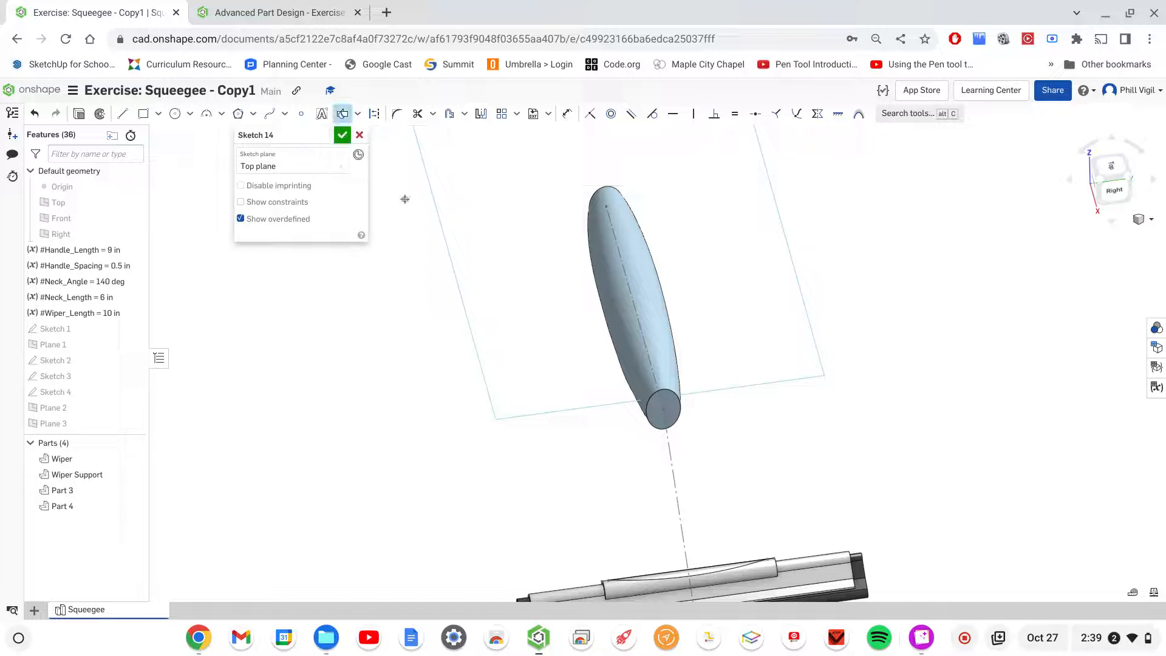
pyautogui.click(376, 114)
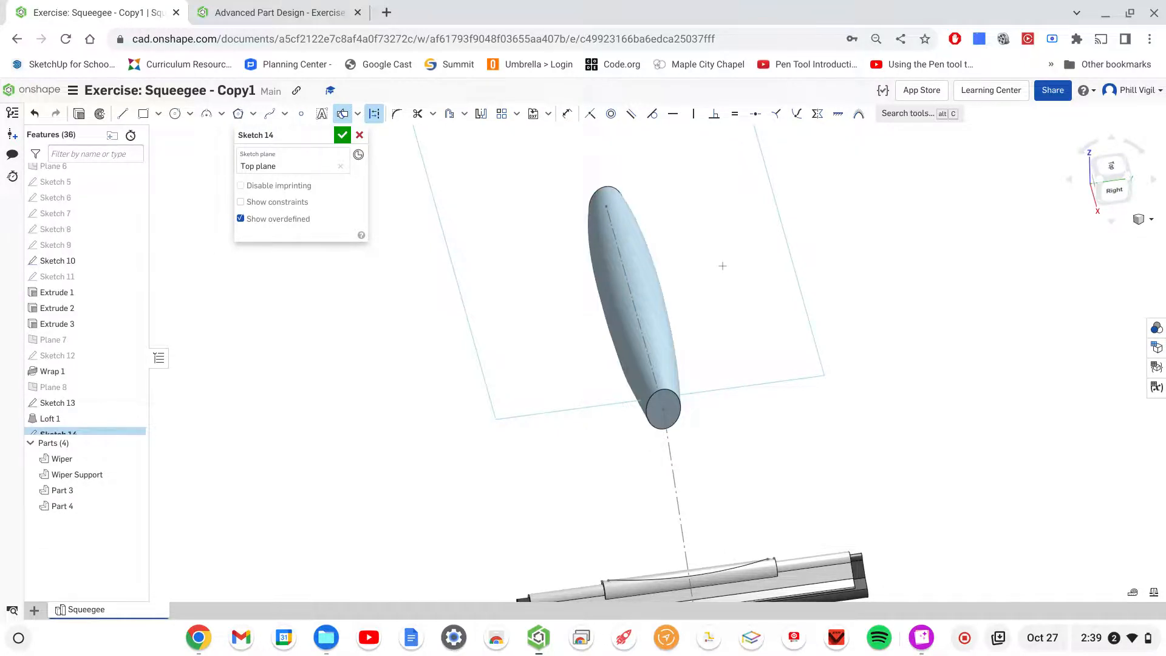
pyautogui.moveTo(744, 259)
pyautogui.mouseDown(button='right')
pyautogui.moveTo(768, 271)
pyautogui.moveTo(782, 243)
pyautogui.moveTo(809, 251)
pyautogui.moveTo(784, 304)
pyautogui.moveTo(721, 336)
pyautogui.moveTo(826, 273)
pyautogui.moveTo(792, 286)
pyautogui.moveTo(810, 271)
pyautogui.moveTo(771, 304)
pyautogui.moveTo(739, 255)
pyautogui.moveTo(736, 274)
pyautogui.moveTo(778, 263)
pyautogui.moveTo(786, 275)
pyautogui.moveTo(753, 270)
pyautogui.mouseUp(button='right')
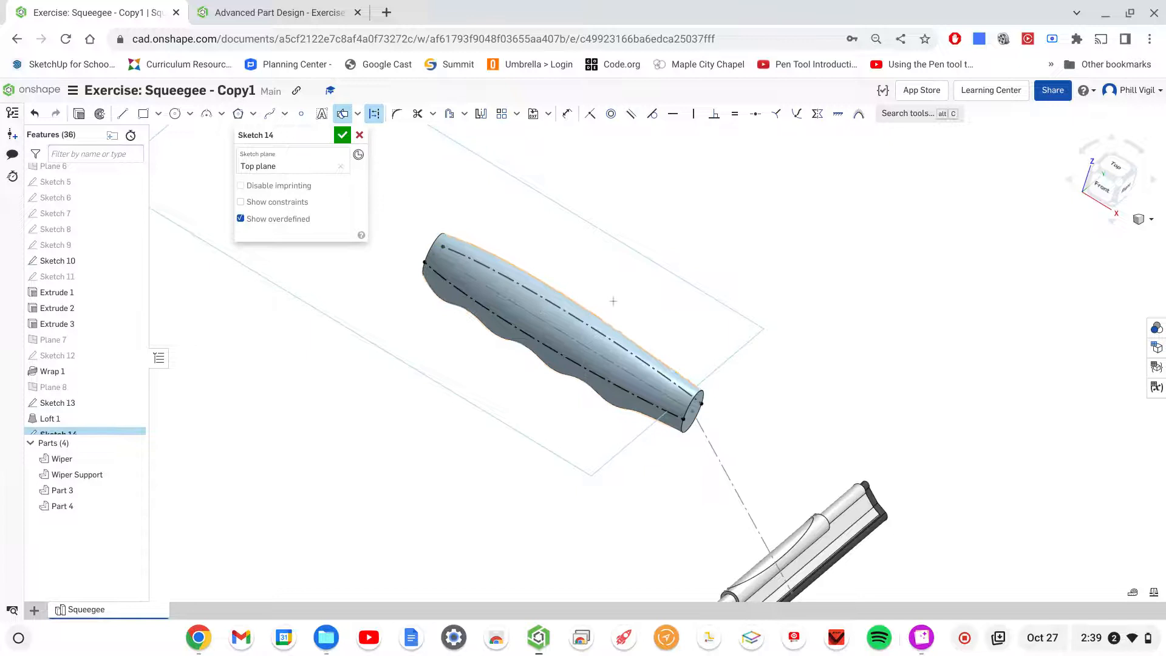
pyautogui.click(342, 139)
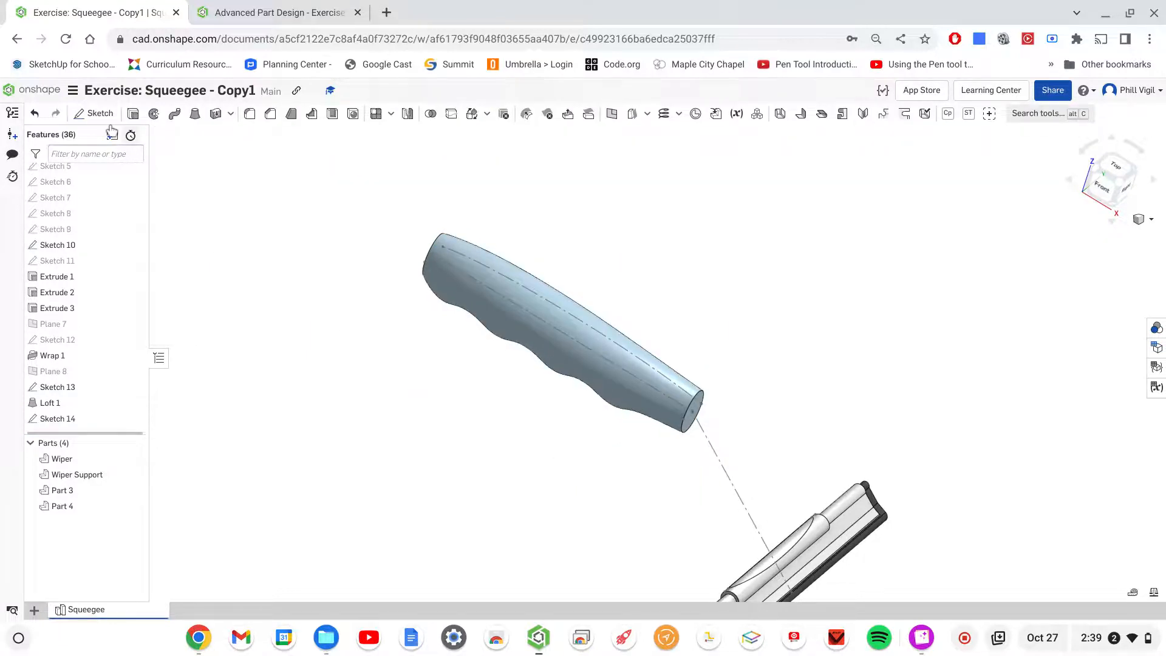
# Step: Start a new sketch on the Front plane, showing the planes for the selection and hiding them again
pyautogui.click(85, 115)
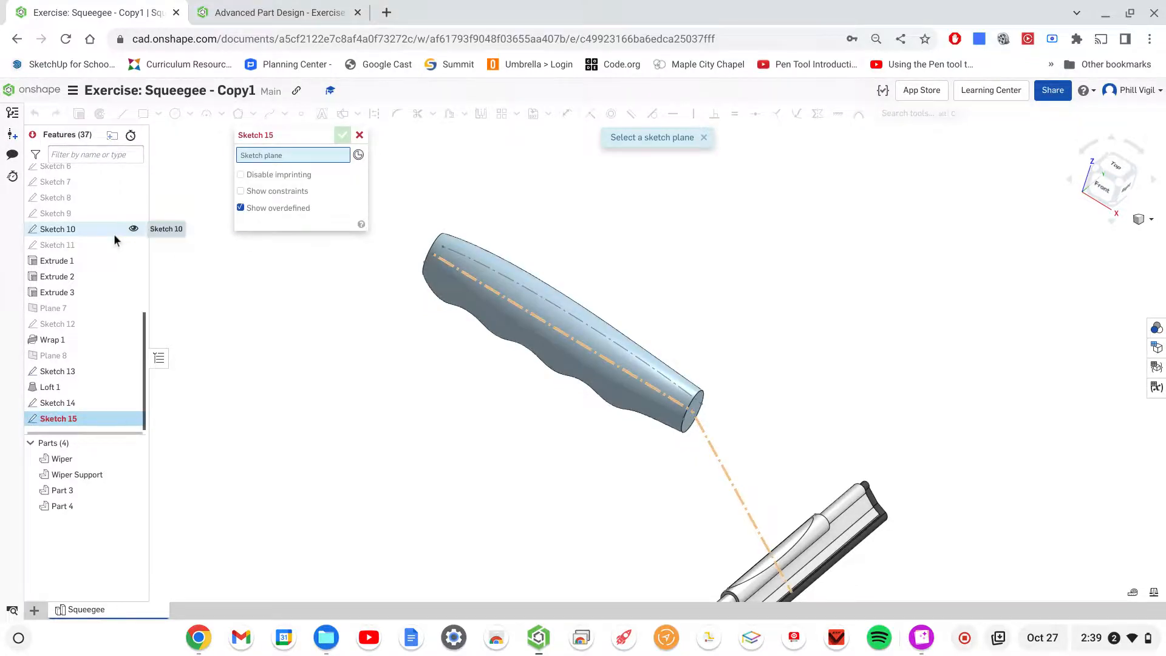
pyautogui.press('p')
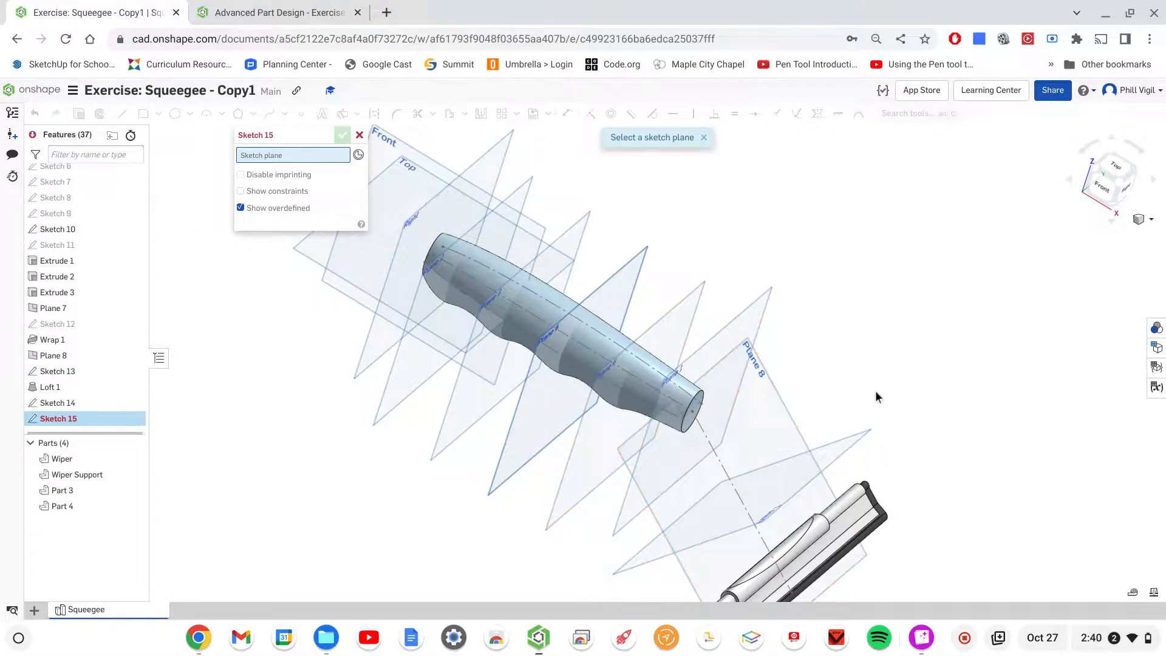
pyautogui.moveTo(708, 221); pyautogui.dragTo(801, 252, button='middle')
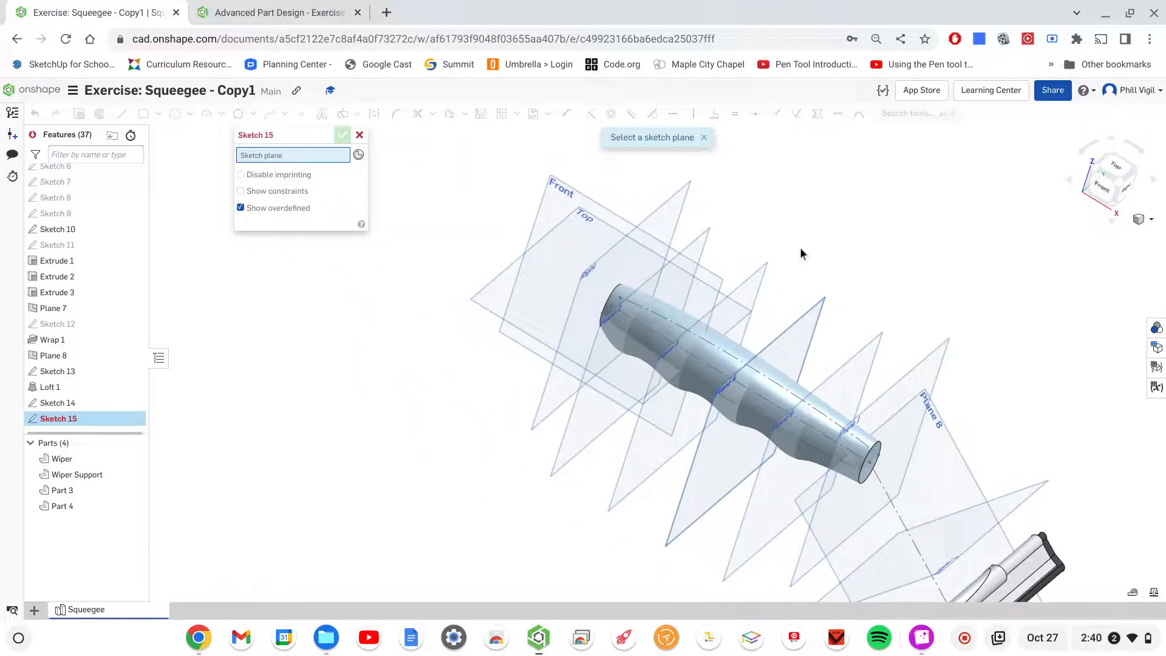
pyautogui.click(555, 192)
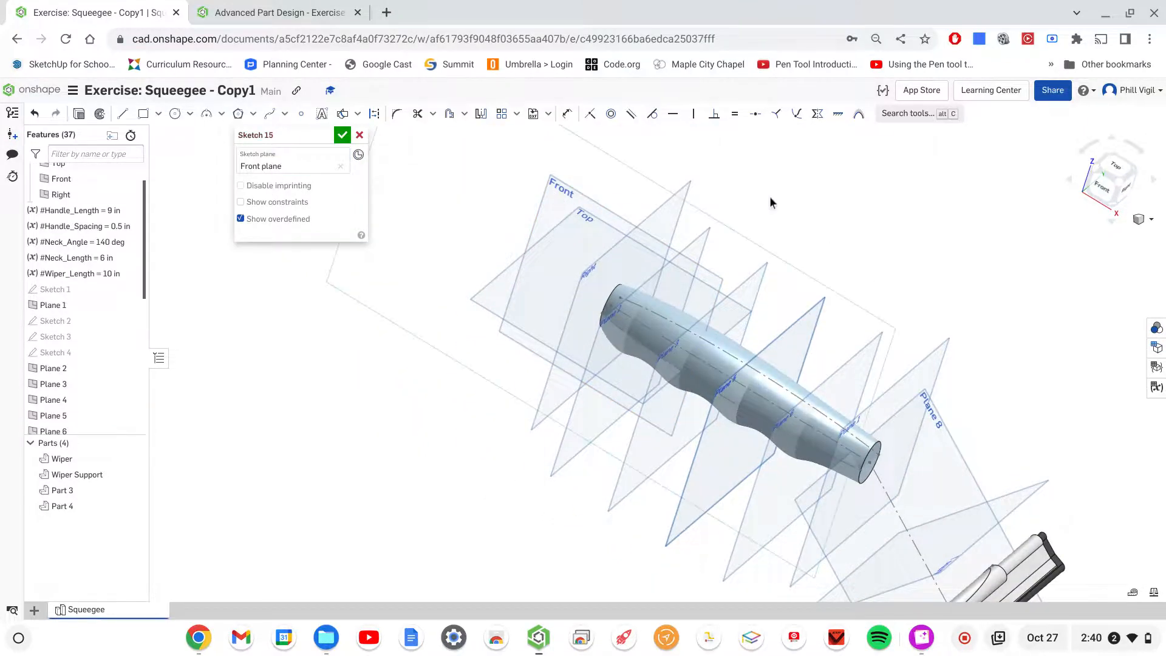
pyautogui.press('p')
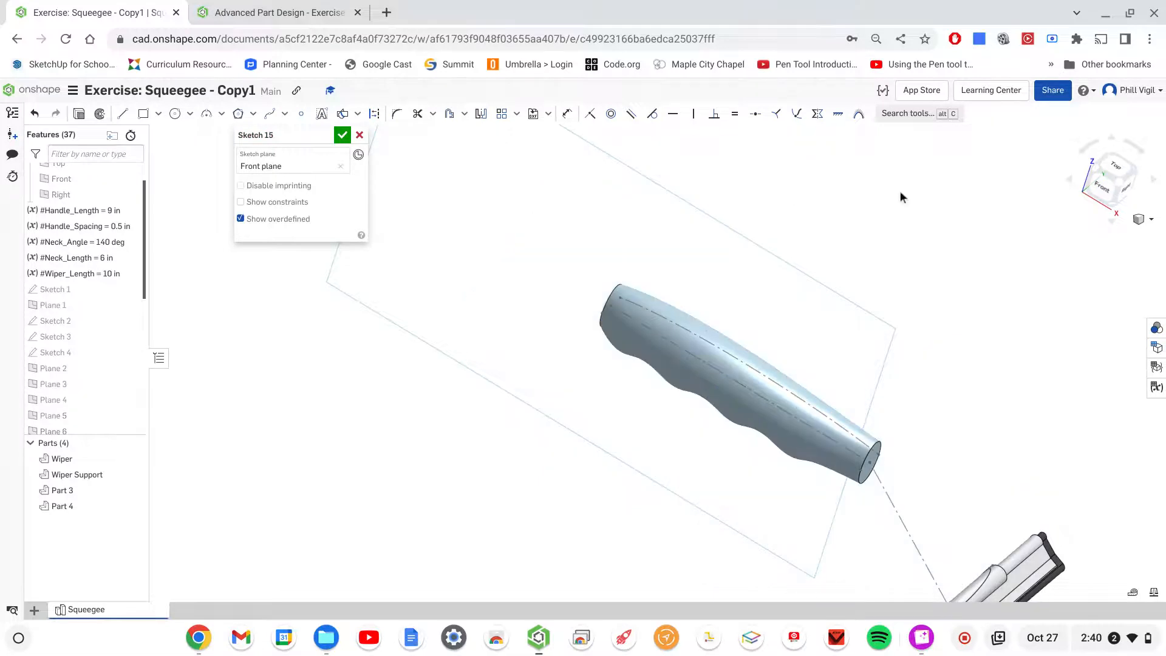
pyautogui.moveTo(899, 284)
pyautogui.mouseDown(button='middle')
pyautogui.moveTo(818, 254)
pyautogui.moveTo(790, 257)
pyautogui.mouseUp(button='middle')
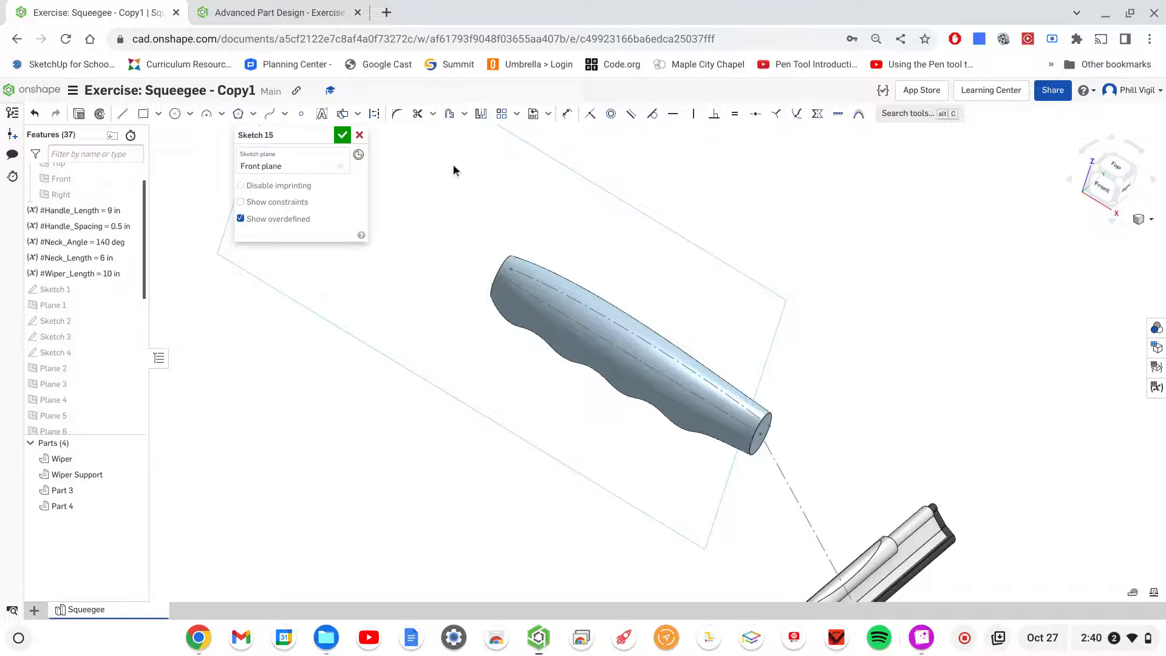
# Step: Create construction curves where the handle surface intersects the Front plane using the Intersection tool
pyautogui.click(344, 114)
pyautogui.click(376, 116)
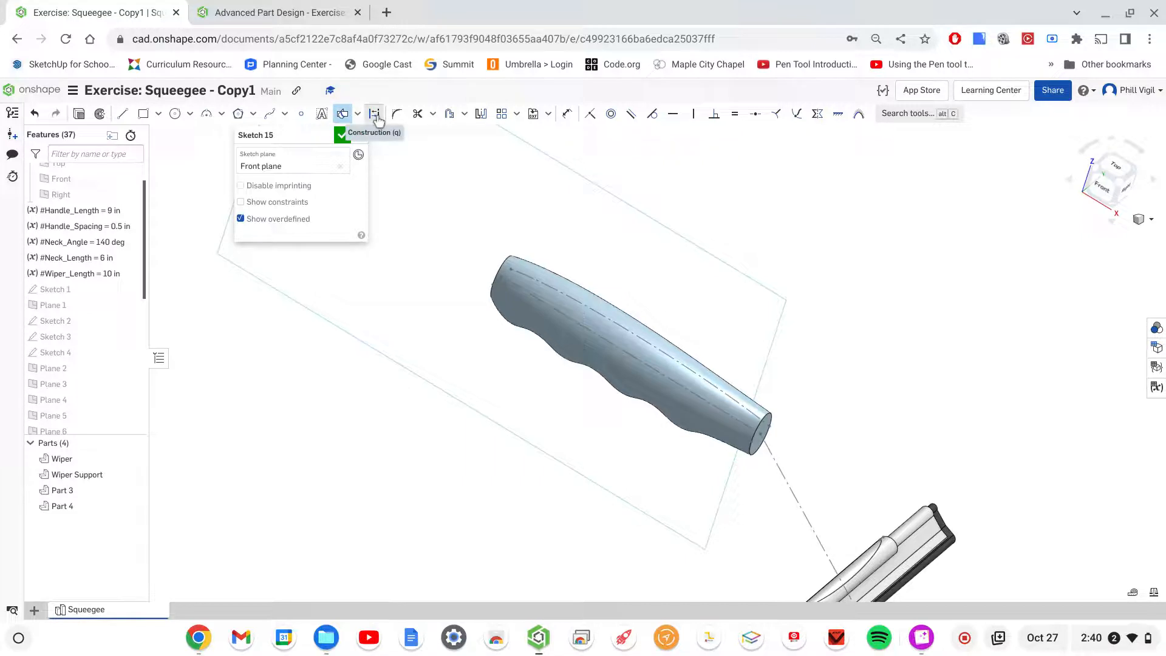
pyautogui.click(654, 385)
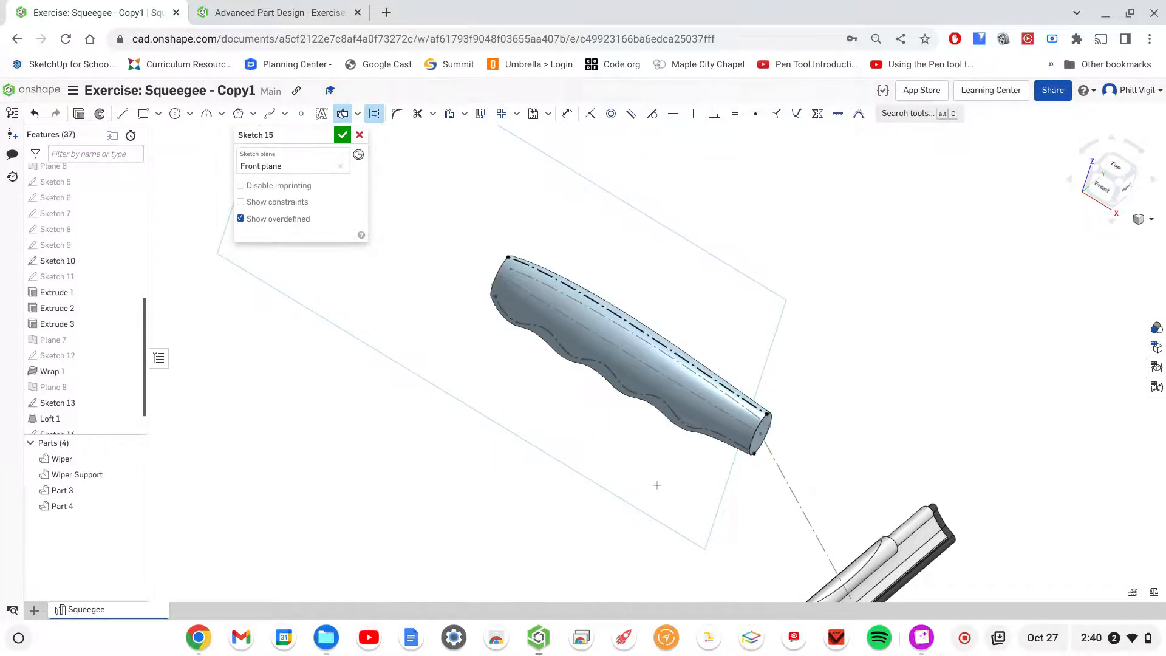
pyautogui.moveTo(685, 515)
pyautogui.mouseDown(button='right')
pyautogui.moveTo(726, 510)
pyautogui.moveTo(884, 435)
pyautogui.mouseUp(button='right')
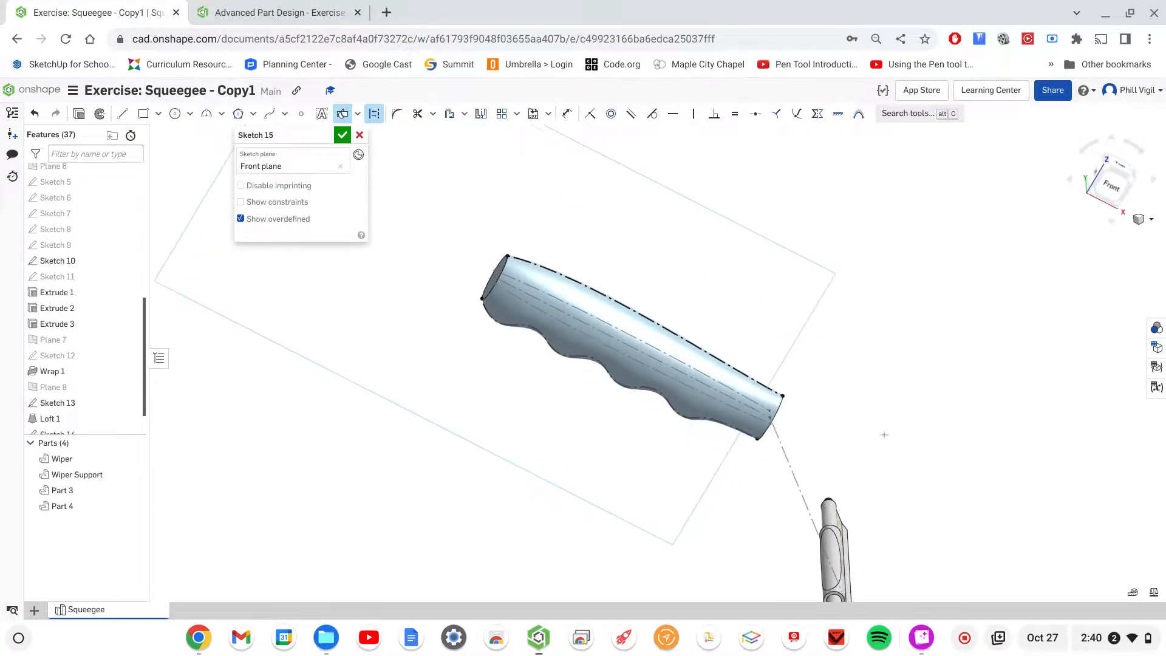
# Step: Add the Front-plane intersection of the oval face on the wiper's cylindrical sleeve as construction geometry and accept the sketch
pyautogui.moveTo(884, 435); pyautogui.dragTo(822, 309, button='middle')
pyautogui.scroll(5, 772, 388)
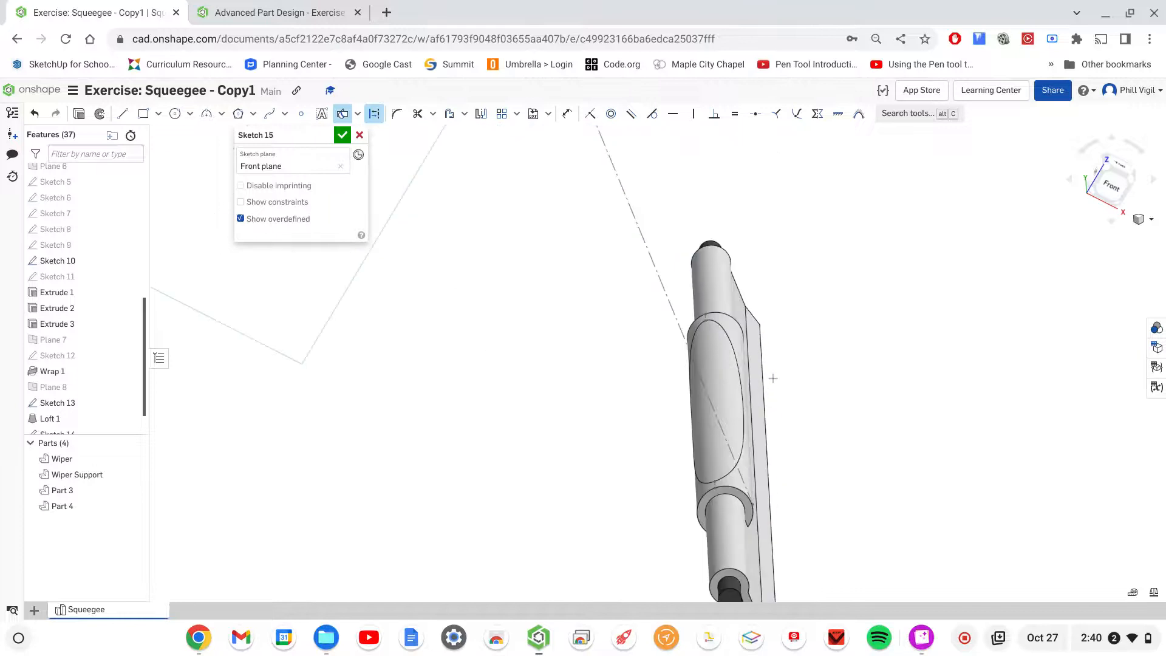
pyautogui.click(723, 393)
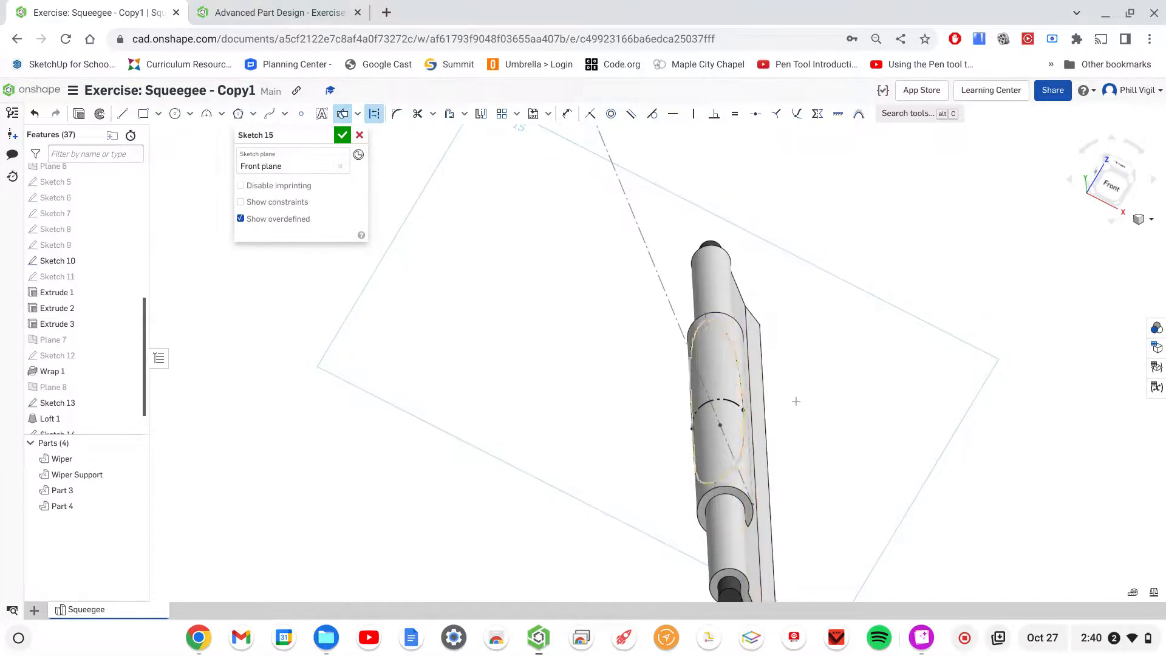
pyautogui.moveTo(955, 240); pyautogui.dragTo(731, 216, button='right')
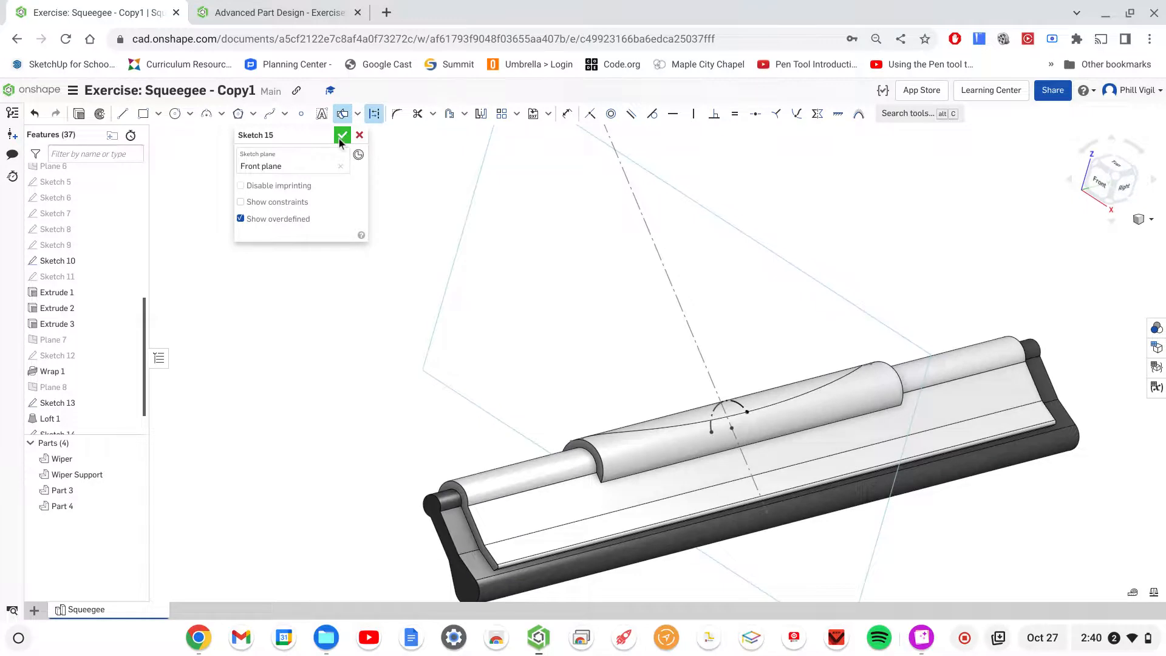
pyautogui.click(341, 136)
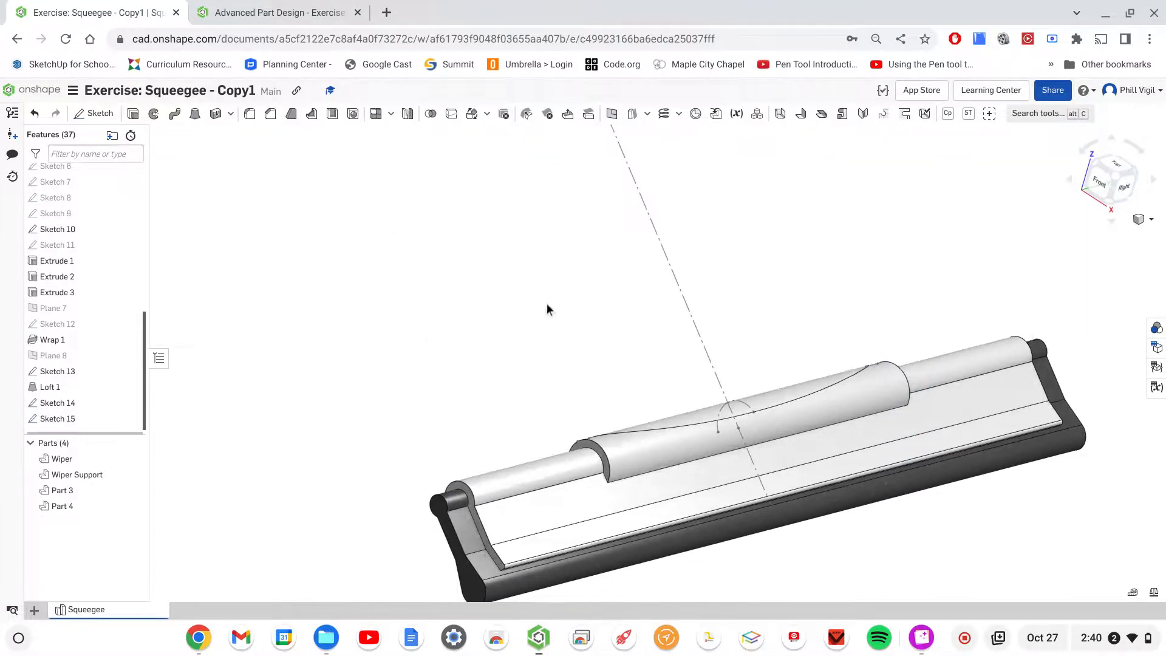
# Step: Start a 3D fit spline at the Sketch 14 side vertex on the neck end of the handle
pyautogui.scroll(5, 640, 305)
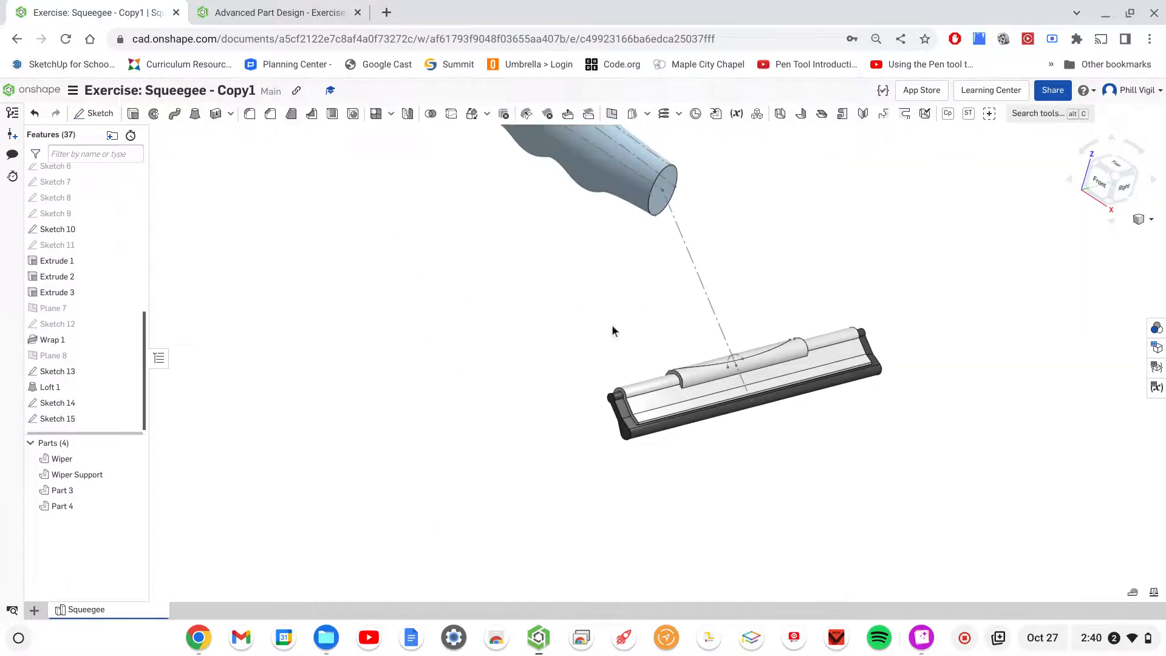
pyautogui.moveTo(612, 331); pyautogui.dragTo(595, 338, button='middle')
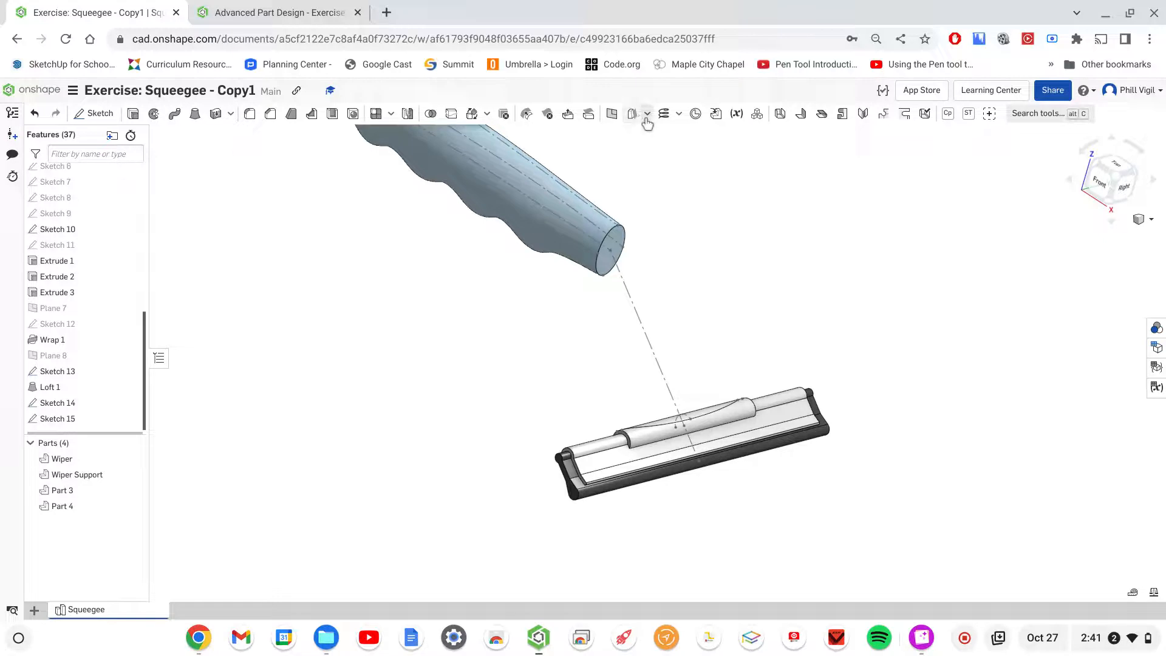
pyautogui.click(680, 115)
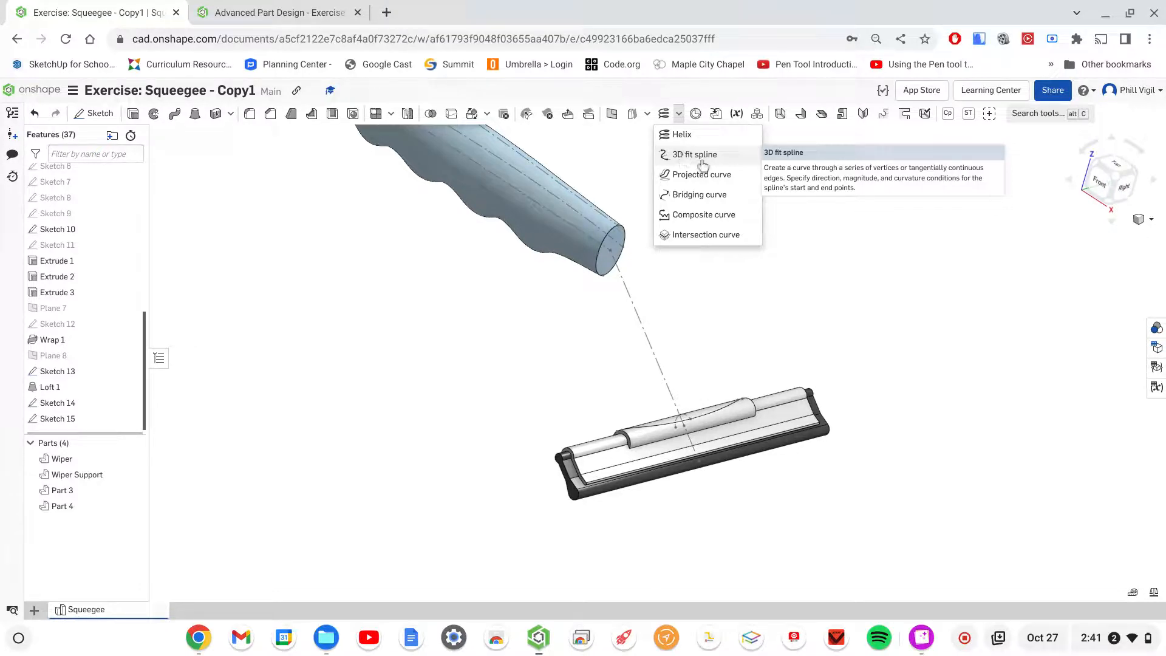
pyautogui.click(687, 158)
pyautogui.moveTo(747, 286); pyautogui.dragTo(851, 279, button='middle')
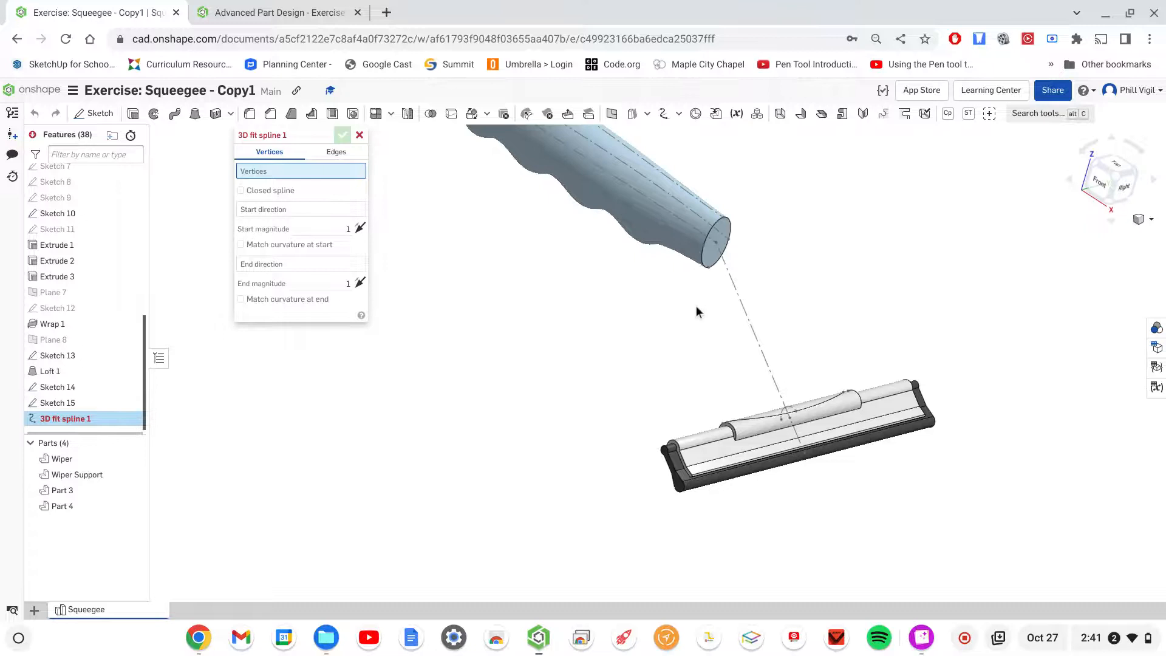
pyautogui.scroll(3, 711, 262)
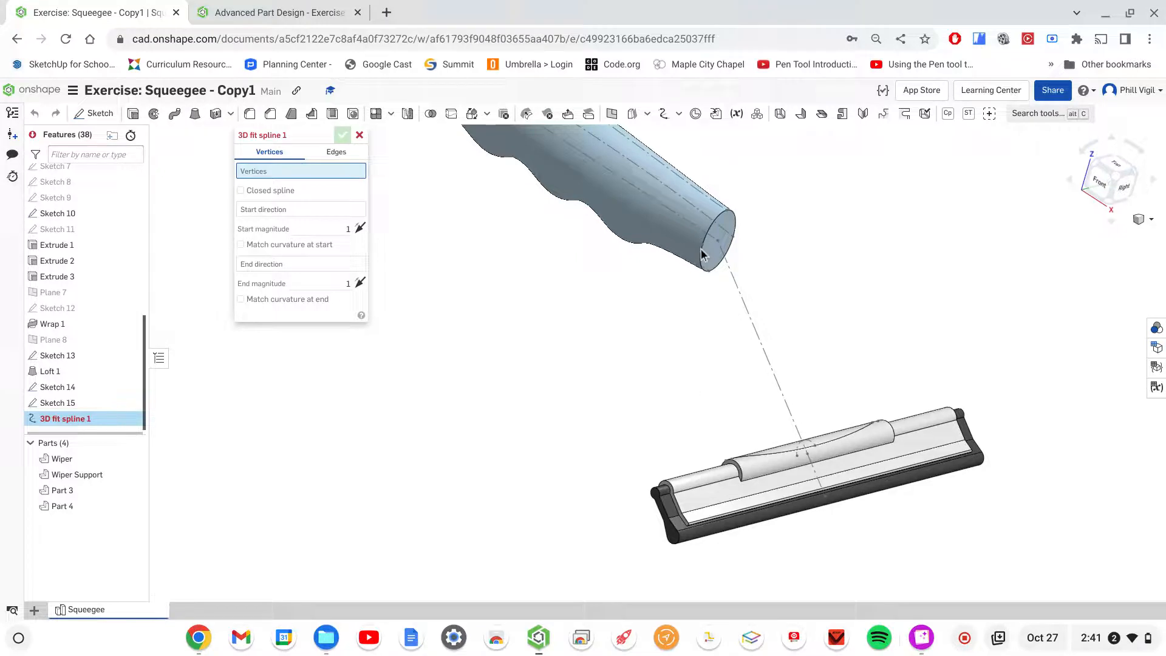
pyautogui.scroll(2, 703, 252)
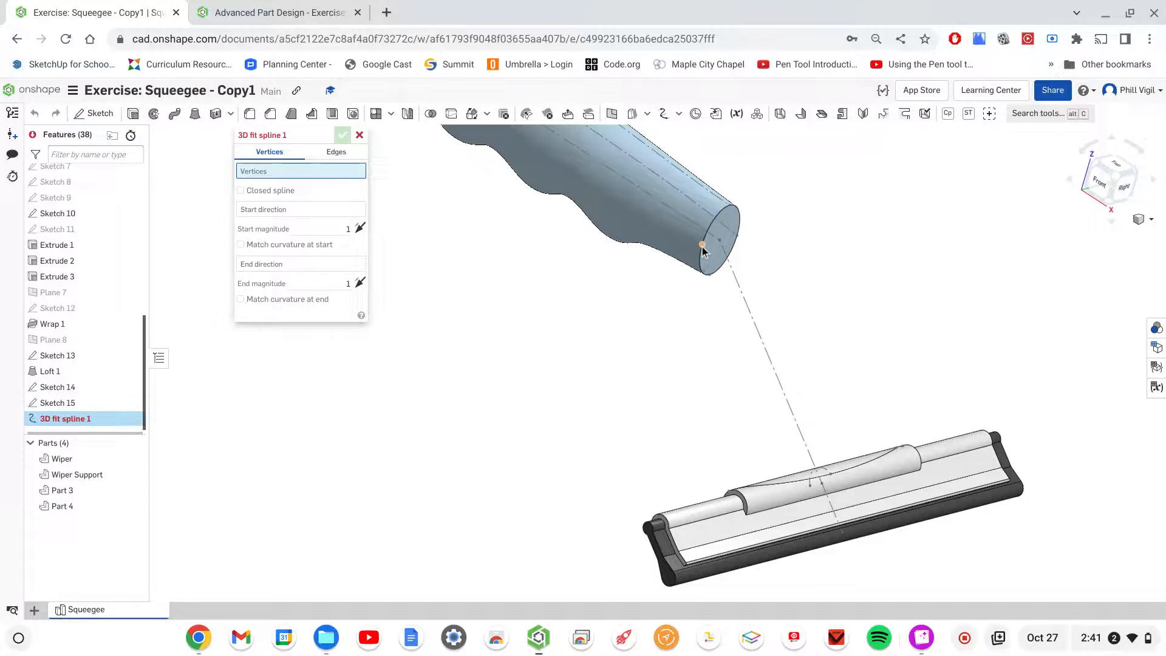
pyautogui.click(703, 246)
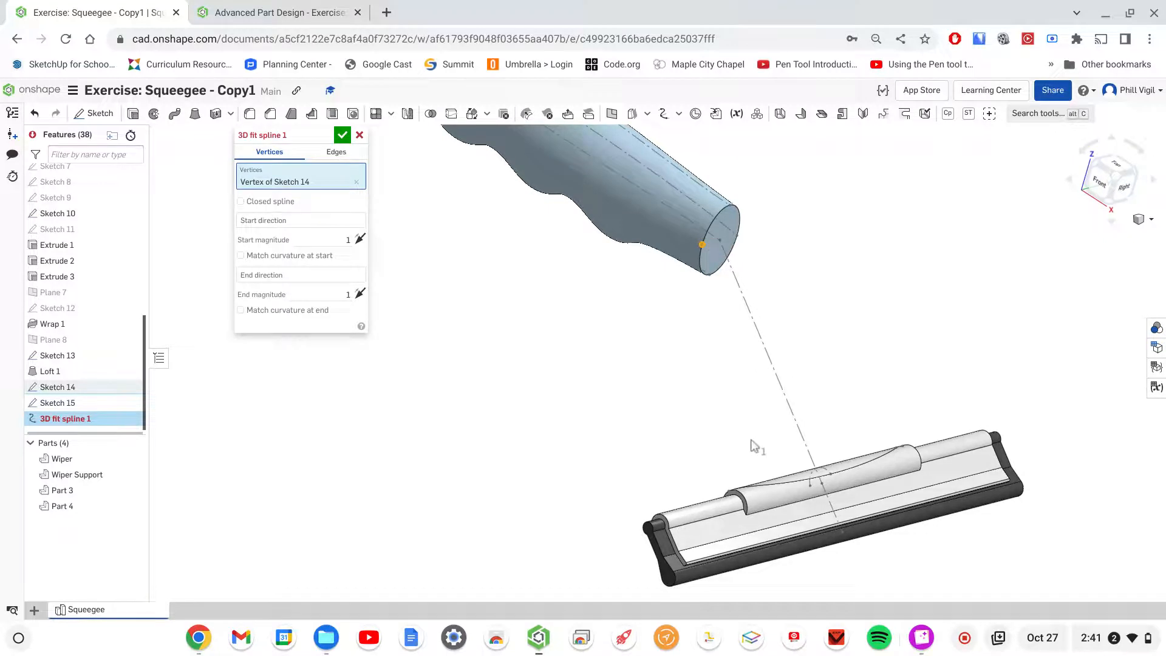
# Step: Add the Sketch 13 vertex at the near tip of the sleeve's oval outline as the spline's second vertex
pyautogui.moveTo(765, 450); pyautogui.dragTo(849, 497, button='right')
pyautogui.scroll(5, 850, 496)
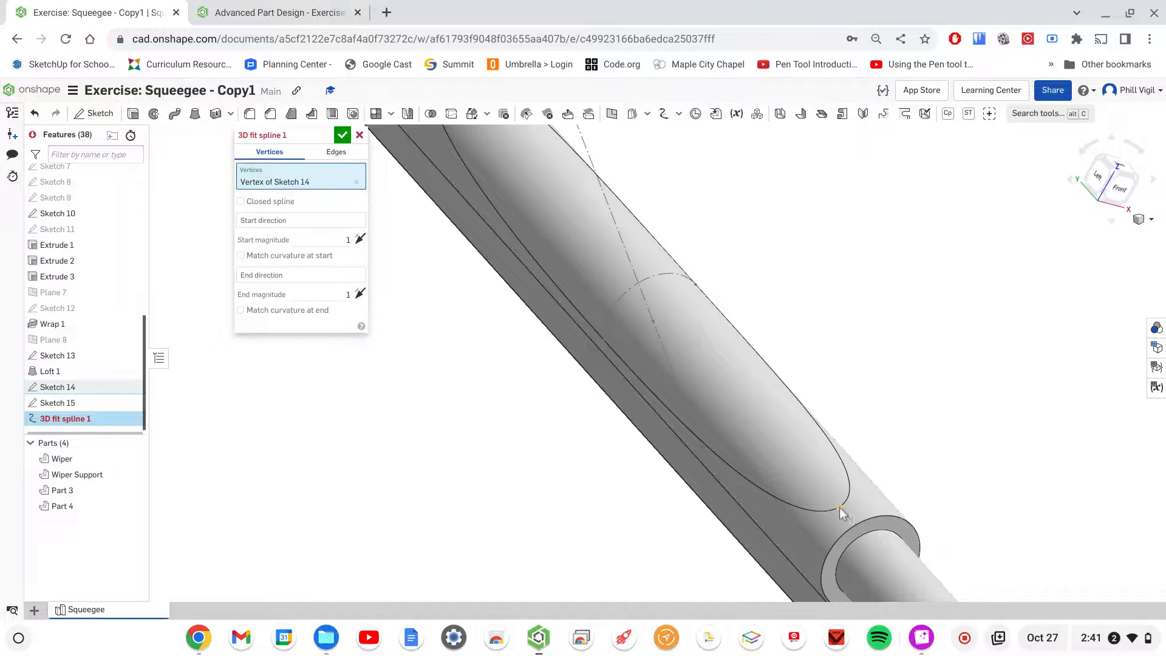
pyautogui.click(841, 508)
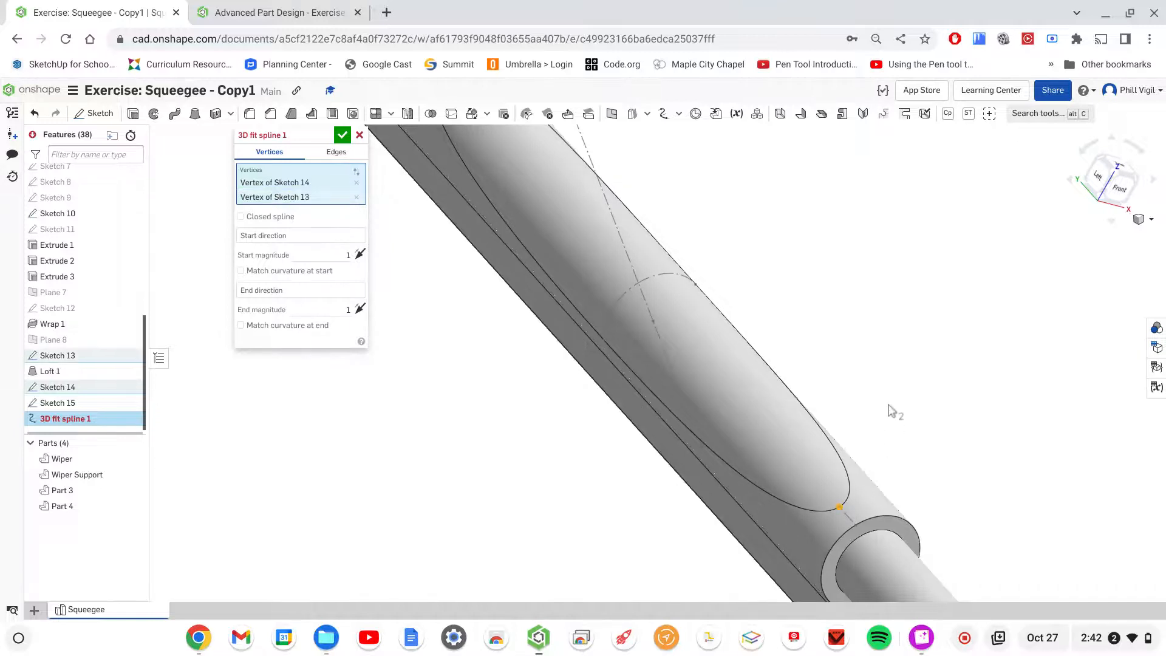
# Step: Set the spline's start direction along the Sketch 14 edge on the handle's side and flip it to point away from the handle
pyautogui.scroll(-5, 891, 411)
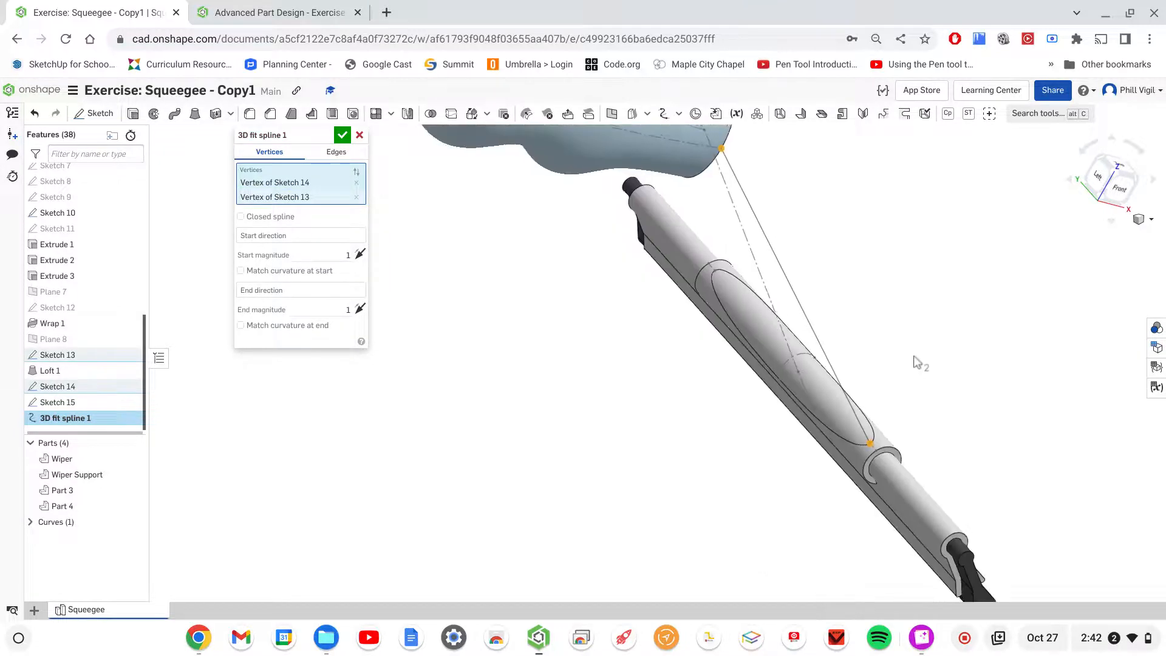
pyautogui.moveTo(933, 314); pyautogui.dragTo(855, 316, button='right')
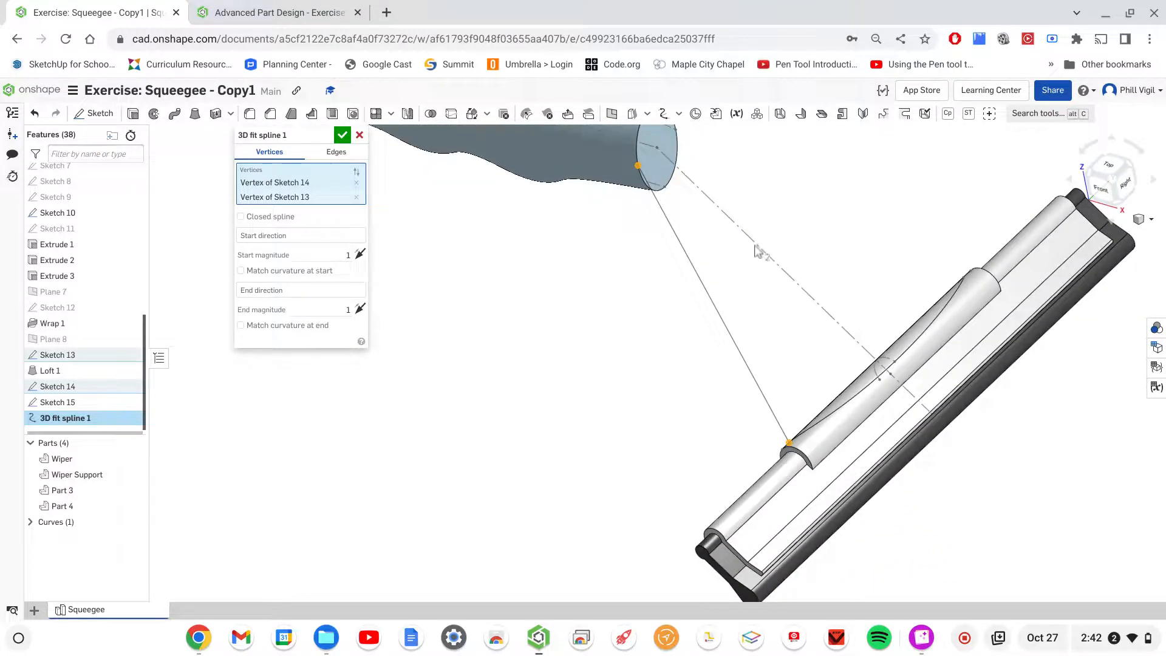
pyautogui.moveTo(767, 273); pyautogui.dragTo(873, 282, button='middle')
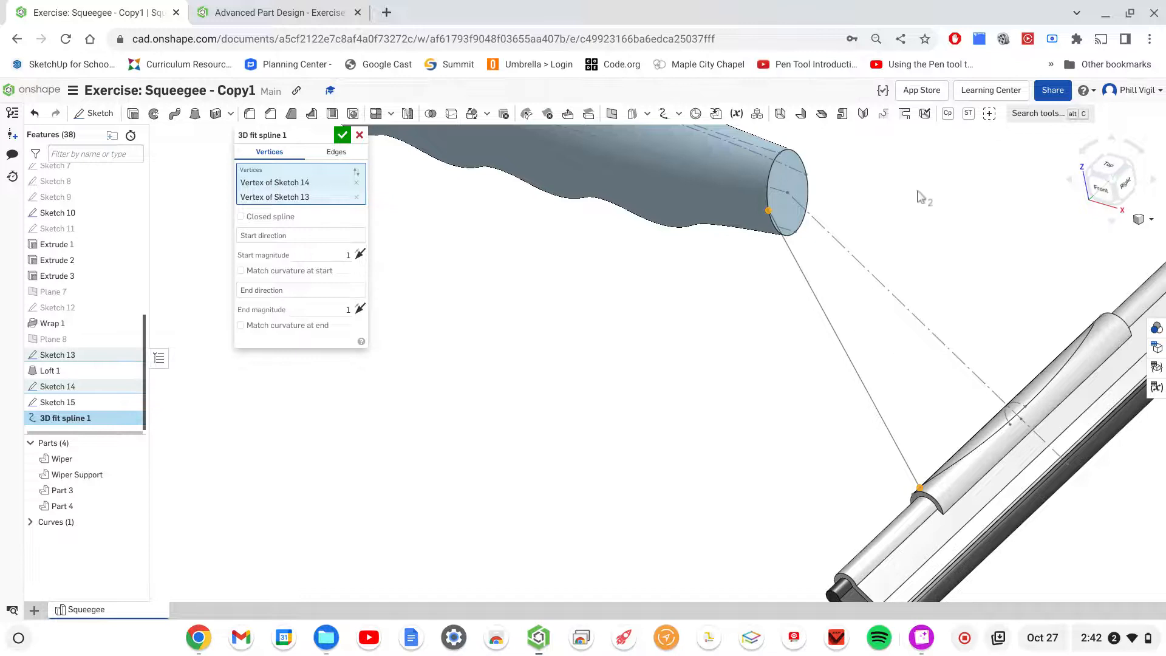
pyautogui.moveTo(893, 209); pyautogui.dragTo(797, 263, button='middle')
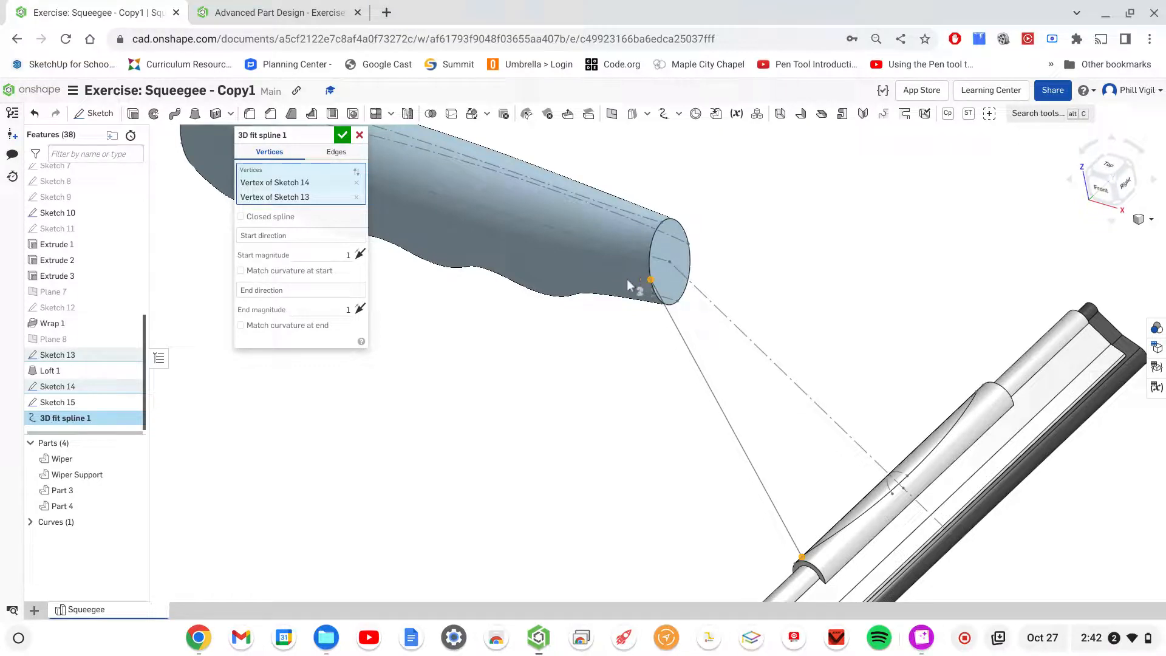
pyautogui.click(271, 235)
pyautogui.moveTo(551, 355); pyautogui.dragTo(589, 305, button='right')
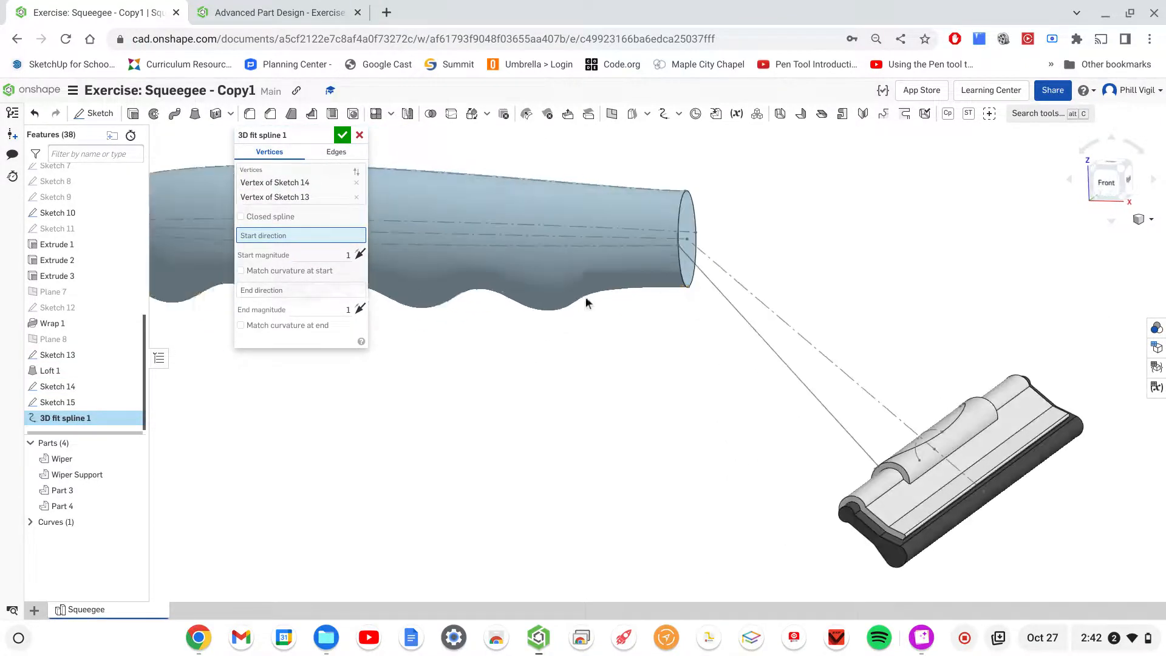
pyautogui.click(626, 249)
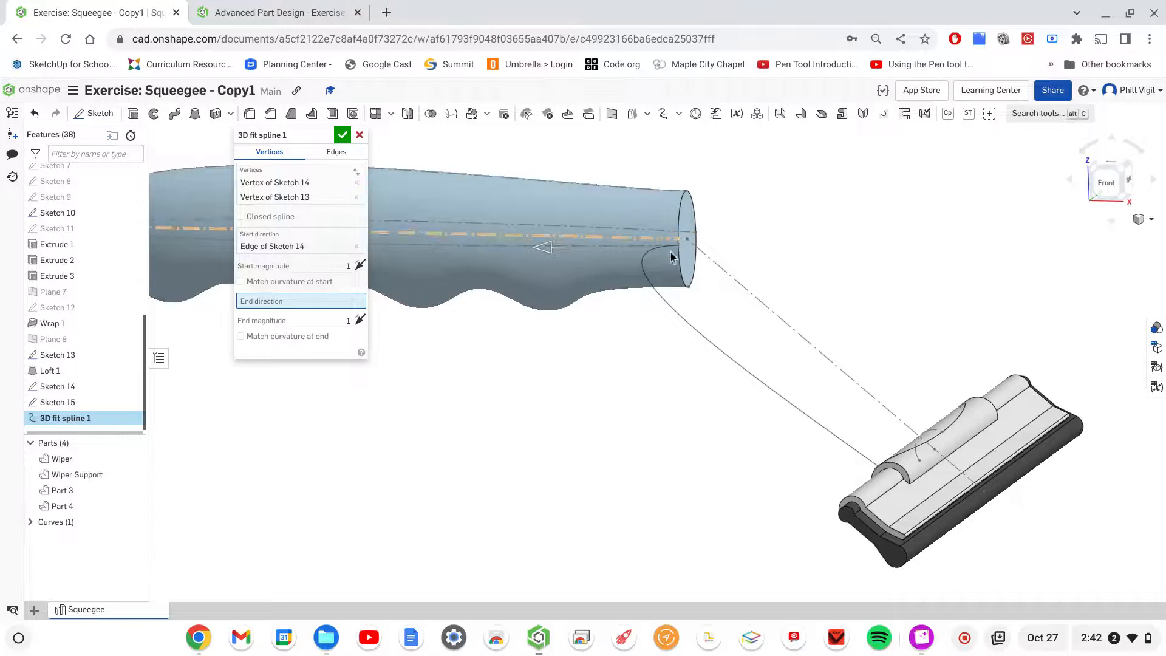
pyautogui.moveTo(811, 228); pyautogui.dragTo(799, 258, button='right')
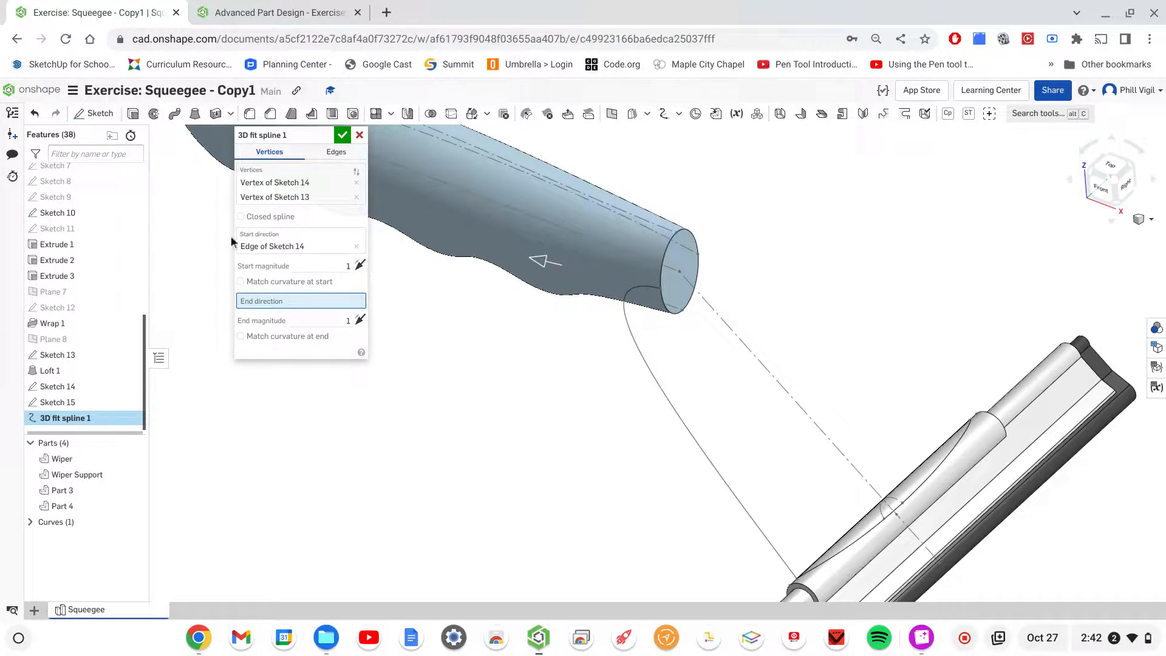
pyautogui.click(359, 265)
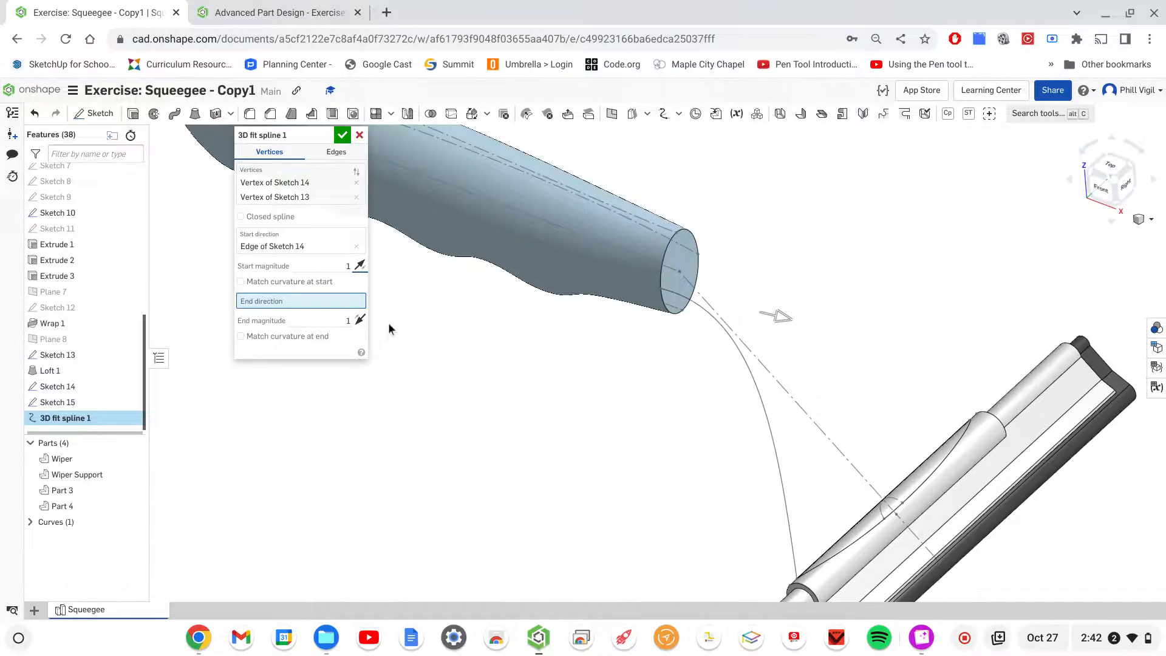
# Step: Try a smaller start magnitude for the first 3D fit spline and reset it to 1
pyautogui.moveTo(873, 274); pyautogui.dragTo(821, 300, button='right')
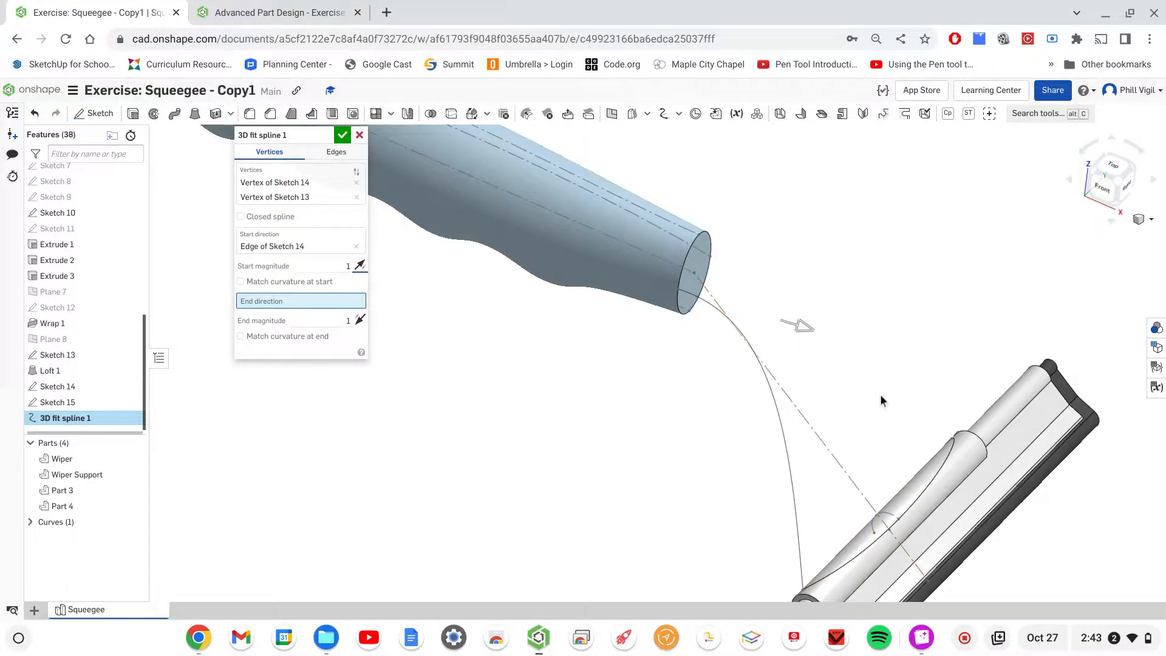
pyautogui.moveTo(880, 395); pyautogui.dragTo(893, 316, button='middle')
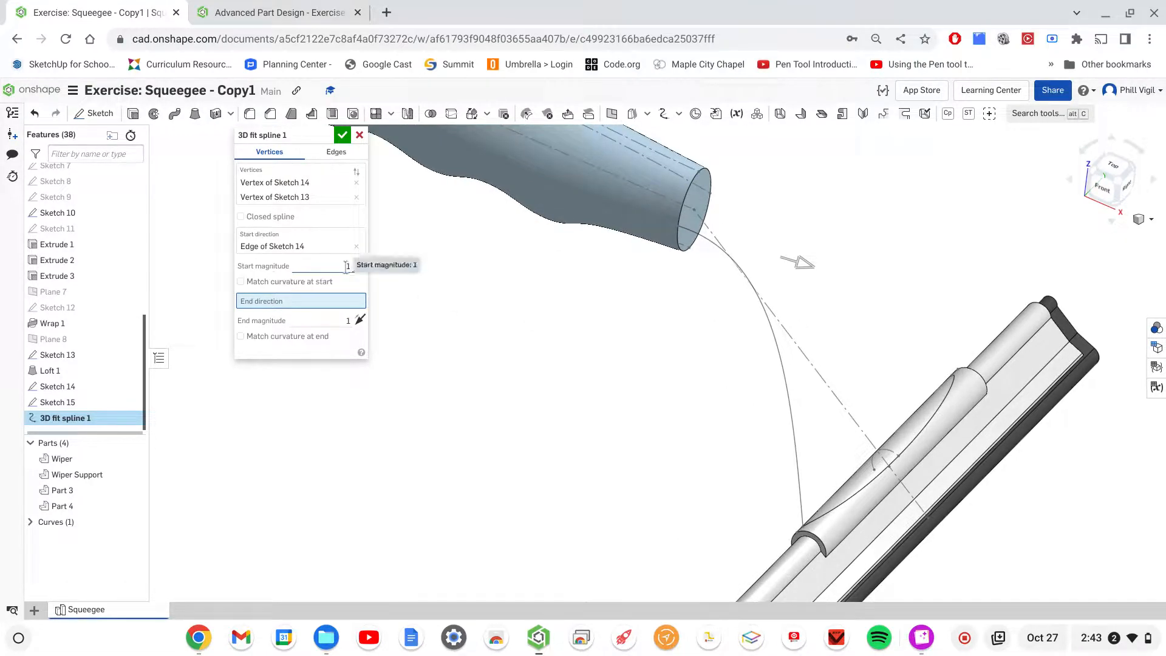
pyautogui.moveTo(808, 268); pyautogui.dragTo(776, 267)
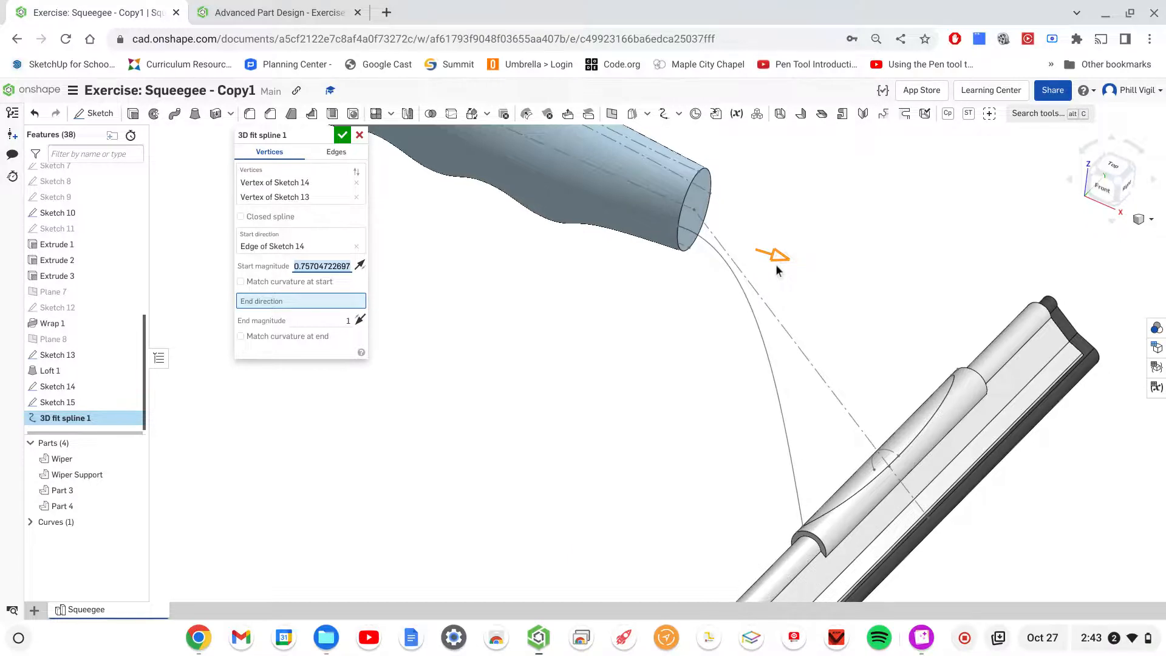
pyautogui.moveTo(777, 270); pyautogui.dragTo(775, 272)
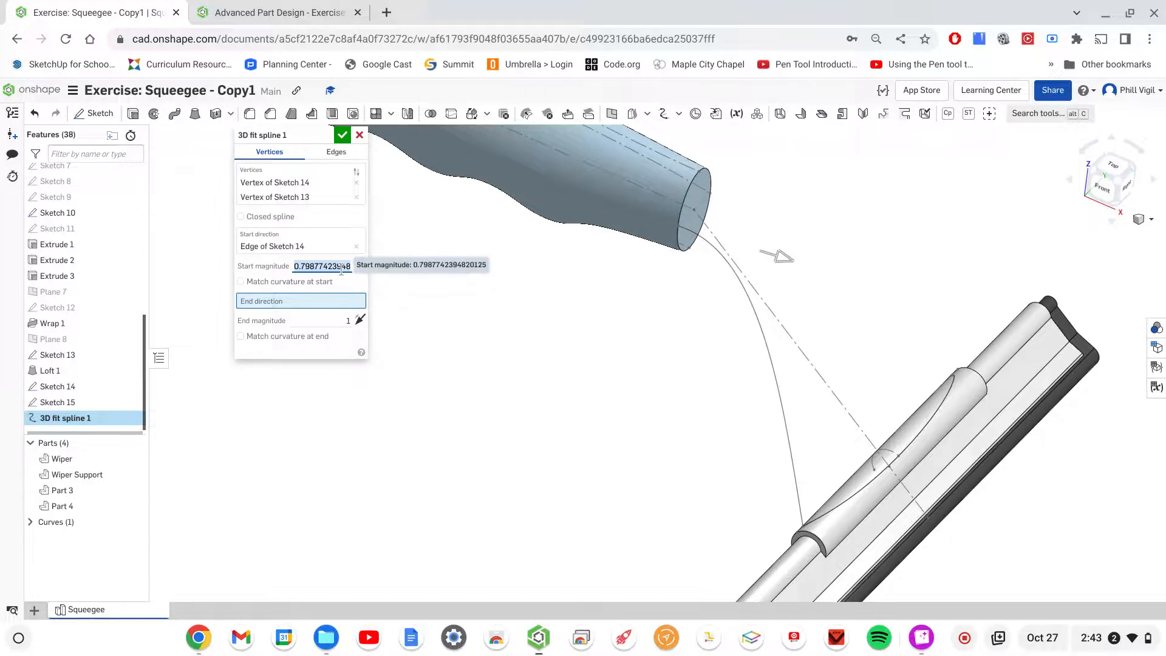
pyautogui.write('1')
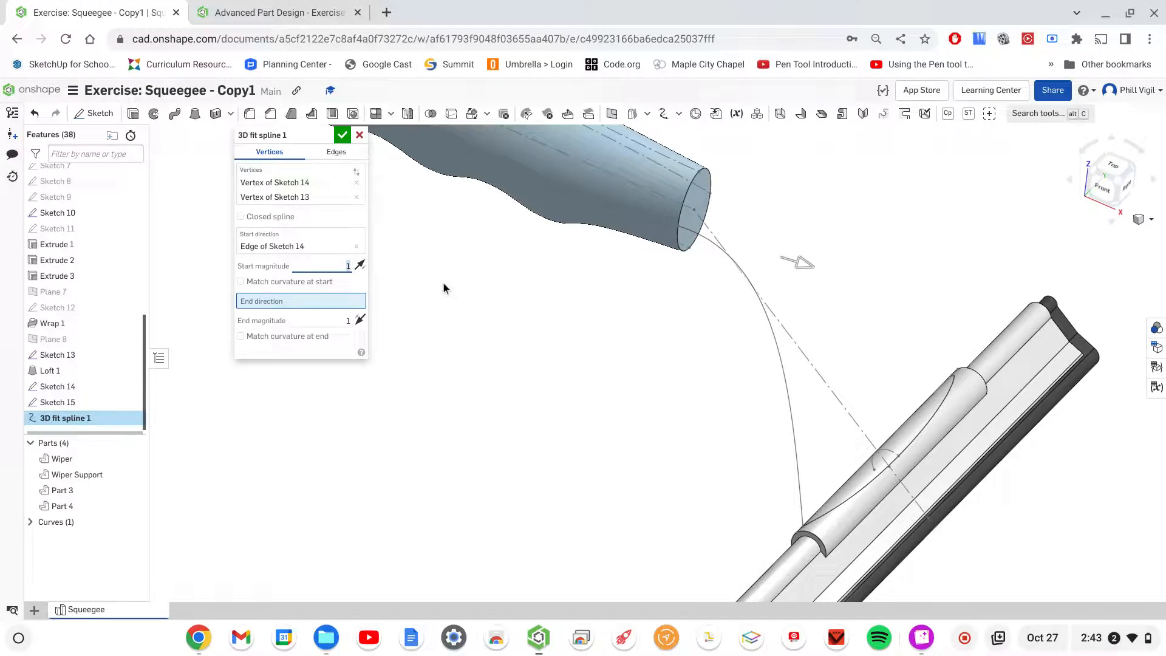
# Step: Check the squeegee exercise page in the learning course and return to the spline's start magnitude in the model
pyautogui.click(282, 9)
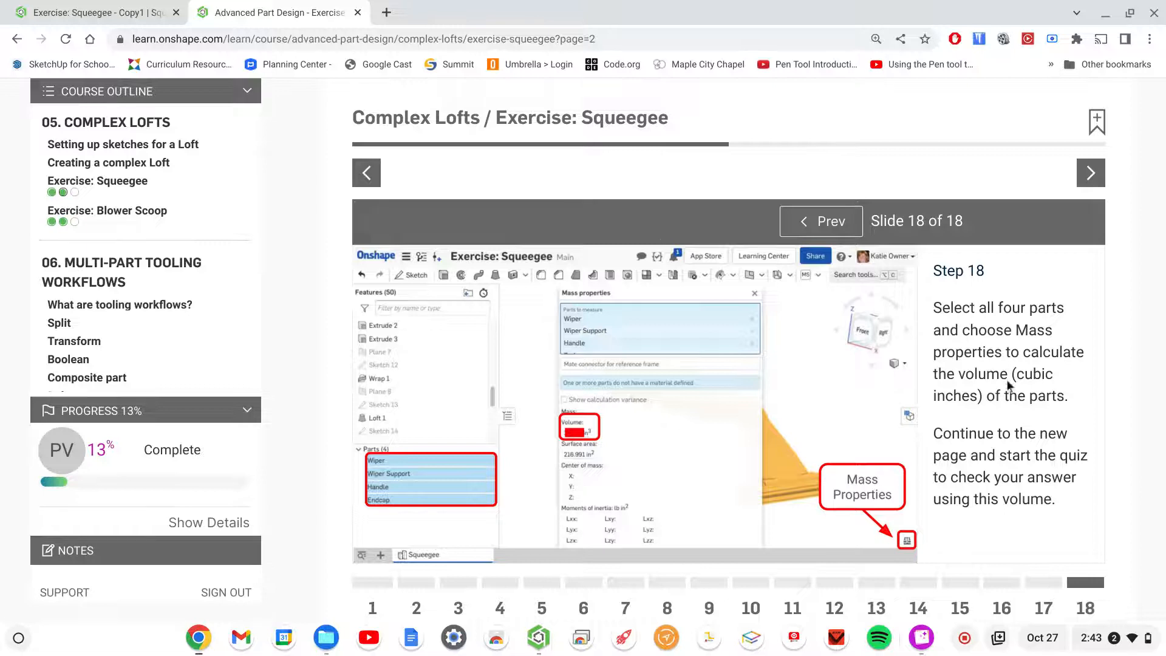
pyautogui.click(130, 23)
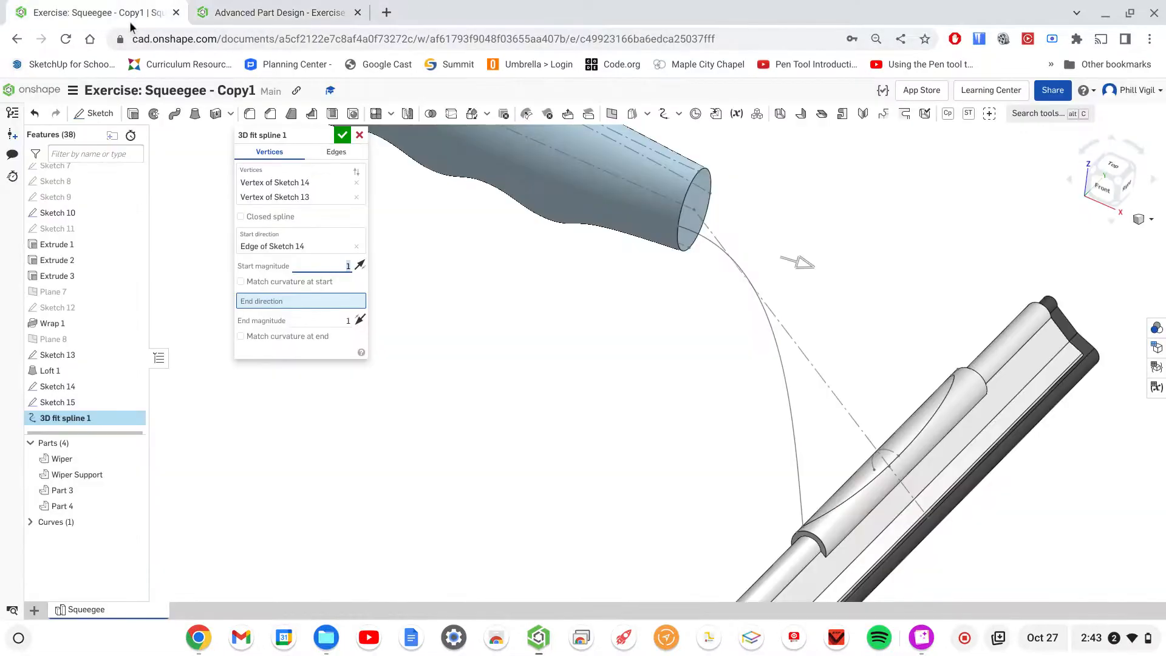
pyautogui.click(338, 265)
# Step: Set the first spline's end direction along the Sketch 10 centerline between handle and wiper, and accept the spline
pyautogui.moveTo(684, 333)
pyautogui.mouseDown(button='right')
pyautogui.moveTo(661, 331)
pyautogui.moveTo(719, 305)
pyautogui.moveTo(719, 320)
pyautogui.moveTo(693, 323)
pyautogui.moveTo(707, 332)
pyautogui.mouseUp(button='right')
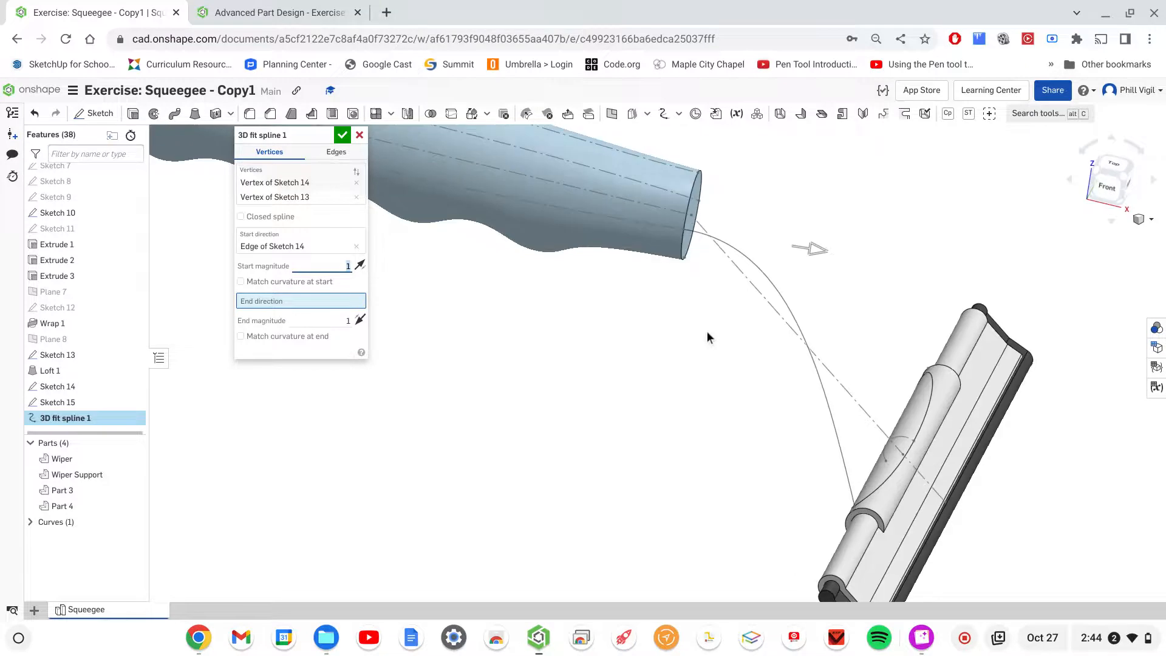
pyautogui.click(258, 304)
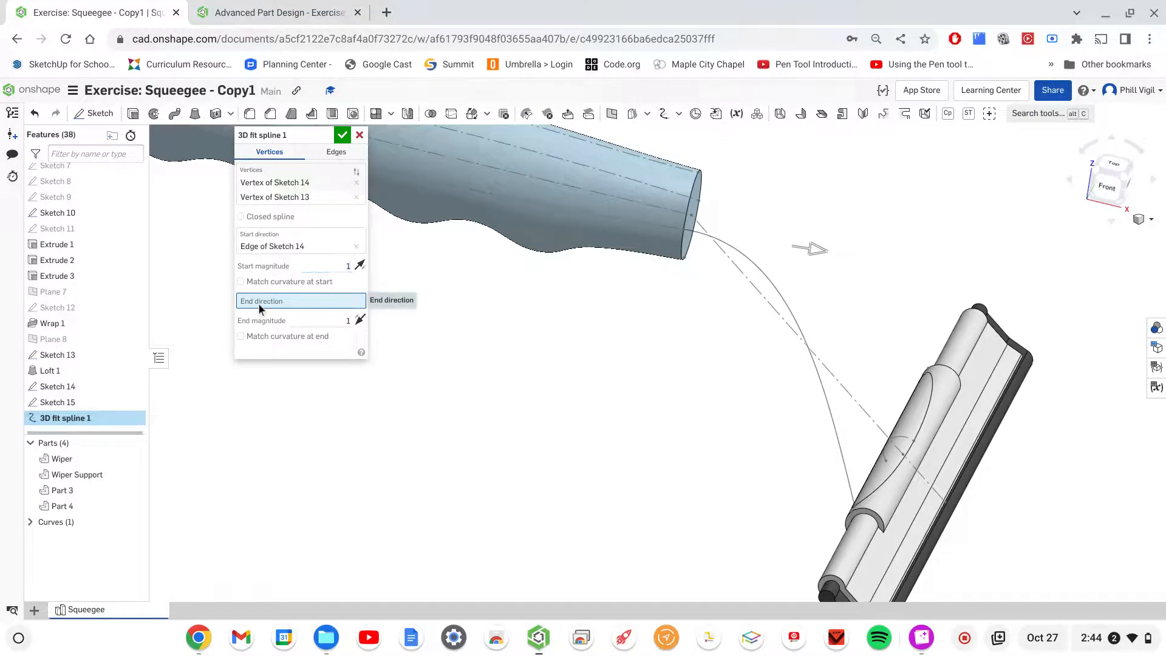
pyautogui.click(839, 386)
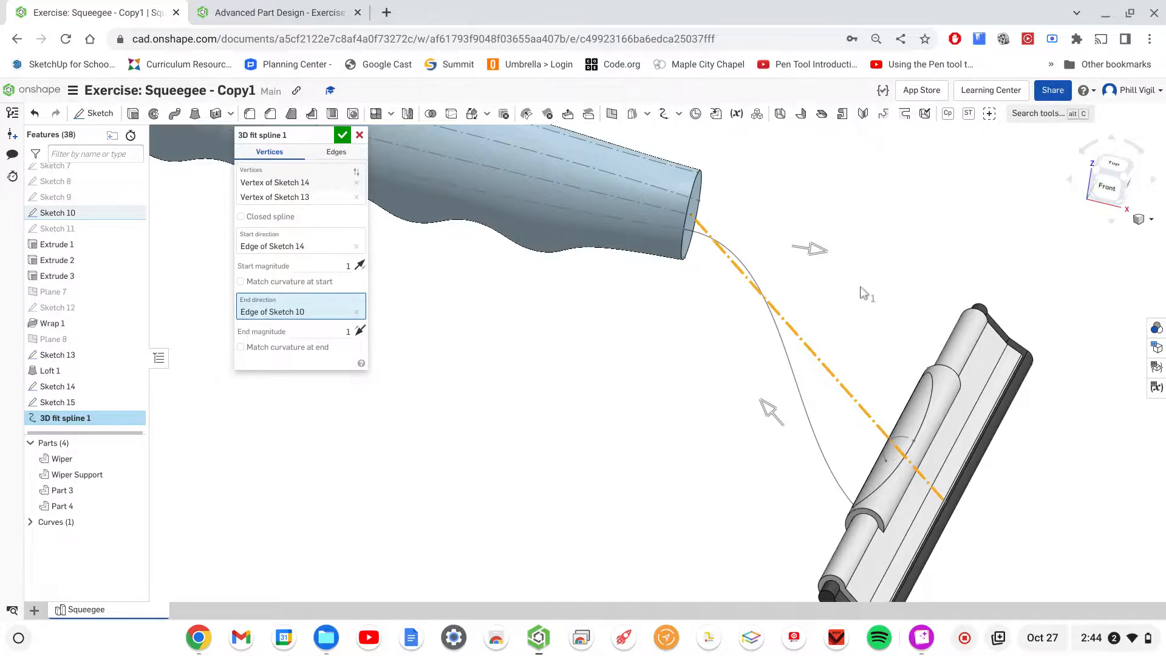
pyautogui.moveTo(856, 293); pyautogui.dragTo(817, 313, button='right')
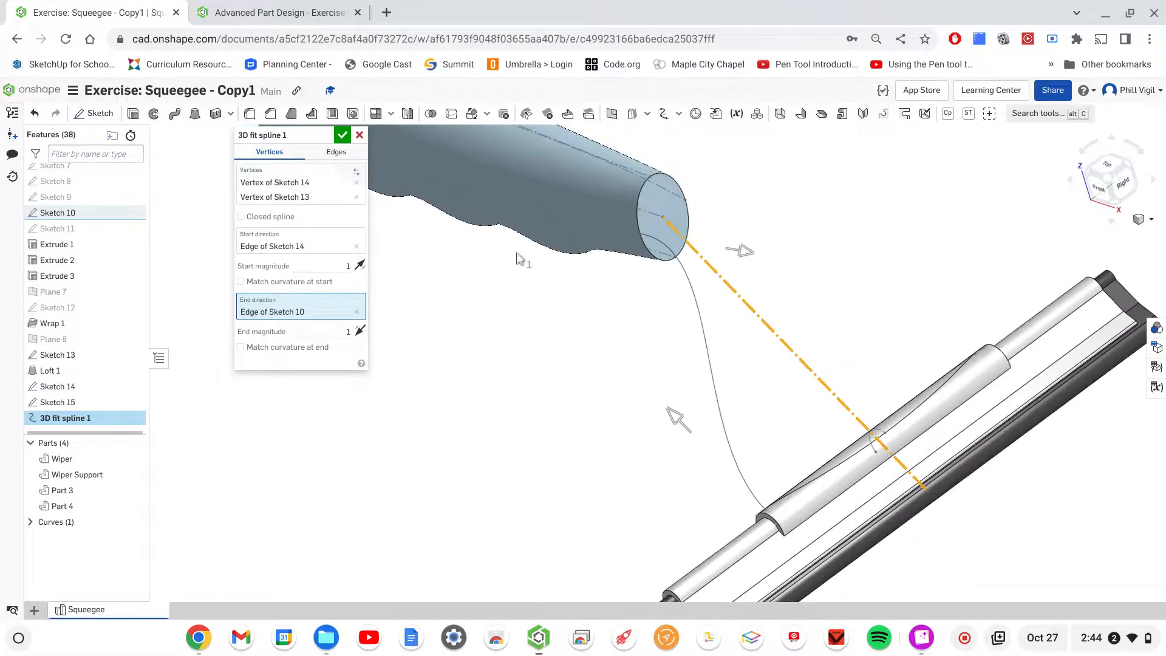
pyautogui.click(342, 135)
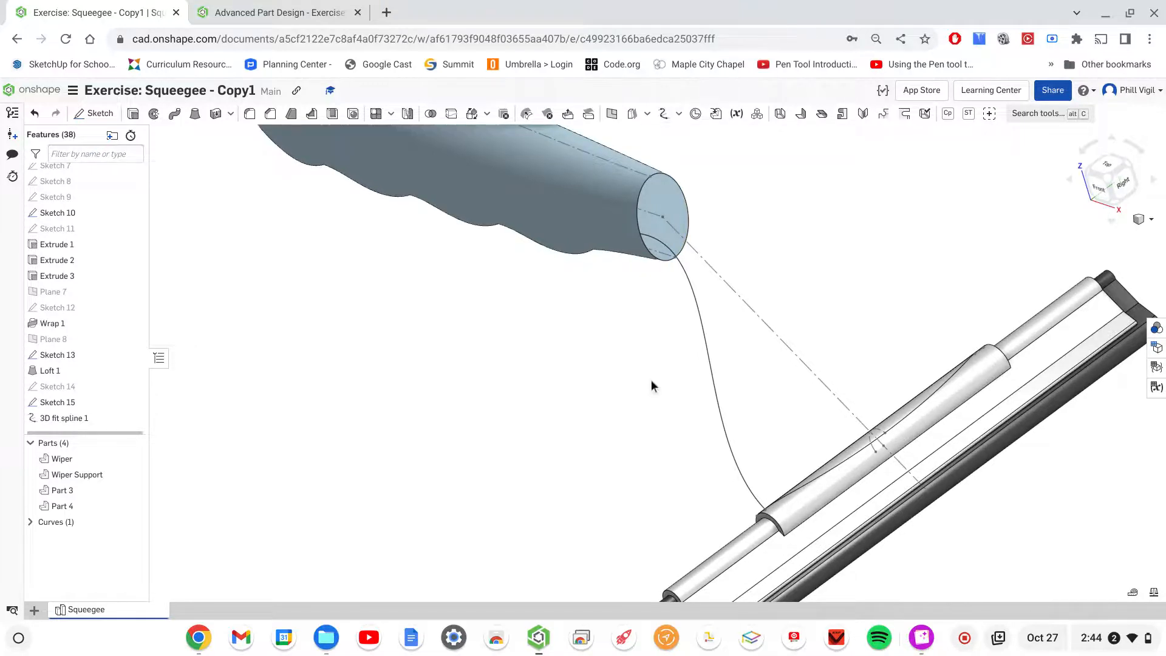
# Step: Start a second 3D fit spline from the Sketch 15 vertex atop the handle's neck end to the Sketch 15 vertex on the sleeve's upper side
pyautogui.moveTo(654, 388); pyautogui.dragTo(695, 387, button='middle')
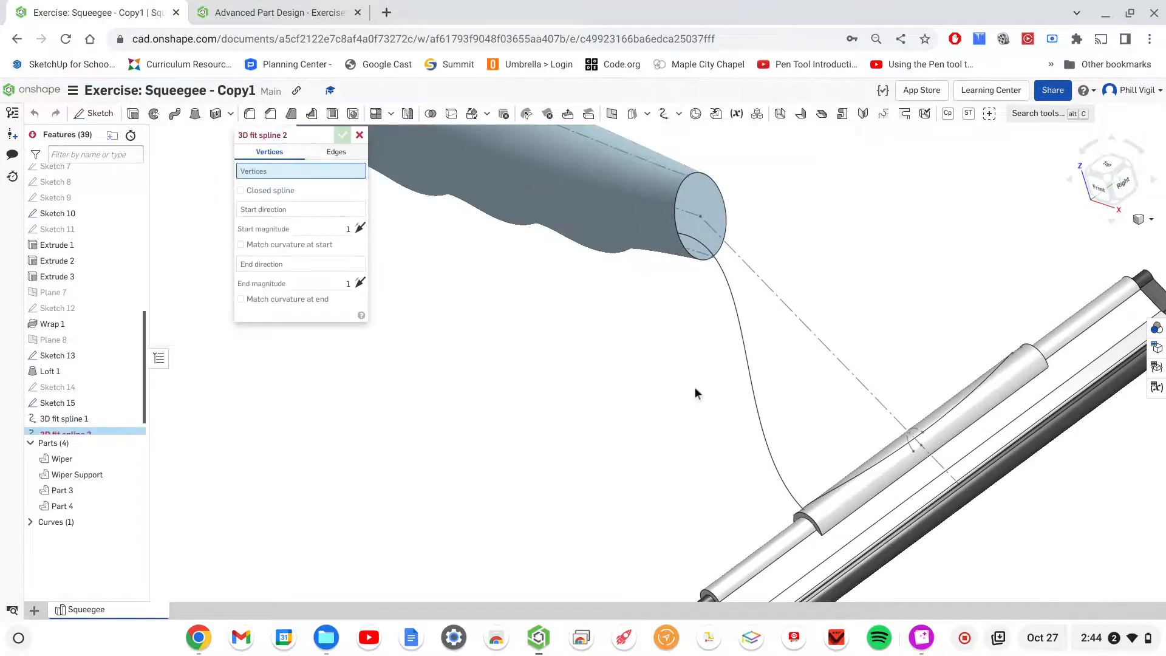
pyautogui.click(691, 177)
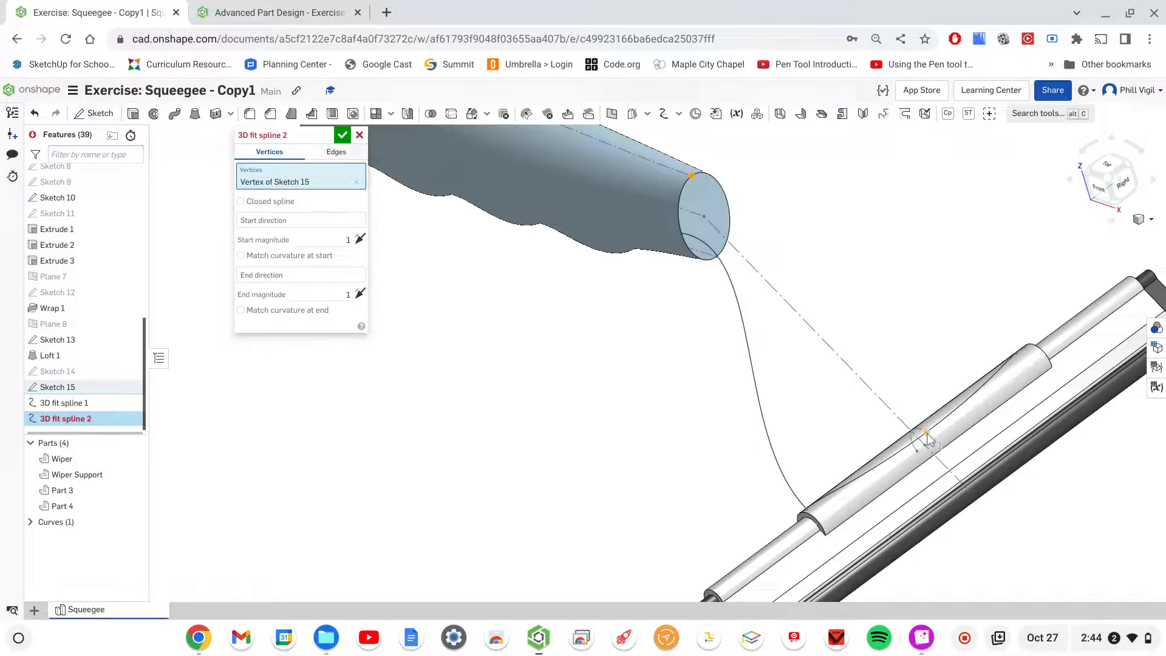
pyautogui.moveTo(927, 438); pyautogui.dragTo(974, 426, button='right')
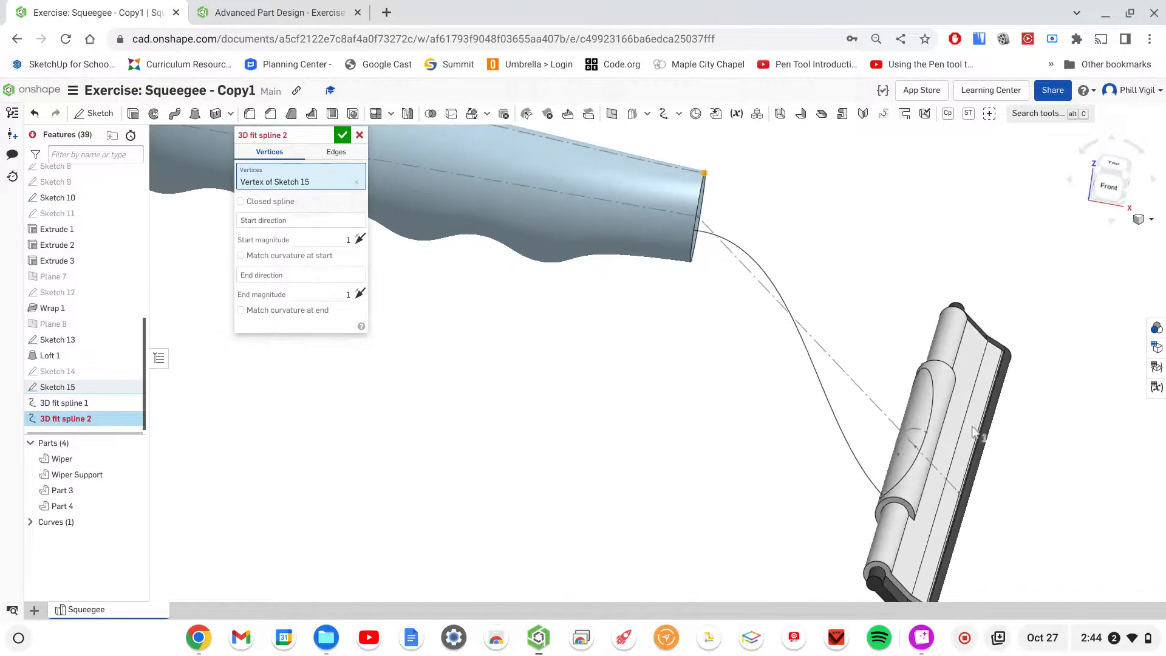
pyautogui.click(925, 433)
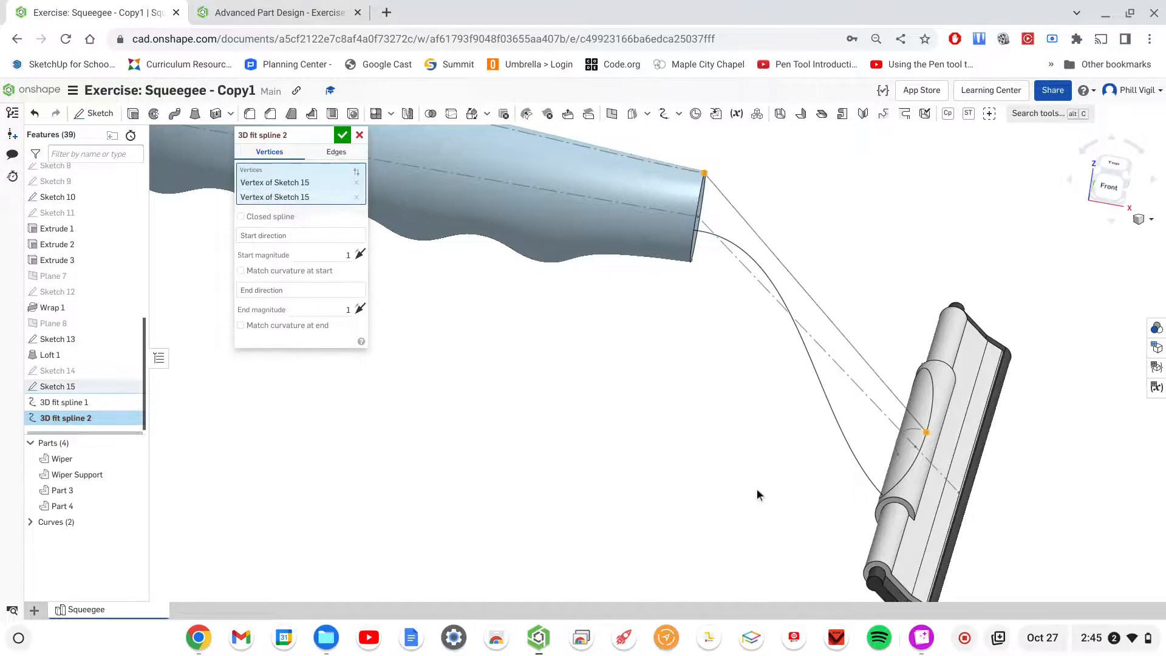
# Step: Direct the second spline's start along the handle's upper Sketch 15 edge and its end along the Sketch 10 centerline, and accept it
pyautogui.click(266, 236)
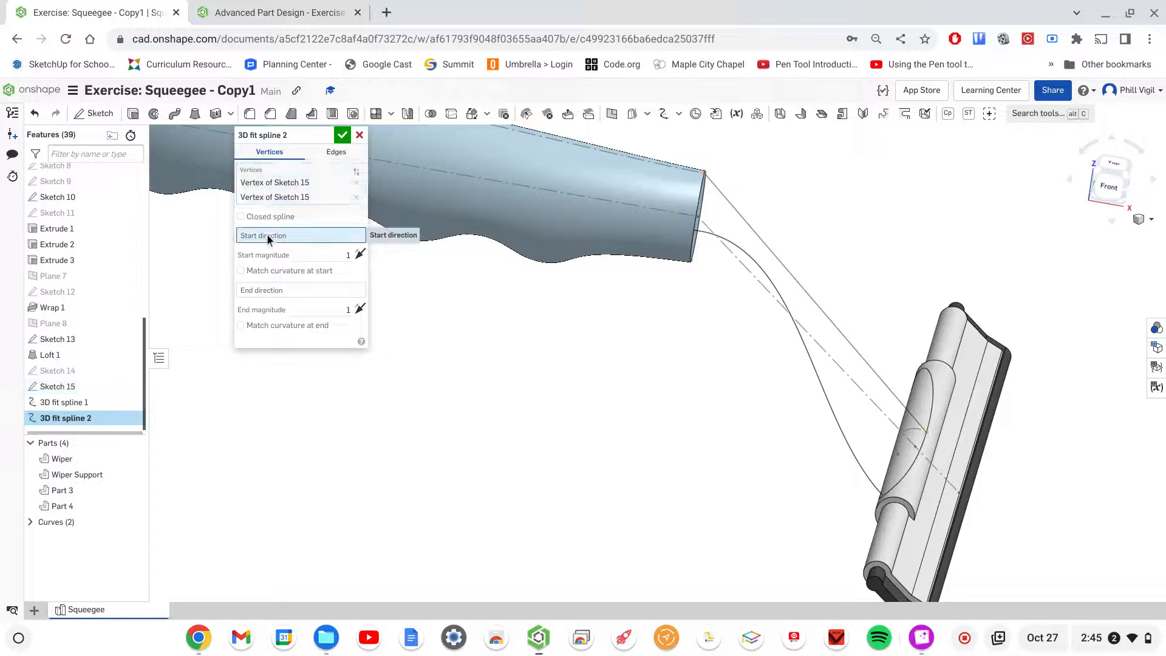
pyautogui.click(669, 169)
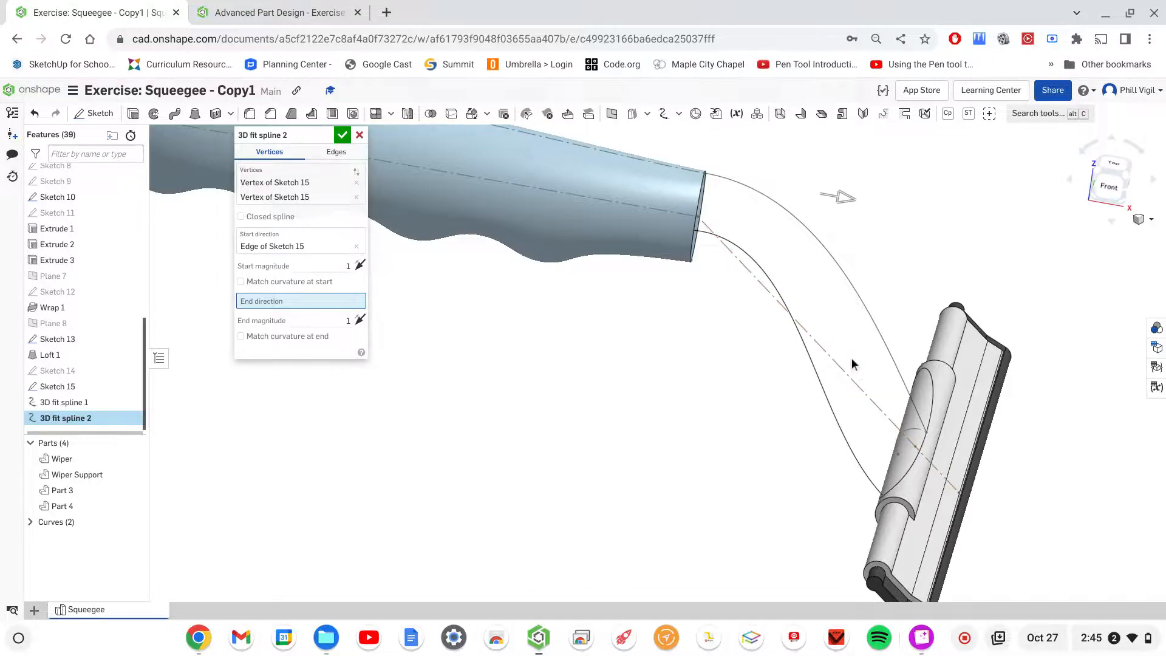
pyautogui.click(853, 384)
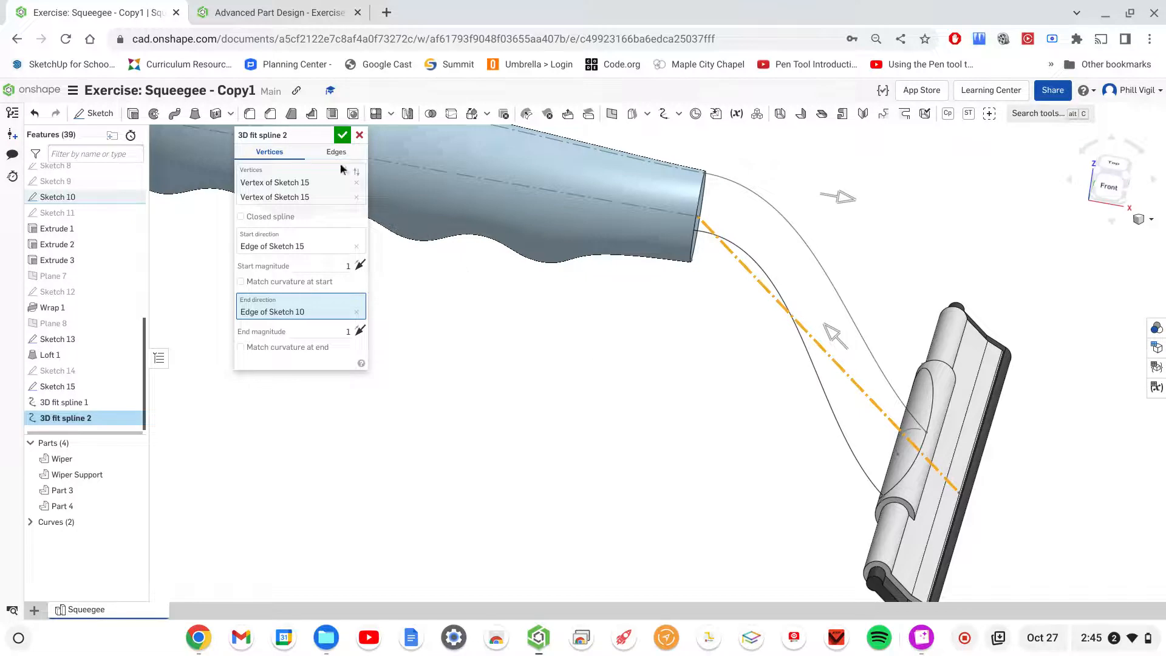
pyautogui.click(342, 137)
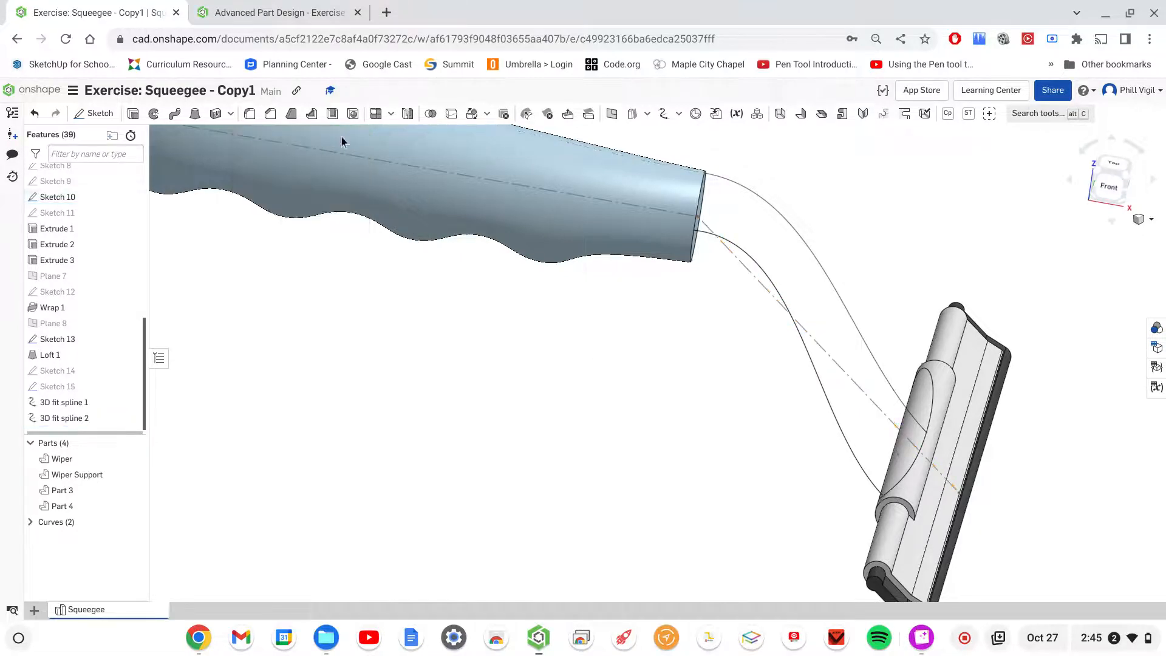
# Step: Start a third 3D fit spline, showing Sketch 15 and Sketch 14, from the Sketch 15 vertex at the underside of the handle's neck end
pyautogui.click(664, 114)
pyautogui.moveTo(772, 464); pyautogui.dragTo(759, 437, button='right')
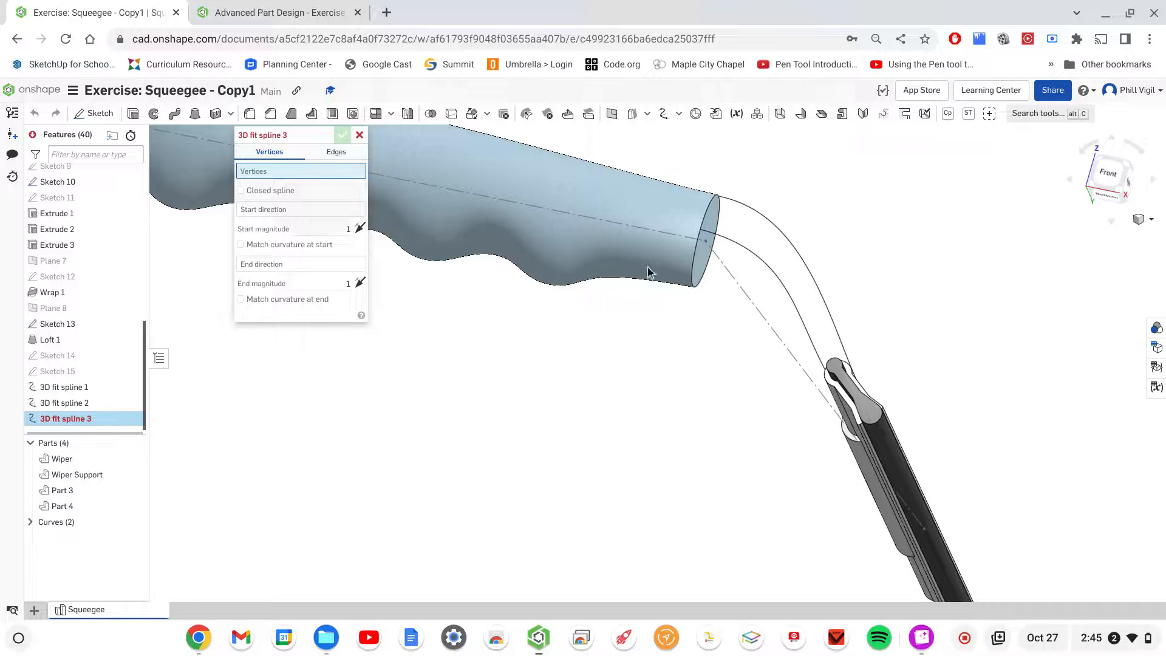
pyautogui.click(133, 371)
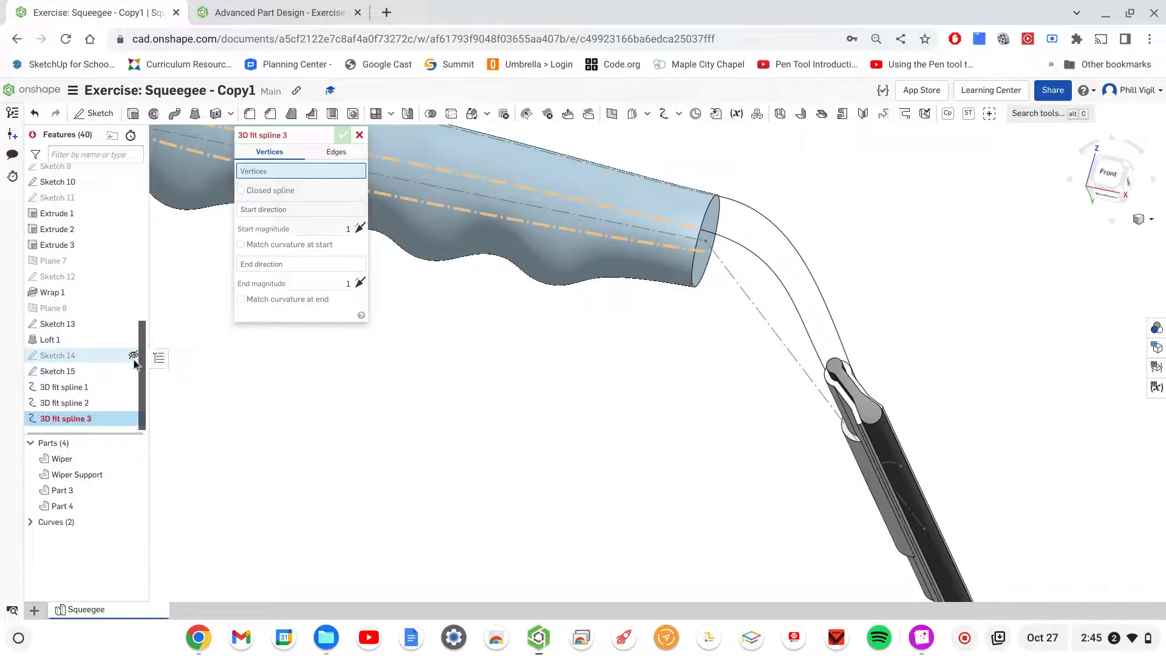
pyautogui.click(134, 356)
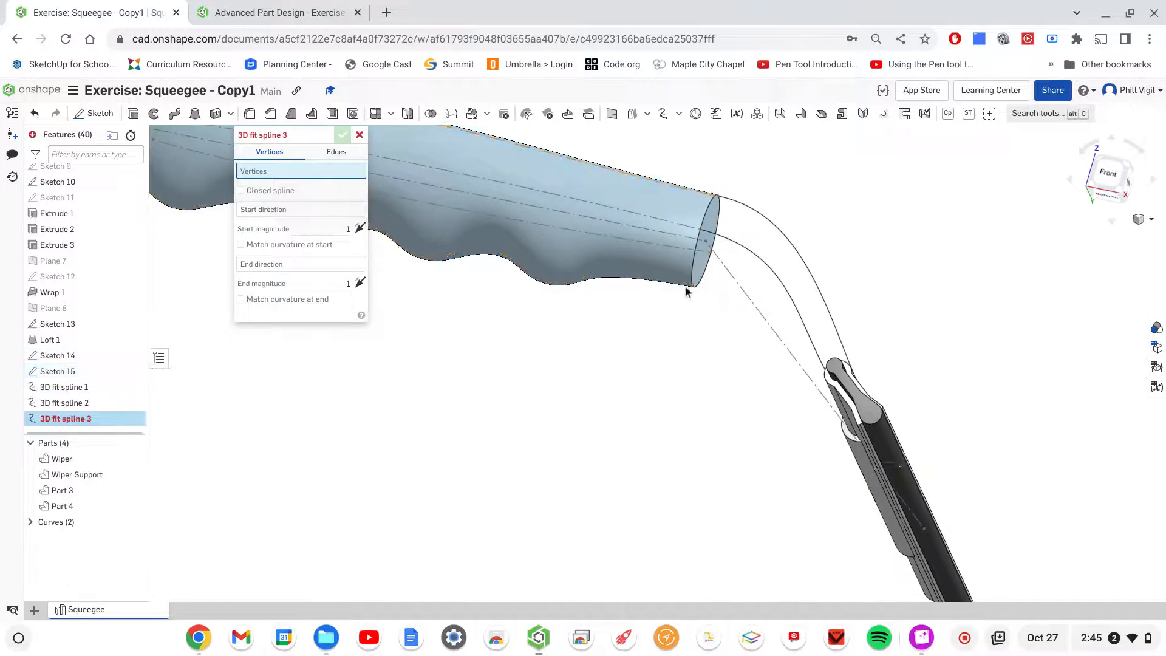
pyautogui.scroll(3, 694, 285)
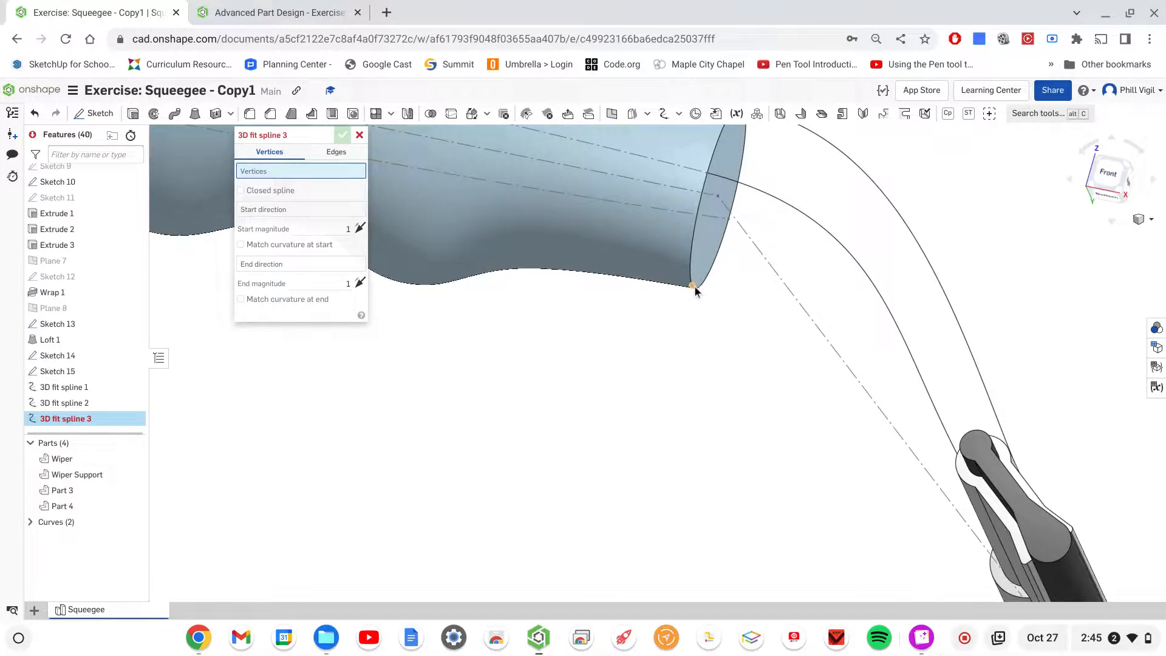
pyautogui.click(693, 285)
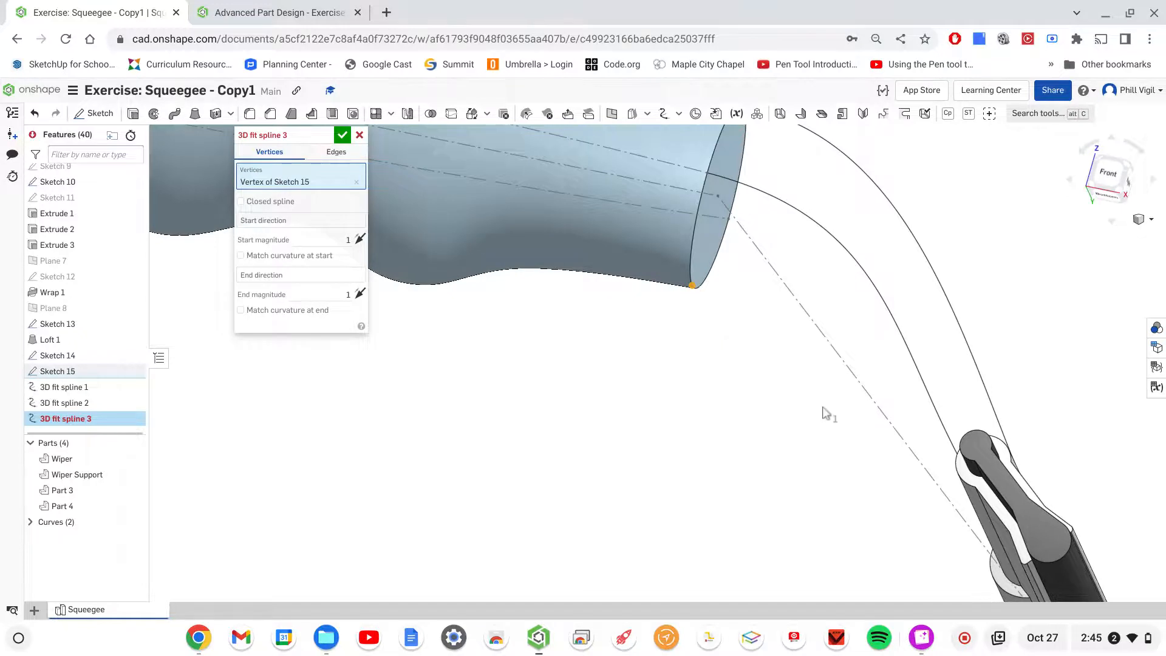
# Step: Add the Sketch 15 vertex on the underside of the wiper's sleeve as the third spline's second vertex
pyautogui.moveTo(840, 440); pyautogui.dragTo(845, 463, button='right')
pyautogui.scroll(-5, 873, 498)
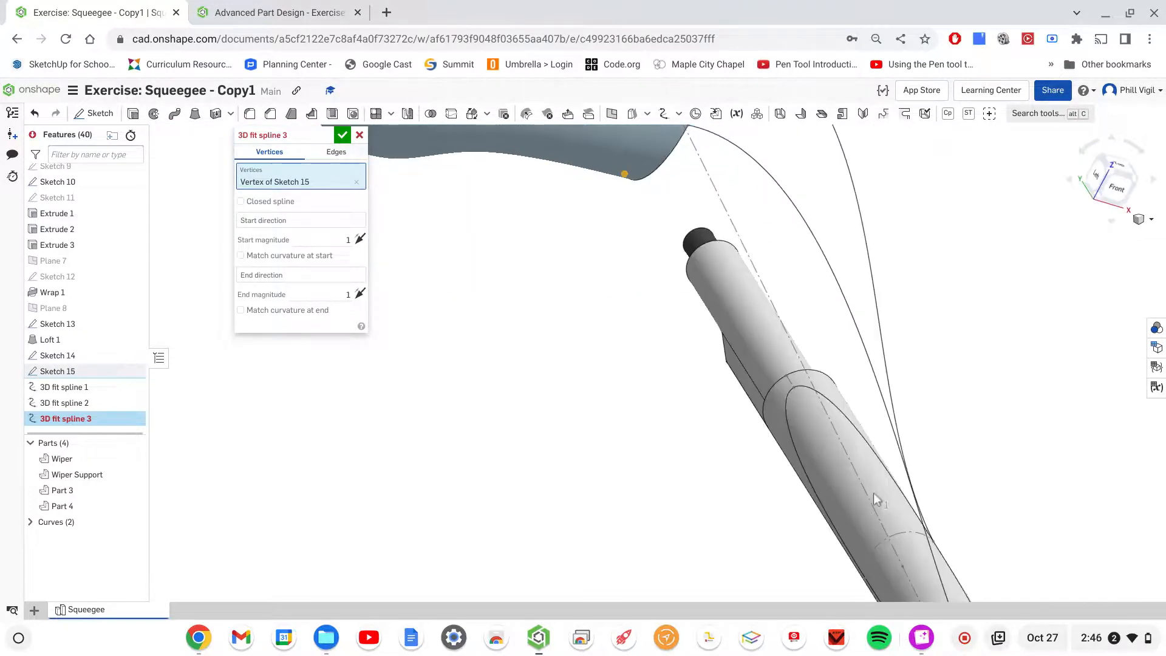
pyautogui.moveTo(859, 562); pyautogui.dragTo(909, 505, button='middle')
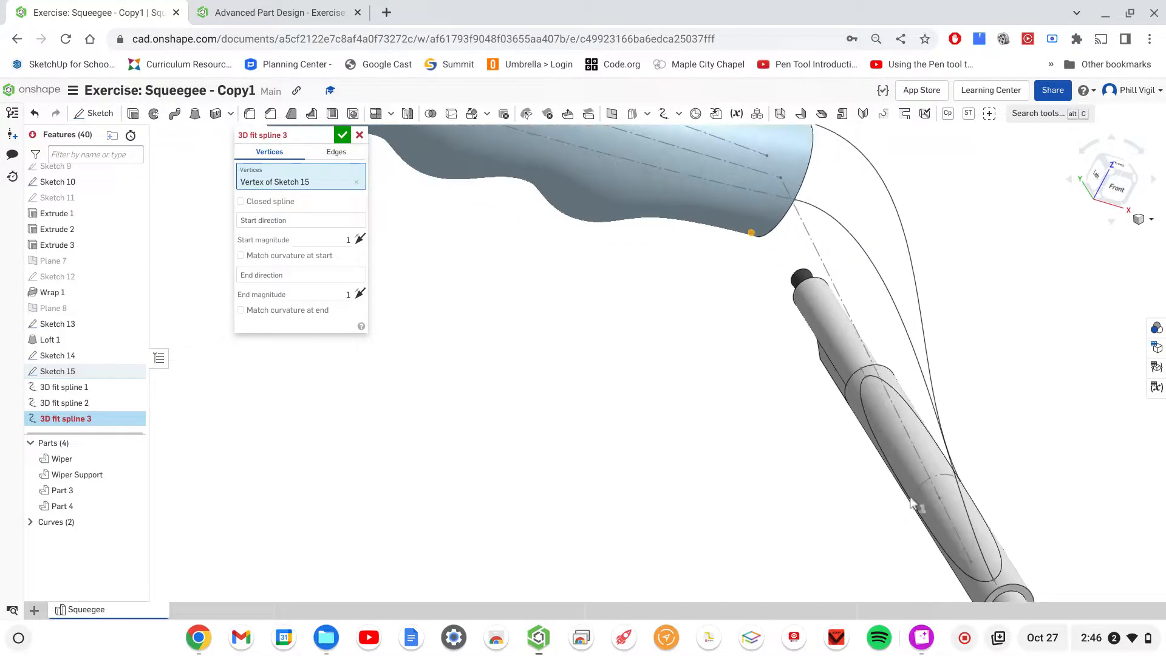
pyautogui.scroll(5, 914, 510)
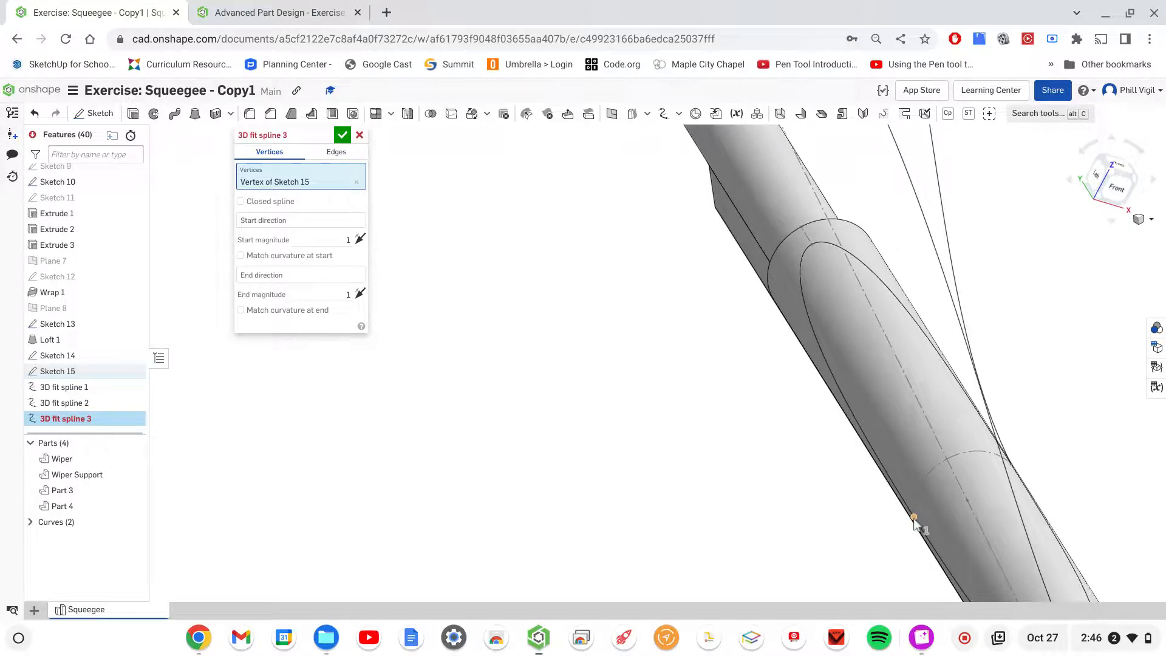
pyautogui.click(915, 517)
pyautogui.scroll(-5, 853, 521)
pyautogui.moveTo(853, 517)
pyautogui.mouseDown(button='right')
pyautogui.moveTo(816, 514)
pyautogui.moveTo(838, 508)
pyautogui.mouseUp(button='right')
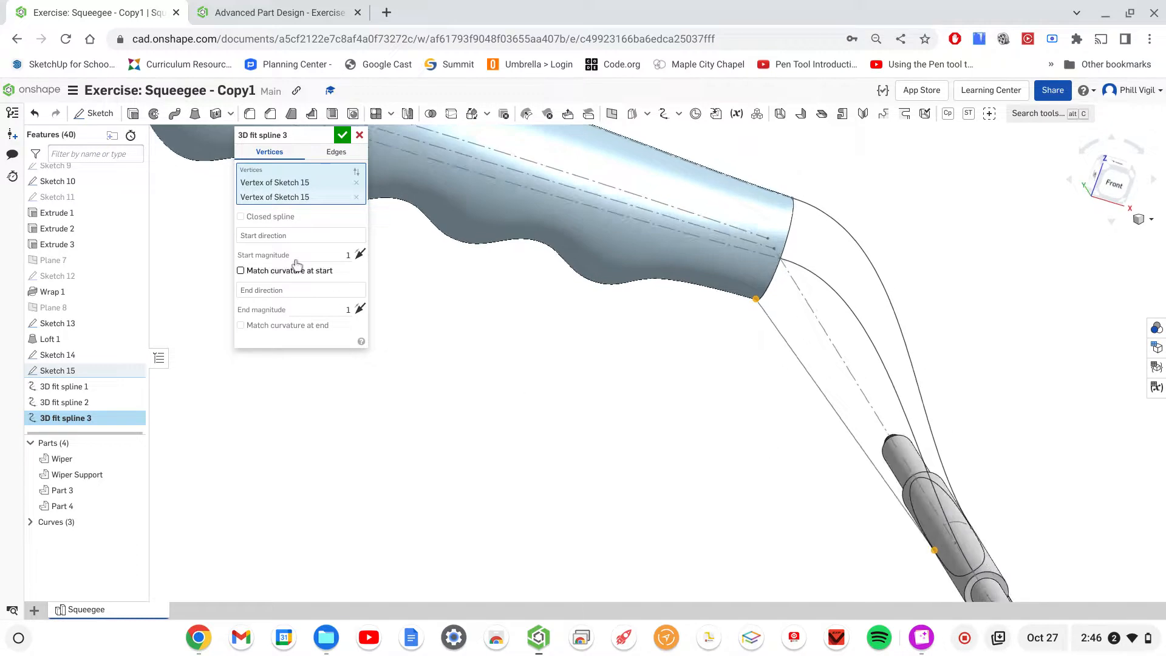
# Step: Set the third spline's start direction along the handle's lower Sketch 15 edge and flip it to point away from the handle
pyautogui.click(275, 239)
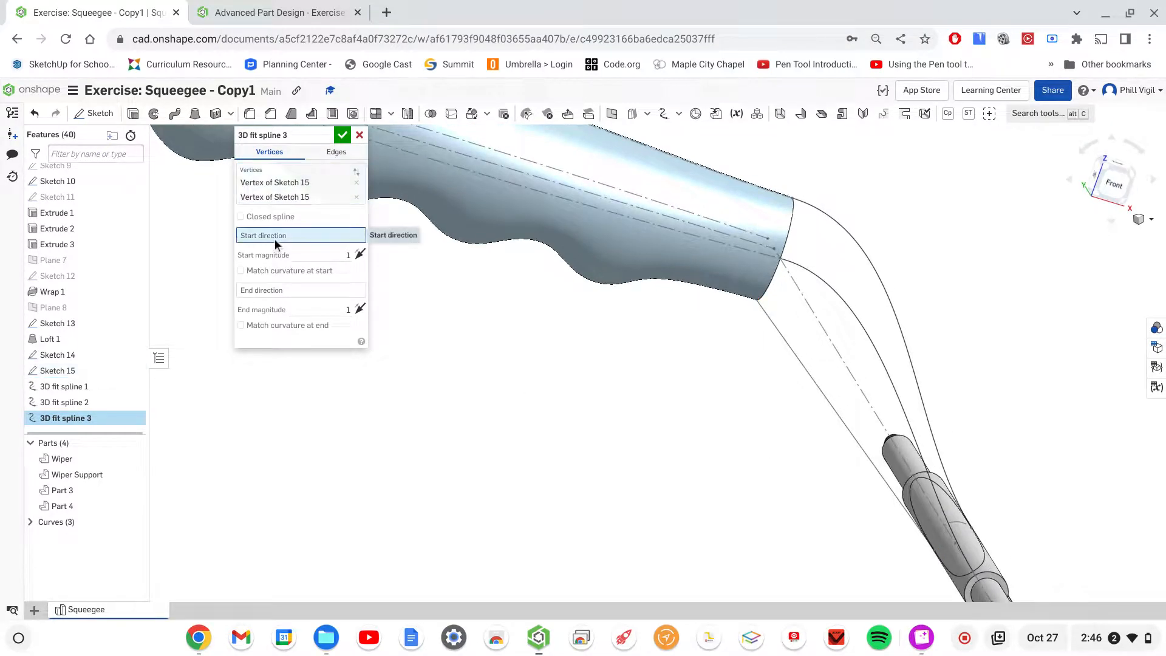
pyautogui.click(694, 282)
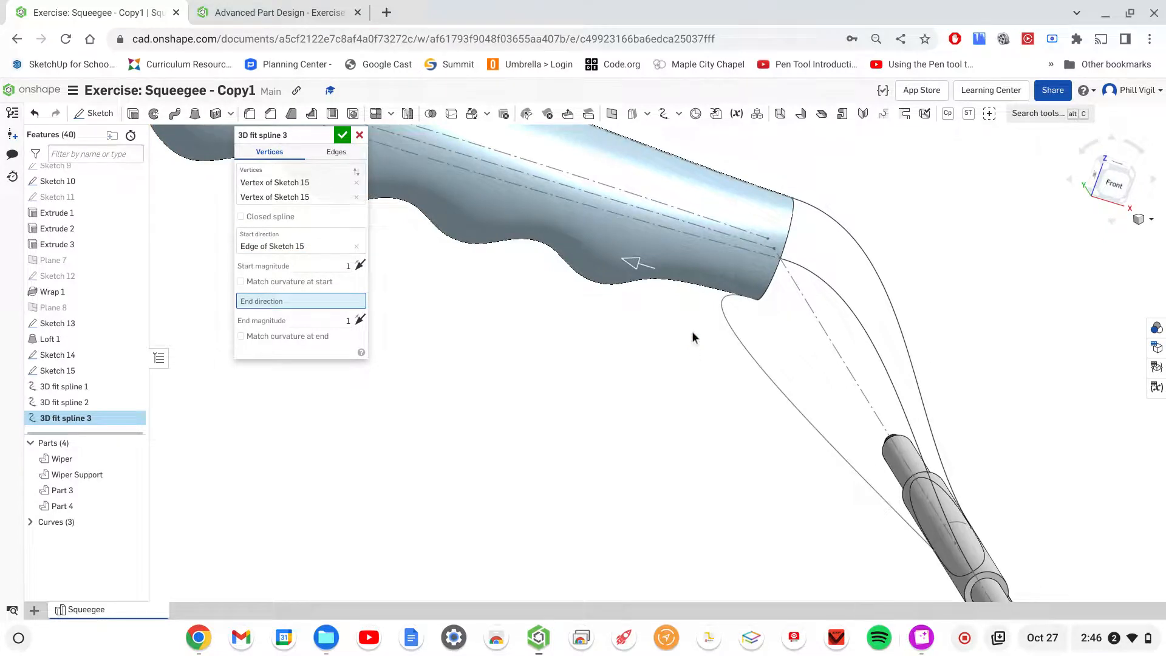
pyautogui.click(631, 265)
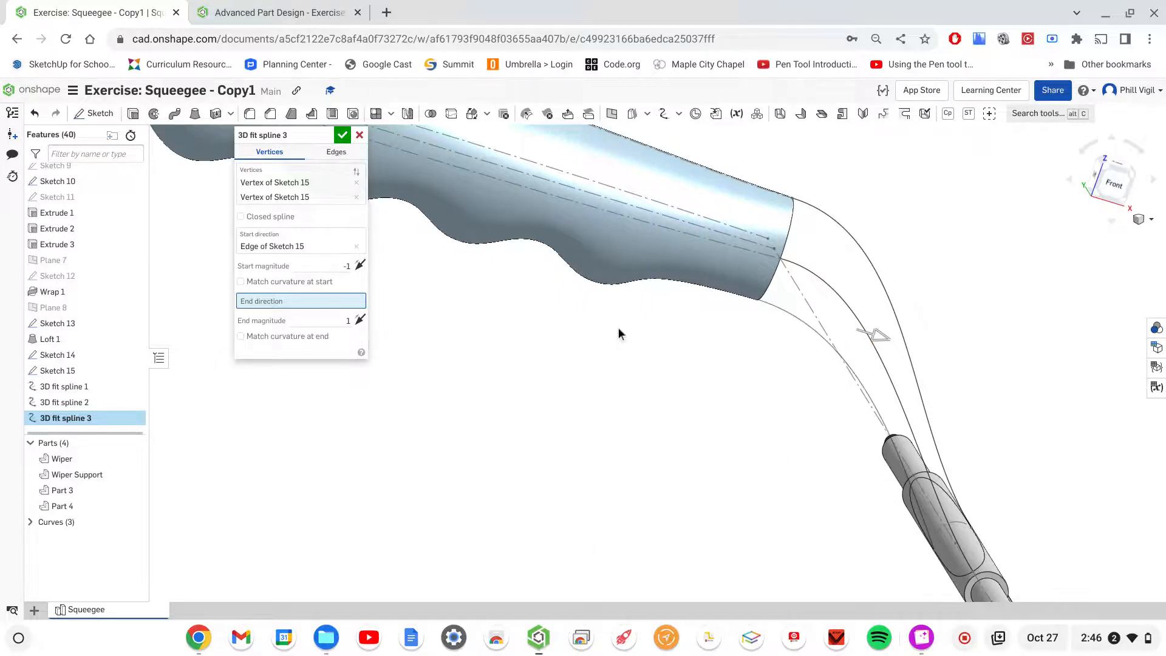
# Step: Set the third spline's end direction along the Sketch 10 centerline and accept the spline
pyautogui.click(805, 301)
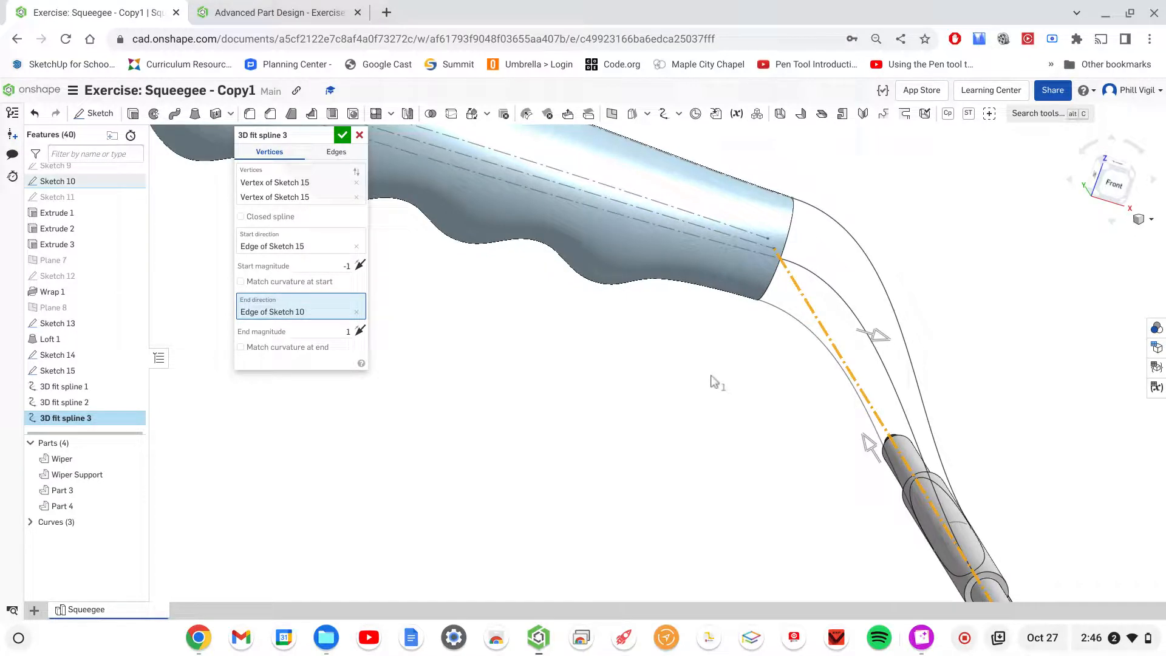
pyautogui.click(341, 136)
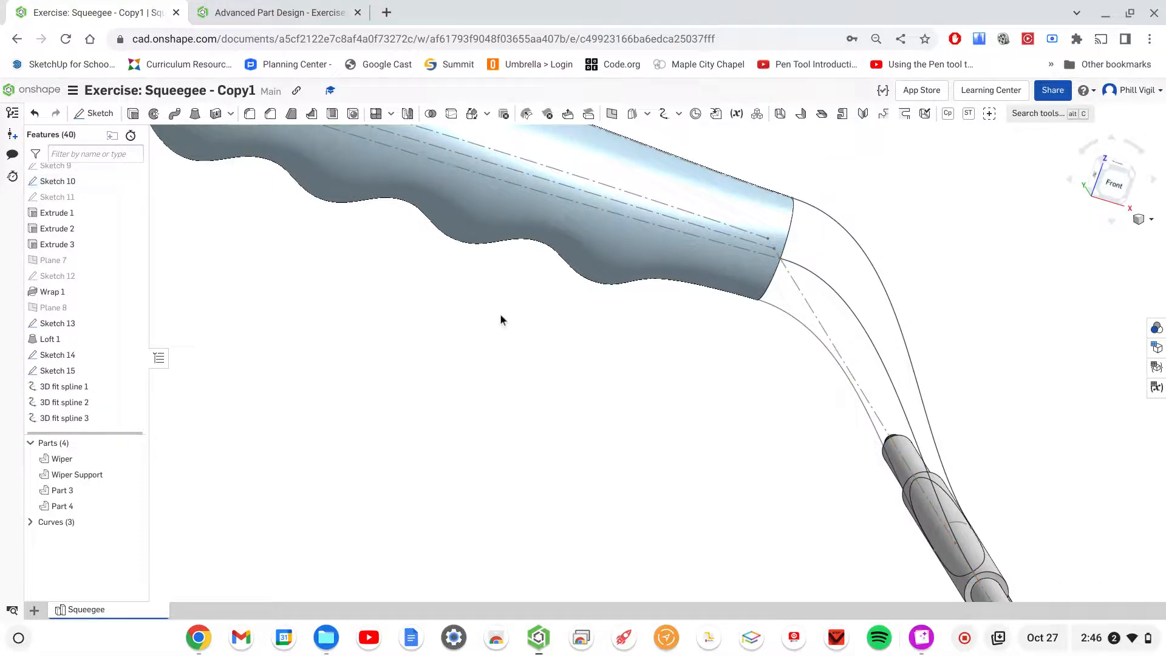
pyautogui.moveTo(996, 292); pyautogui.dragTo(747, 392, button='right')
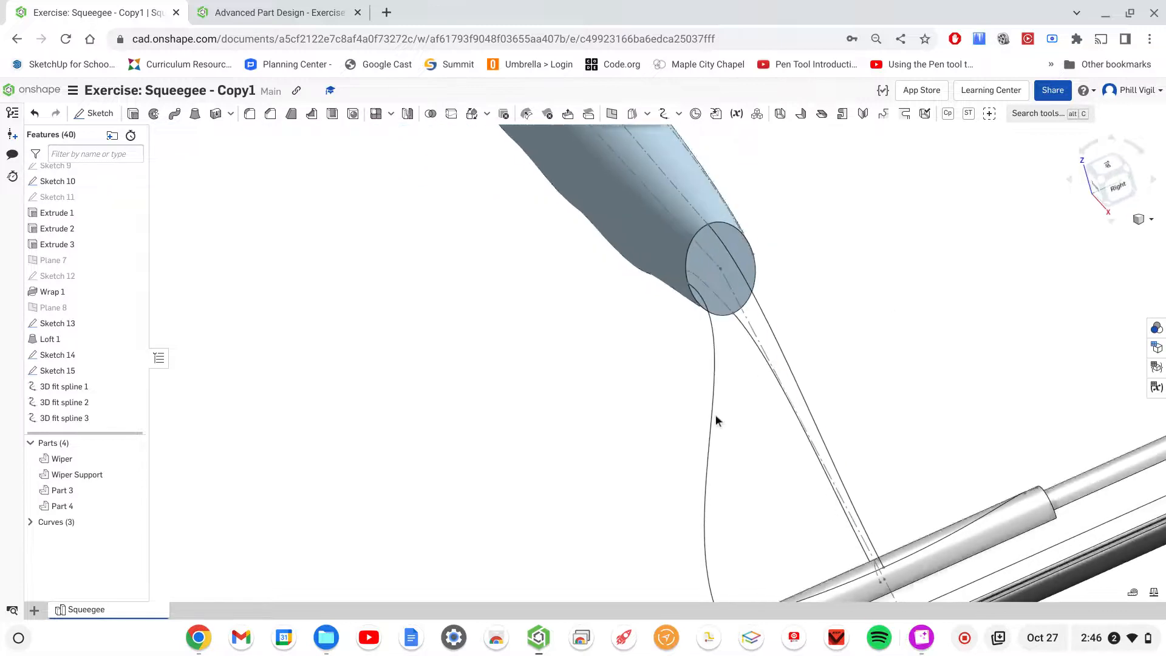
# Step: Mirror the first 3D fit spline across the Front plane as a new part mirror
pyautogui.scroll(-3, 834, 274)
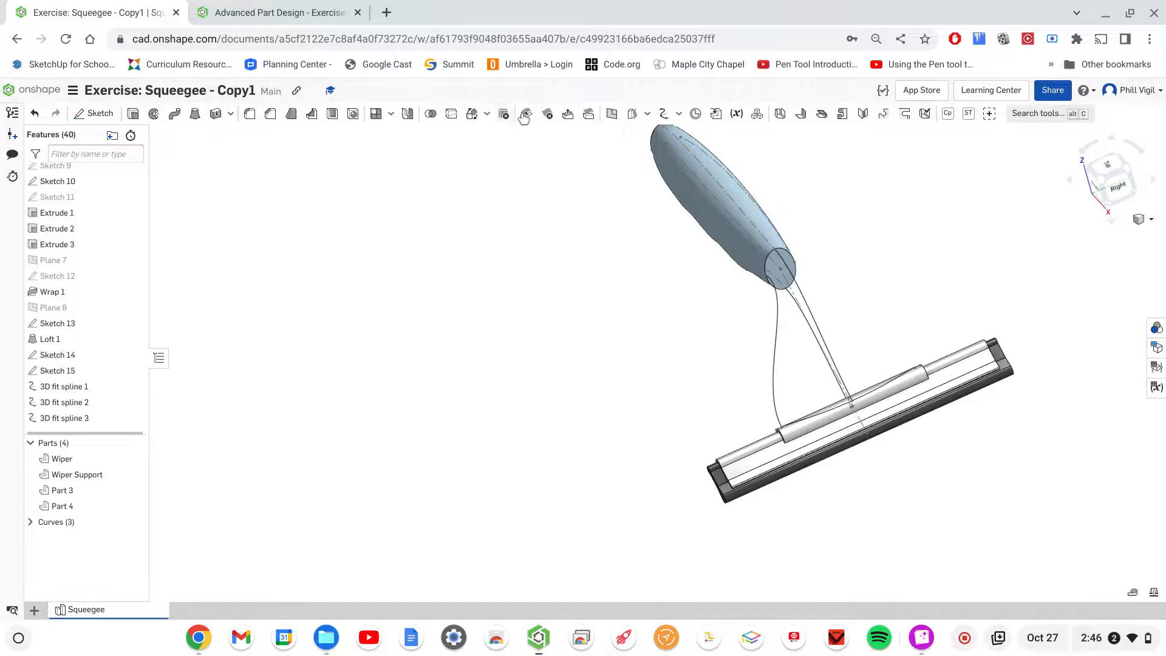
pyautogui.click(406, 117)
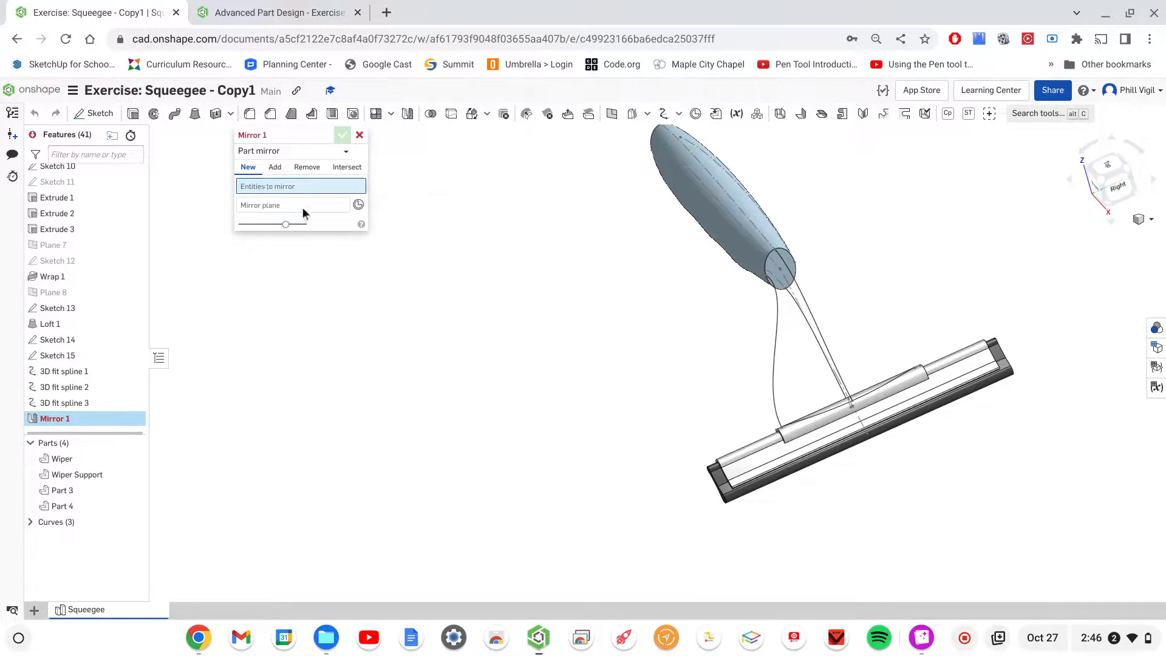
pyautogui.click(779, 329)
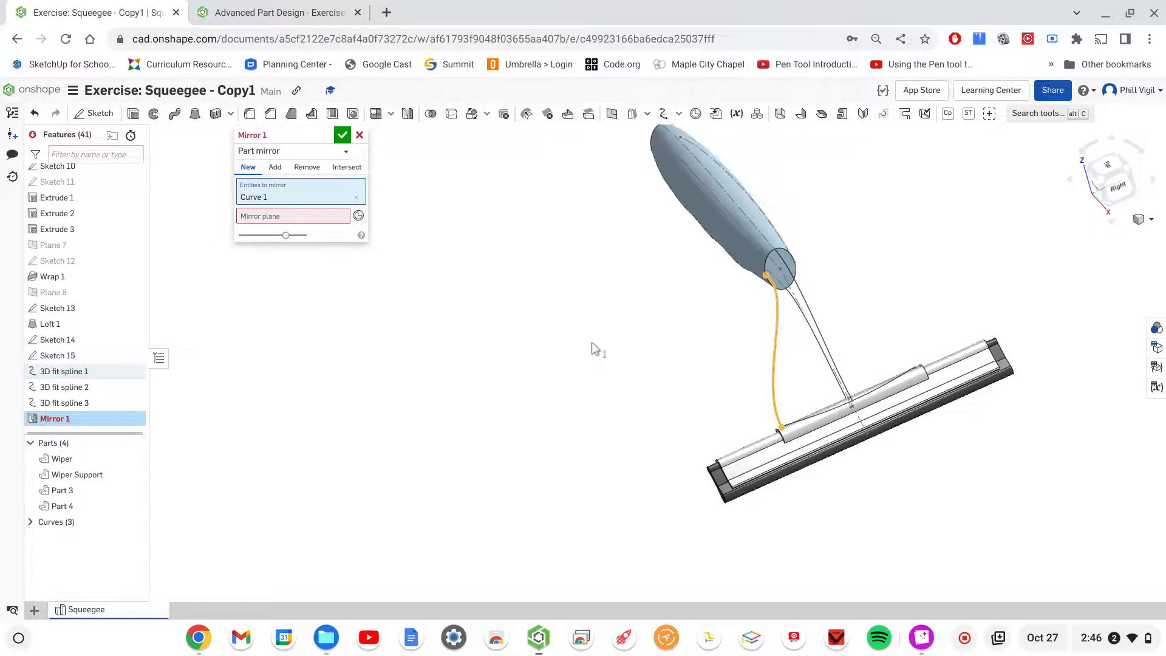
pyautogui.click(263, 217)
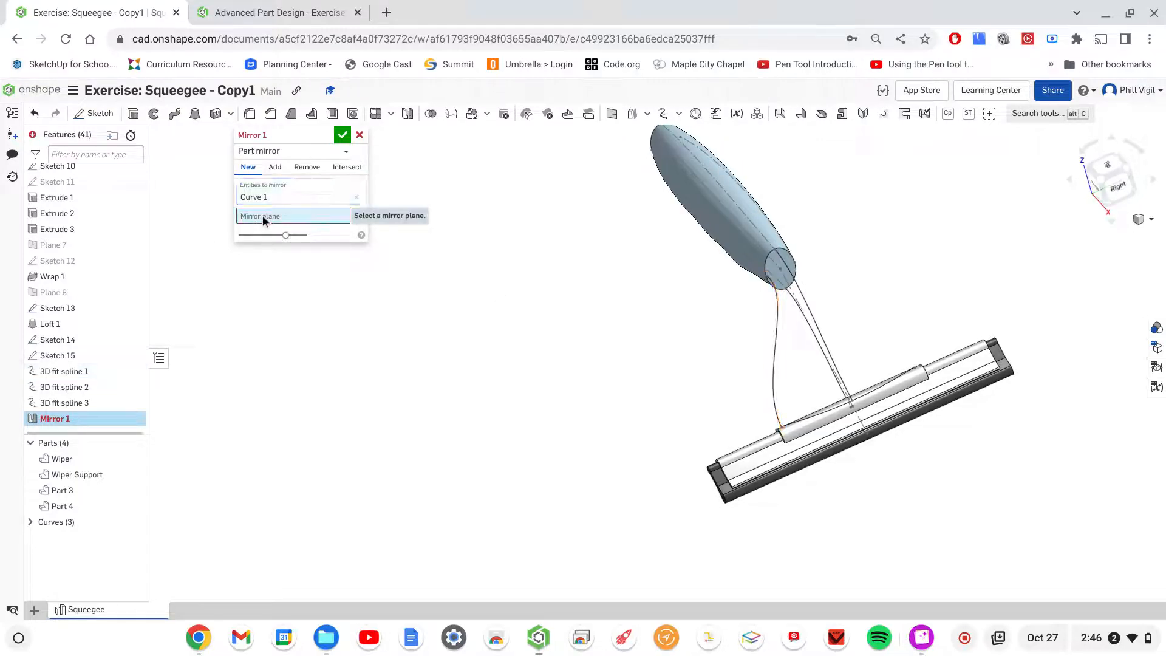
pyautogui.moveTo(899, 261); pyautogui.dragTo(894, 298, button='middle')
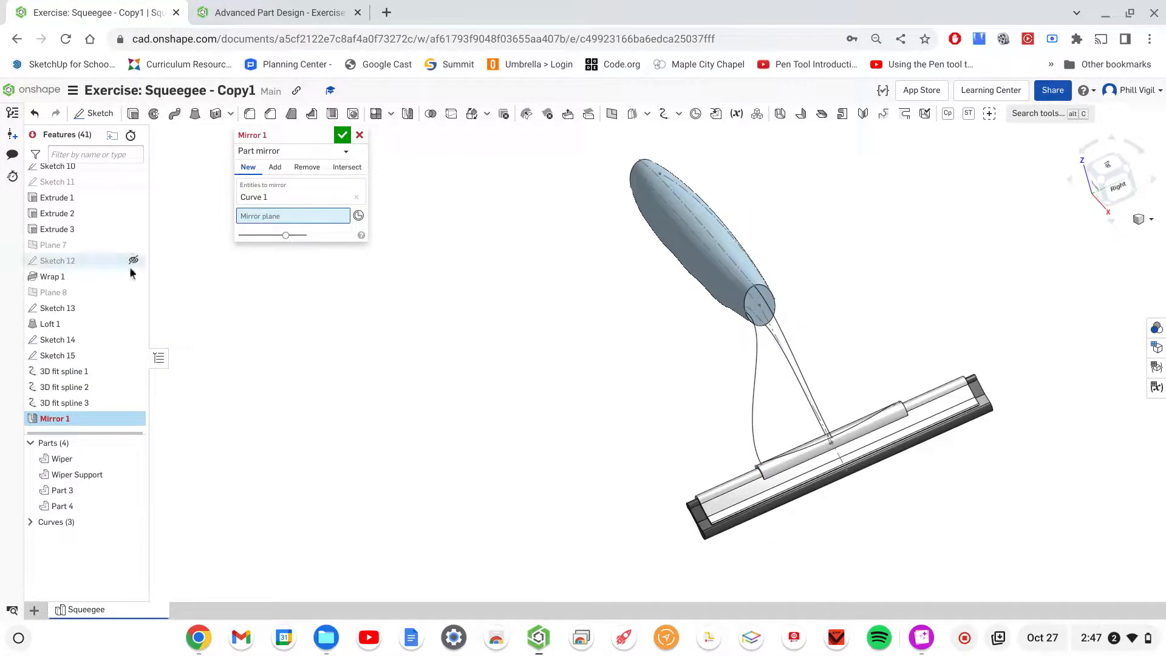
pyautogui.scroll(5, 122, 265)
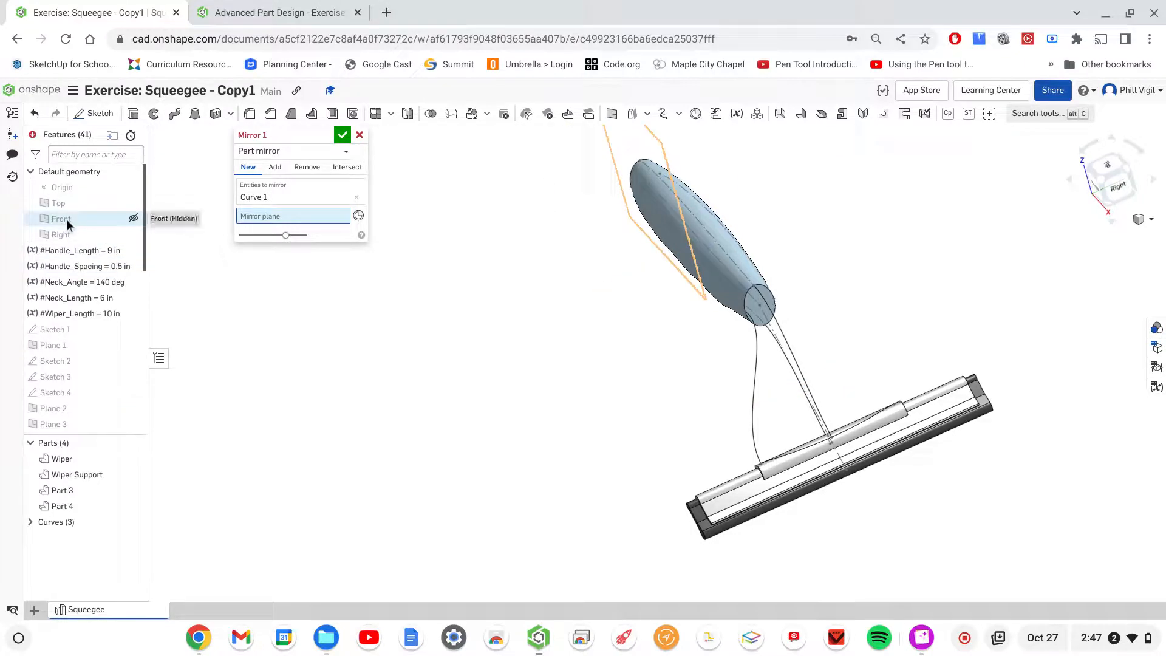
pyautogui.click(67, 220)
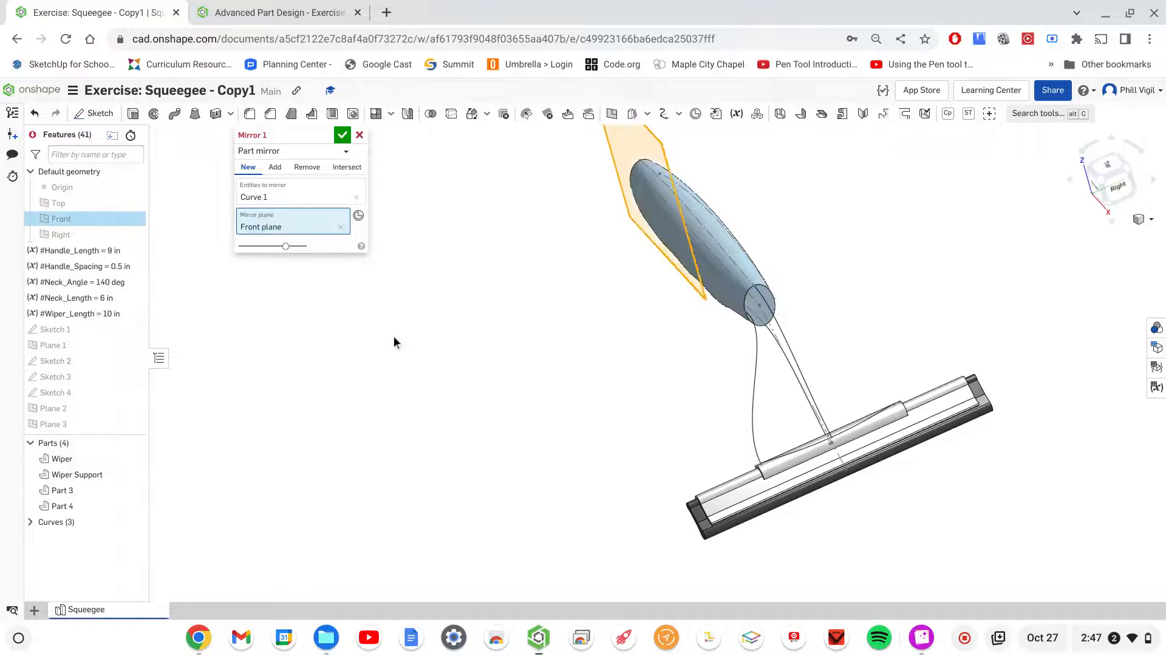
pyautogui.moveTo(461, 307); pyautogui.dragTo(571, 373, button='middle')
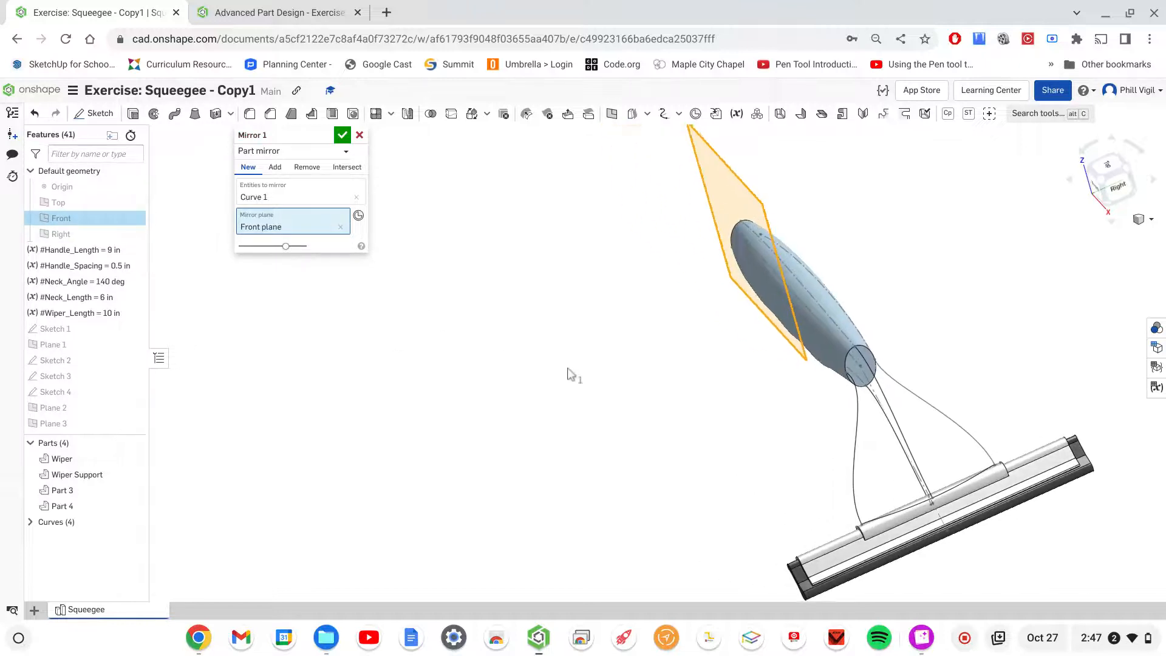
pyautogui.moveTo(729, 355)
pyautogui.mouseDown(button='right')
pyautogui.moveTo(760, 337)
pyautogui.moveTo(666, 318)
pyautogui.moveTo(731, 343)
pyautogui.mouseUp(button='right')
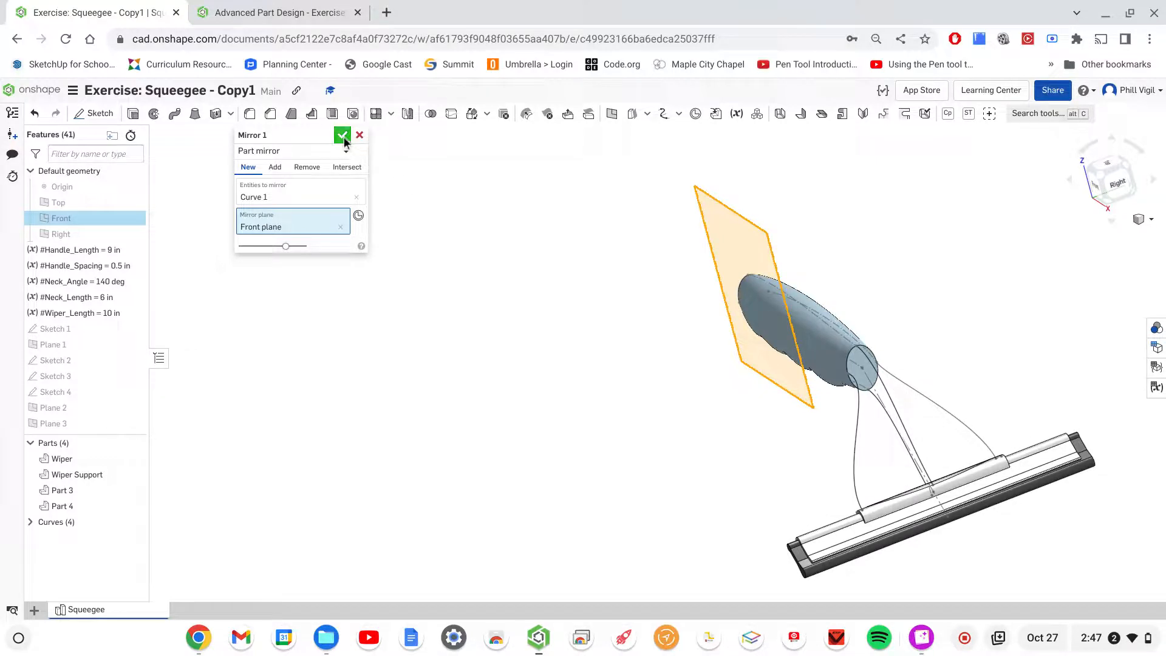
pyautogui.press('Return')
# Step: Start a new solid loft from the handle's neck-end face to the Extrude 3 face on the wiper's sleeve
pyautogui.moveTo(781, 358); pyautogui.dragTo(565, 355, button='middle')
pyautogui.moveTo(853, 487); pyautogui.dragTo(880, 488, button='right')
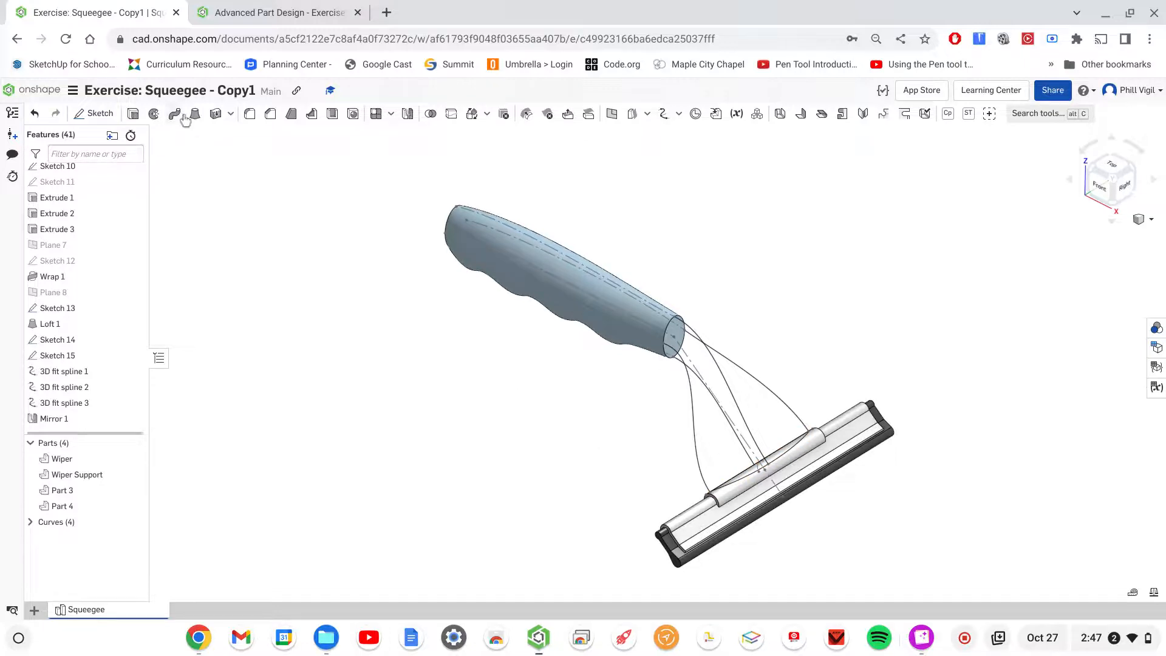
pyautogui.click(672, 338)
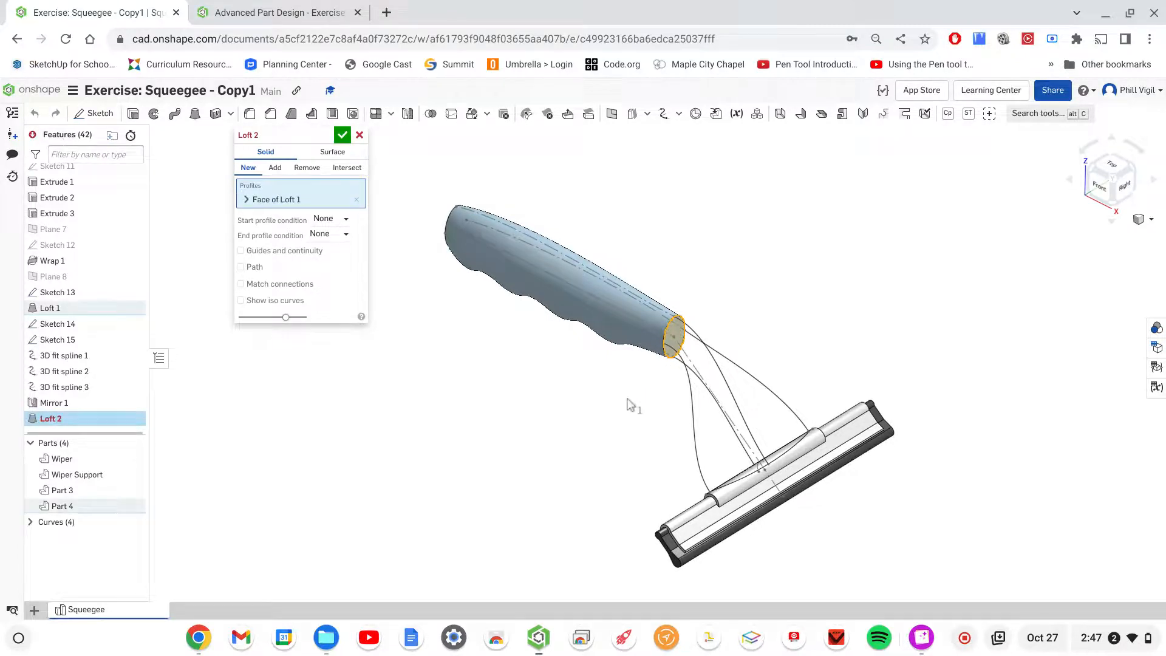
pyautogui.moveTo(651, 450); pyautogui.dragTo(703, 466, button='right')
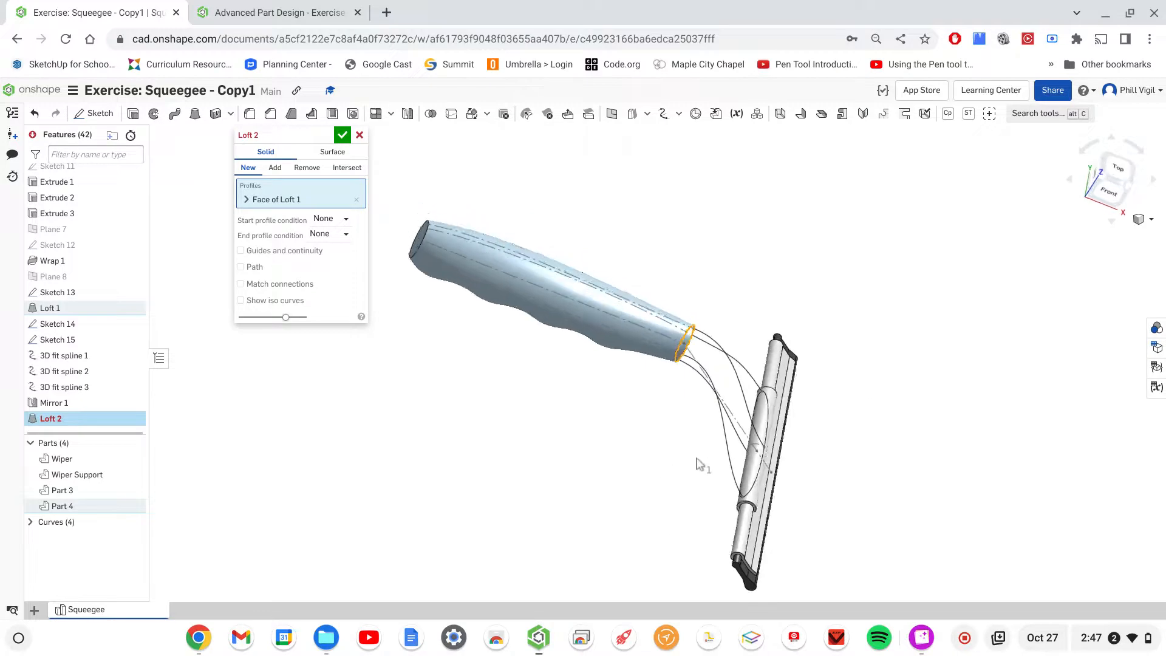
pyautogui.click(753, 473)
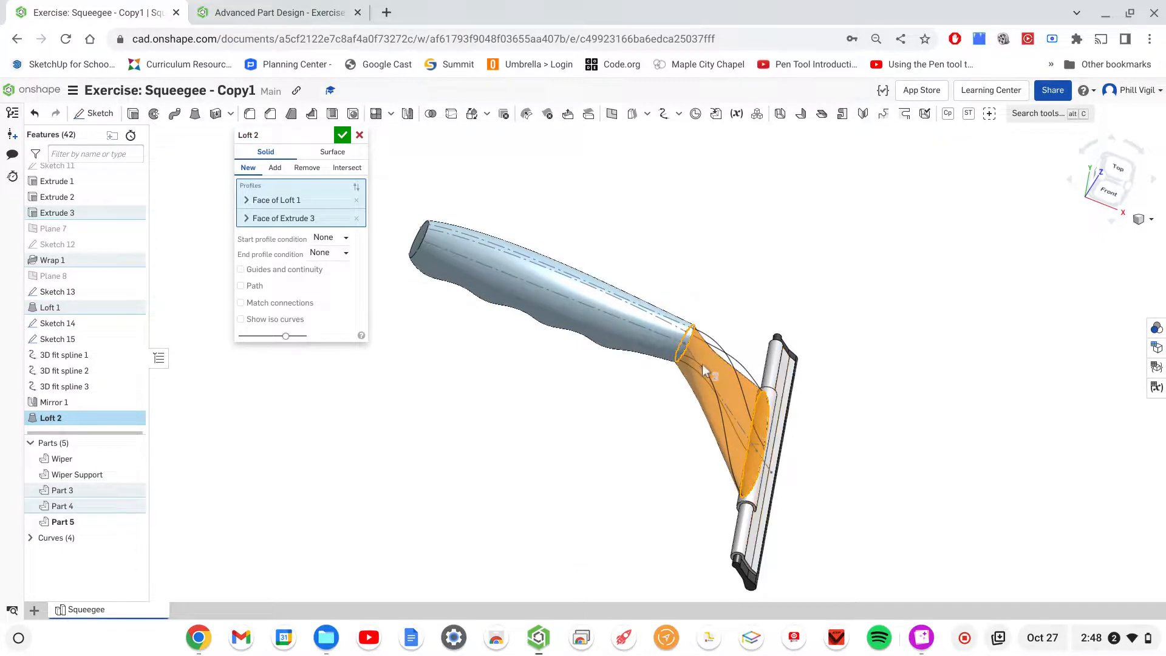
# Step: Guide the neck loft with the first side spline, its mirrored copy, and the upper and lower splines, and accept the loft
pyautogui.click(241, 270)
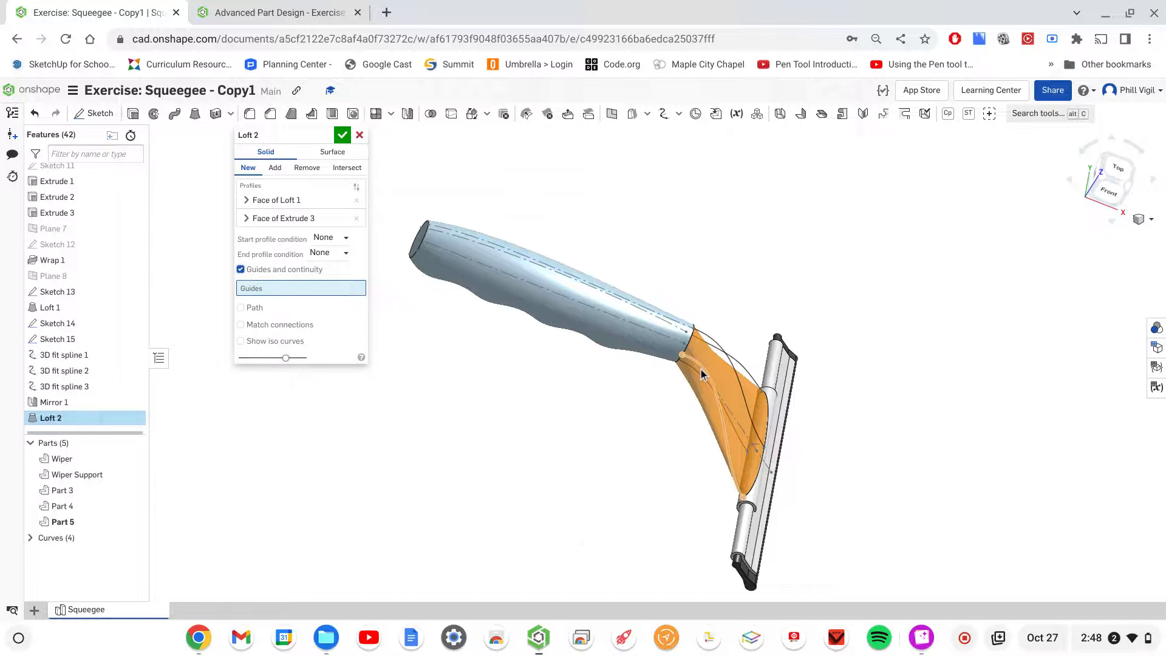
pyautogui.click(776, 329)
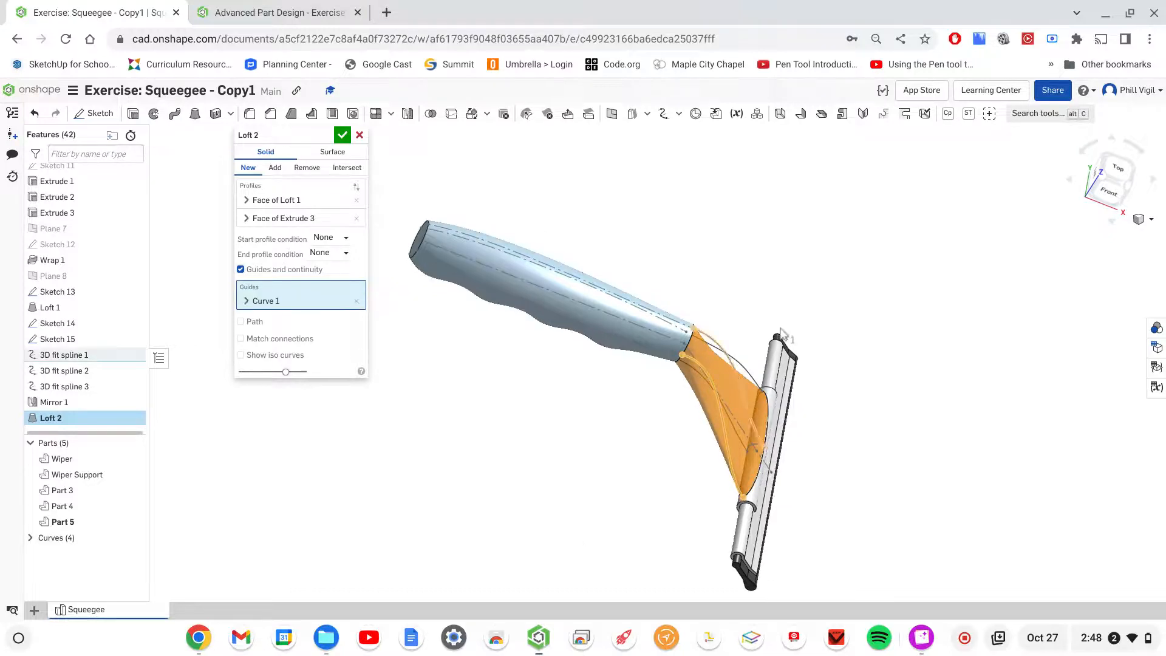
pyautogui.moveTo(873, 385); pyautogui.dragTo(847, 386, button='right')
pyautogui.click(801, 362)
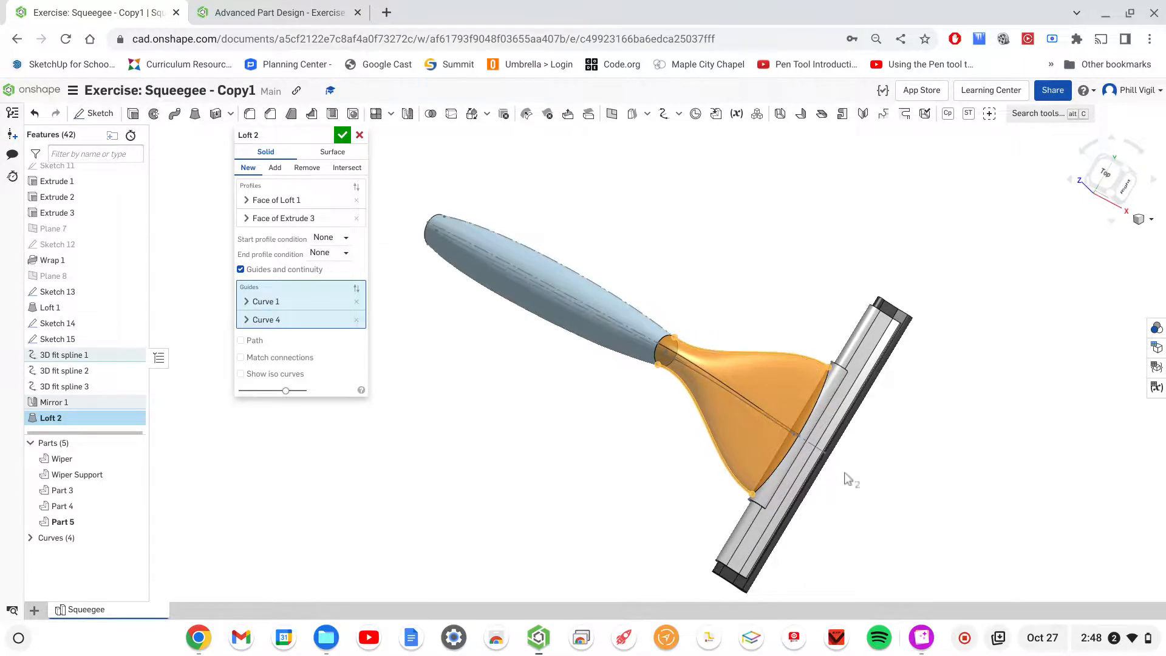
pyautogui.moveTo(867, 496); pyautogui.dragTo(911, 445, button='right')
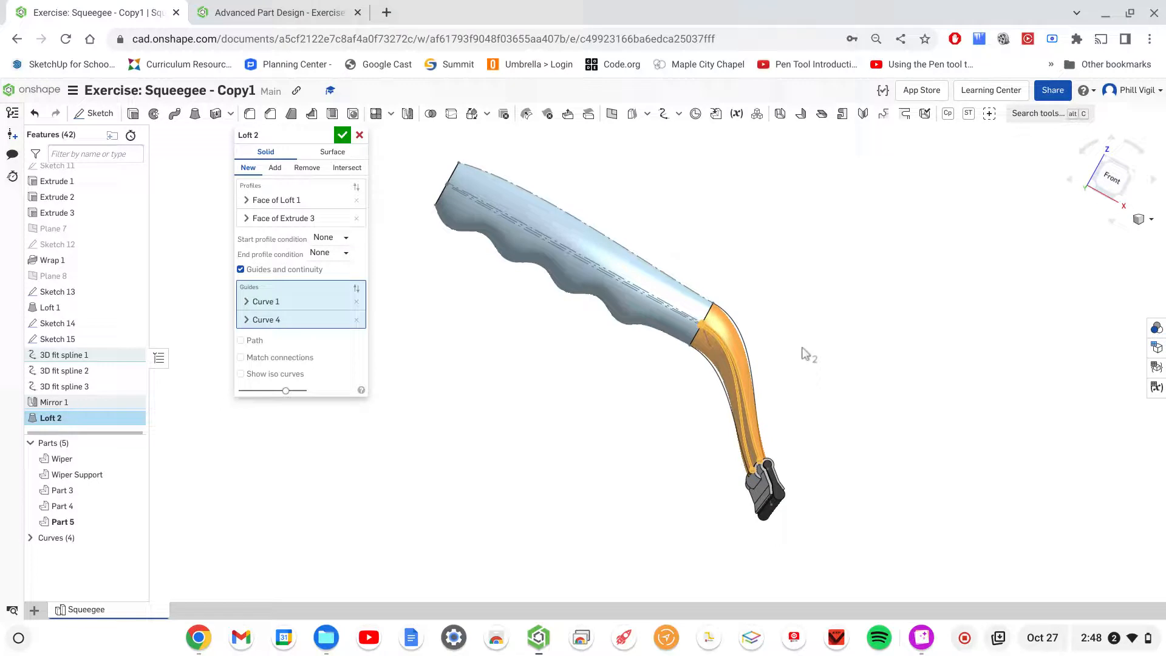
pyautogui.click(750, 352)
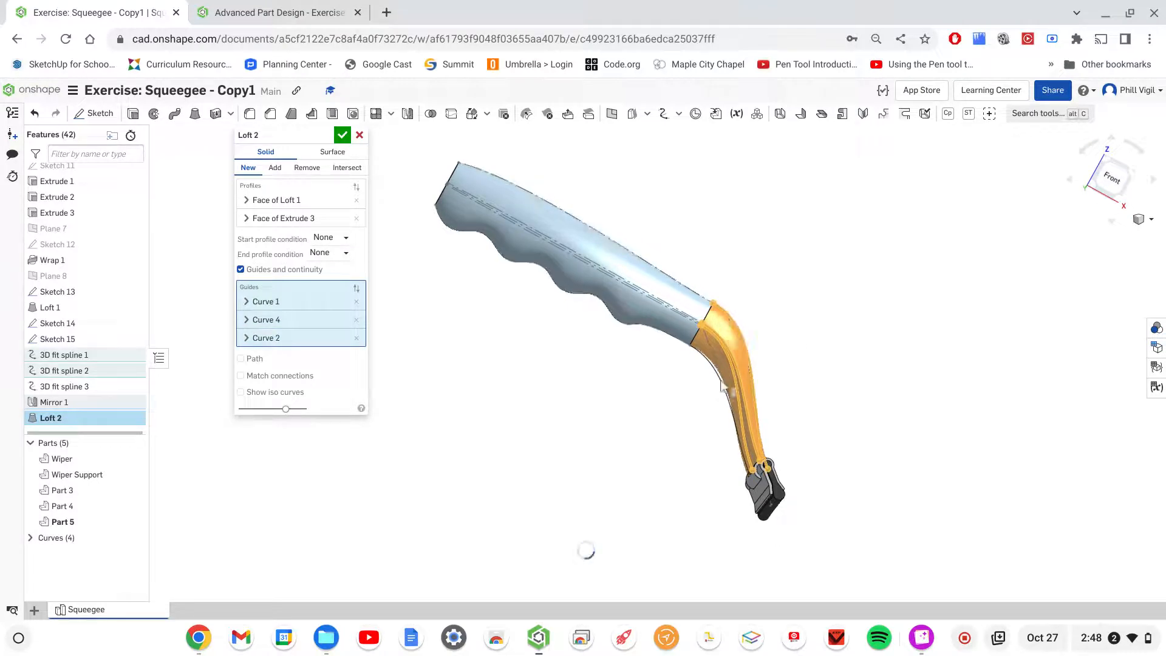
pyautogui.click(649, 434)
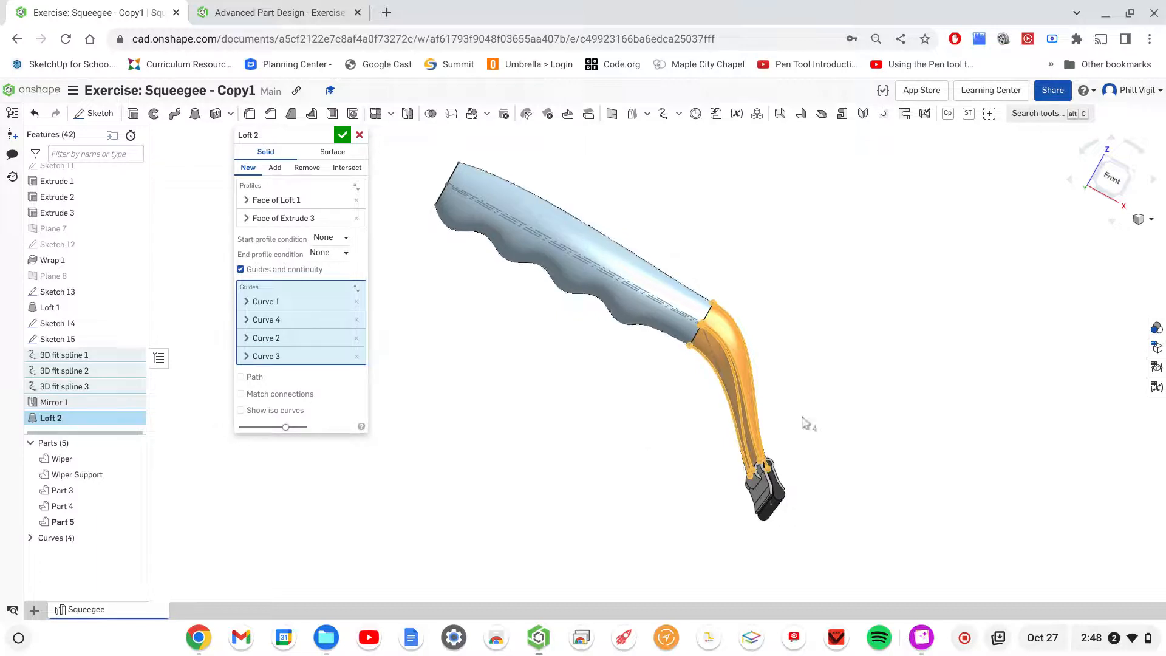
pyautogui.moveTo(875, 396)
pyautogui.mouseDown(button='right')
pyautogui.moveTo(676, 394)
pyautogui.moveTo(849, 408)
pyautogui.moveTo(874, 416)
pyautogui.moveTo(862, 432)
pyautogui.moveTo(837, 419)
pyautogui.moveTo(902, 434)
pyautogui.moveTo(898, 445)
pyautogui.moveTo(838, 430)
pyautogui.moveTo(880, 411)
pyautogui.mouseUp(button='right')
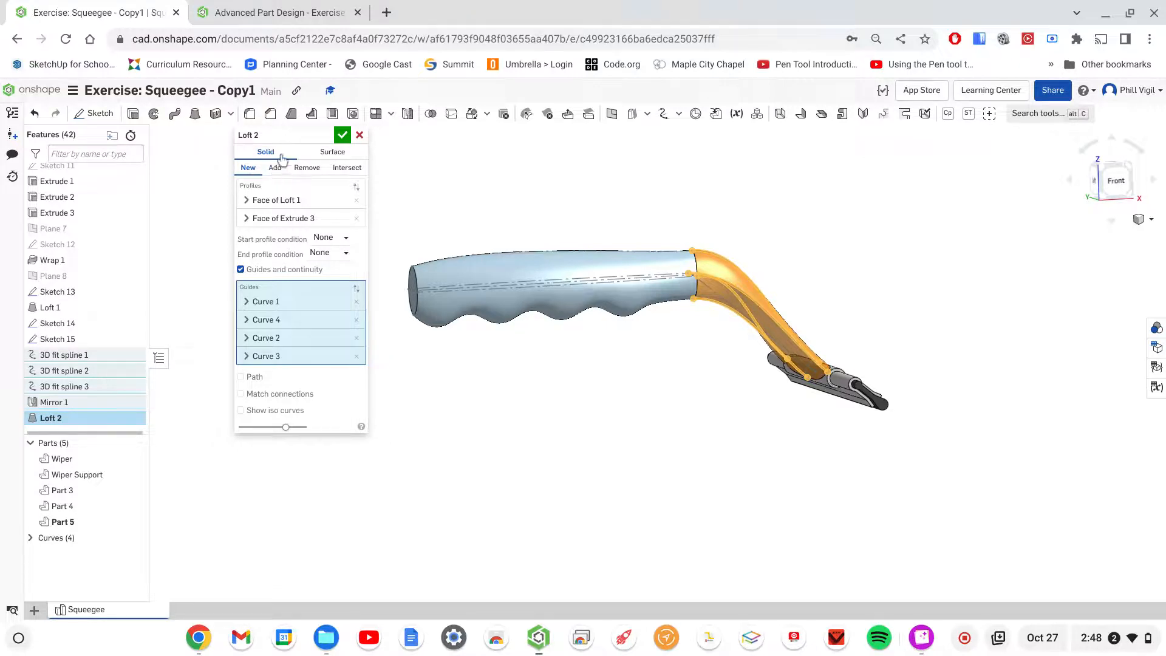
pyautogui.click(342, 136)
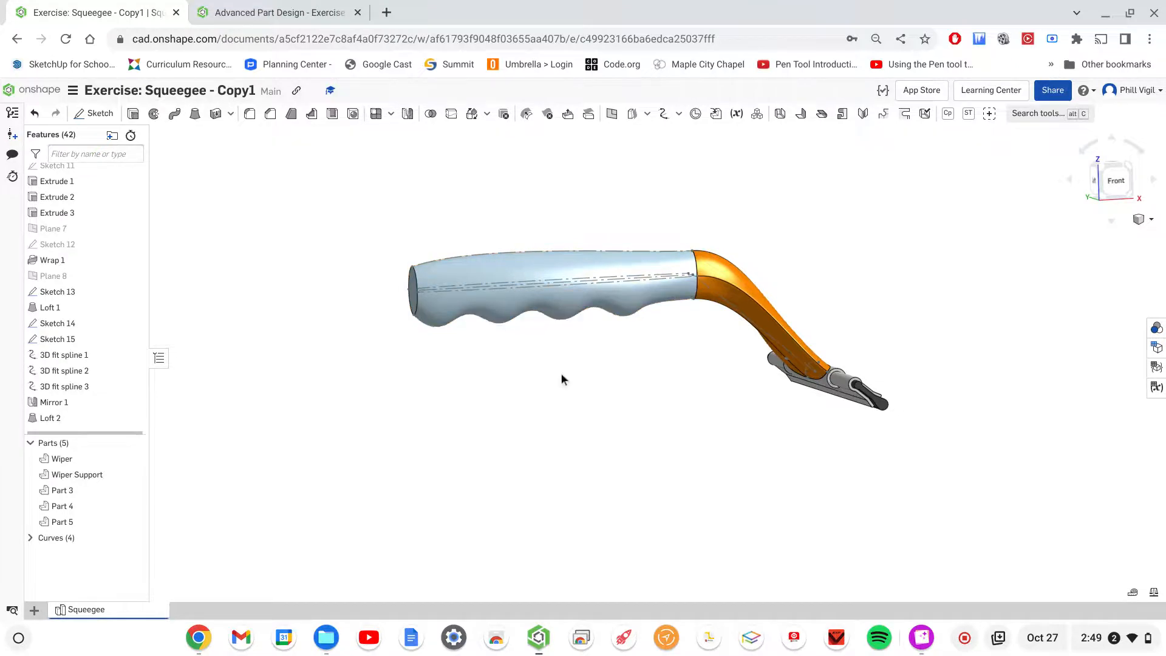
# Step: Shell the handle inward with a 0.1 in thickness, removing the flat face at its free end
pyautogui.moveTo(562, 383); pyautogui.dragTo(618, 370, button='right')
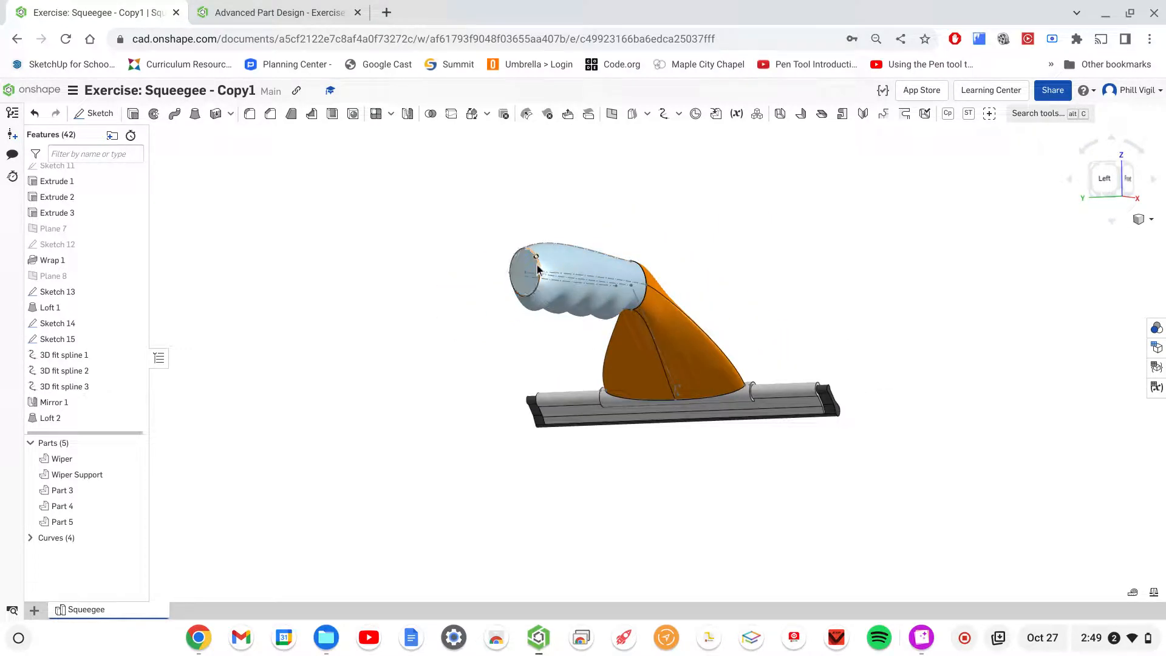
pyautogui.click(333, 114)
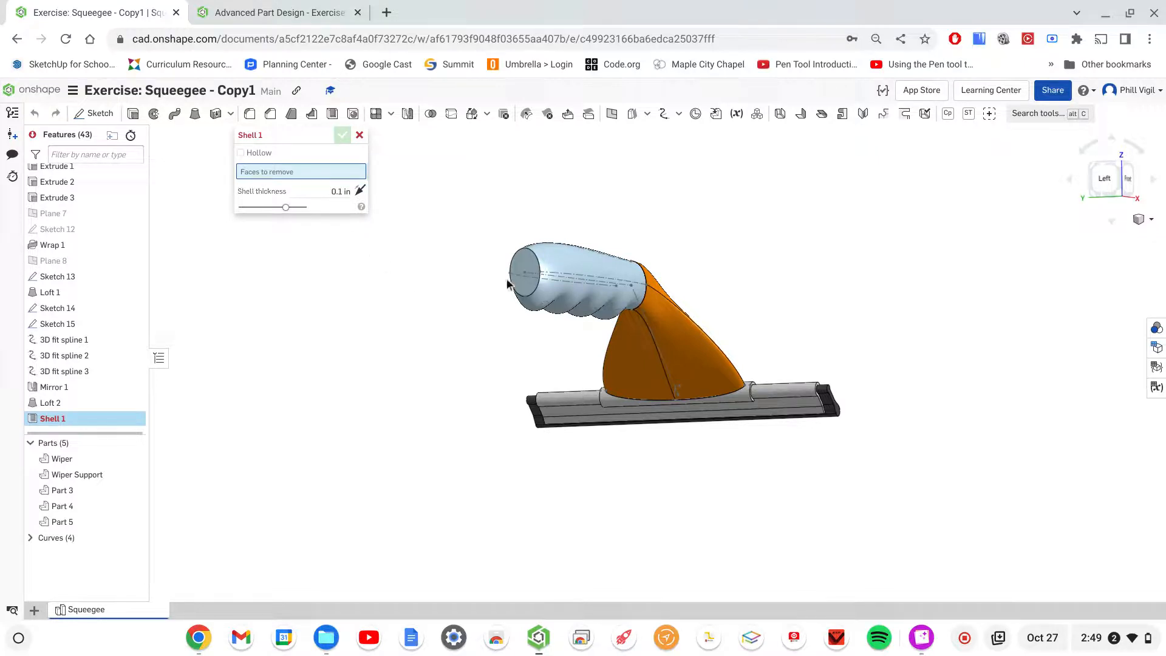
pyautogui.scroll(5, 529, 271)
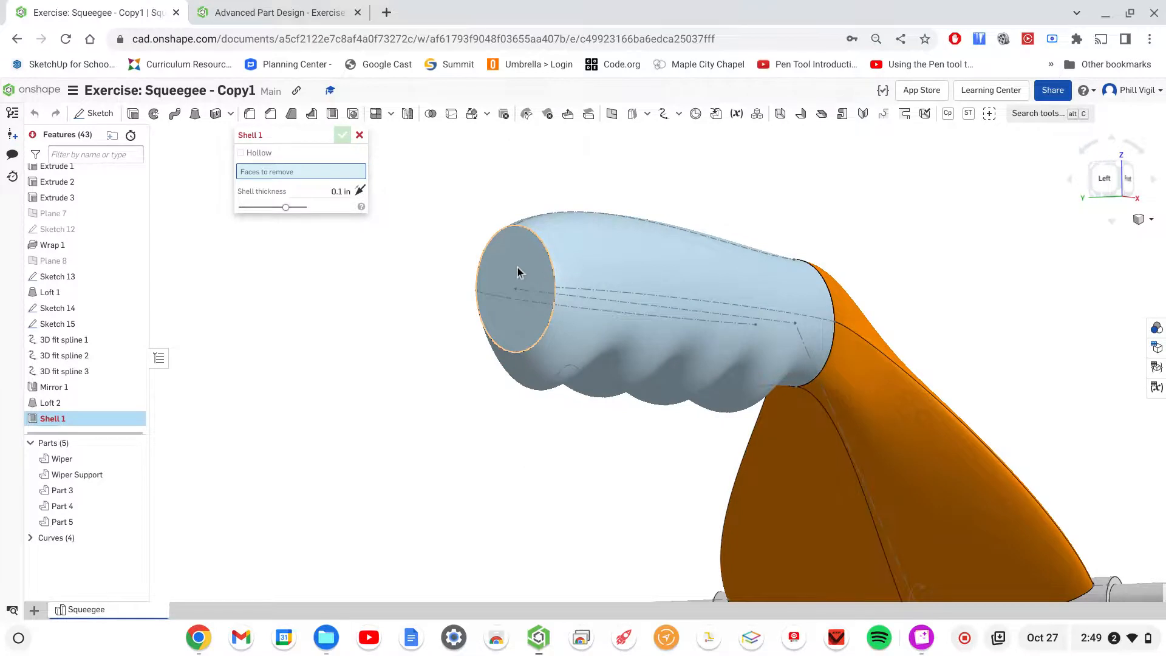
pyautogui.click(517, 271)
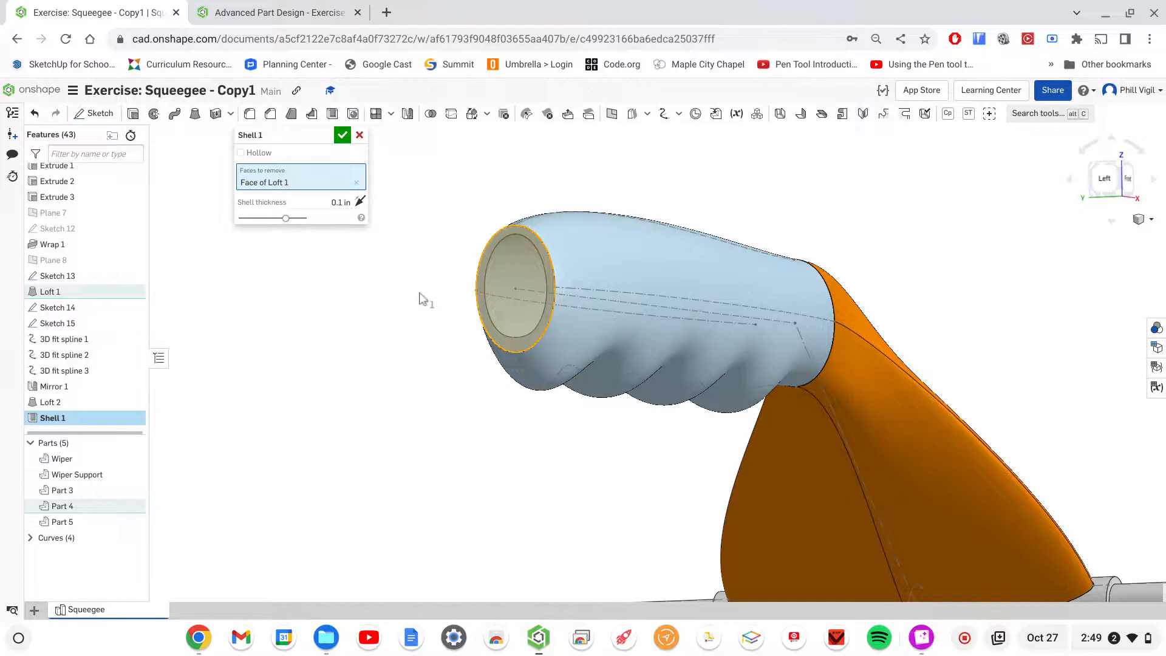
pyautogui.moveTo(420, 298)
pyautogui.mouseDown(button='right')
pyautogui.moveTo(453, 302)
pyautogui.moveTo(419, 302)
pyautogui.mouseUp(button='right')
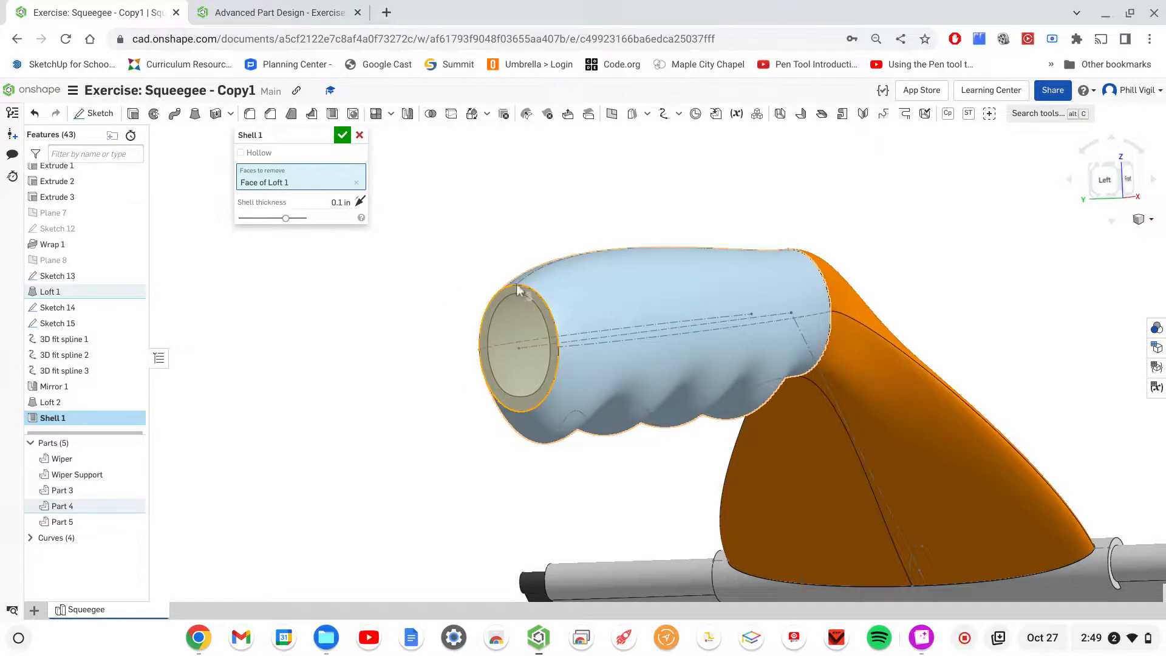
pyautogui.moveTo(448, 289)
pyautogui.mouseDown(button='right')
pyautogui.moveTo(495, 283)
pyautogui.moveTo(437, 302)
pyautogui.moveTo(468, 279)
pyautogui.moveTo(456, 285)
pyautogui.mouseUp(button='right')
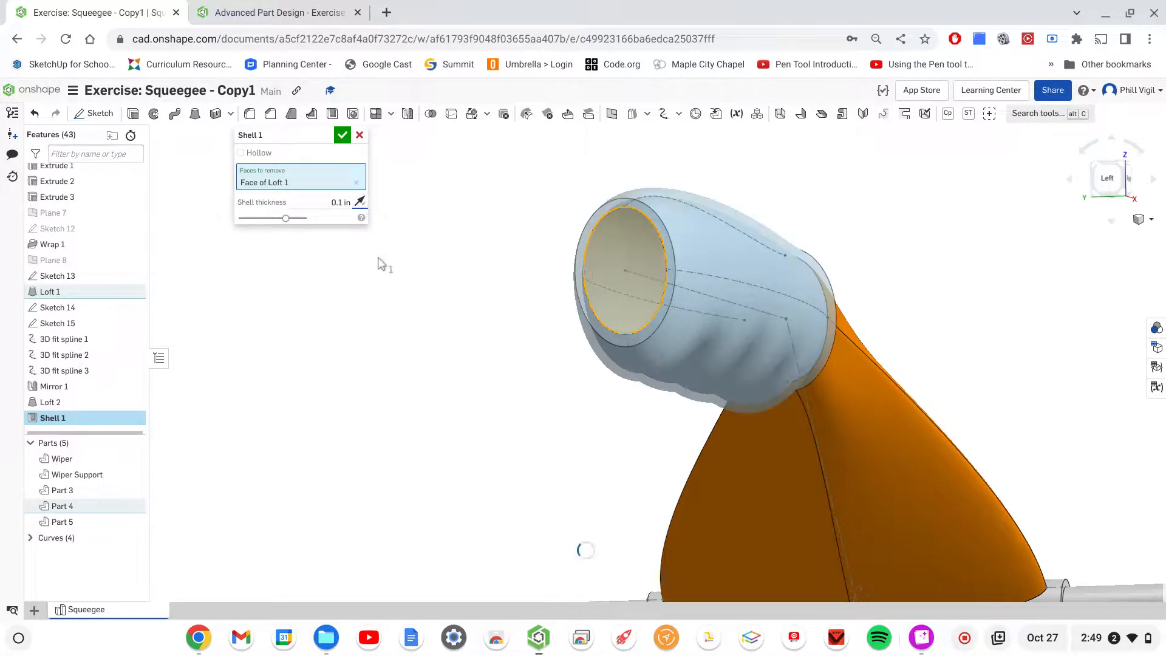
pyautogui.moveTo(651, 172); pyautogui.dragTo(669, 198, button='right')
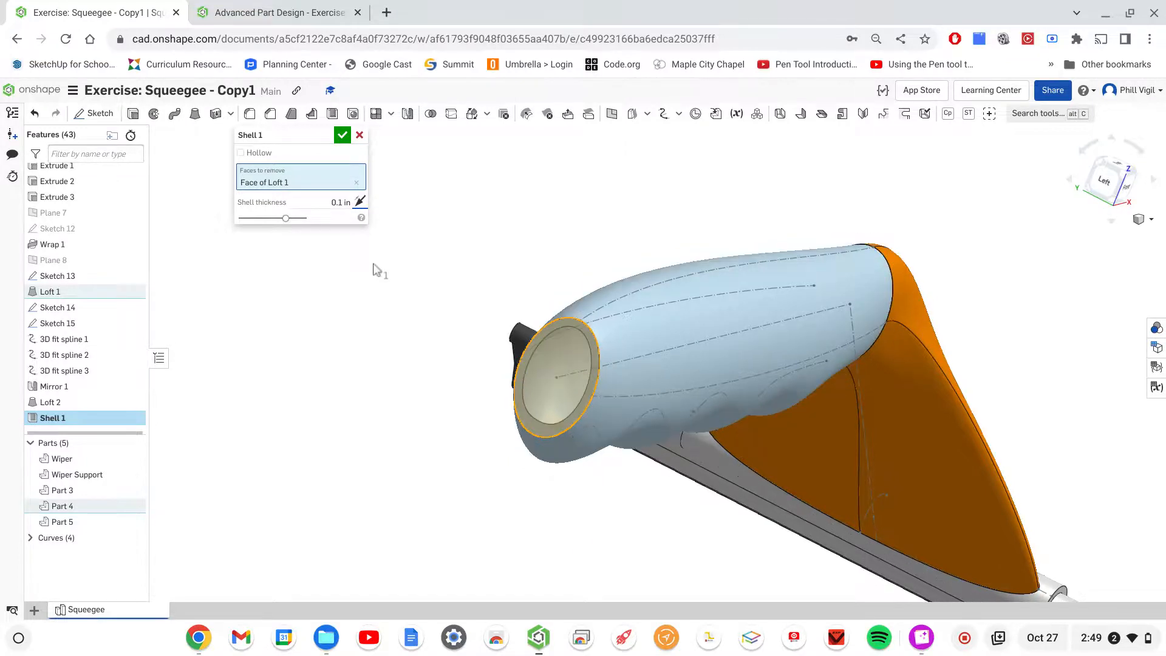
pyautogui.moveTo(659, 489)
pyautogui.mouseDown(button='right')
pyautogui.moveTo(659, 442)
pyautogui.moveTo(659, 471)
pyautogui.mouseUp(button='right')
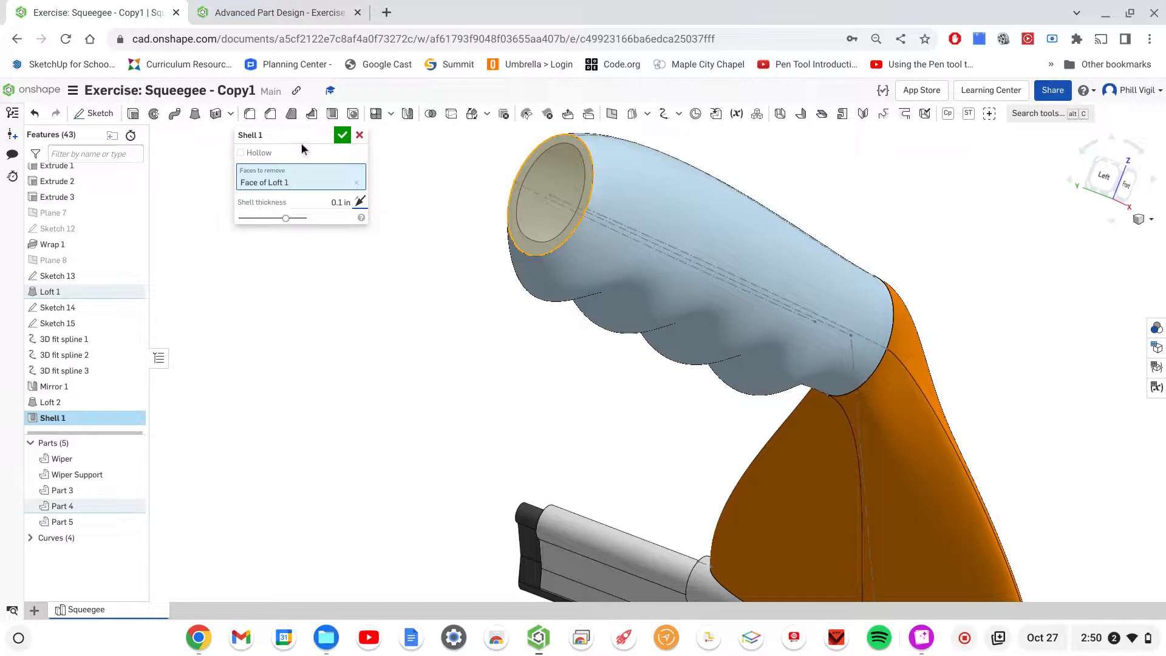
pyautogui.click(343, 136)
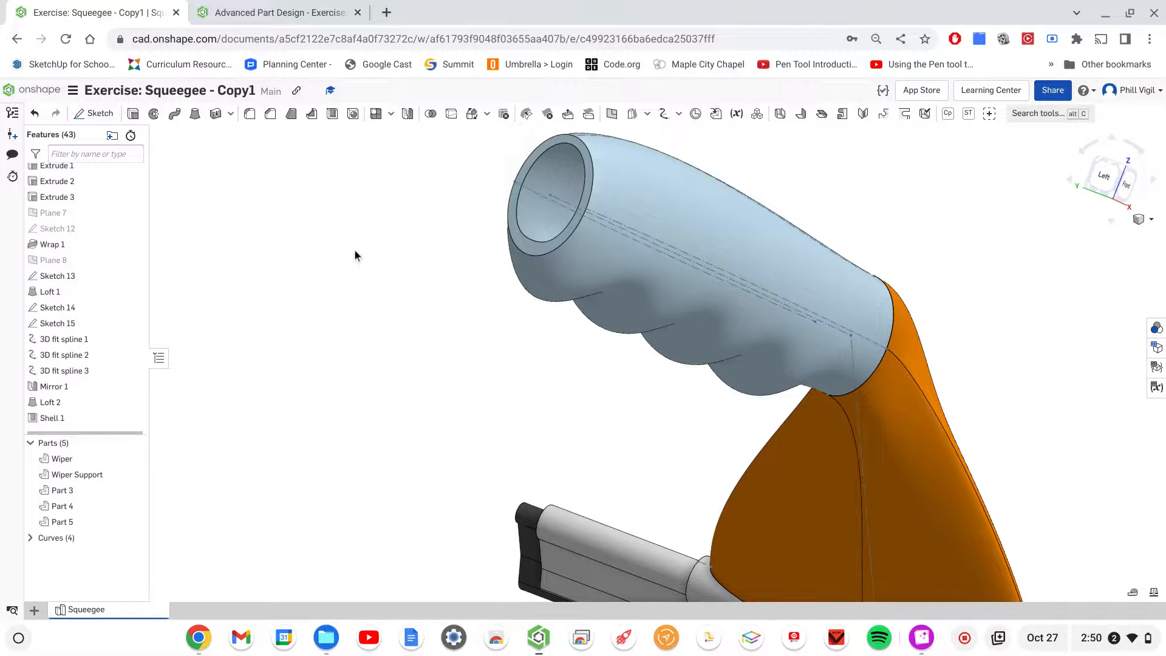
# Step: Start a new sketch on the Top plane
pyautogui.moveTo(473, 212); pyautogui.dragTo(474, 238, button='right')
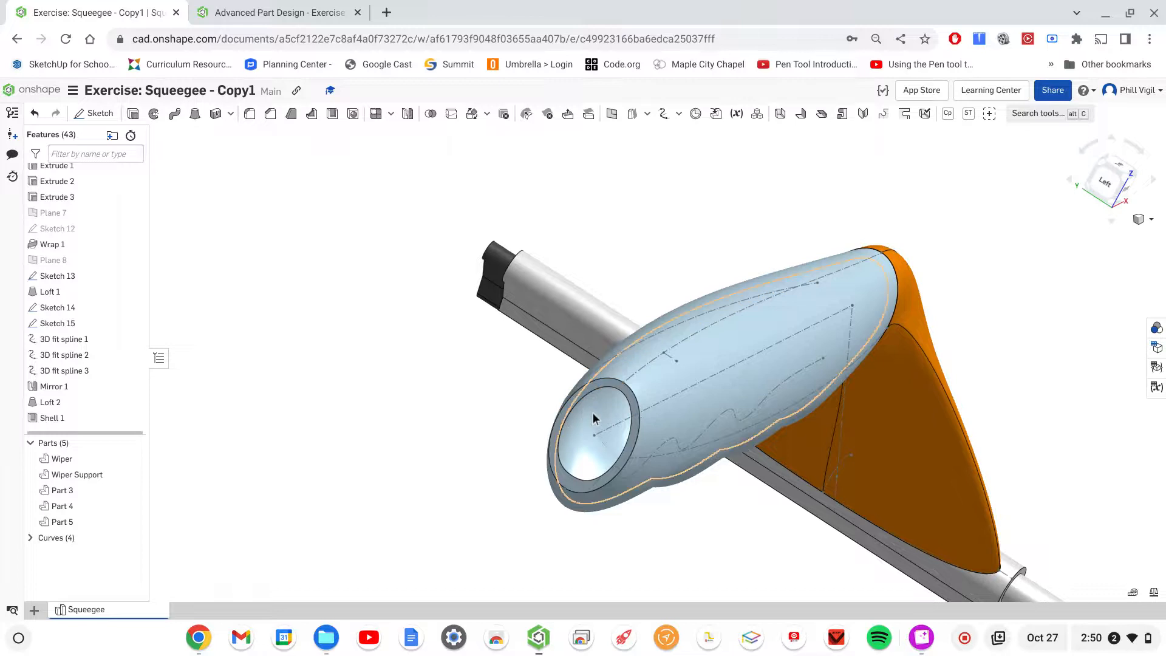
pyautogui.moveTo(495, 354); pyautogui.dragTo(465, 338, button='right')
pyautogui.moveTo(494, 198); pyautogui.dragTo(704, 231, button='middle')
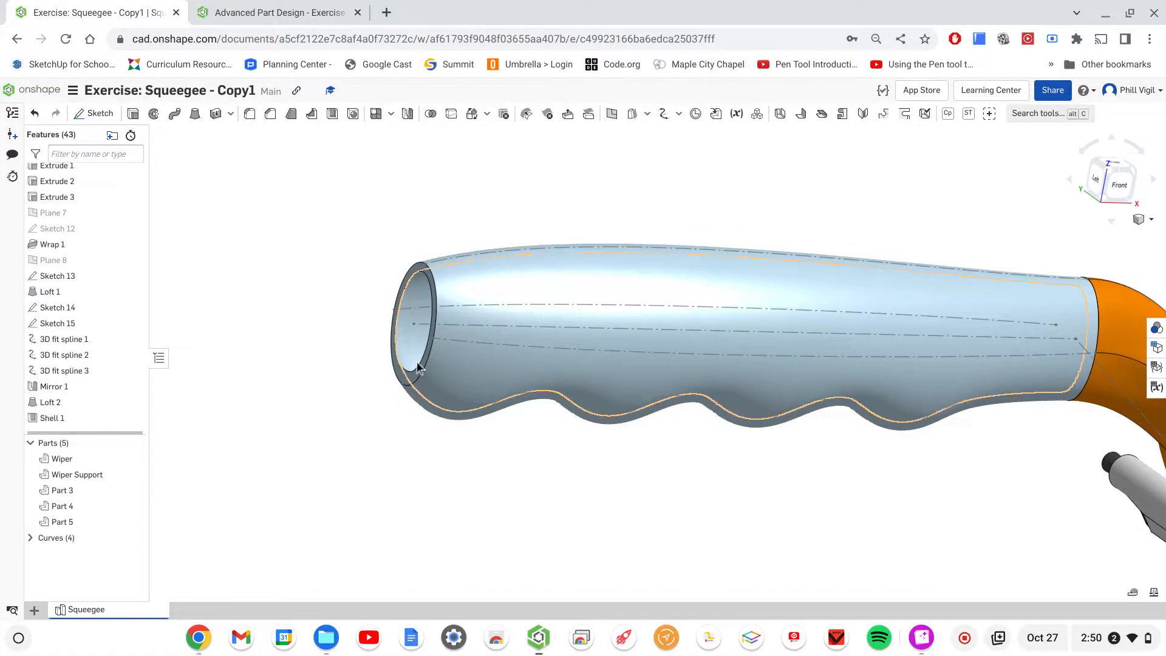
pyautogui.moveTo(529, 470); pyautogui.dragTo(519, 320, button='right')
pyautogui.moveTo(568, 204); pyautogui.dragTo(652, 216, button='middle')
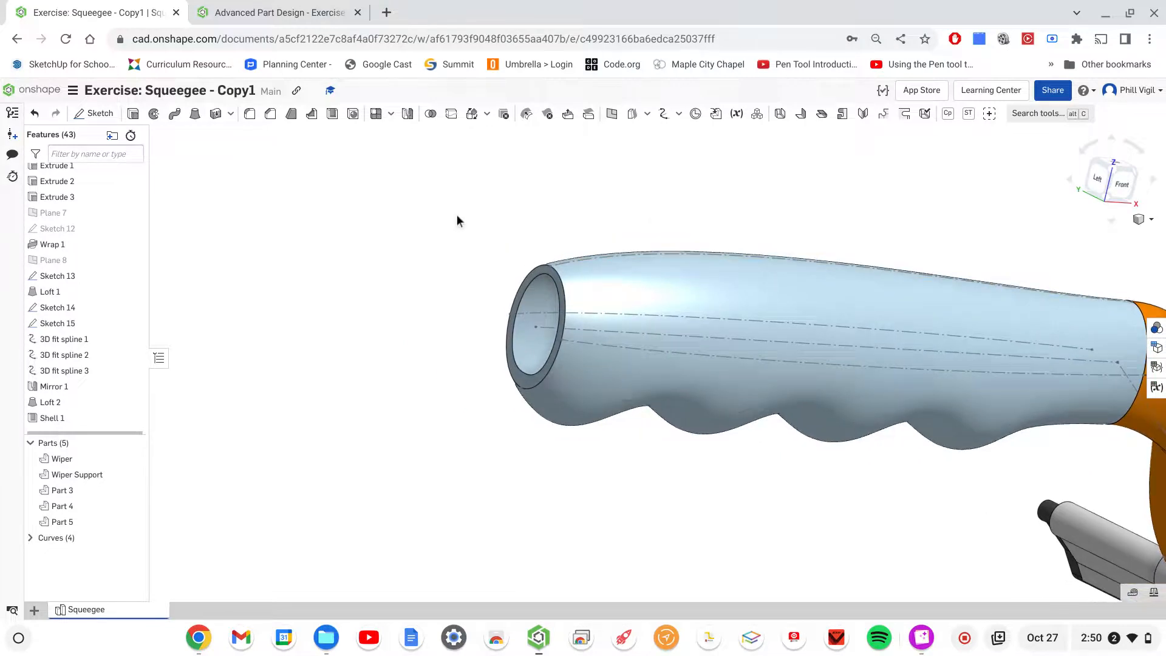
pyautogui.click(90, 113)
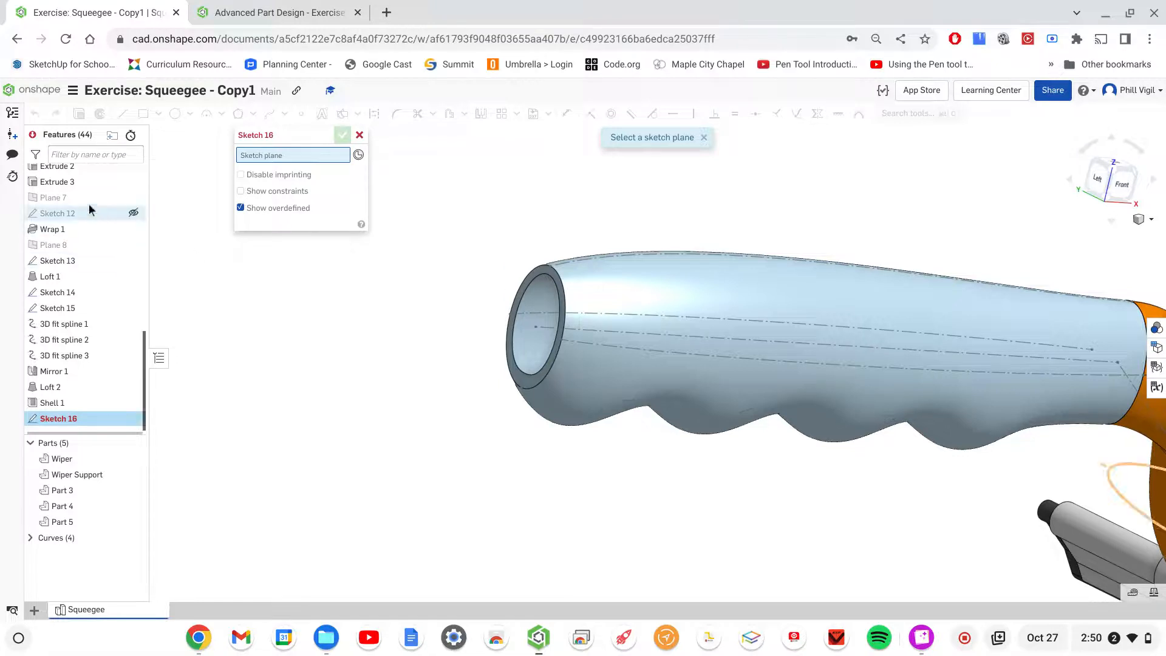
pyautogui.scroll(10, 92, 206)
pyautogui.scroll(3, 88, 204)
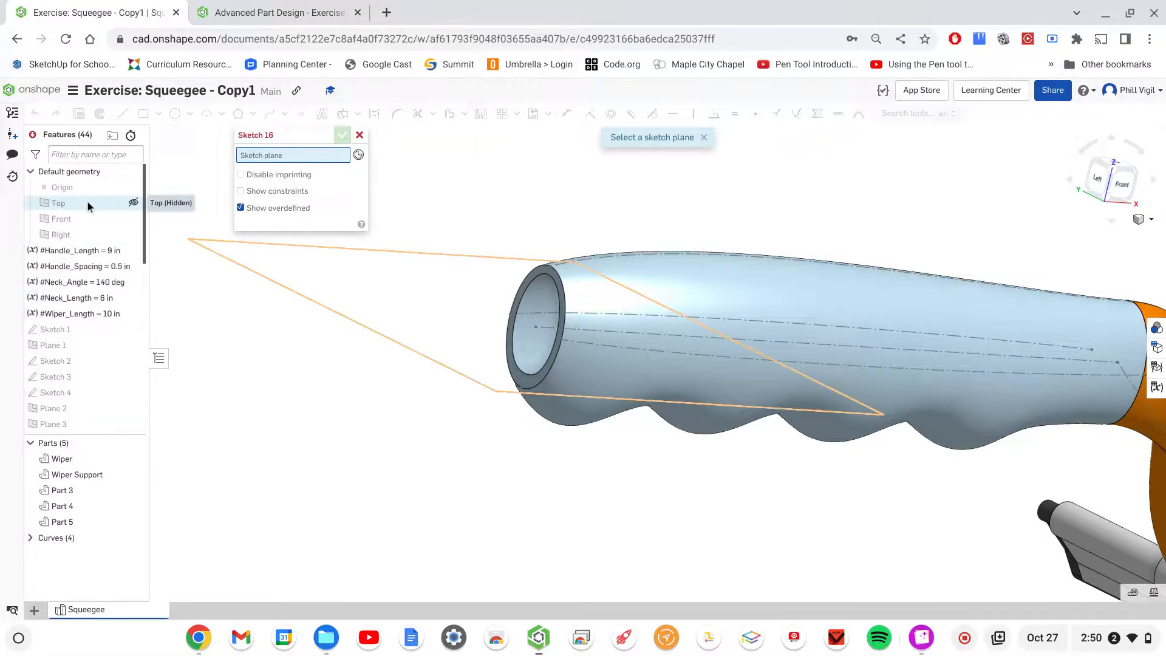
pyautogui.click(82, 203)
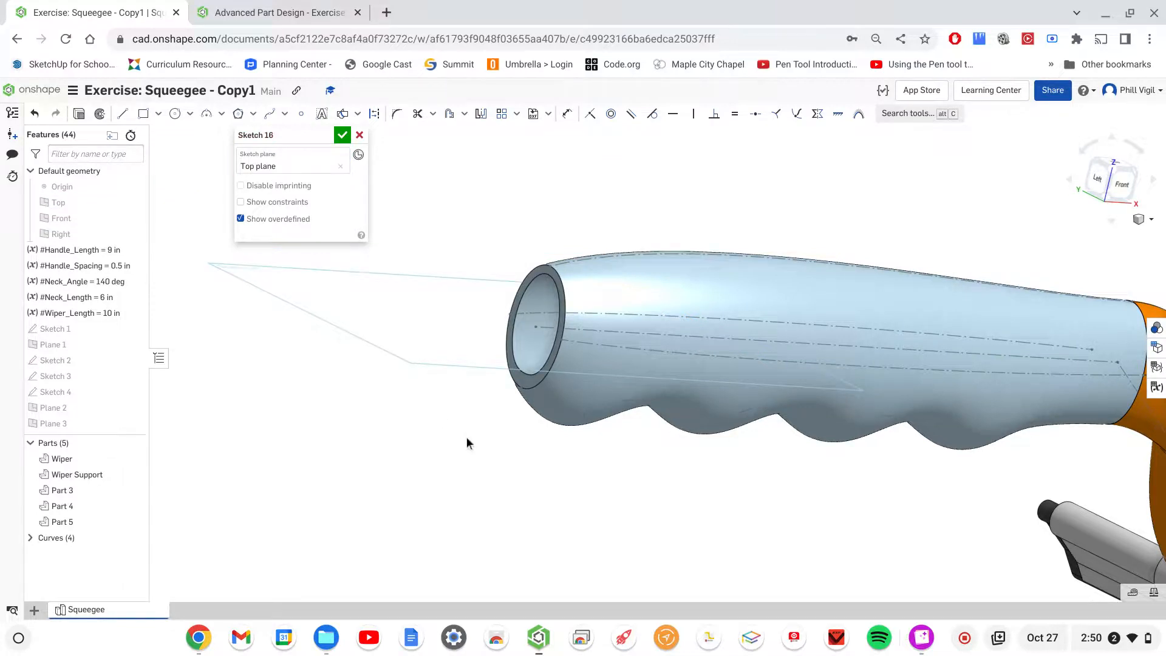
# Step: Try to project the handle's end ring and outer surface into the sketch
pyautogui.moveTo(467, 438)
pyautogui.mouseDown(button='right')
pyautogui.moveTo(526, 438)
pyautogui.moveTo(408, 478)
pyautogui.moveTo(477, 484)
pyautogui.moveTo(463, 443)
pyautogui.moveTo(458, 481)
pyautogui.moveTo(470, 406)
pyautogui.mouseUp(button='right')
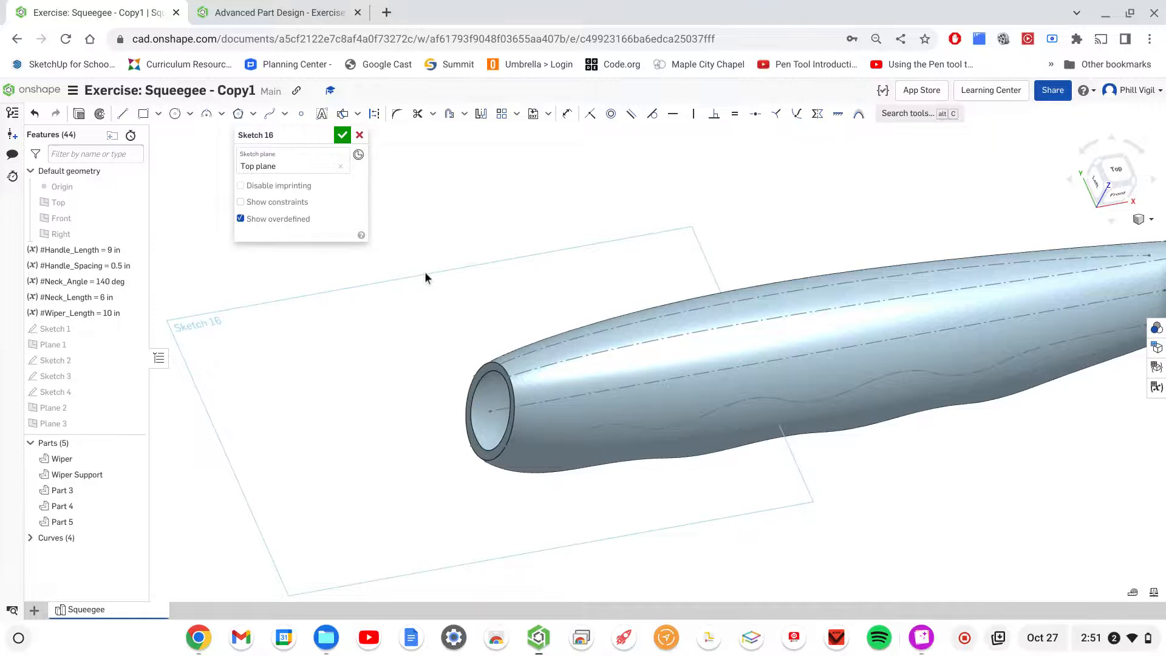
pyautogui.click(343, 116)
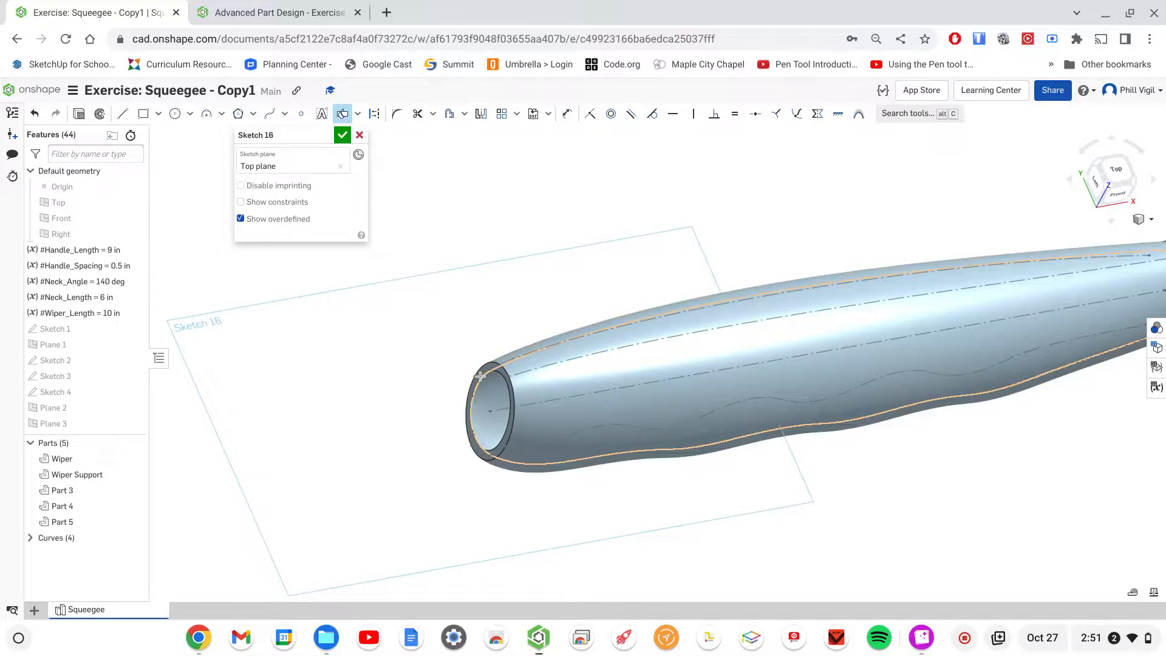
pyautogui.click(576, 381)
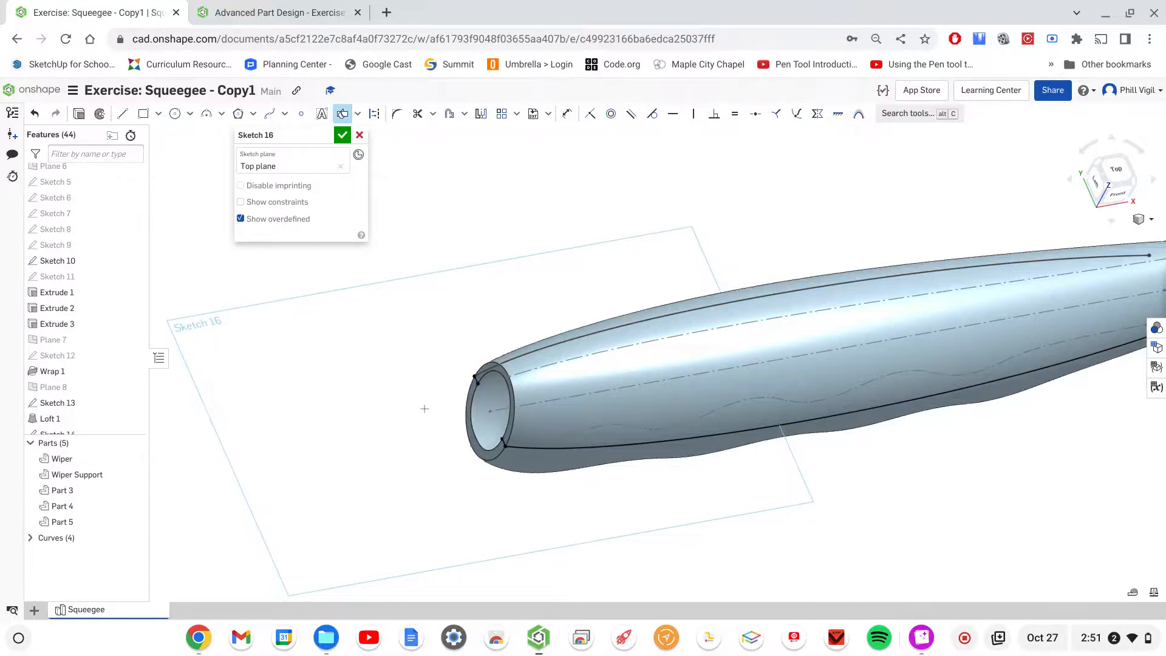
pyautogui.scroll(-5, 464, 371)
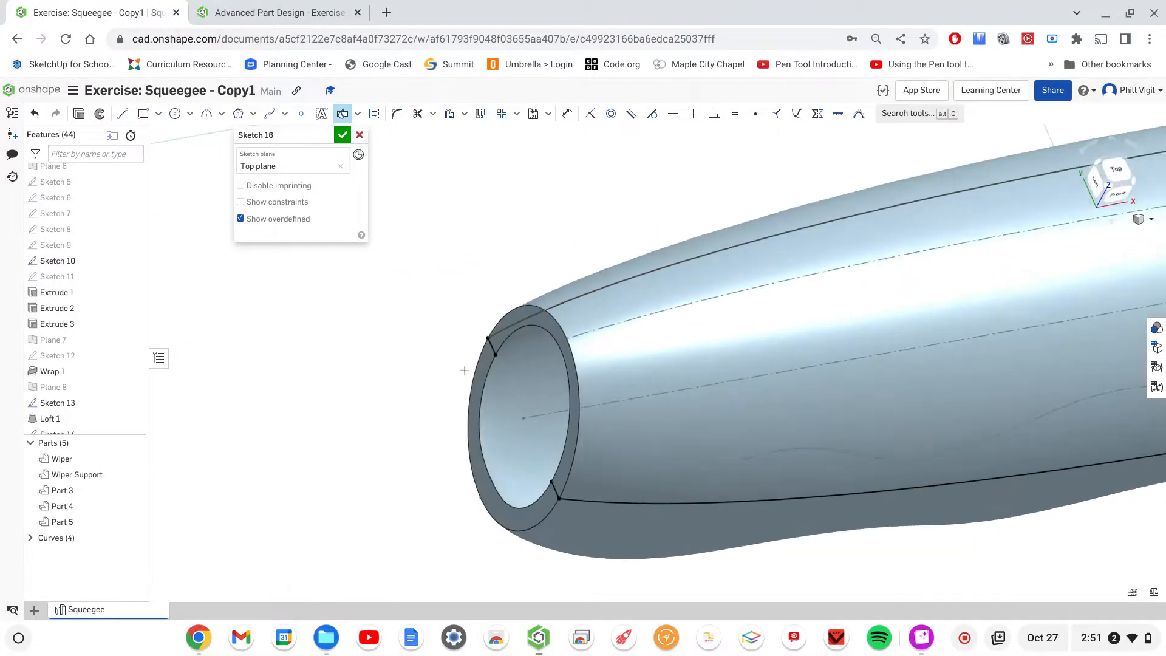
pyautogui.scroll(-2, 464, 370)
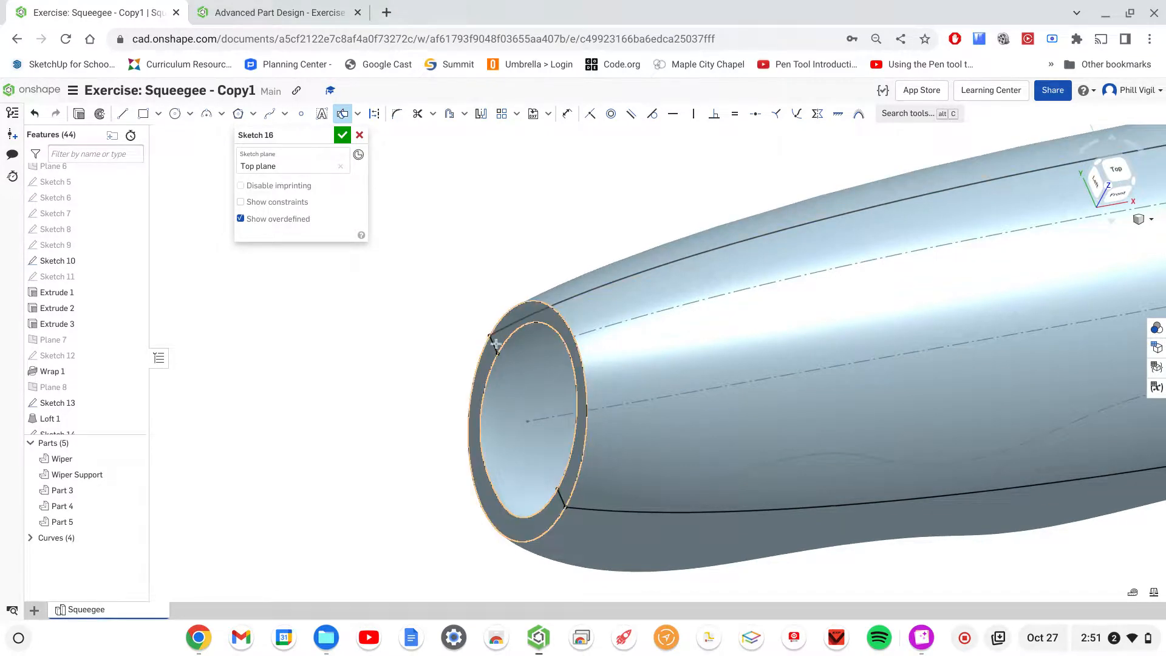
pyautogui.scroll(-2, 498, 351)
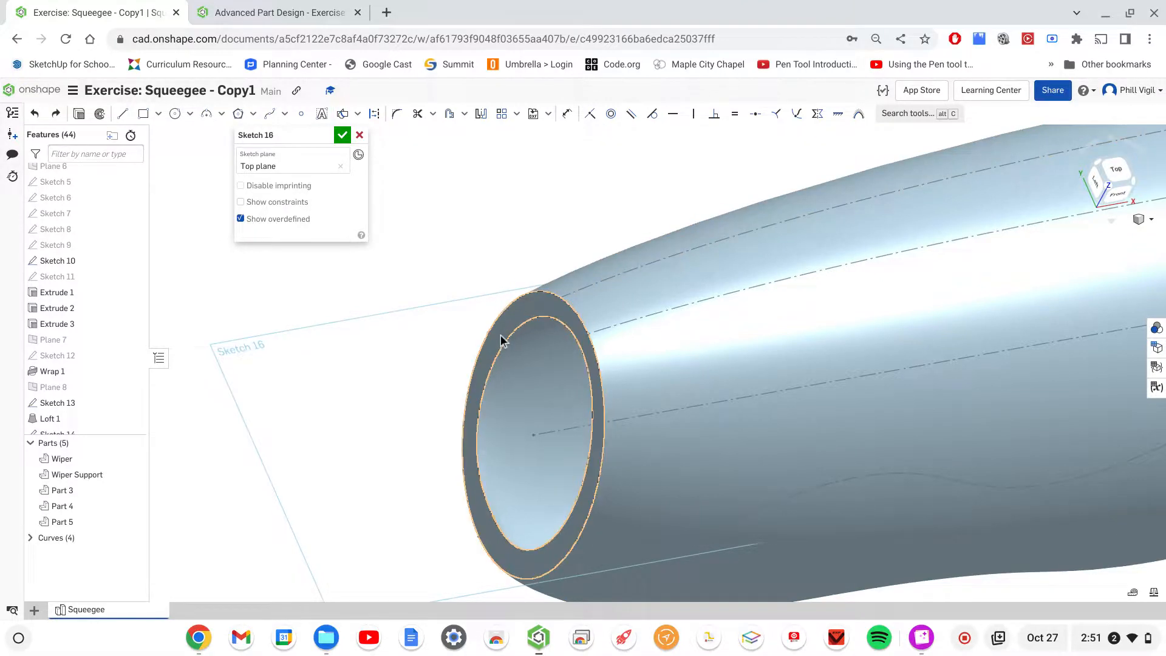
# Step: Try to project the handle's end face together with its inner wall, and undo the inner wall's projection
pyautogui.click(344, 116)
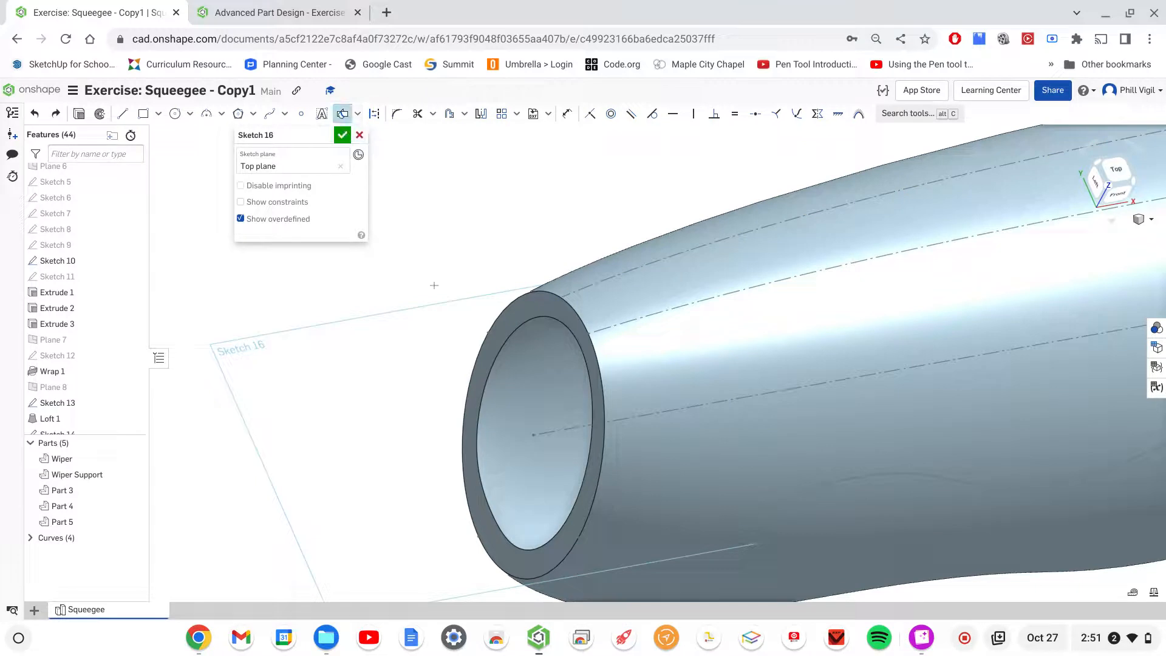
pyautogui.click(494, 342)
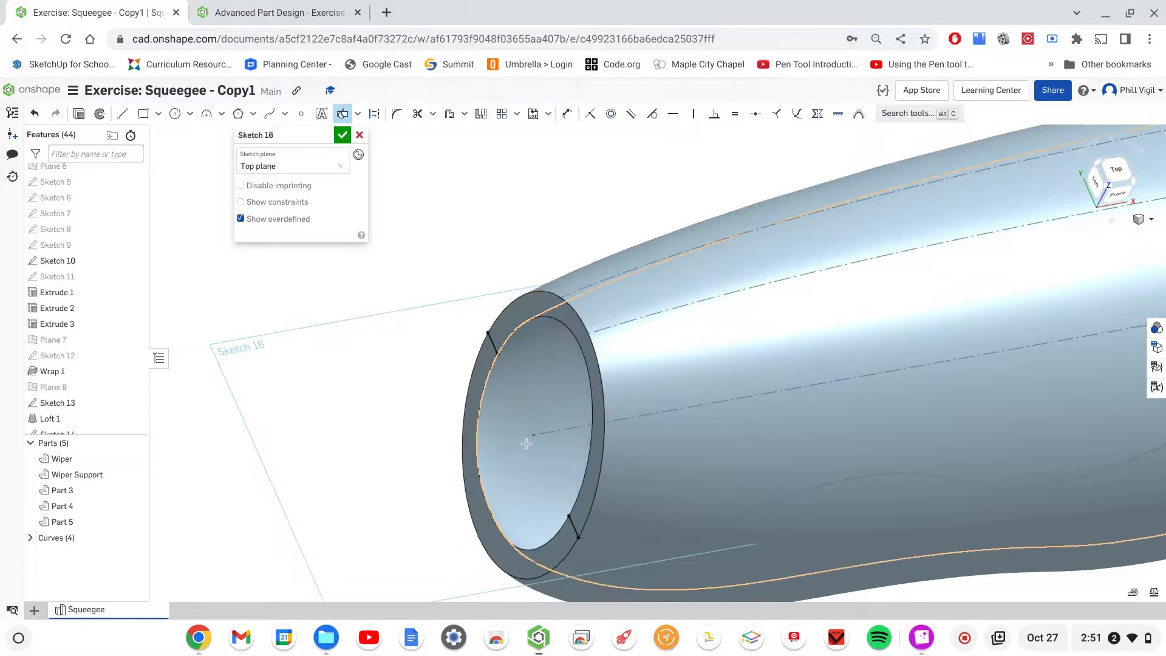
pyautogui.click(521, 387)
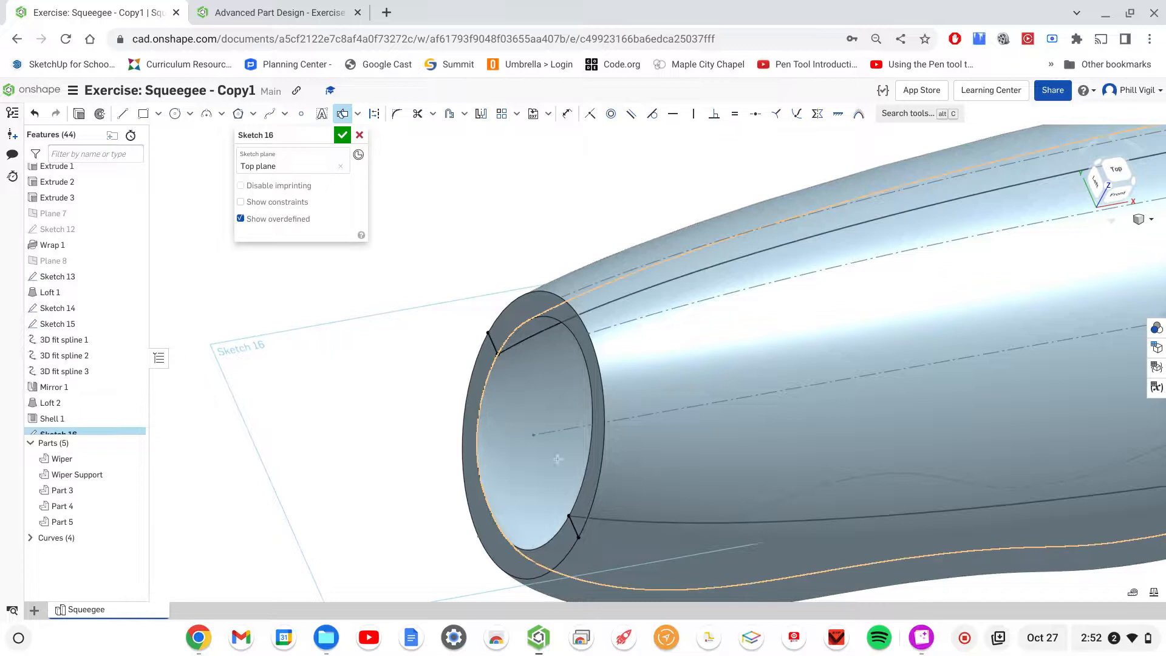
pyautogui.press('Escape')
pyautogui.hotkey('ctrl', 'z')
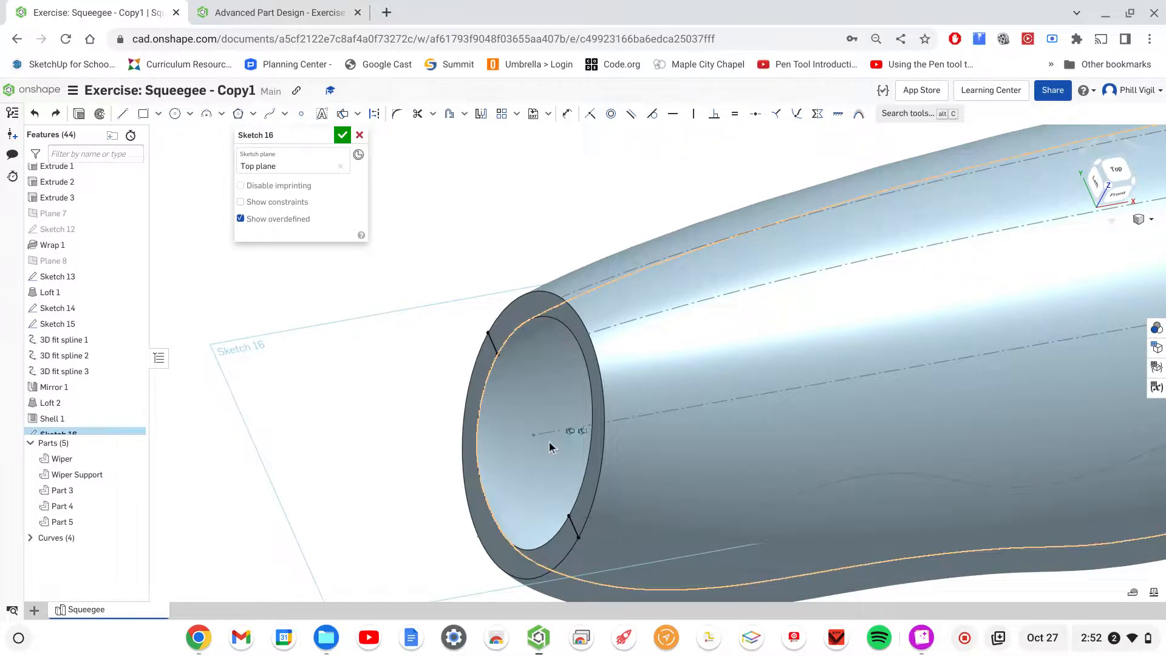
# Step: Project the ring-shaped face at the handle's open end into the sketch and accept the sketch
pyautogui.click(594, 379)
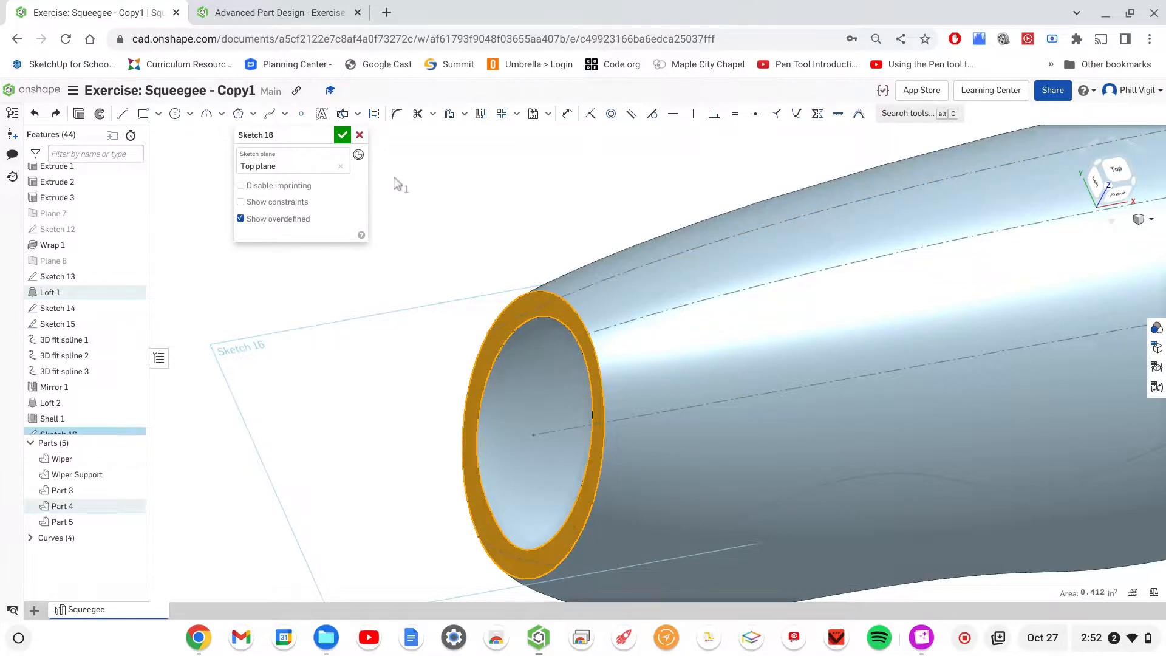
pyautogui.click(343, 113)
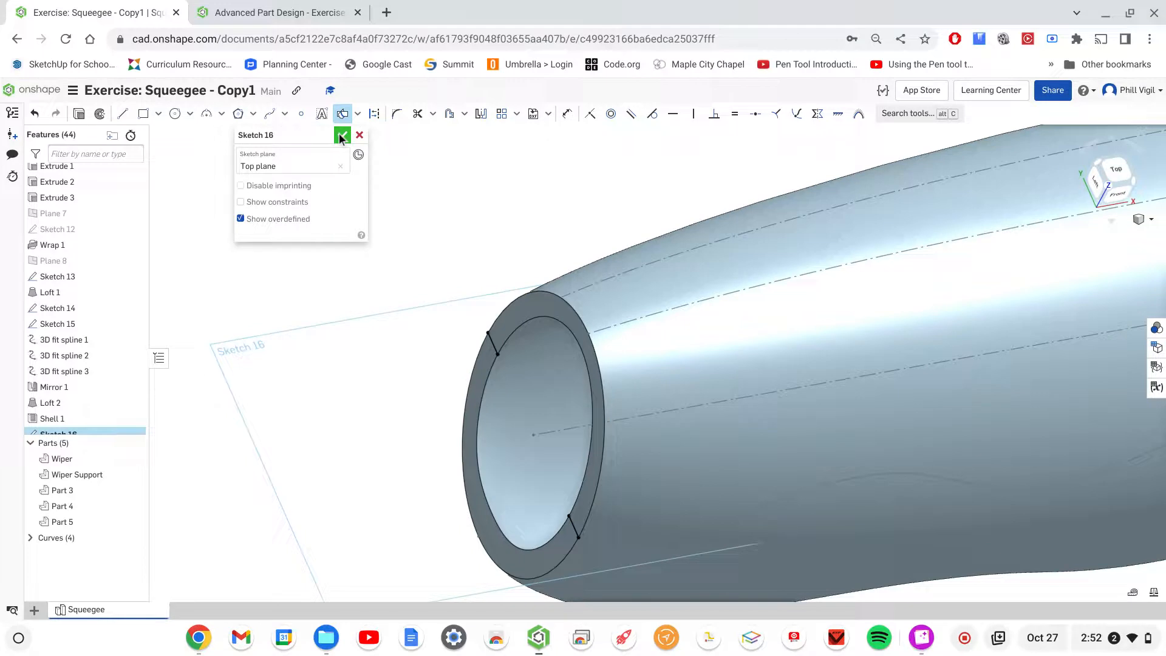
pyautogui.click(340, 134)
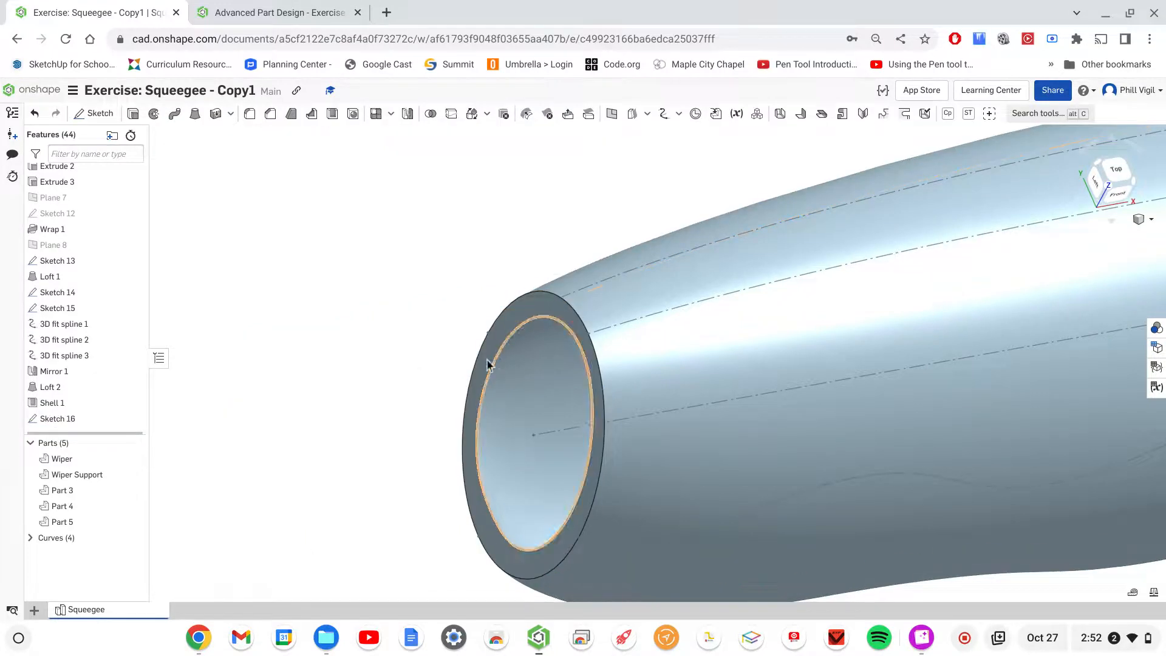
# Step: Reopen Sketch 16 for editing and hide Part 5 and Part 4
pyautogui.doubleClick(68, 415)
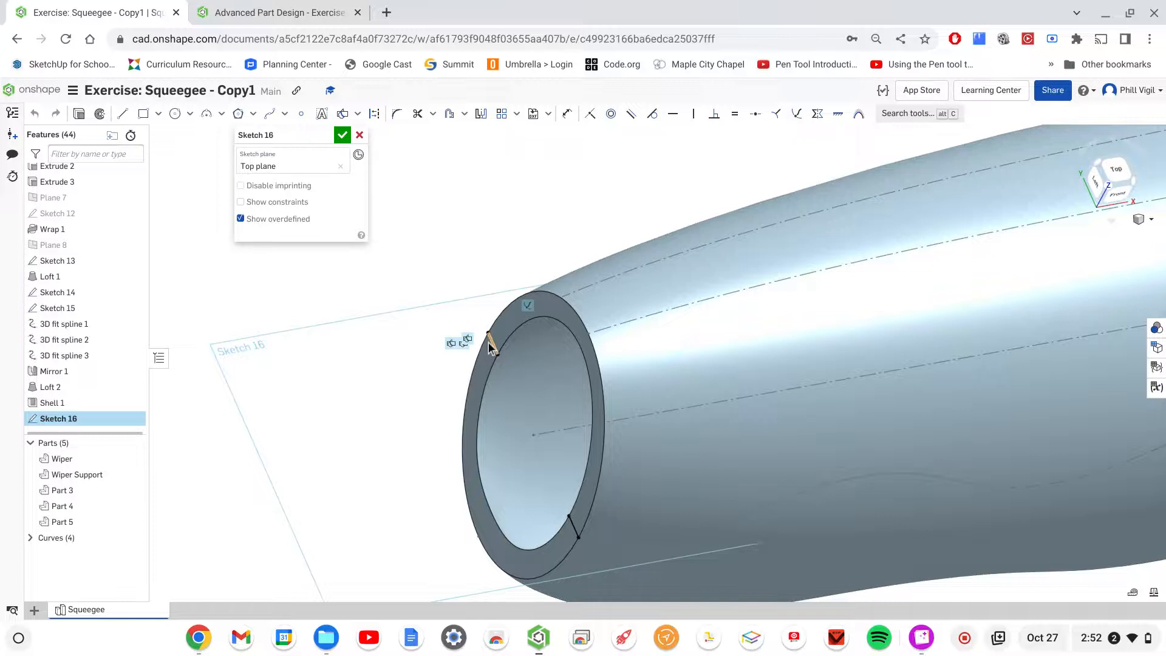
pyautogui.moveTo(508, 265)
pyautogui.mouseDown(button='right')
pyautogui.moveTo(490, 266)
pyautogui.moveTo(484, 289)
pyautogui.mouseUp(button='right')
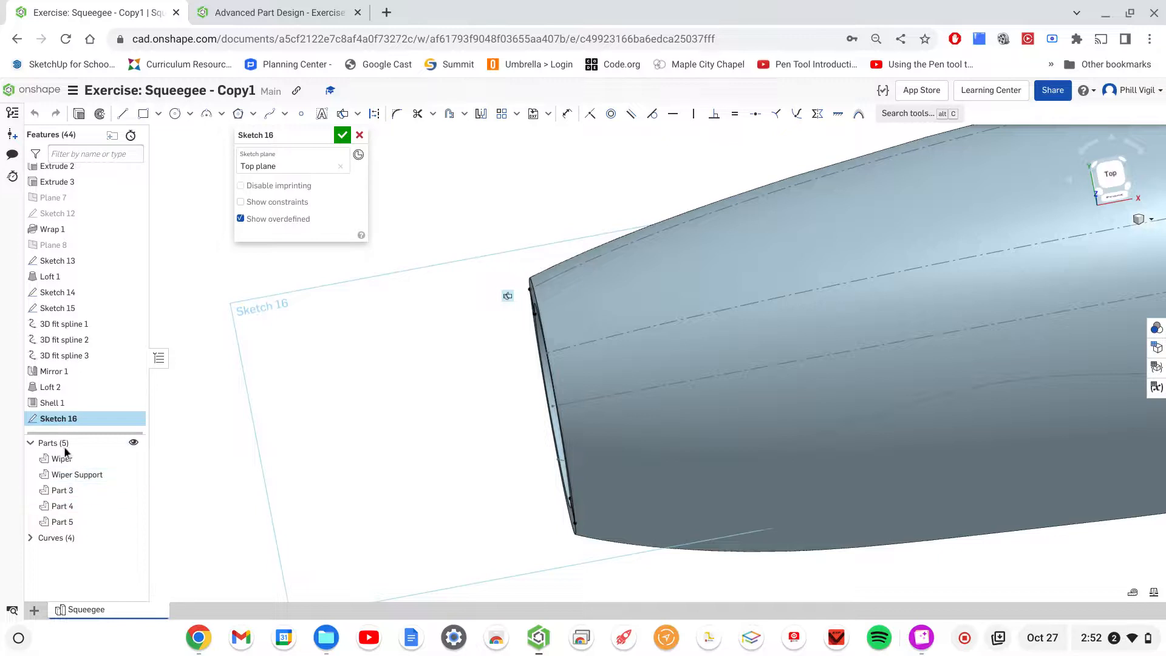
pyautogui.click(136, 521)
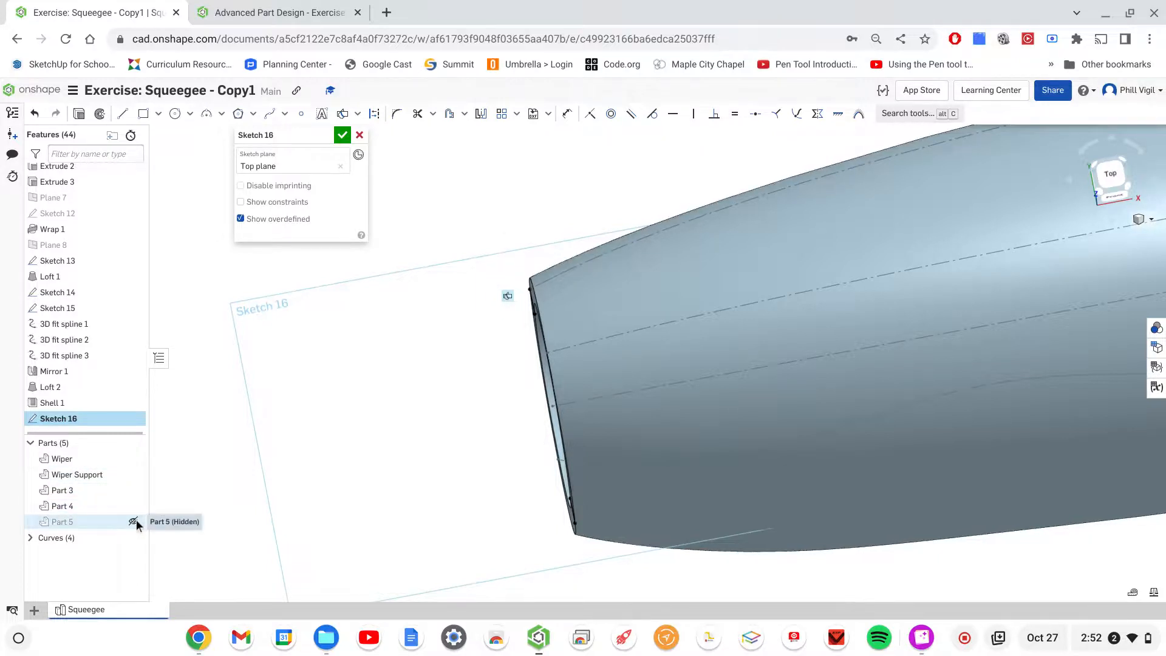
pyautogui.click(130, 507)
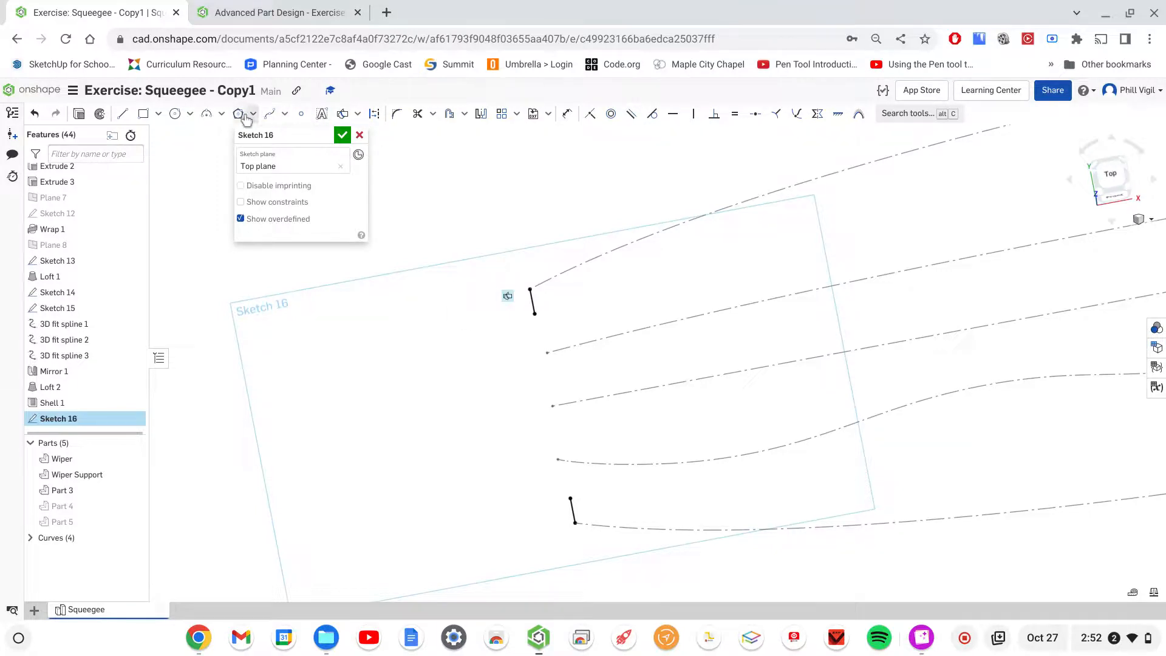
# Step: Draw a line across the handle opening, joining the inner ends of the two projected wall segments
pyautogui.click(122, 114)
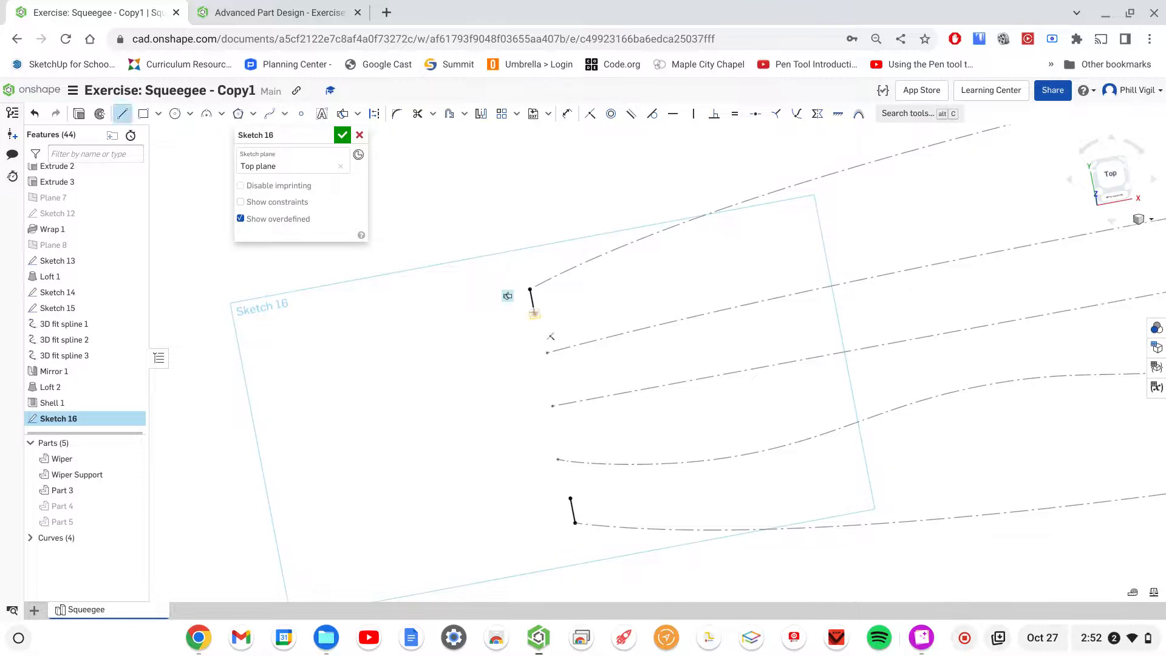
pyautogui.click(533, 314)
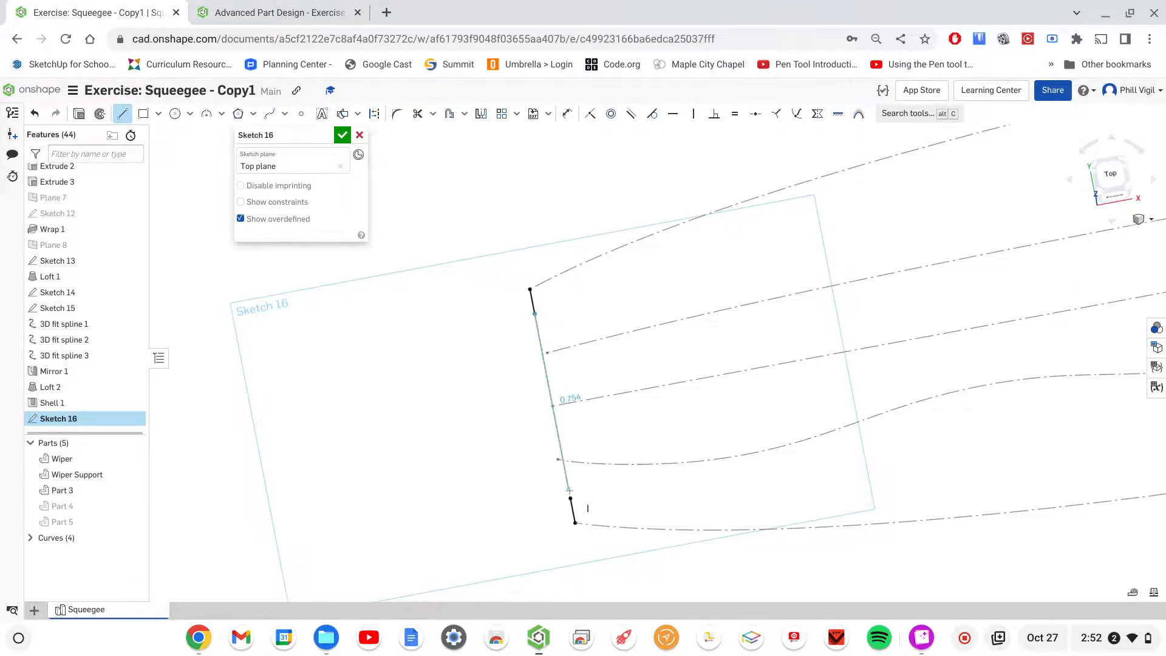
pyautogui.click(571, 498)
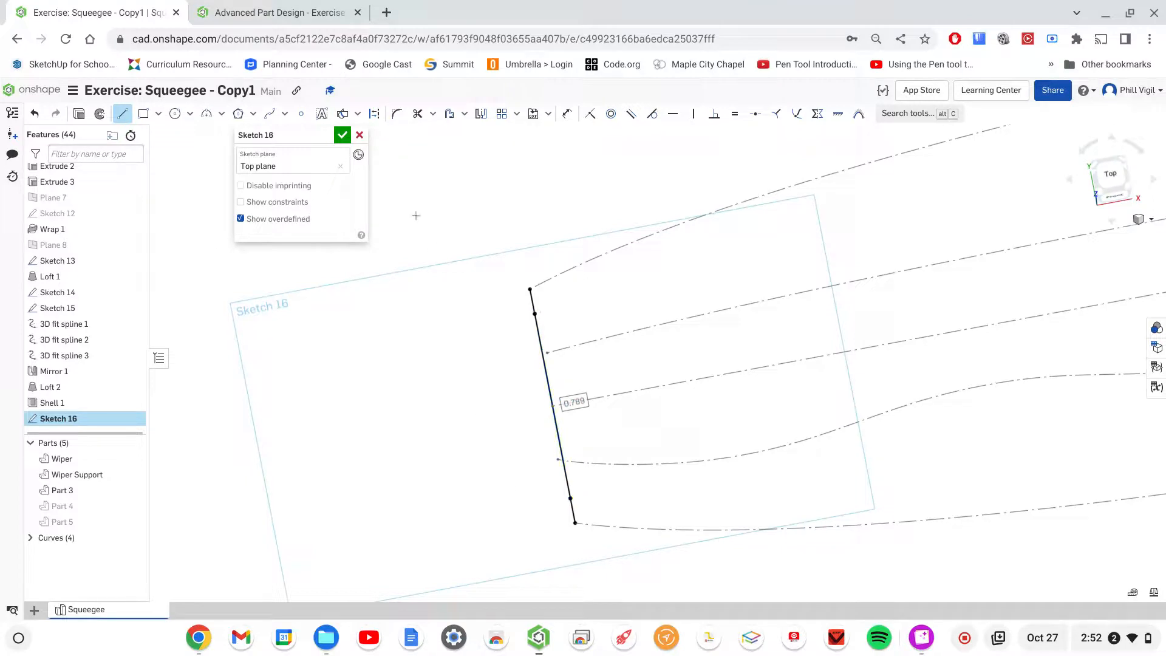
# Step: Draw a construction line about 0.57 in long from the opening line's midpoint outward along the handle axis, and view the sketch plane straight on
pyautogui.click(374, 114)
pyautogui.click(552, 406)
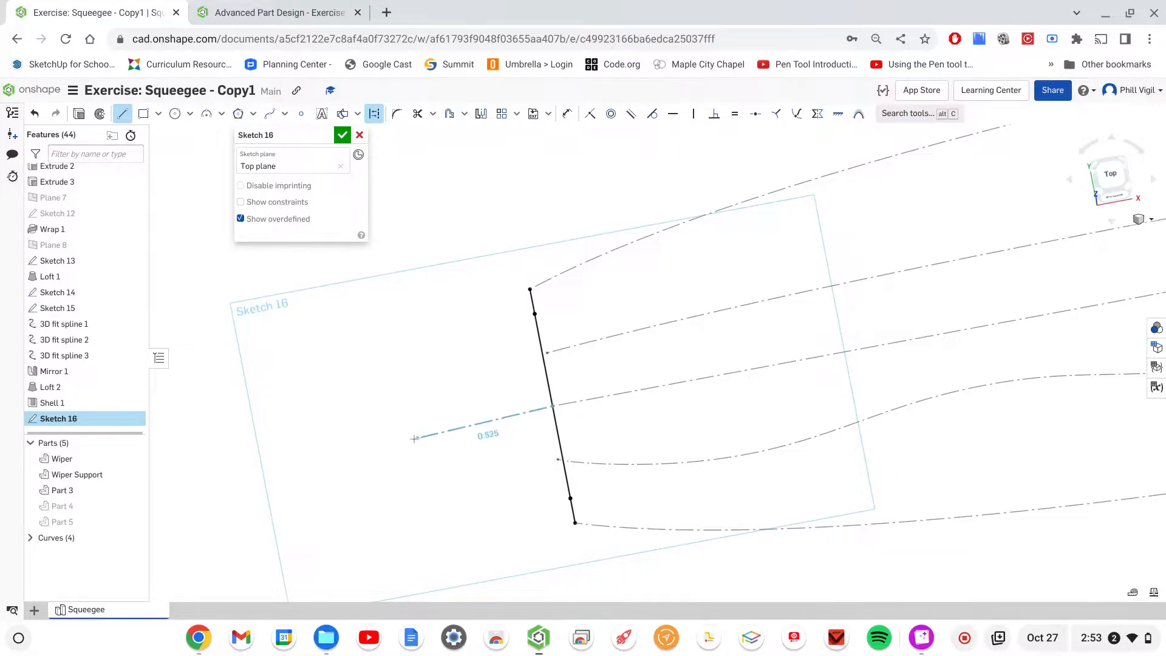
pyautogui.click(410, 459)
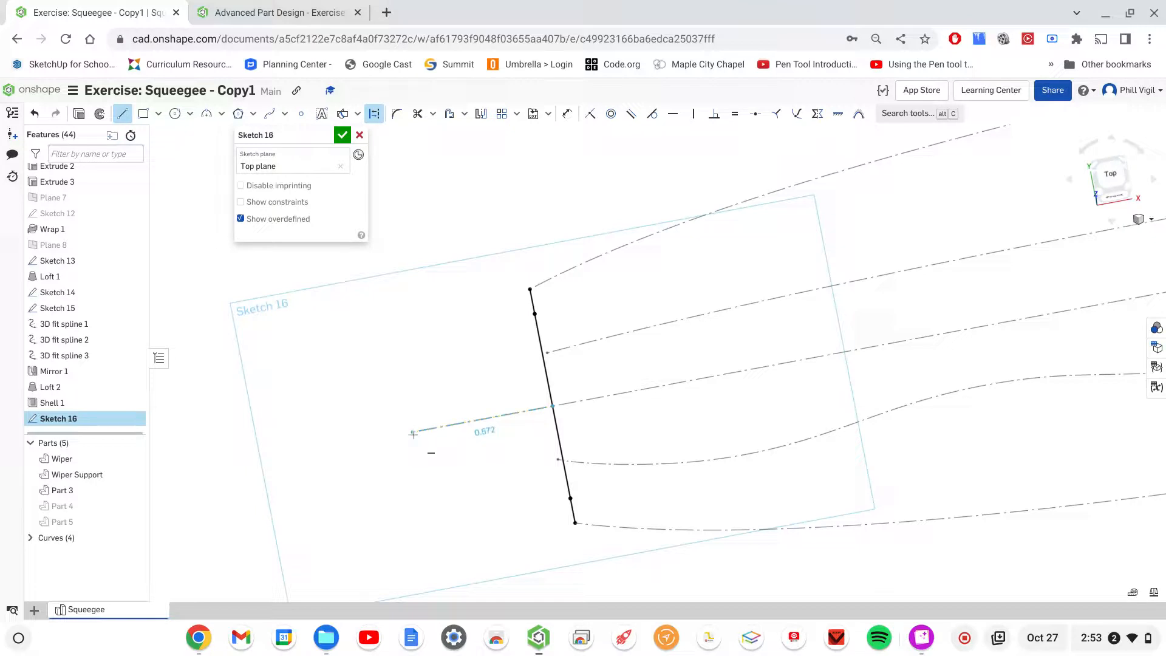
pyautogui.click(413, 433)
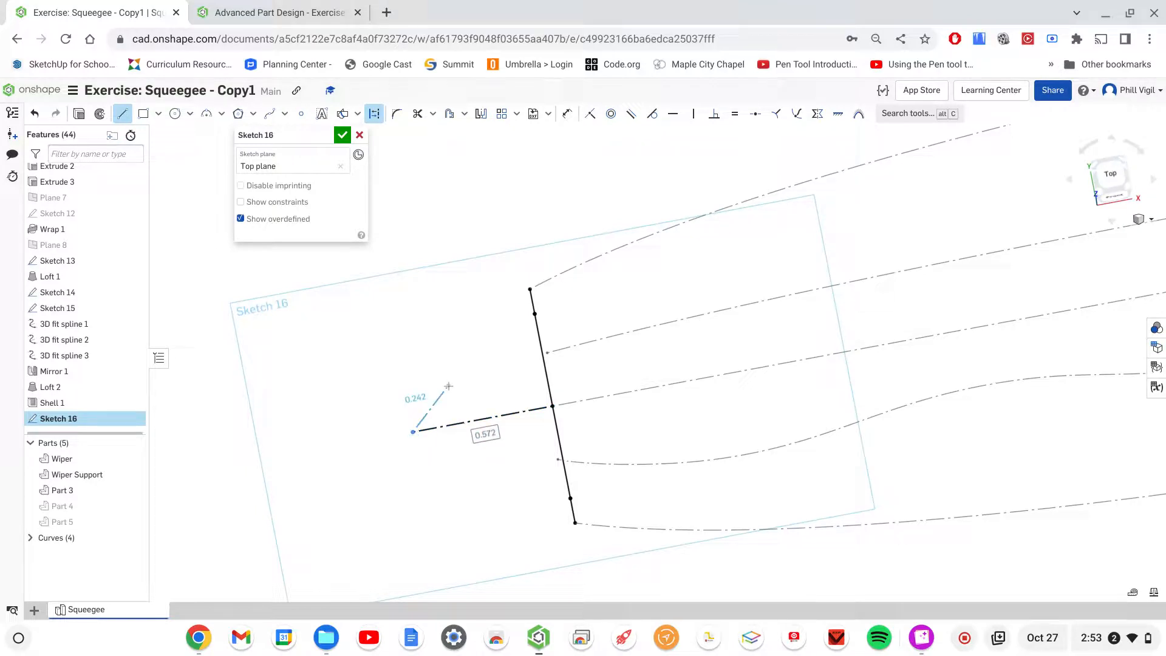
pyautogui.rightClick(448, 386)
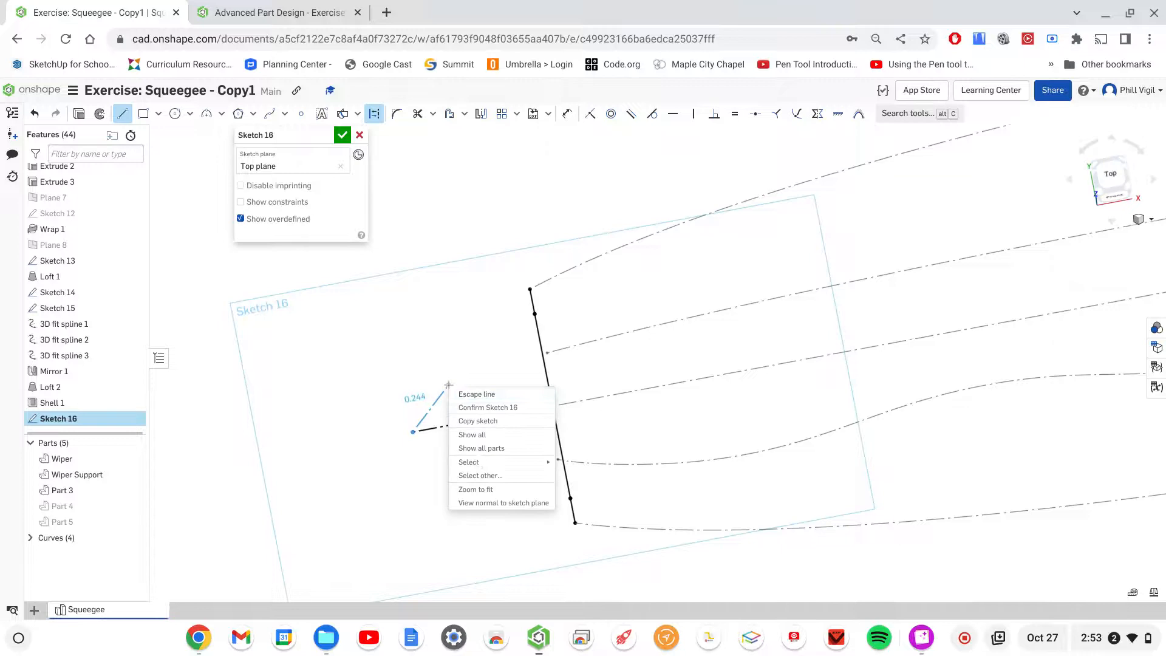
pyautogui.click(489, 505)
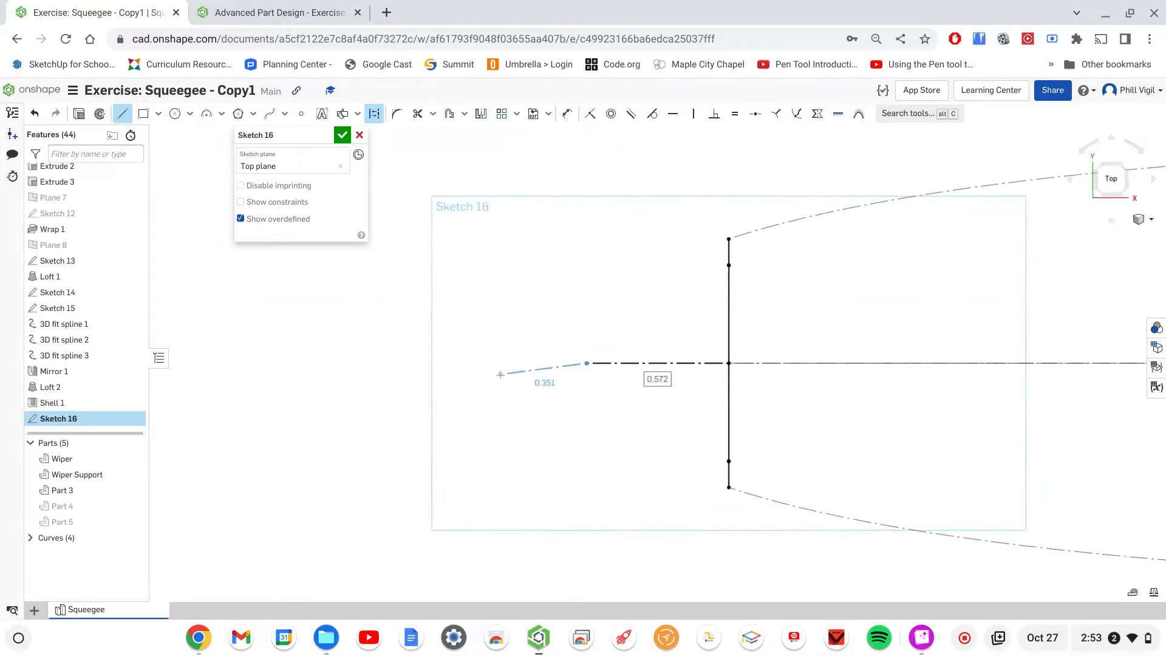
pyautogui.press('Escape')
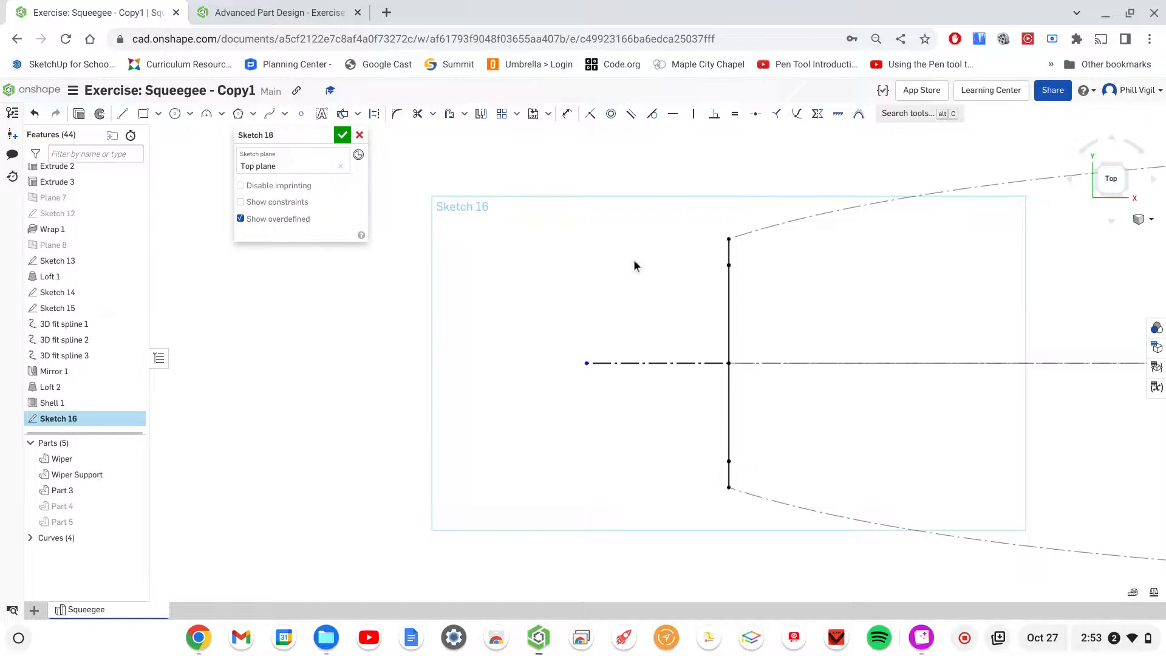
# Step: Draw connected lines from the upper wall's inner end: about 0.162 in into the handle, 0.181 in toward the axis, and 0.452 in back outward past the opening
pyautogui.moveTo(828, 323); pyautogui.dragTo(729, 325, button='middle')
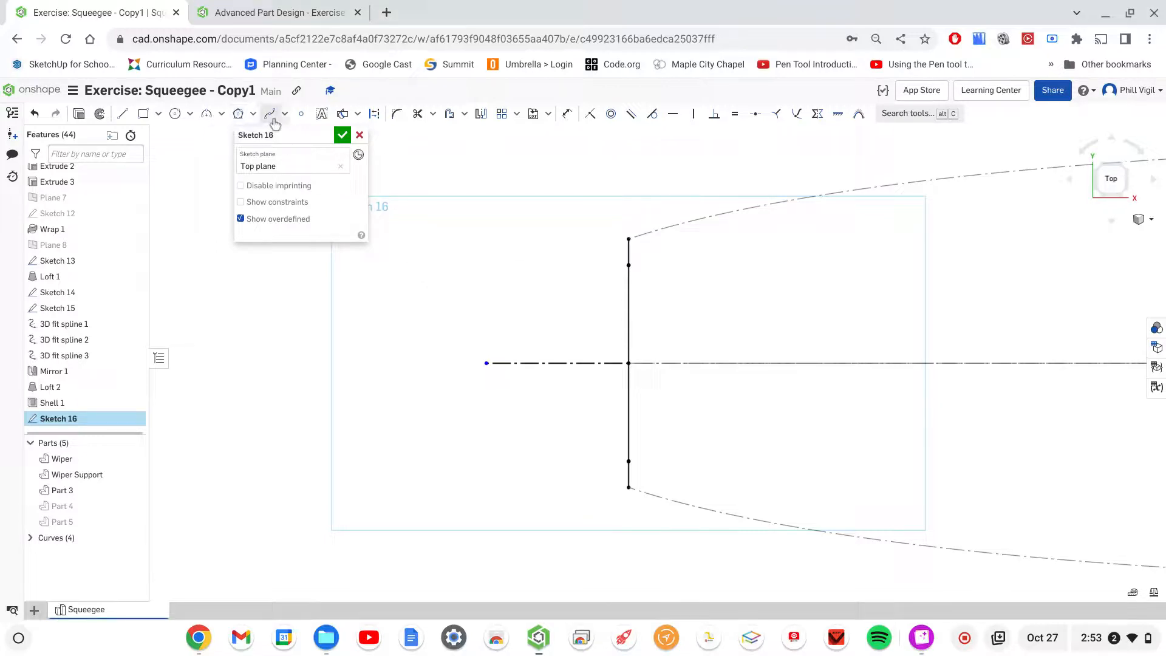
pyautogui.click(123, 115)
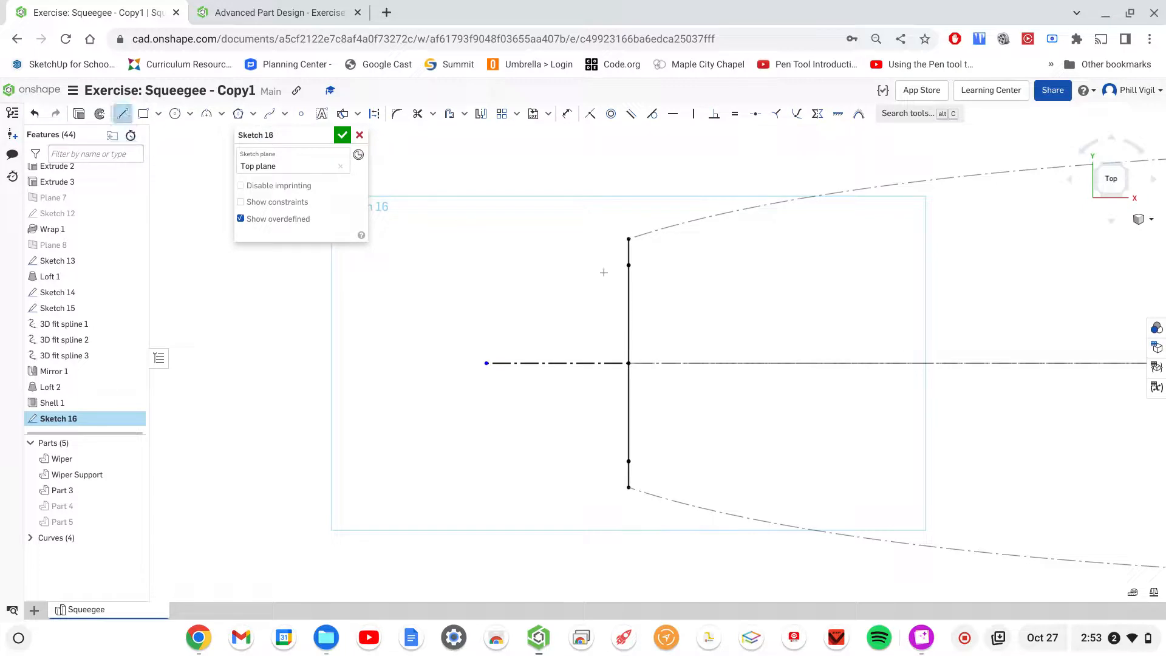
pyautogui.click(629, 265)
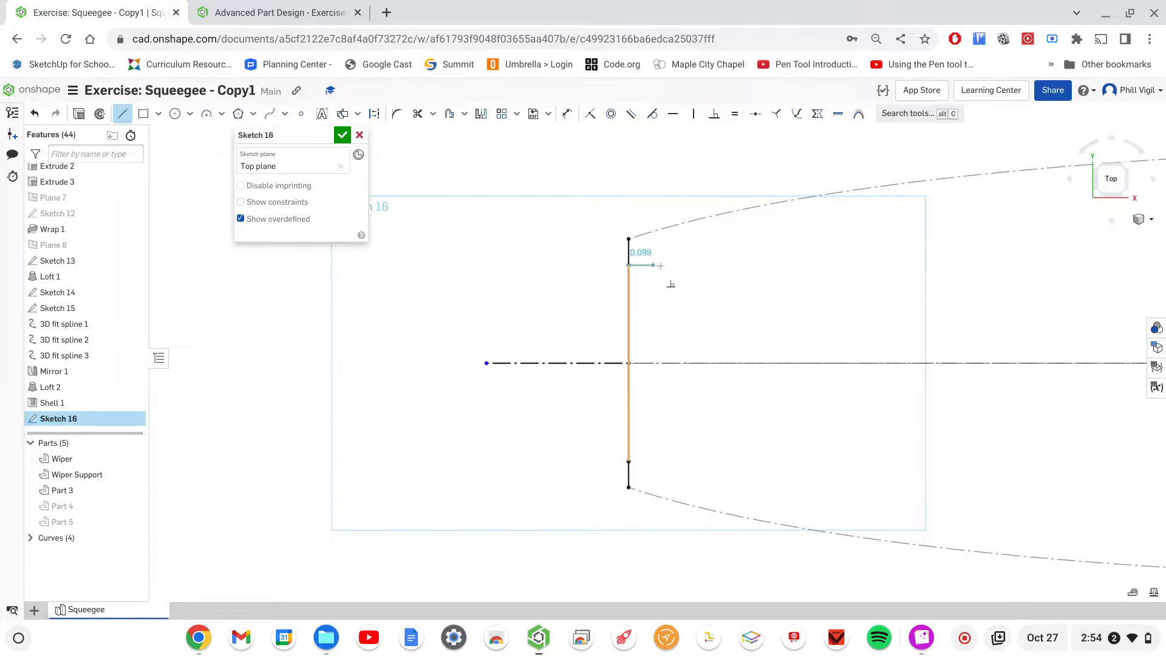
pyautogui.click(669, 265)
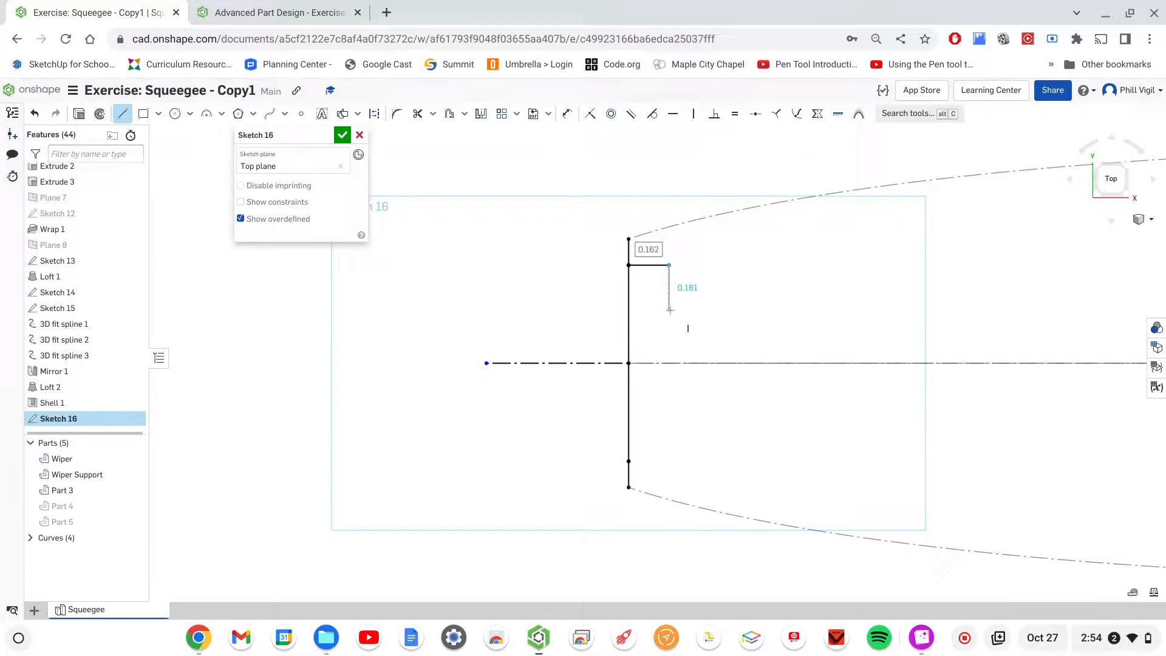
pyautogui.click(670, 309)
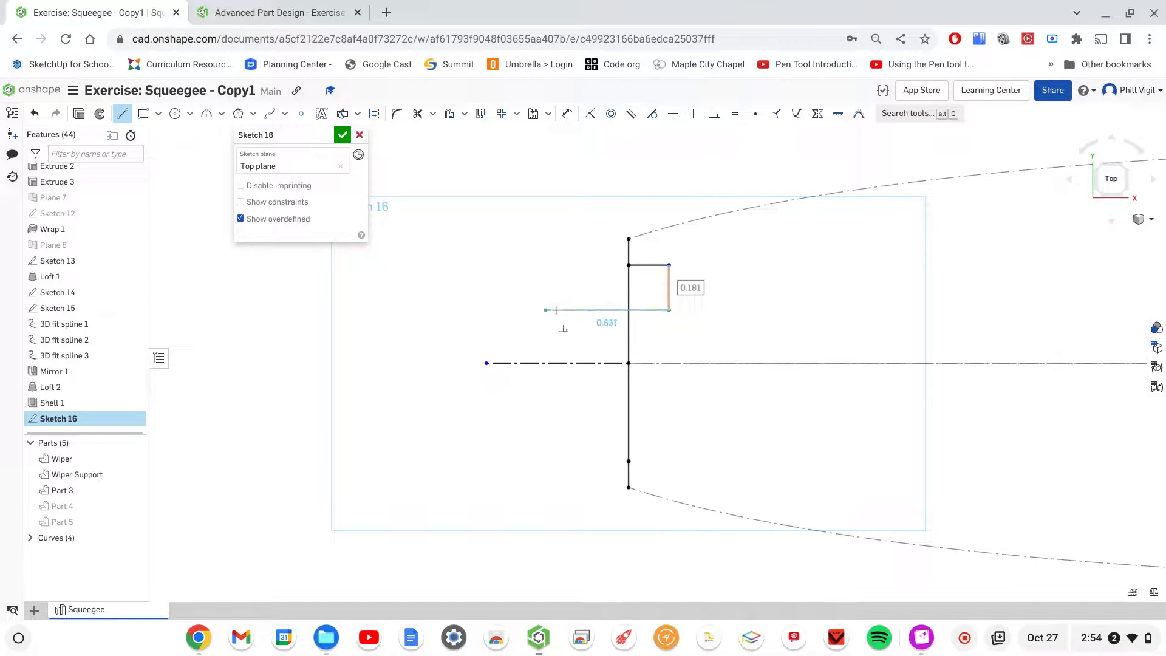
pyautogui.click(556, 309)
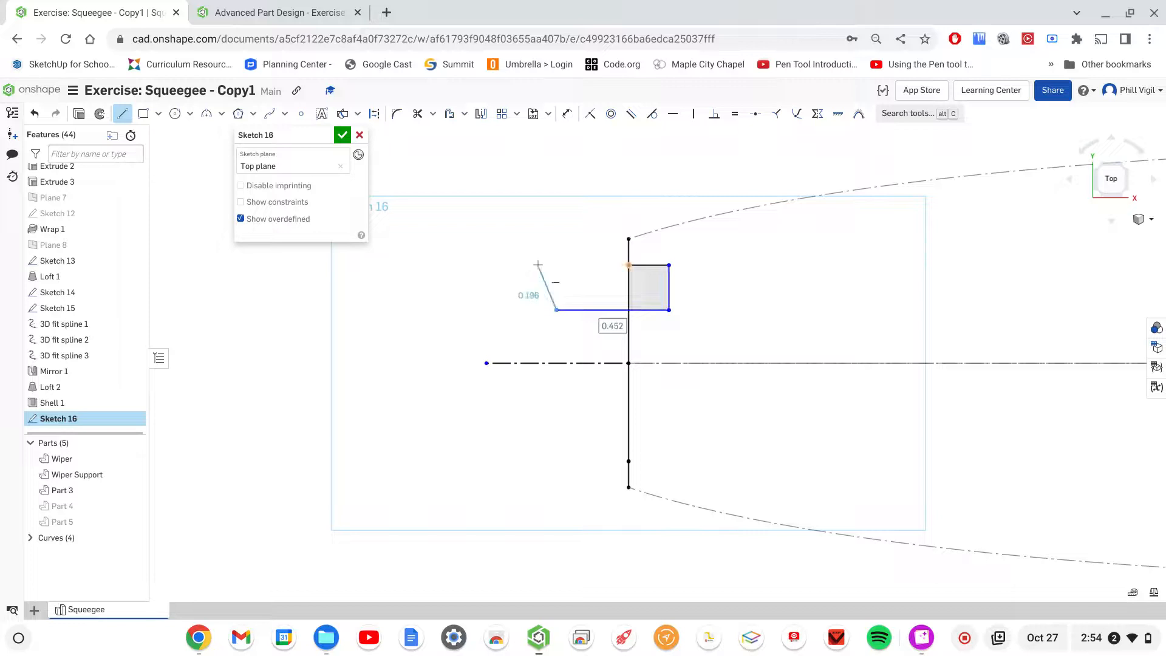
pyautogui.press('Escape')
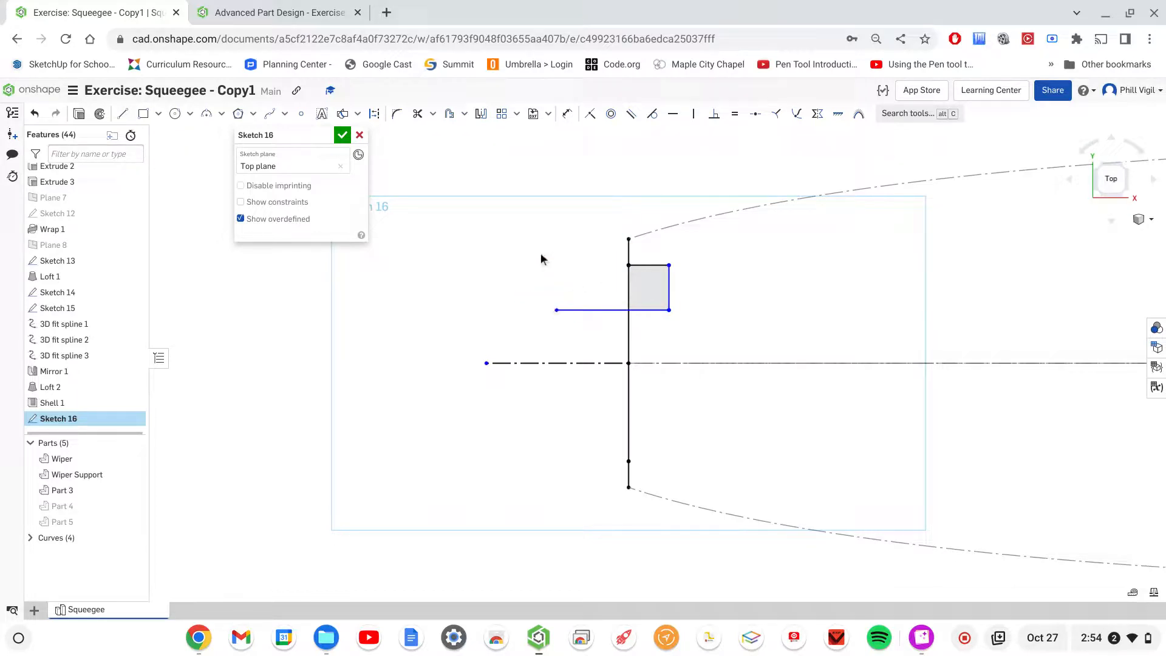
# Step: Draw a spline from the upper wall's outer corner to the long line's free end and bow it outward into a rounded cap curve
pyautogui.click(268, 121)
pyautogui.click(629, 238)
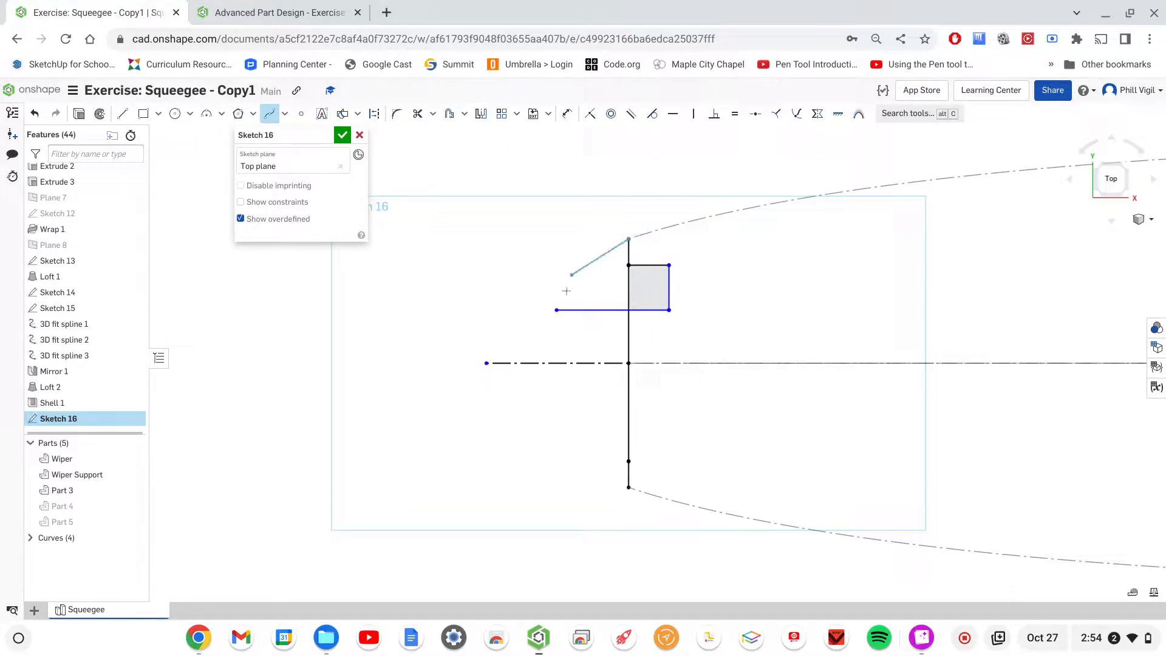
pyautogui.doubleClick(557, 309)
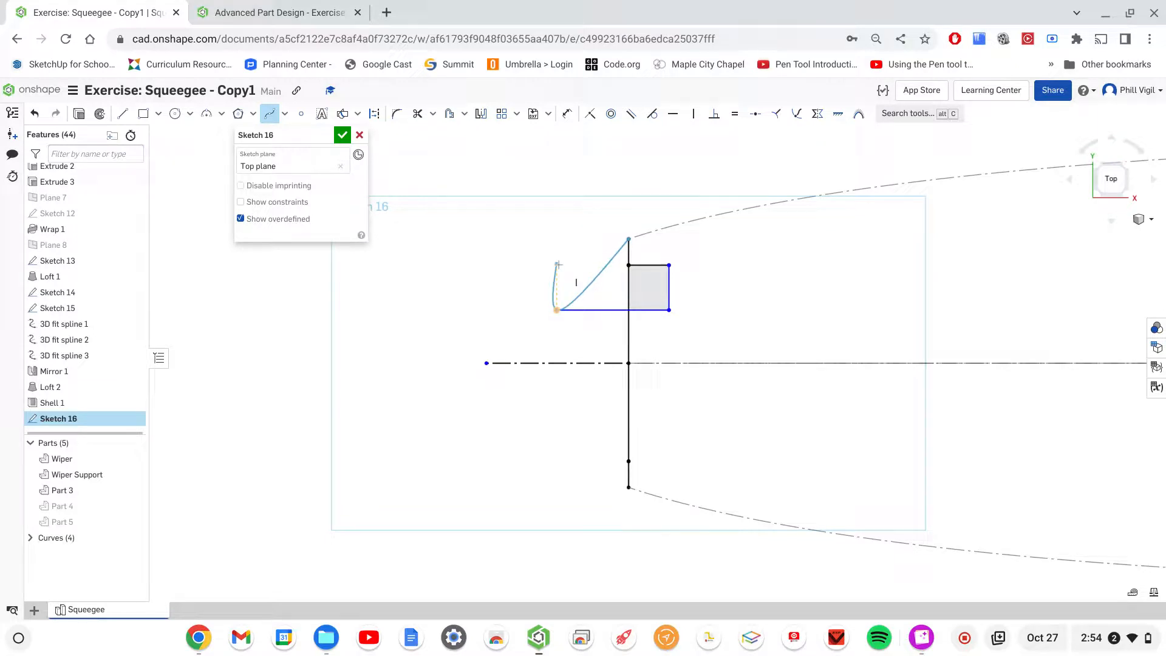
pyautogui.press('Escape')
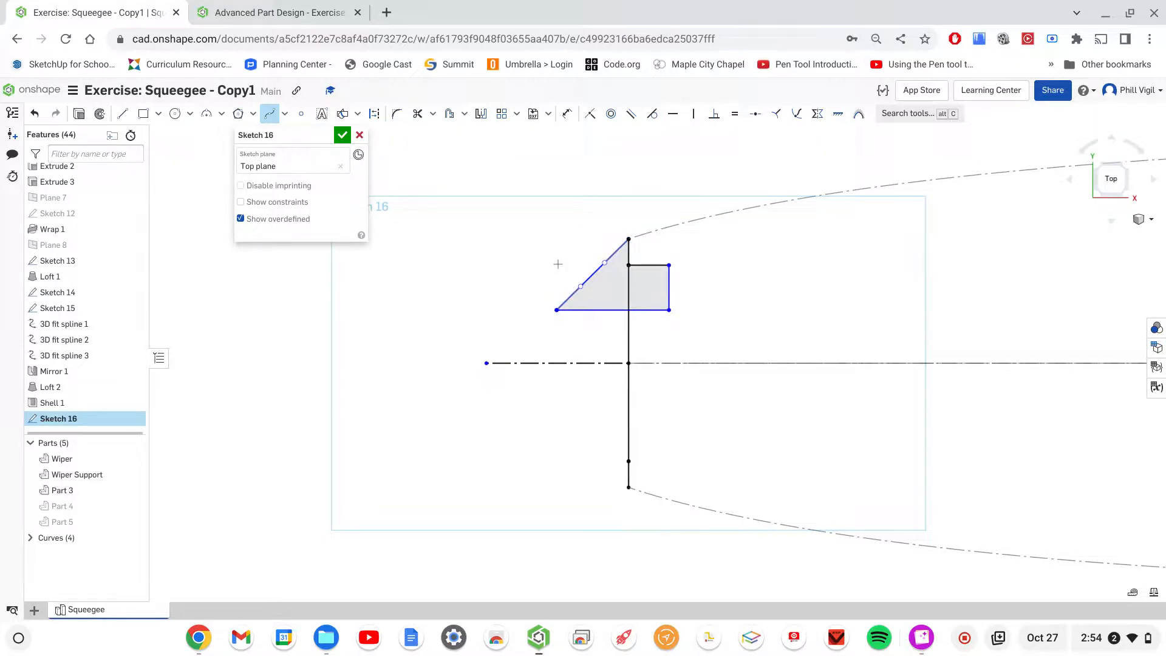
pyautogui.press('Escape')
pyautogui.moveTo(605, 261); pyautogui.dragTo(563, 280)
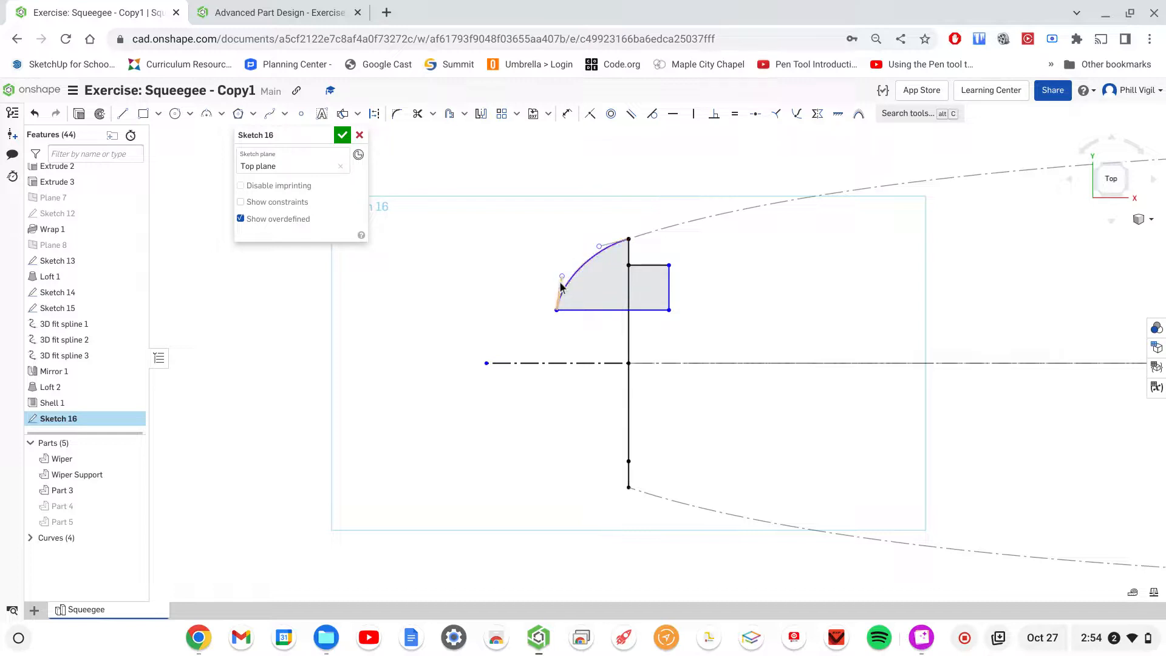
# Step: Draw construction lines from each end of the cap spline to its neighbouring control point
pyautogui.click(374, 115)
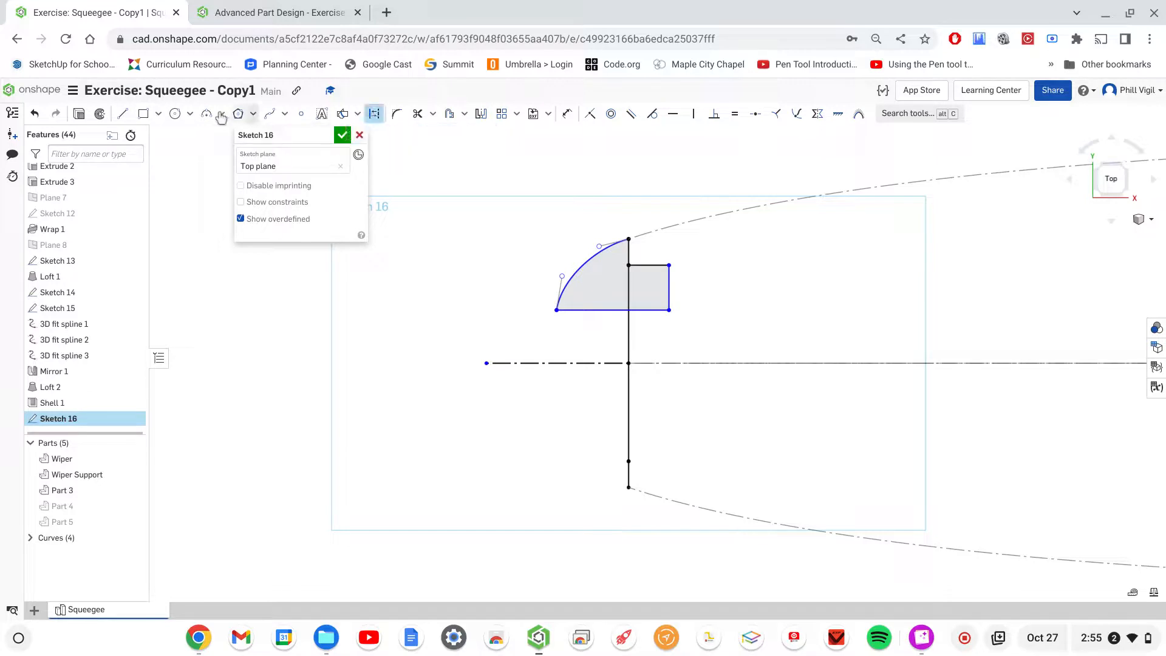
pyautogui.click(122, 114)
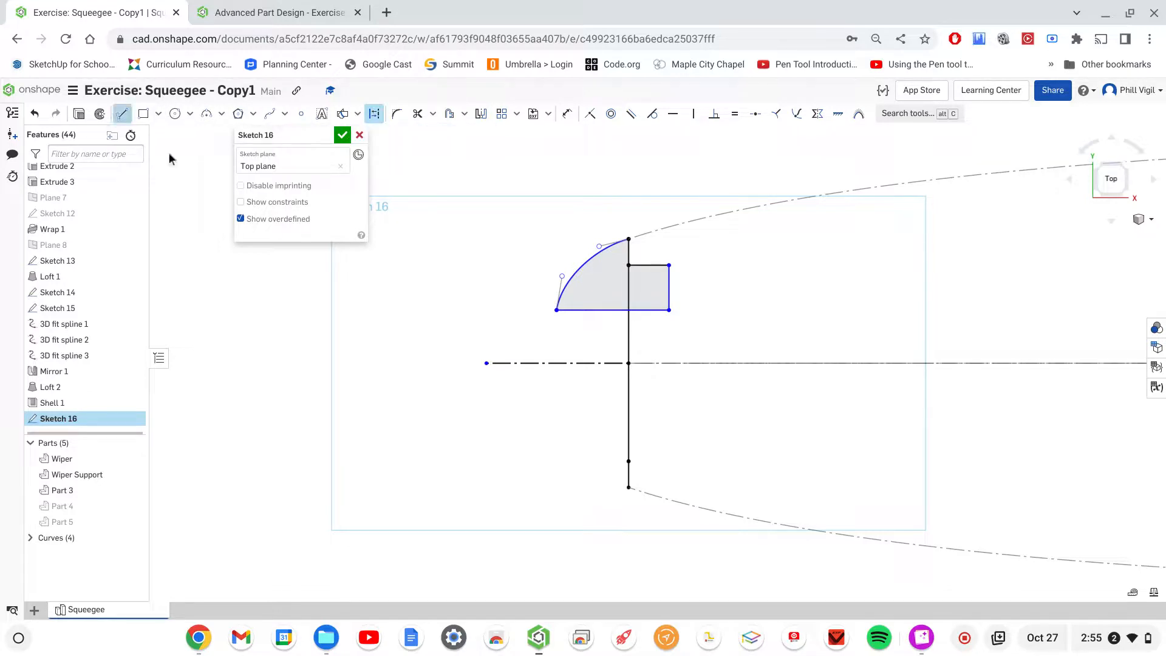
pyautogui.click(557, 310)
pyautogui.click(562, 276)
pyautogui.click(628, 239)
pyautogui.click(600, 246)
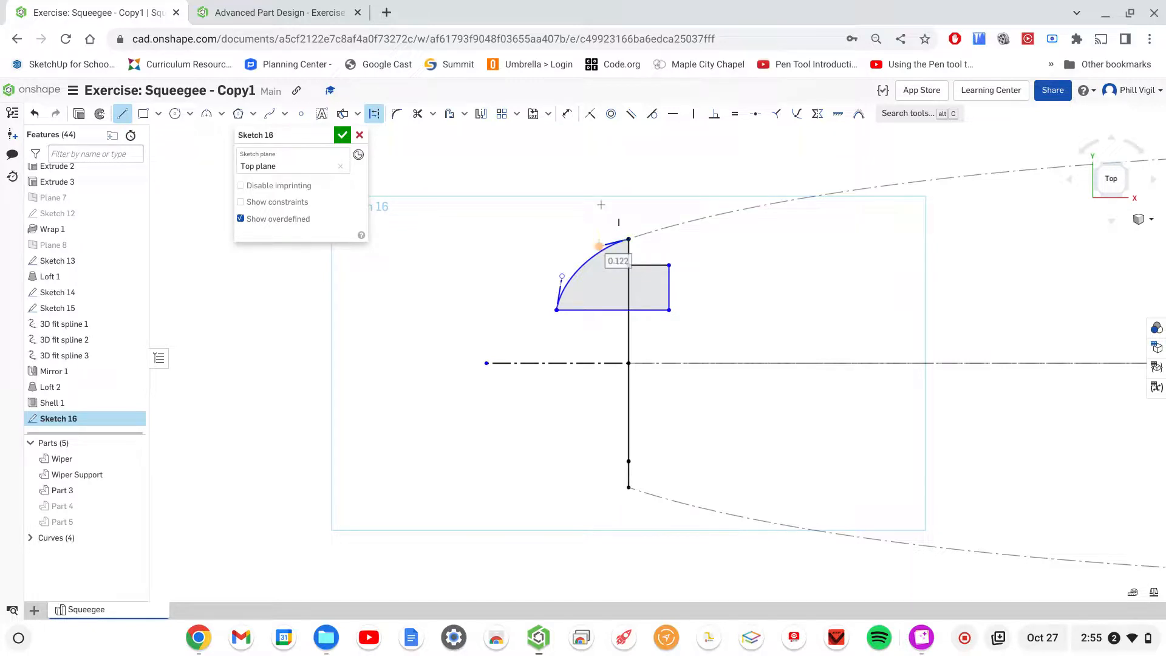
pyautogui.press('Escape')
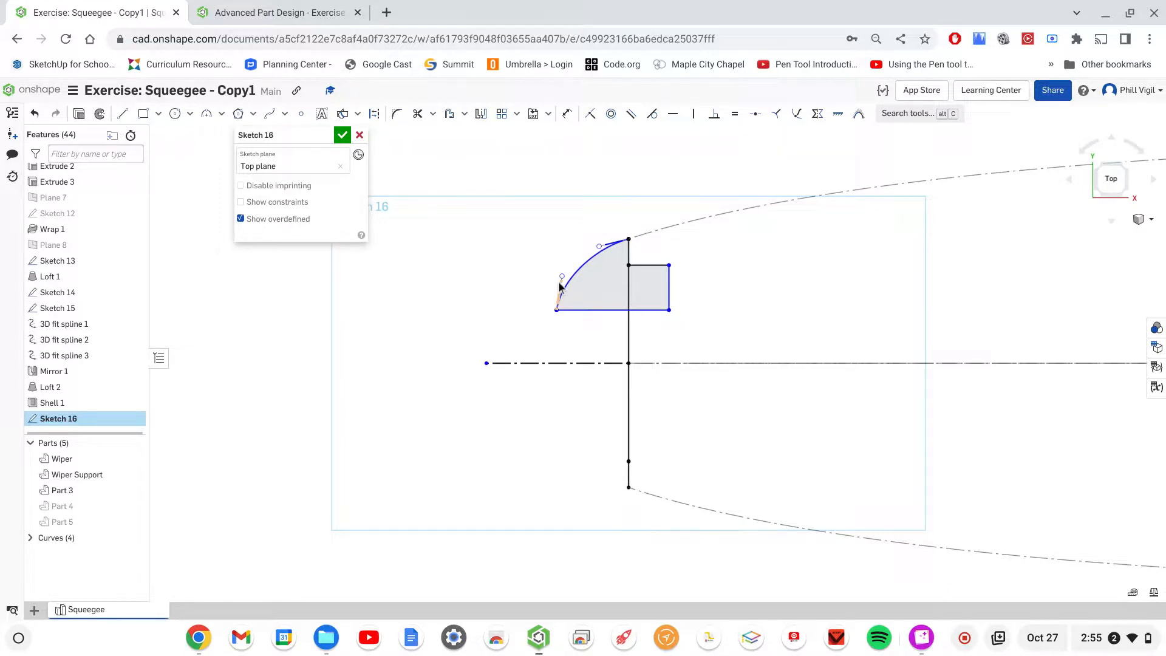
# Step: Constrain the cap tip's construction line vertical and the other construction line tangent to the handle's outer curve
pyautogui.click(694, 116)
pyautogui.click(560, 288)
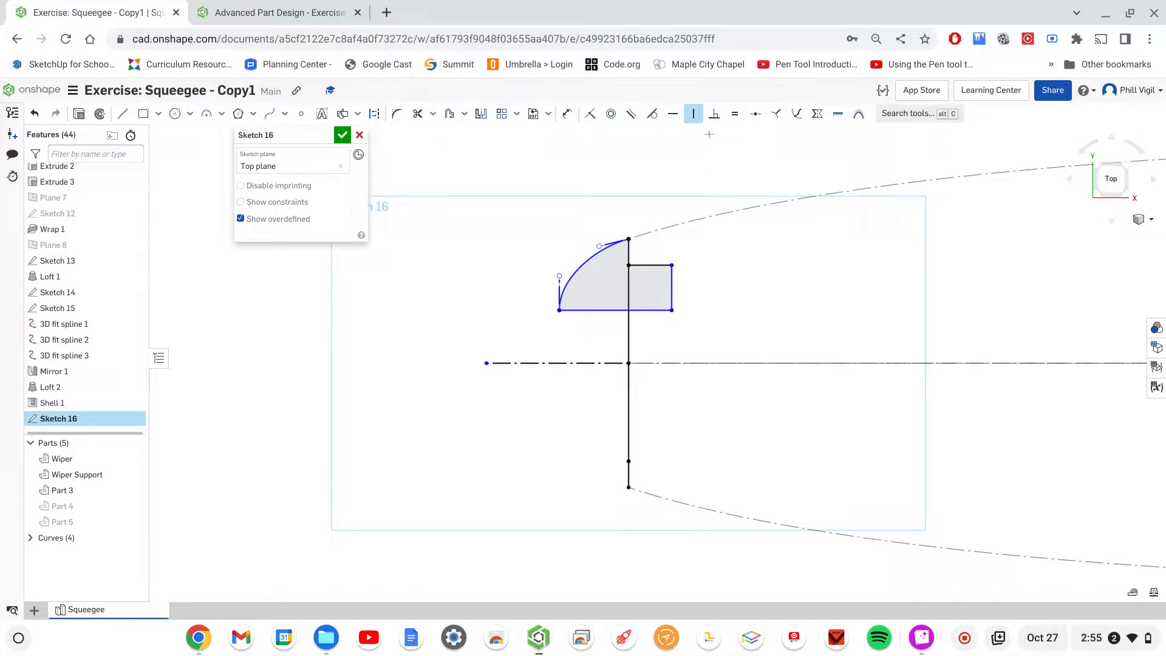
pyautogui.click(652, 114)
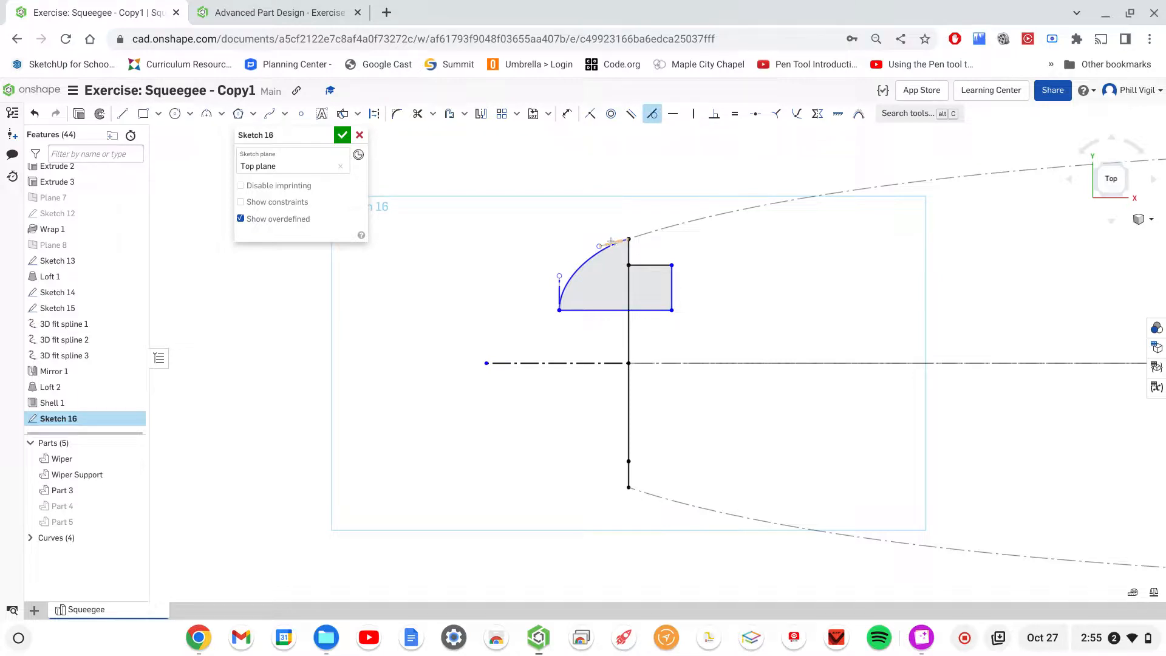
pyautogui.click(611, 242)
# Step: Make the spline's two construction control lines equal in length
pyautogui.click(737, 115)
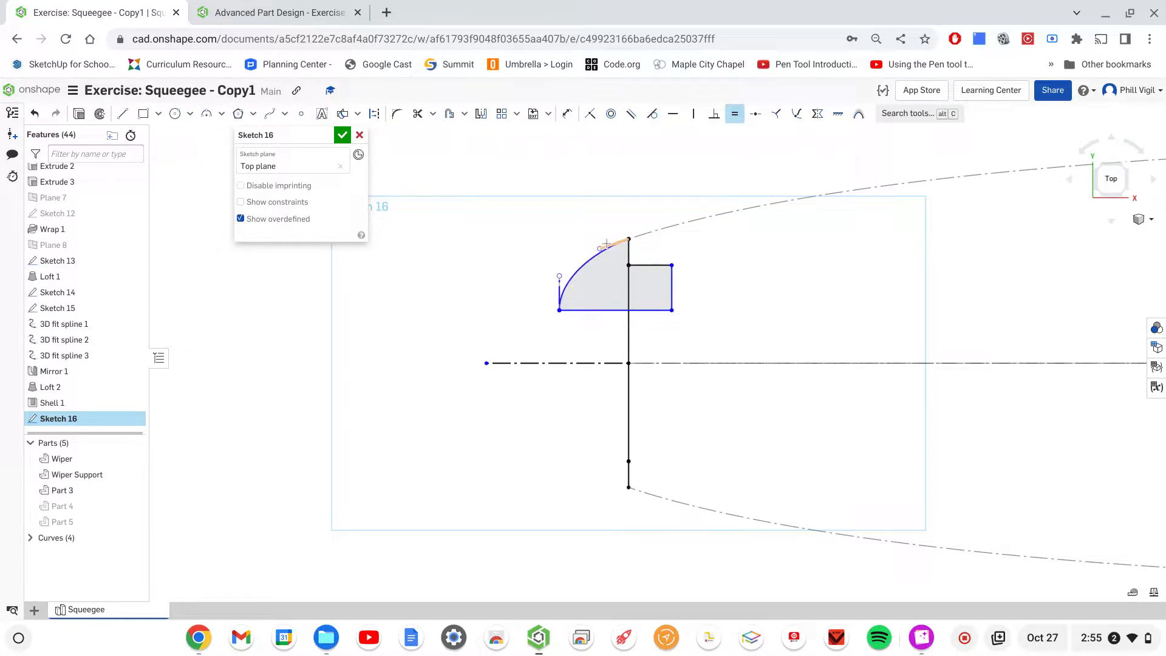
pyautogui.click(606, 244)
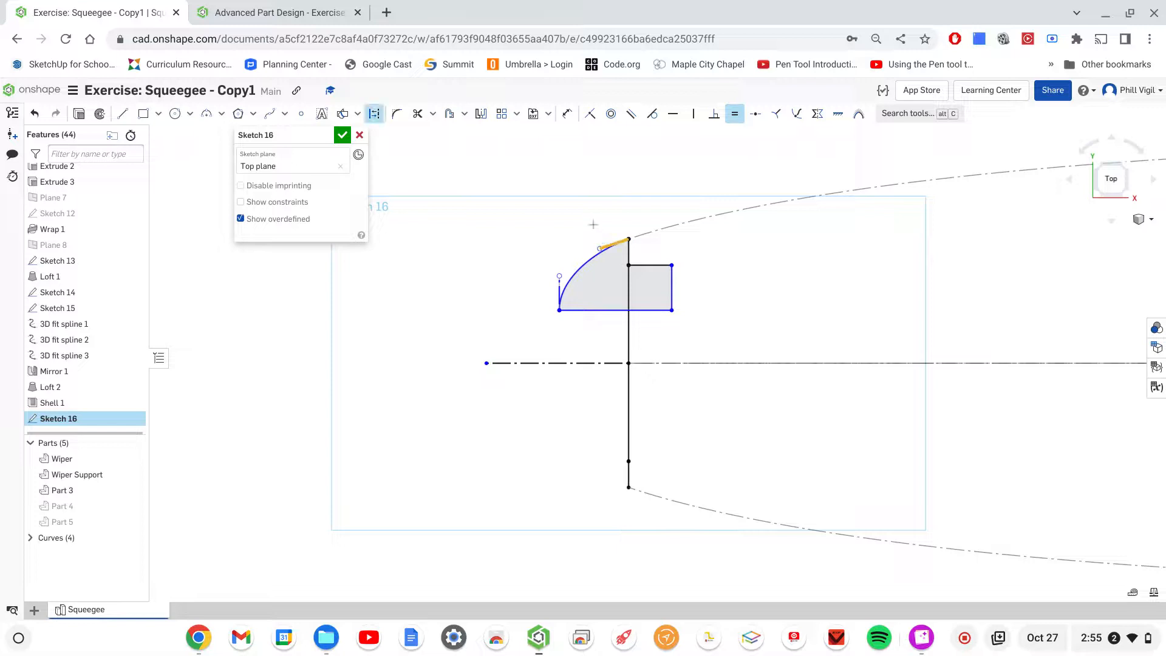
pyautogui.click(559, 292)
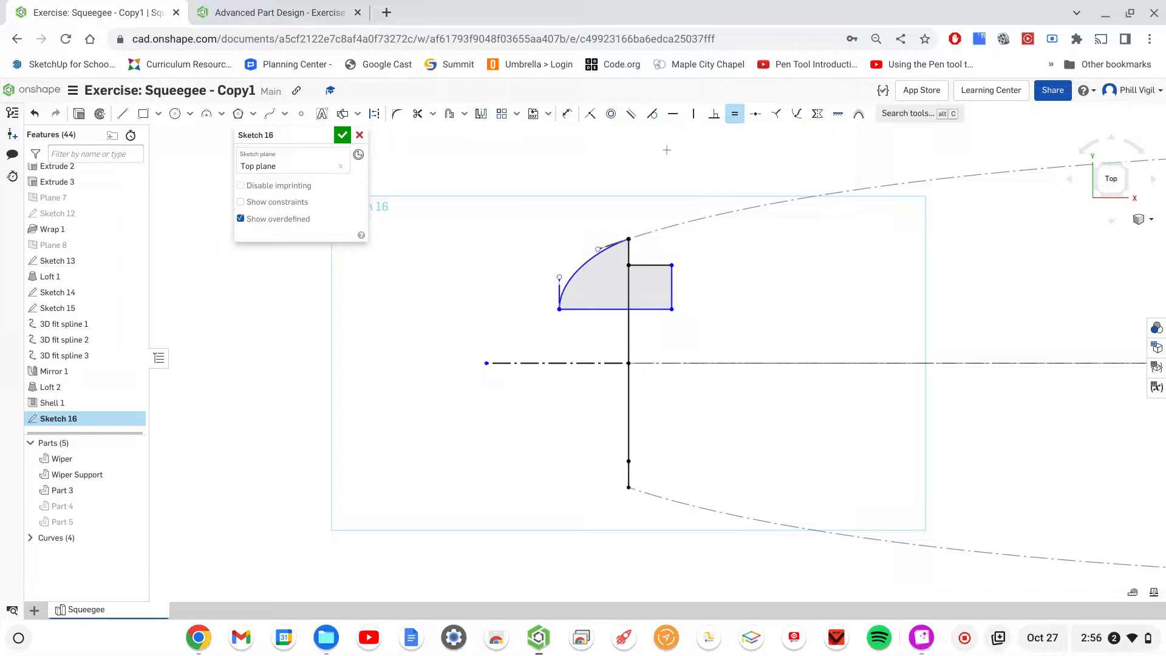
# Step: Dimension the long lower line of the cap profile to 0.375 in
pyautogui.click(567, 114)
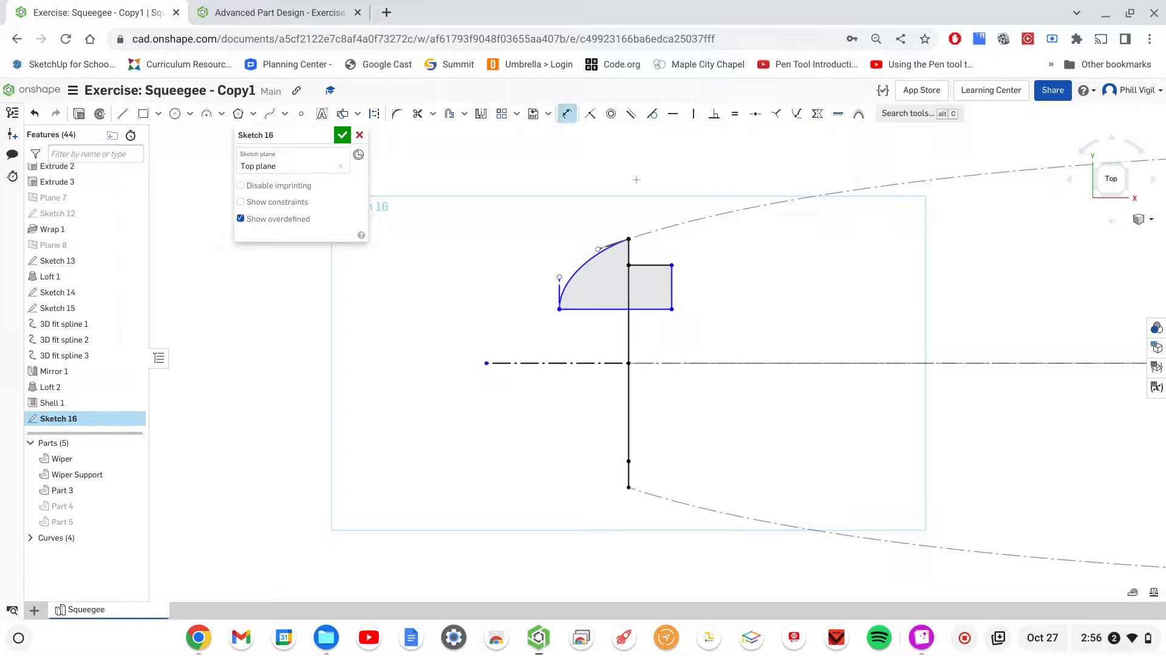
pyautogui.click(610, 310)
pyautogui.click(607, 331)
pyautogui.press('BackSpace')
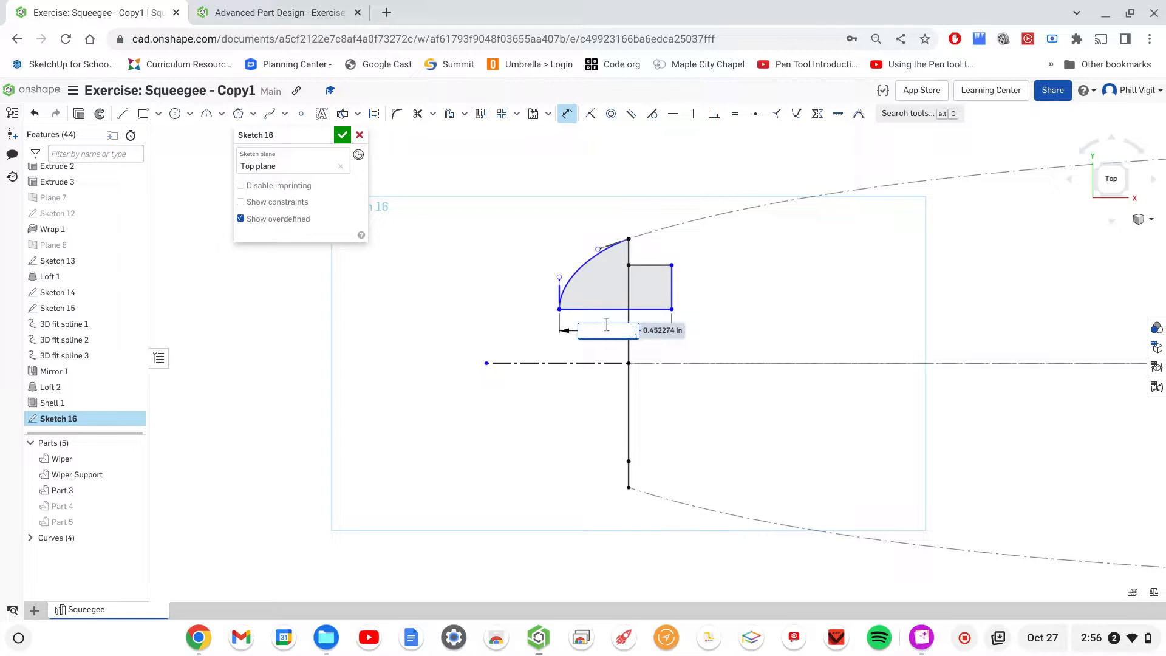
pyautogui.write('.375')
pyautogui.press('Return')
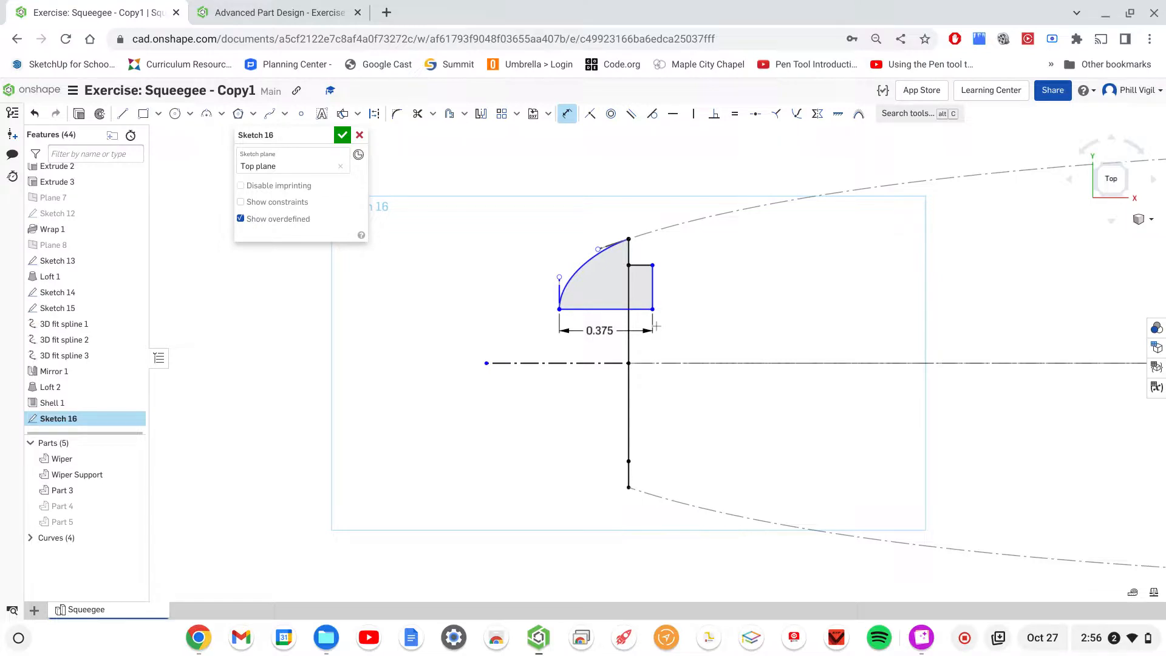
# Step: Dimension the short line running into the handle from the wall's inner end to 0.125 in
pyautogui.click(640, 266)
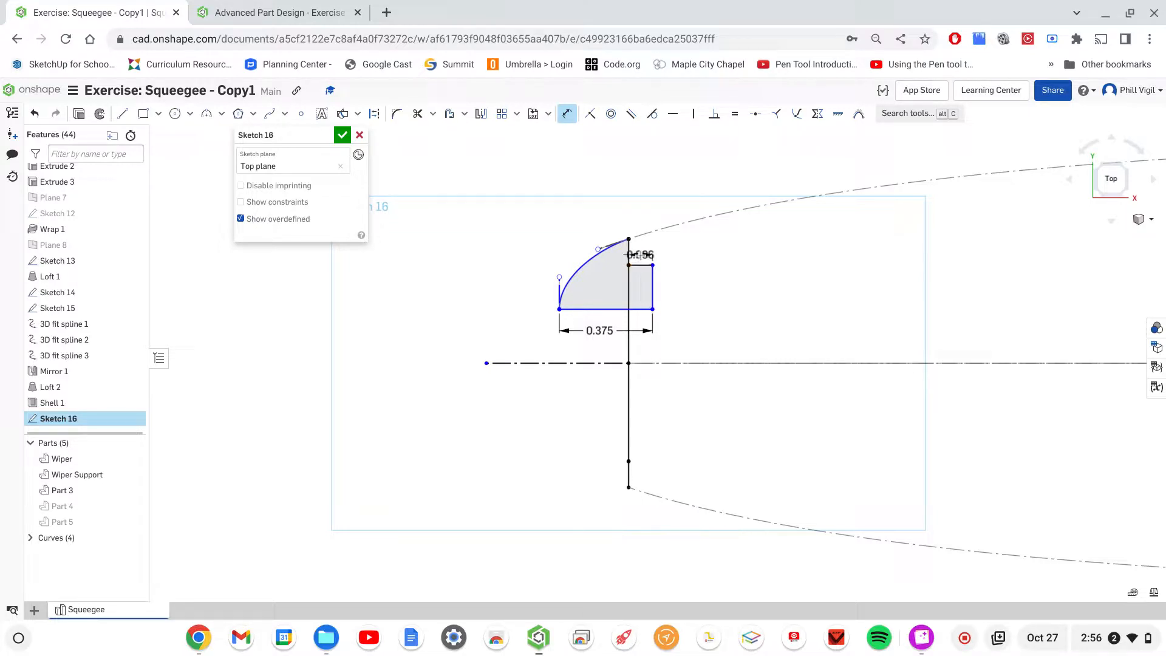
pyautogui.click(682, 257)
pyautogui.scroll(4, 685, 258)
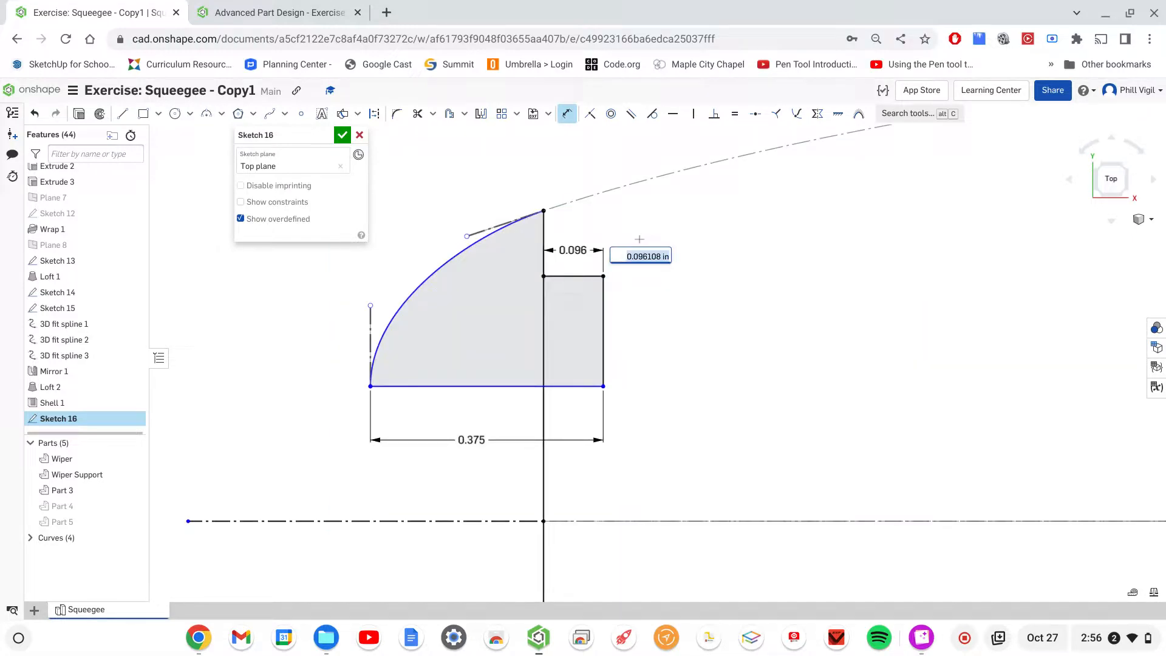
pyautogui.press('BackSpace')
pyautogui.write('.125')
pyautogui.press('Return')
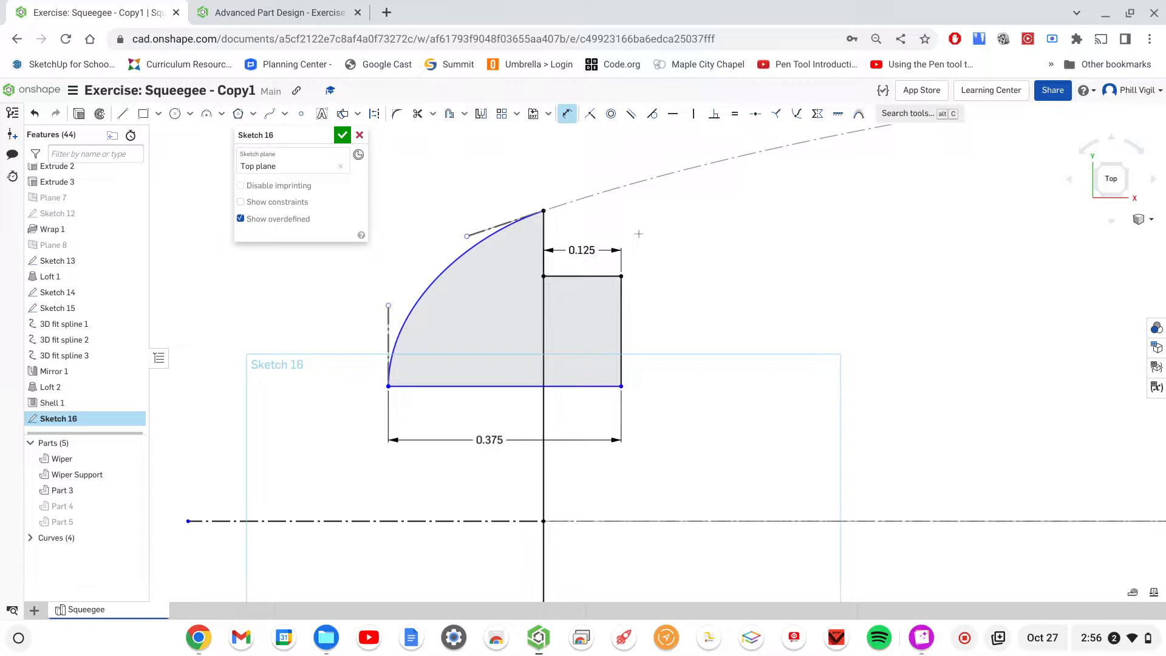
# Step: Dimension the vertical construction line at the cap tip to 0.125 in
pyautogui.click(388, 320)
pyautogui.click(347, 325)
pyautogui.press('BackSpace')
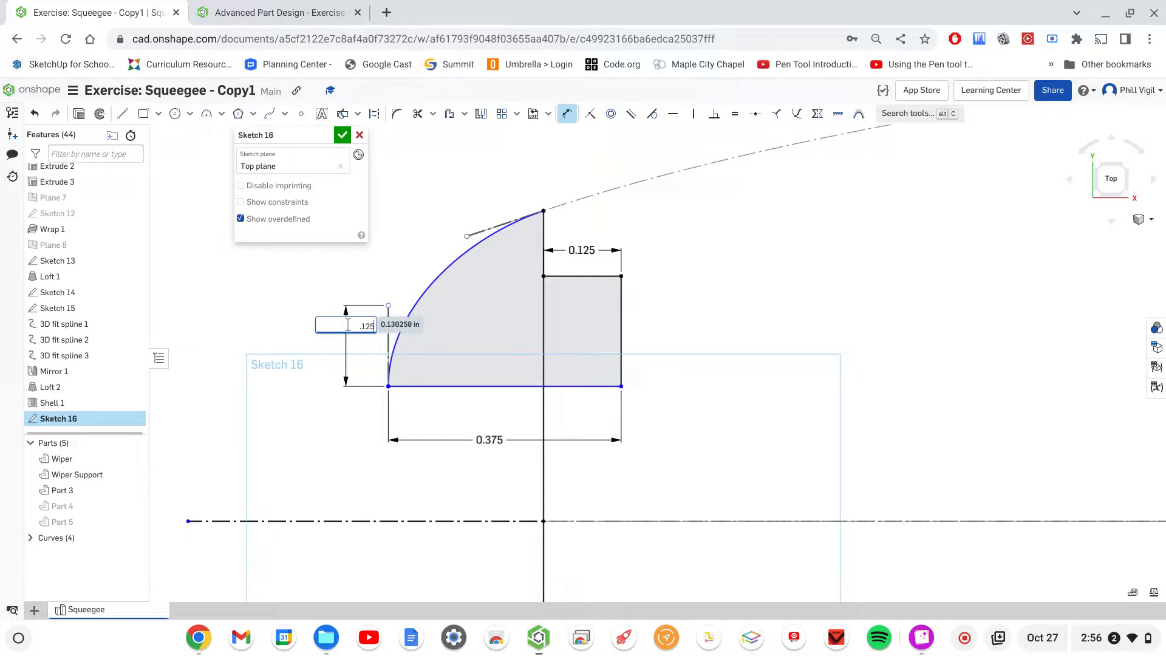
pyautogui.write('.125')
pyautogui.press('Return')
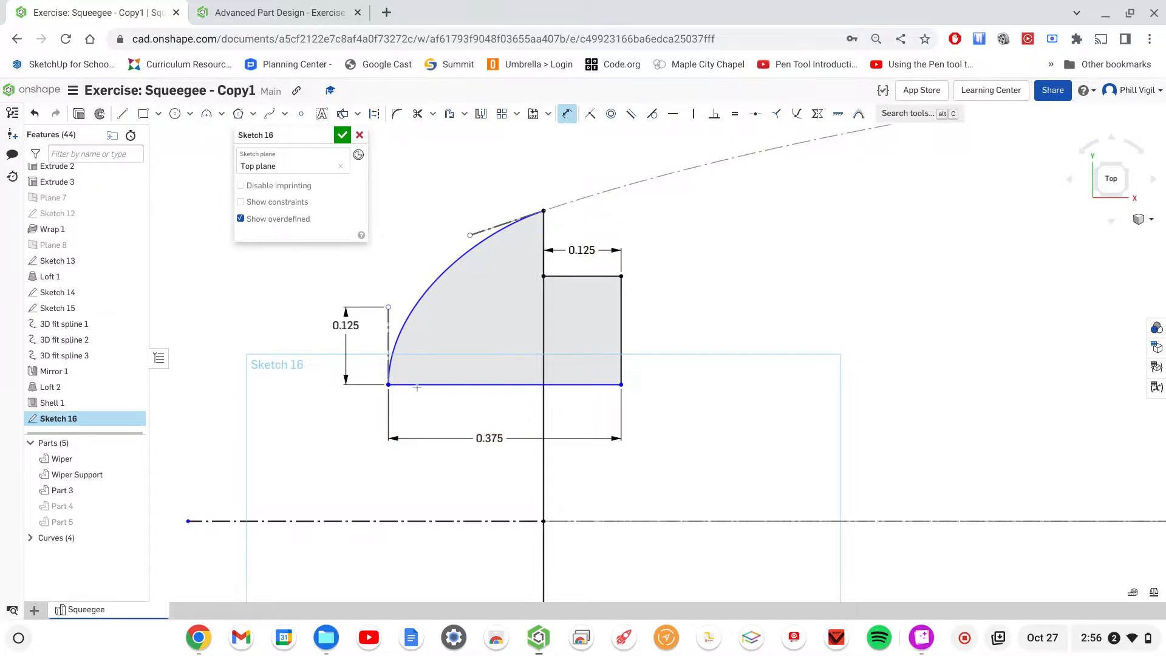
# Step: Set the distance between the handle axis and the profile's lower line to 0.25 in, and accept the sketch
pyautogui.click(430, 521)
pyautogui.click(443, 385)
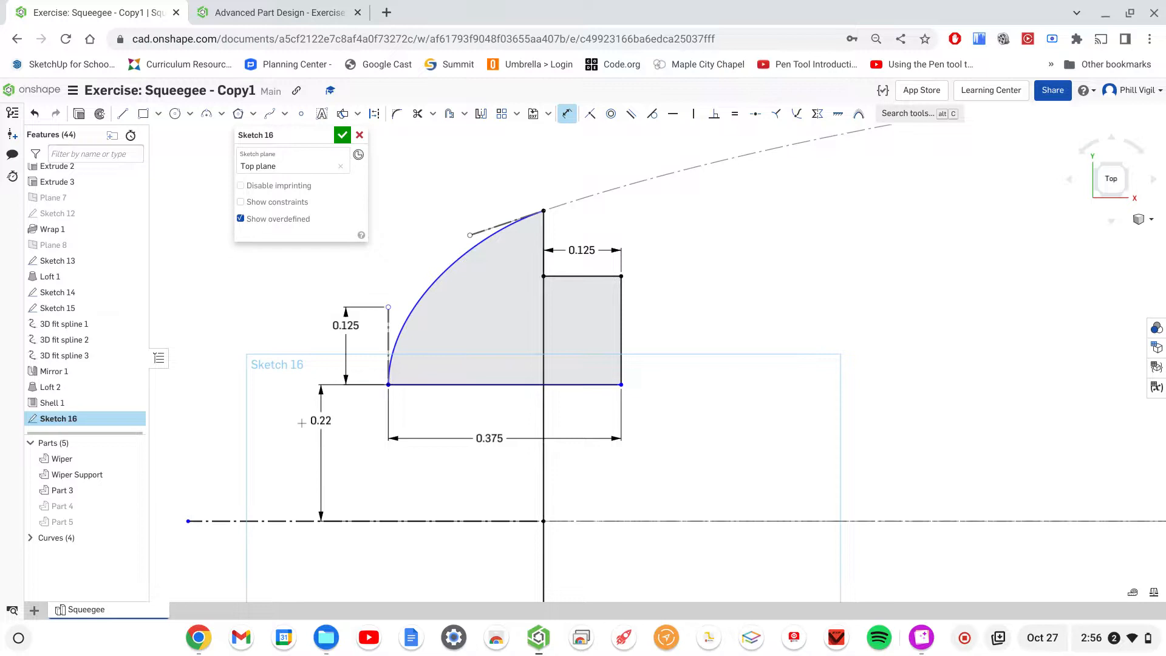
pyautogui.click(309, 442)
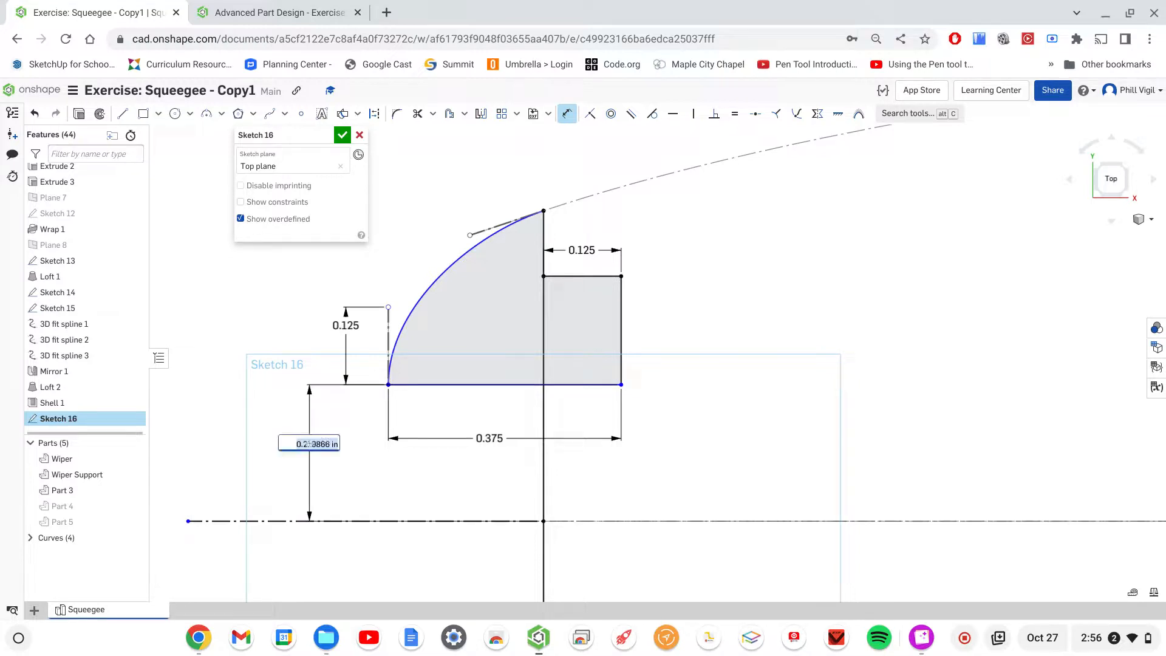
pyautogui.write('.25')
pyautogui.press('Return')
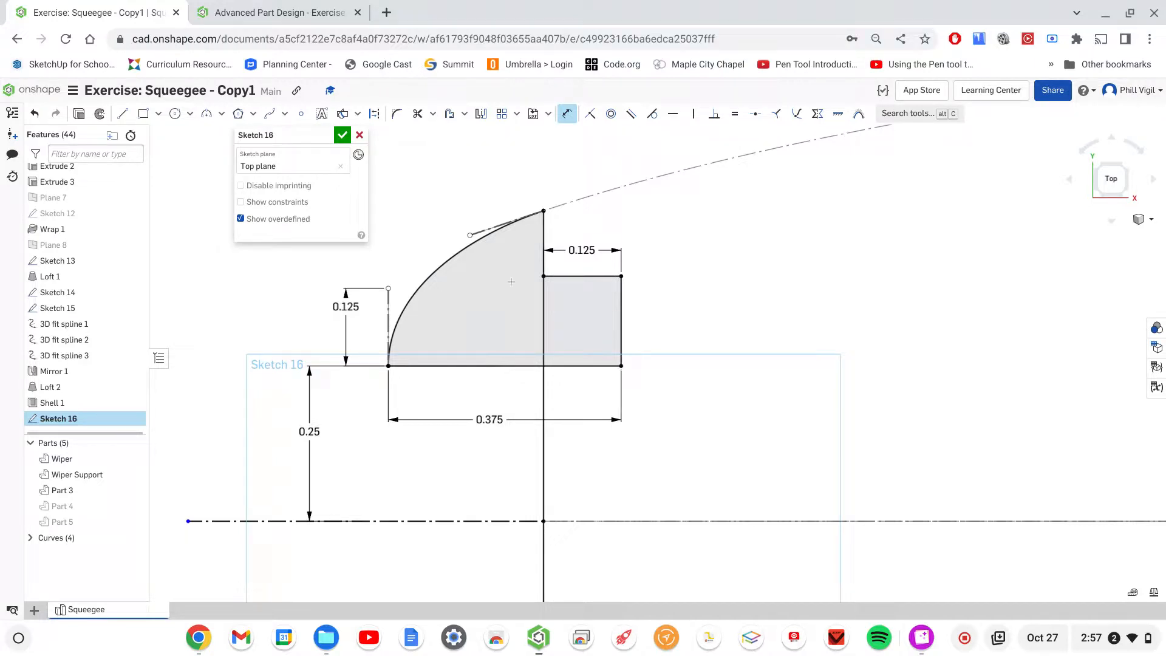
pyautogui.click(343, 136)
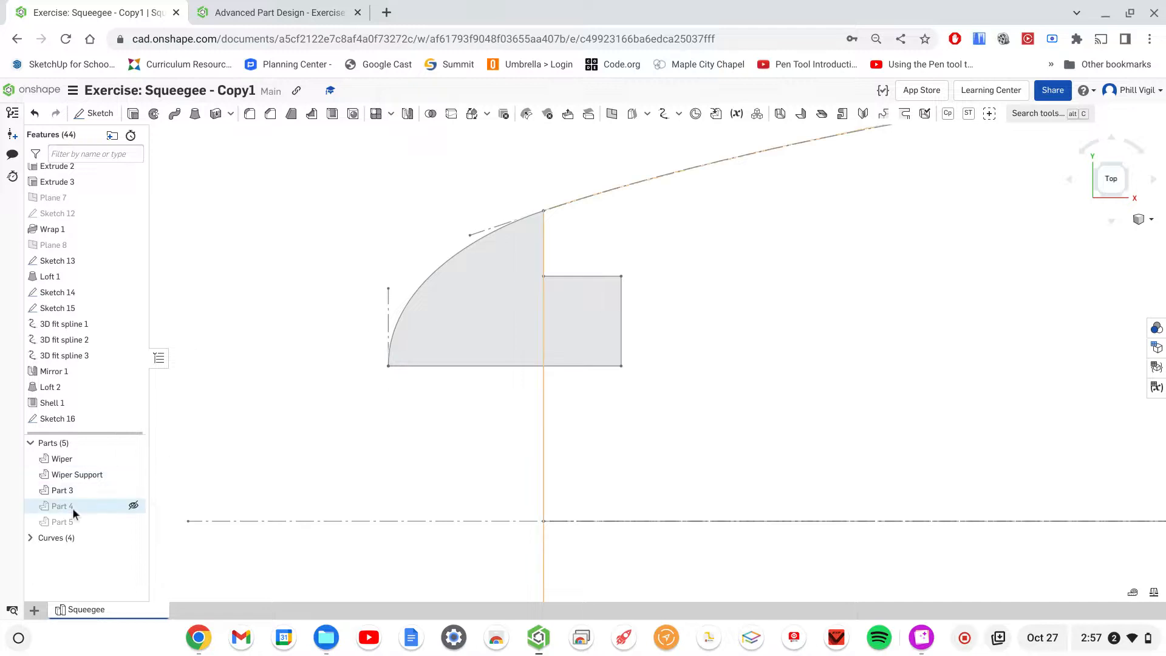
# Step: Show Part 4 and Part 5 again
pyautogui.click(133, 506)
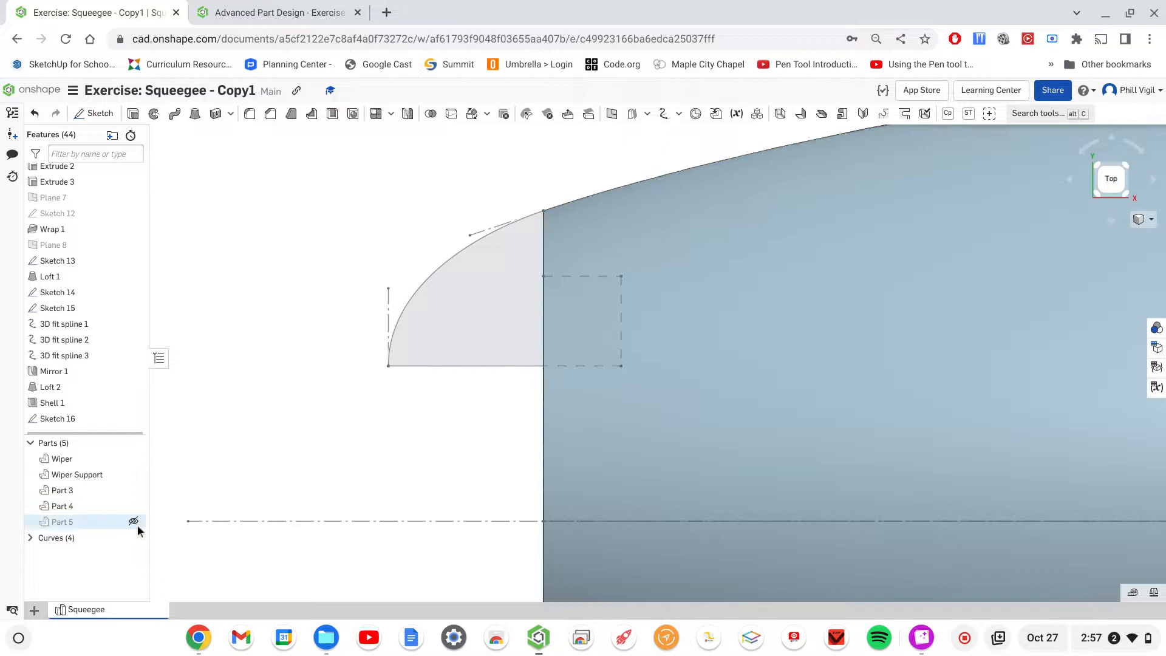
pyautogui.click(135, 522)
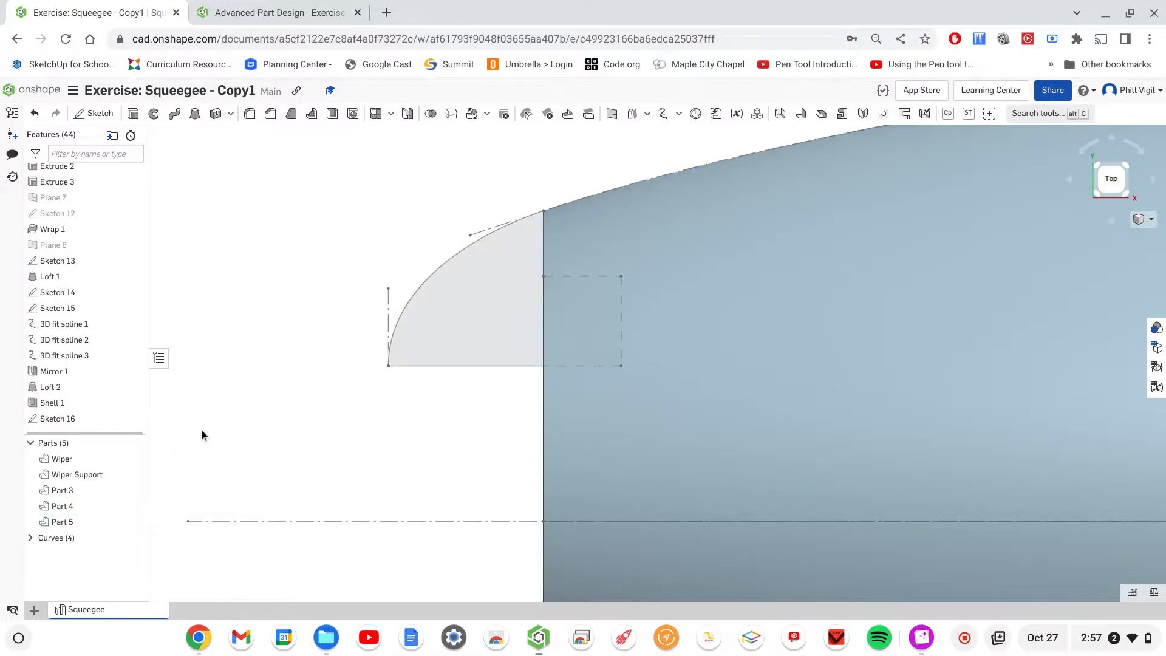
pyautogui.scroll(1, 225, 417)
pyautogui.scroll(3, 225, 417)
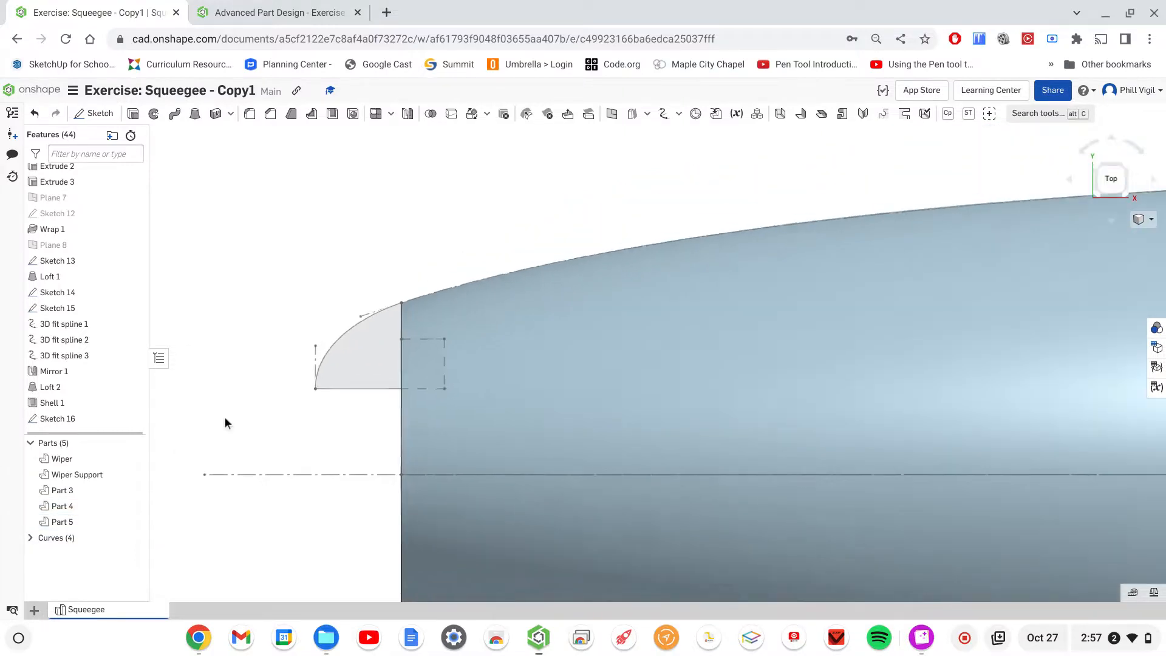
pyautogui.moveTo(342, 293); pyautogui.dragTo(372, 229, button='middle')
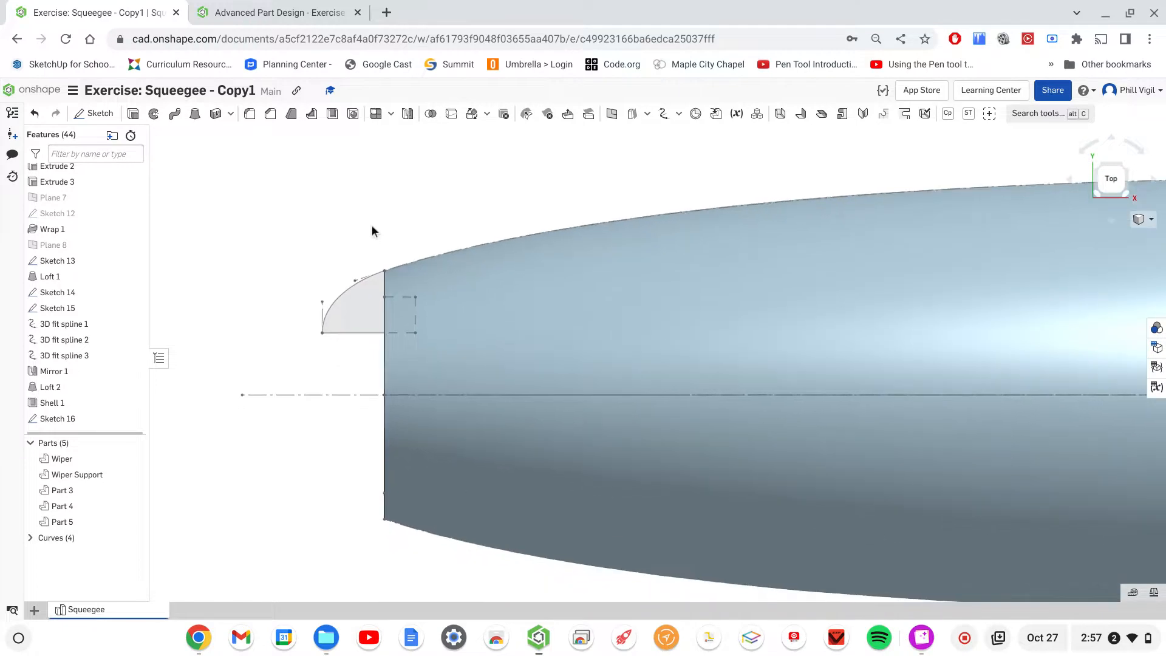
pyautogui.scroll(4, 543, 218)
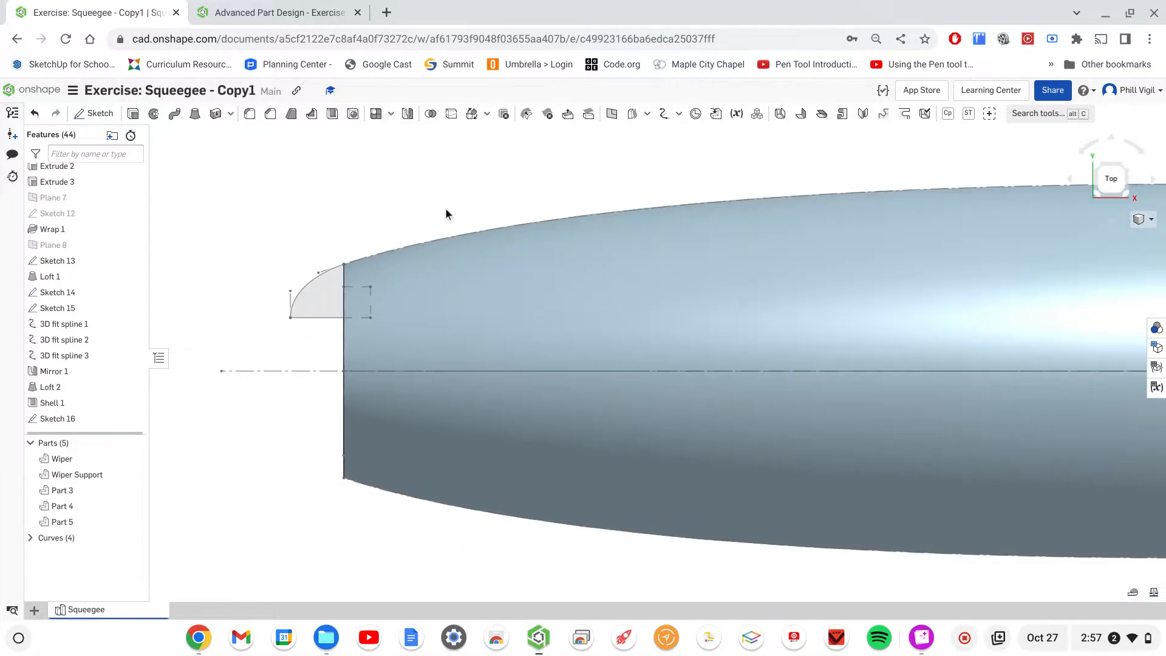
pyautogui.scroll(-2, 446, 221)
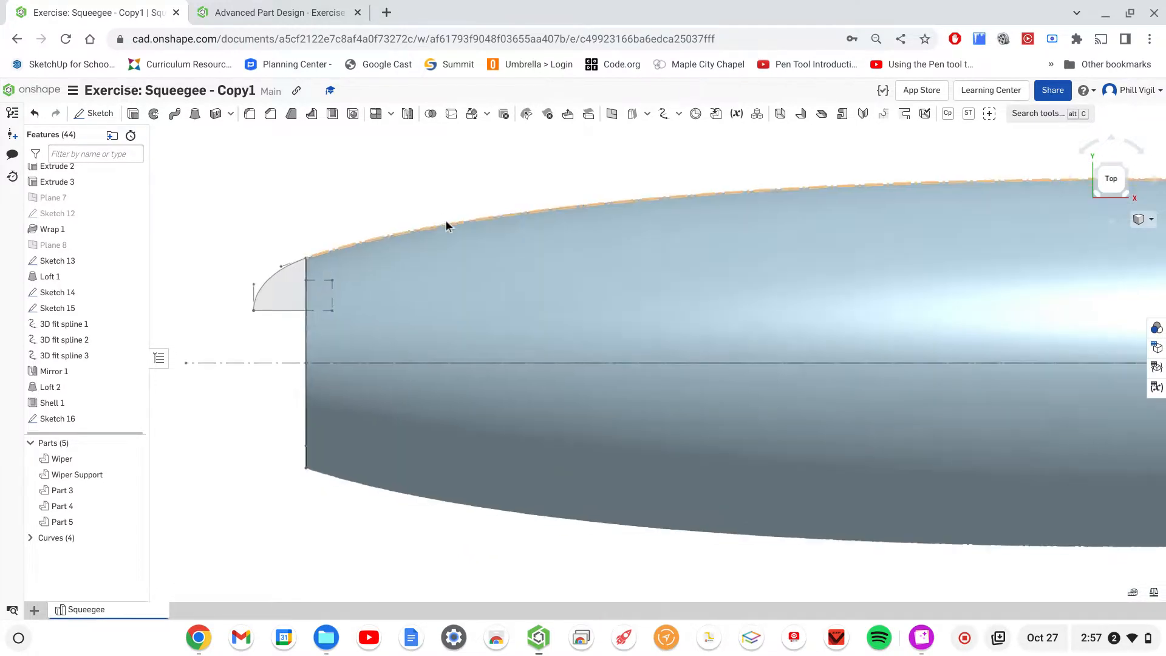
pyautogui.scroll(1, 631, 558)
pyautogui.scroll(-3, 632, 553)
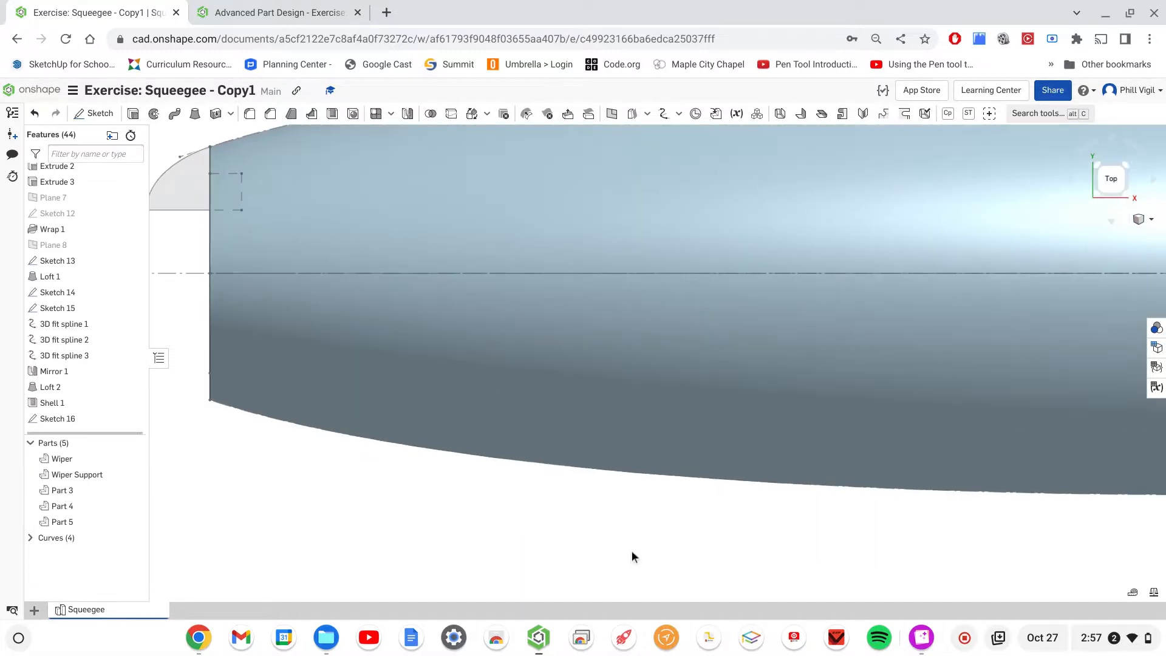
pyautogui.scroll(2, 631, 550)
pyautogui.scroll(5, 631, 549)
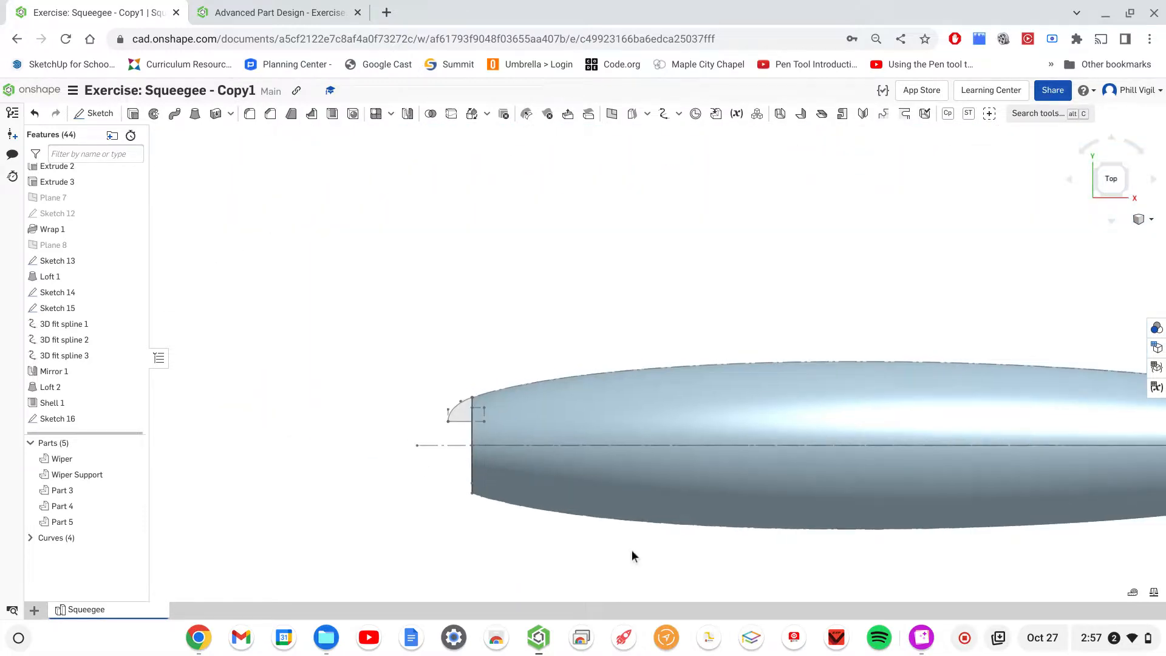
pyautogui.moveTo(631, 549); pyautogui.dragTo(391, 387, button='middle')
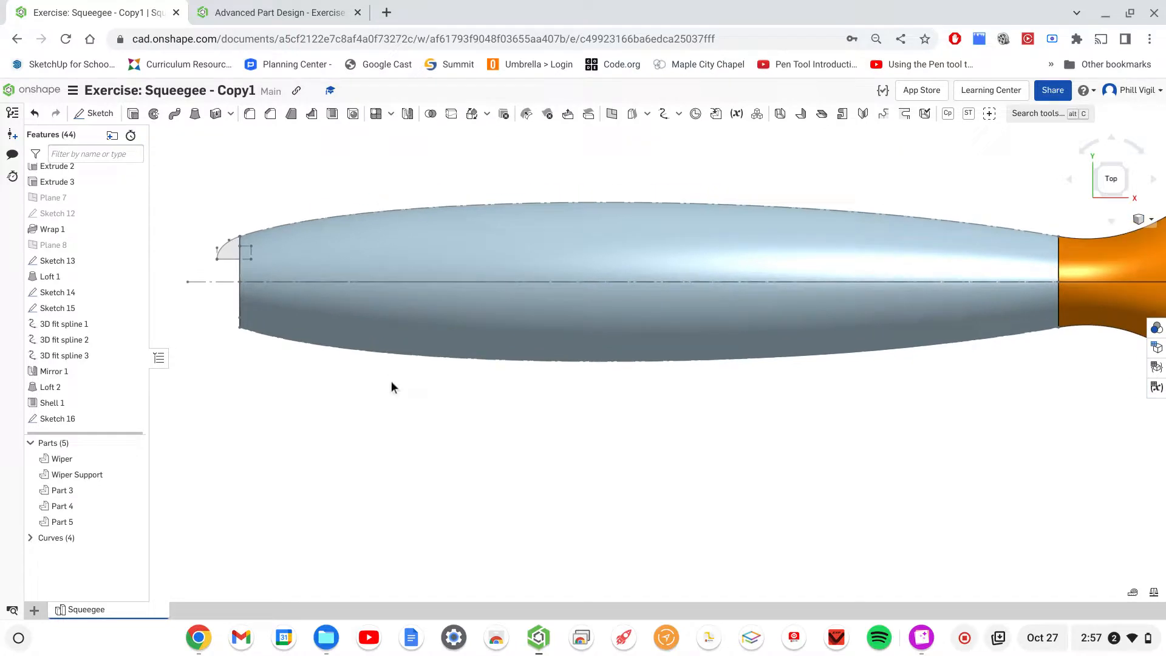
# Step: Union Part 5 and Part 4 into a single handle body with a Boolean feature
pyautogui.click(430, 115)
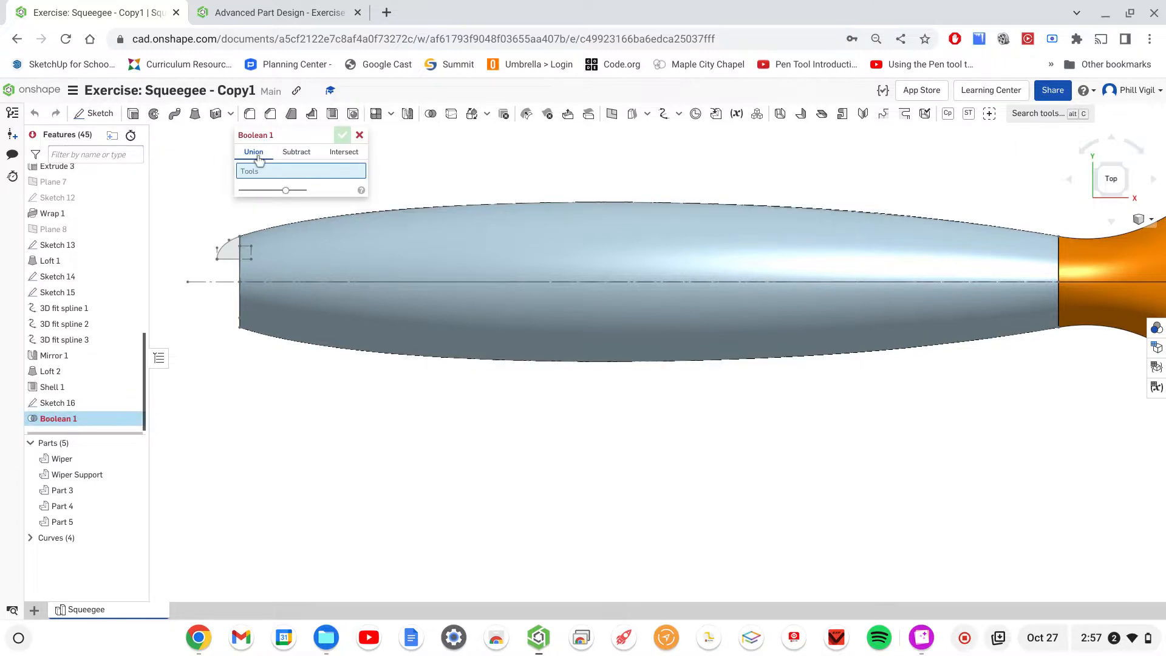
pyautogui.click(63, 522)
pyautogui.click(85, 506)
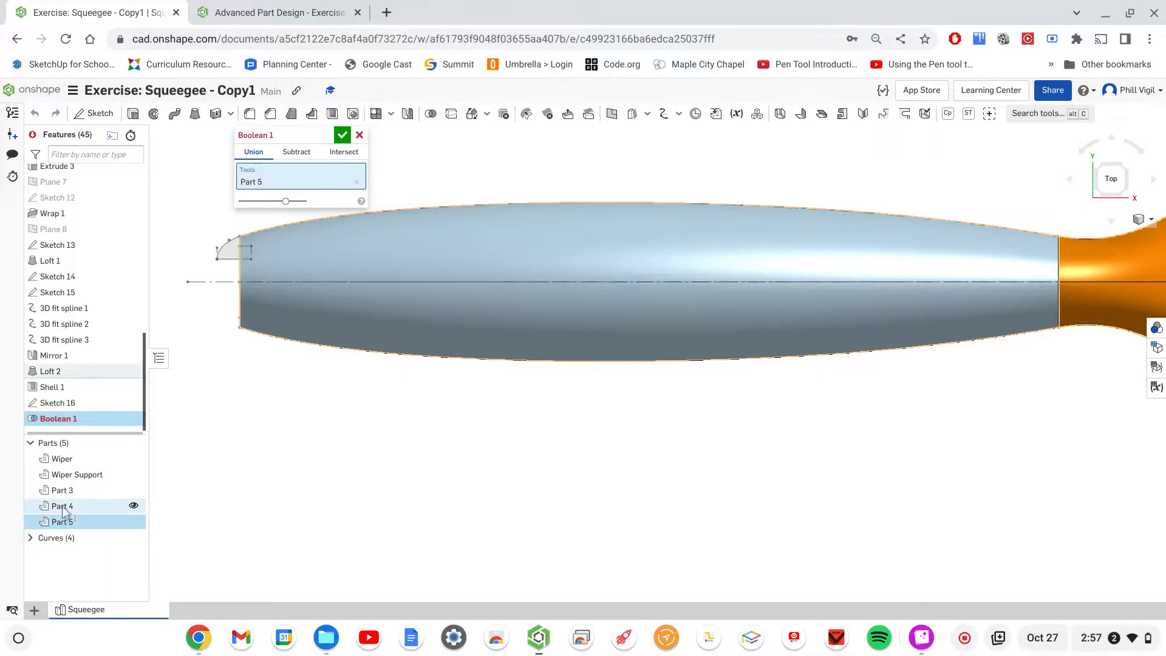
pyautogui.click(95, 506)
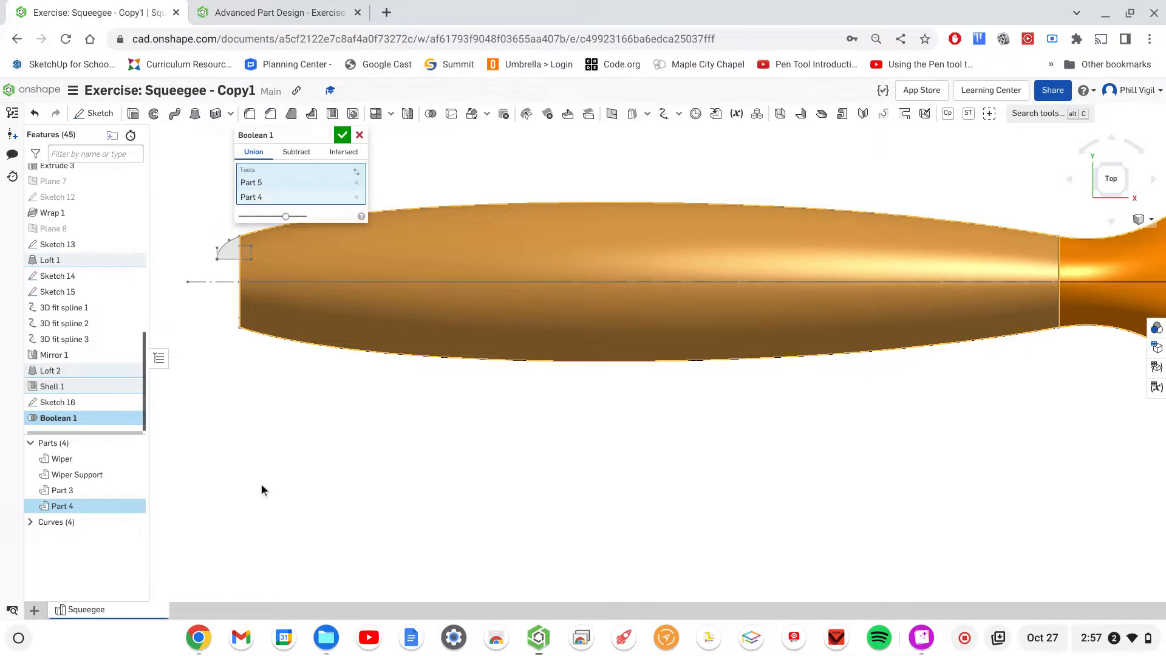
pyautogui.click(343, 137)
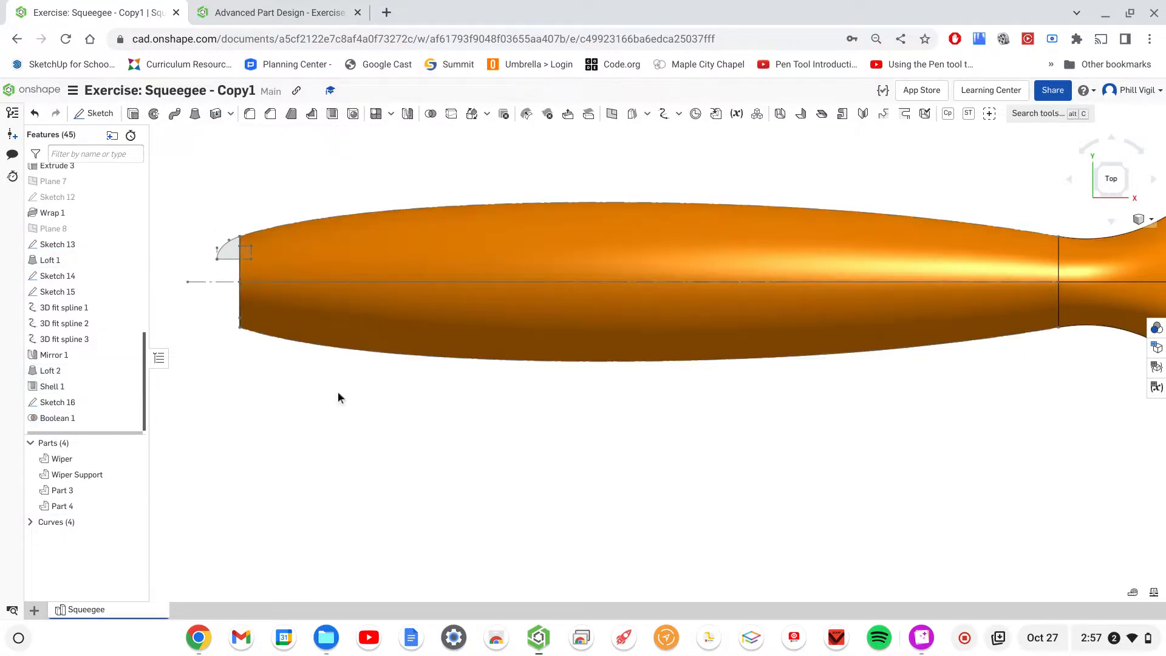
# Step: Start a solid sweep with only the faces of Sketch 16, the end cap profile, as the region to sweep
pyautogui.moveTo(359, 437); pyautogui.dragTo(397, 417, button='right')
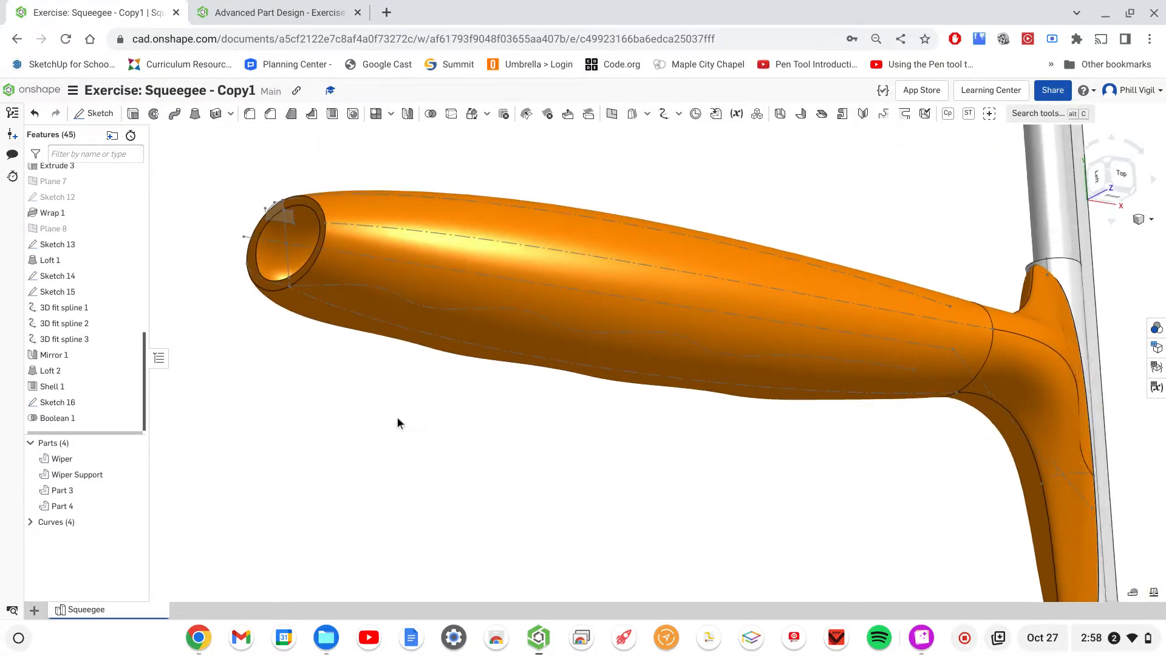
pyautogui.moveTo(442, 416); pyautogui.dragTo(494, 440, button='middle')
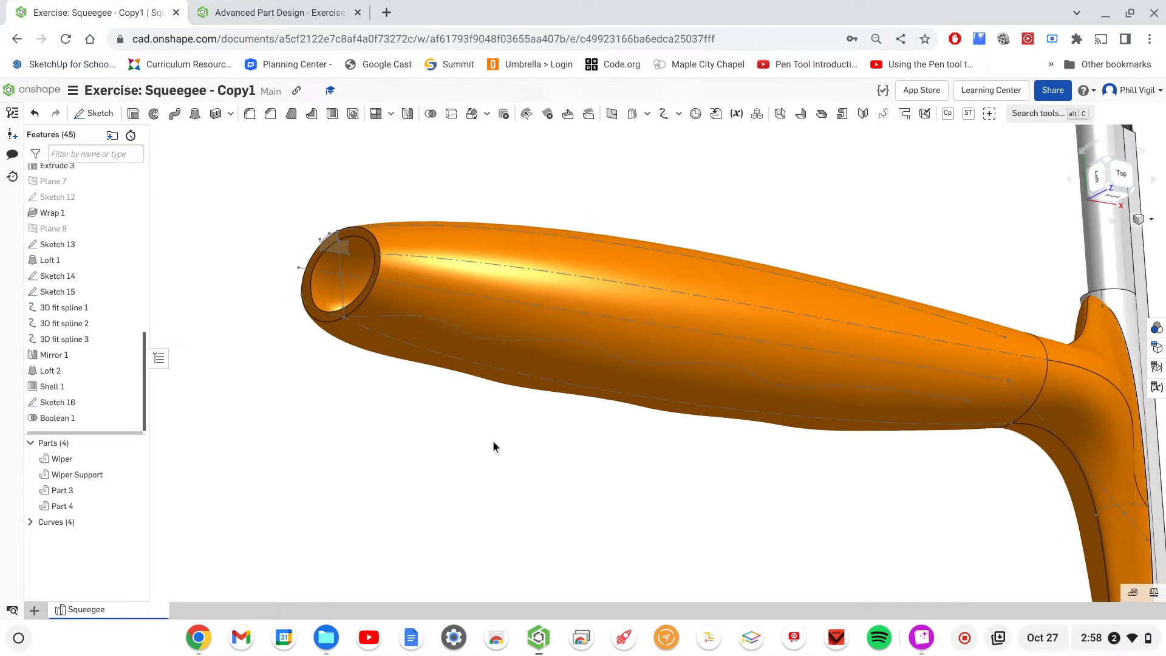
pyautogui.moveTo(454, 443); pyautogui.dragTo(445, 456, button='right')
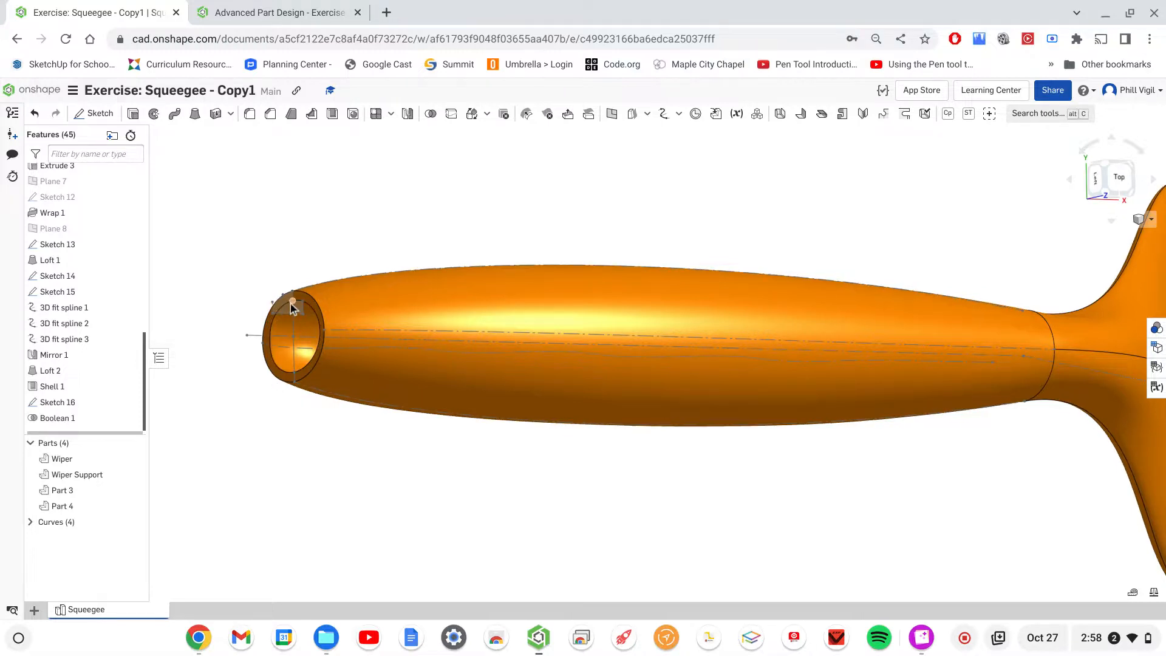
pyautogui.click(176, 114)
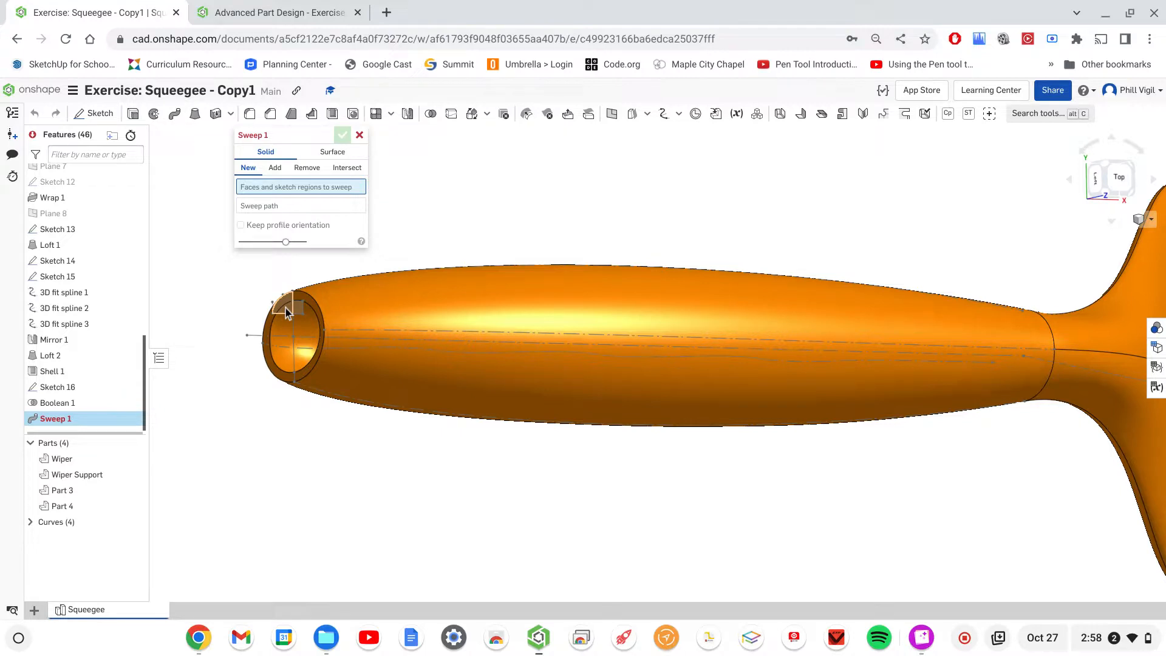
pyautogui.click(56, 387)
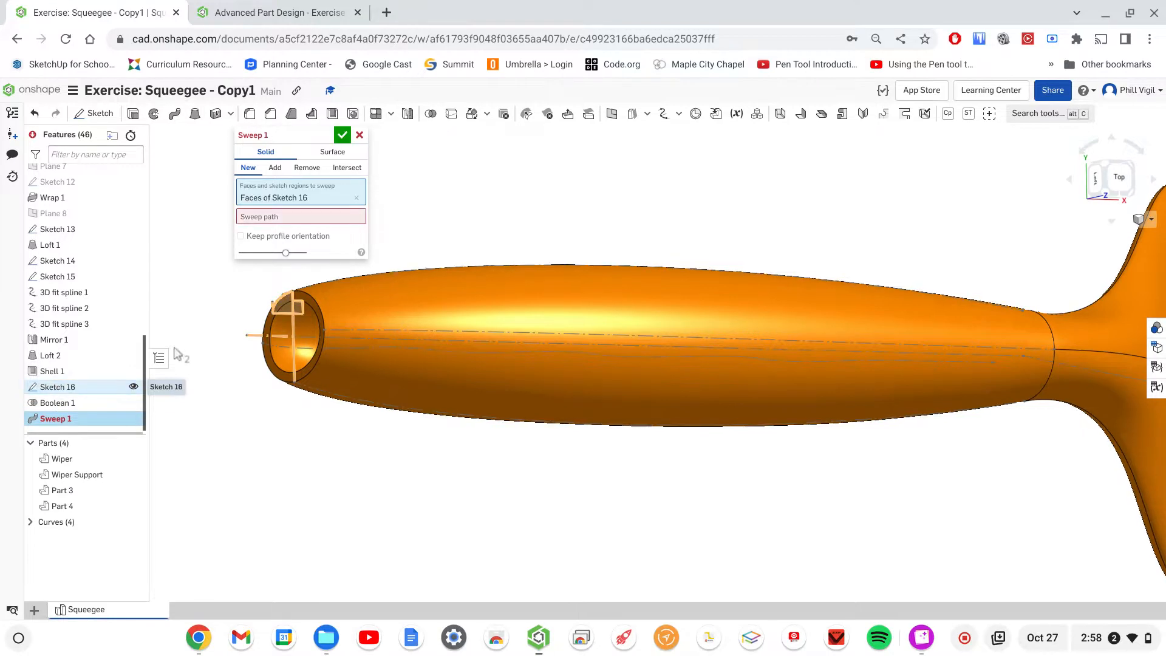
pyautogui.click(320, 315)
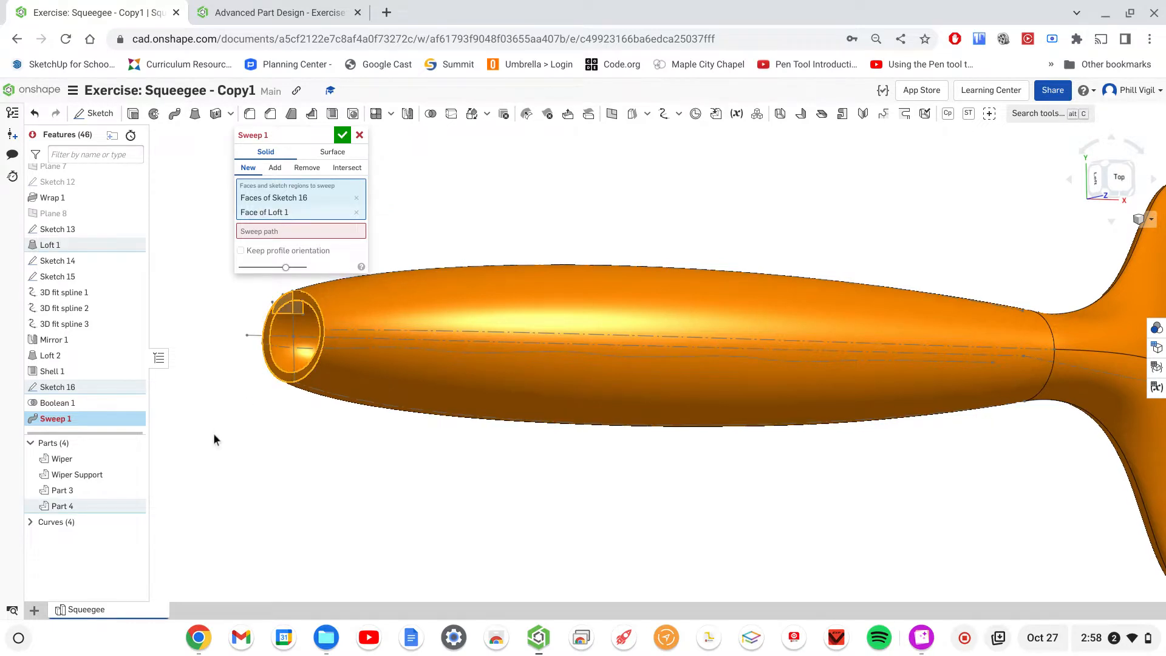
pyautogui.click(356, 213)
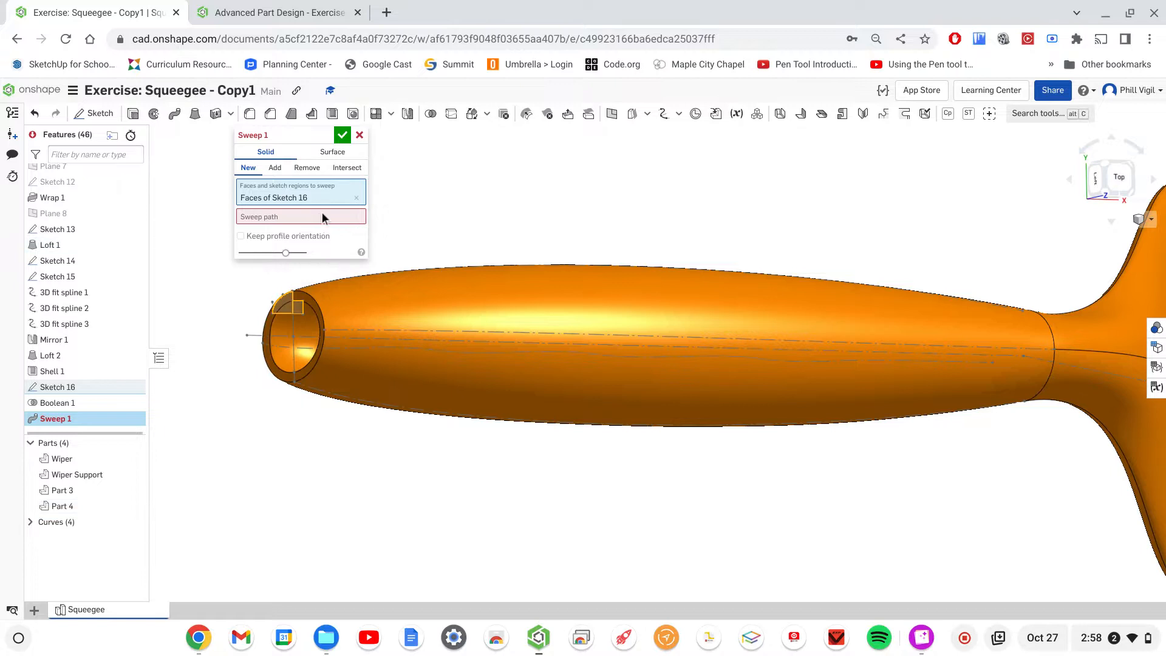
# Step: Assign three consecutive outer rim edges of the handle's open end as the sweep path
pyautogui.click(310, 217)
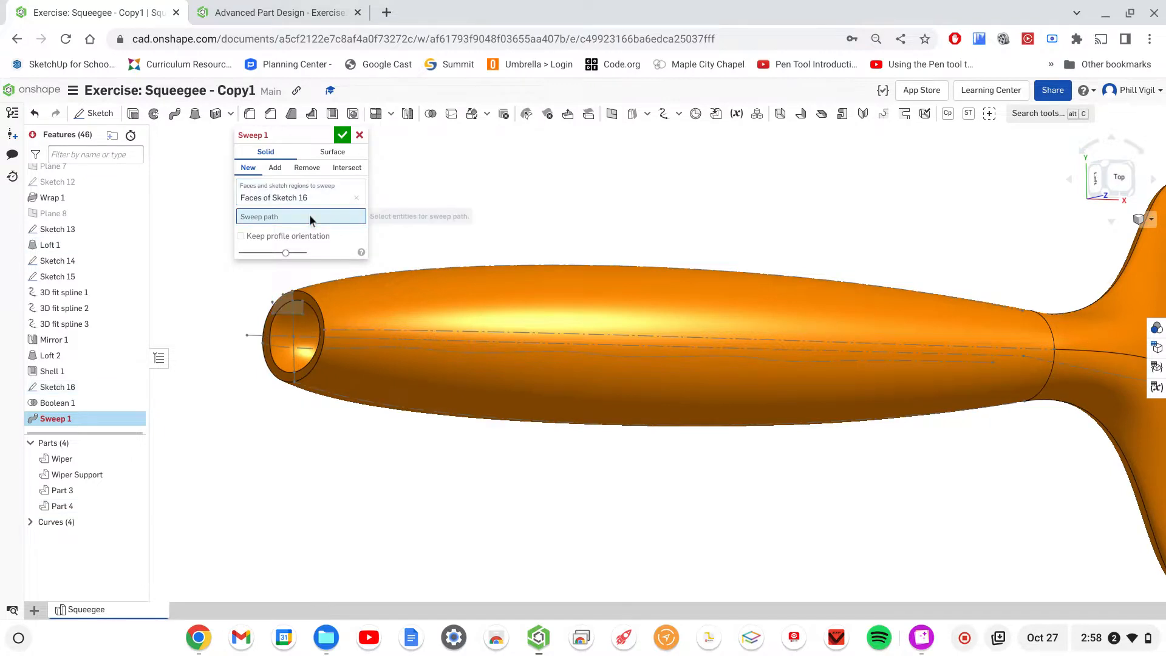
pyautogui.click(321, 308)
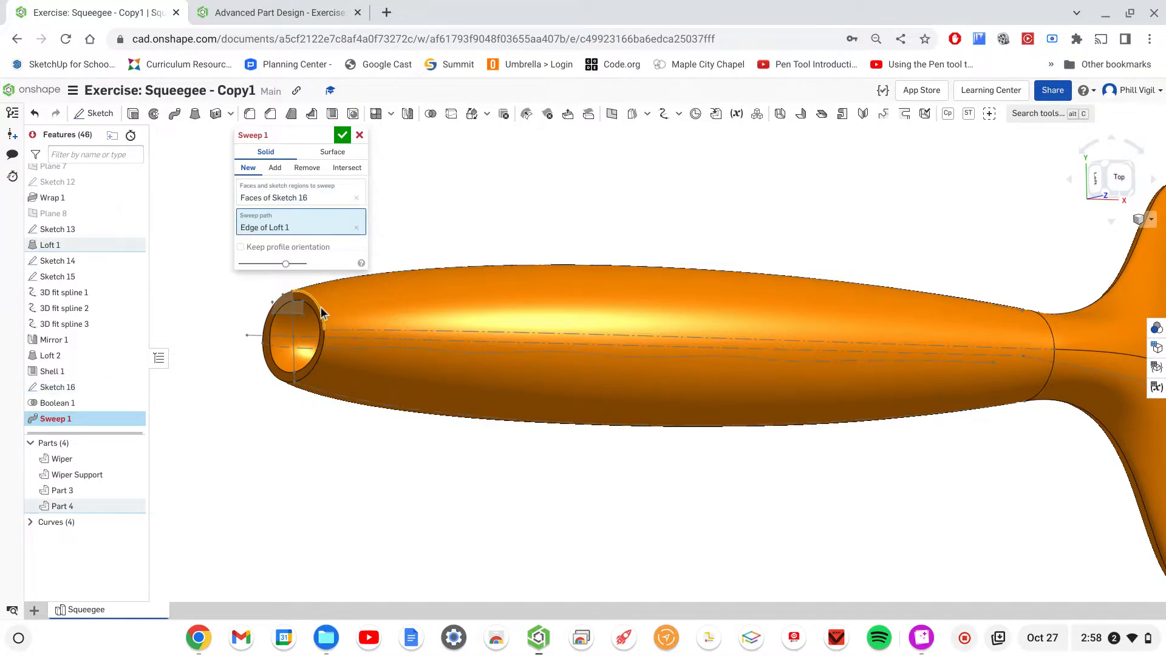
pyautogui.click(326, 351)
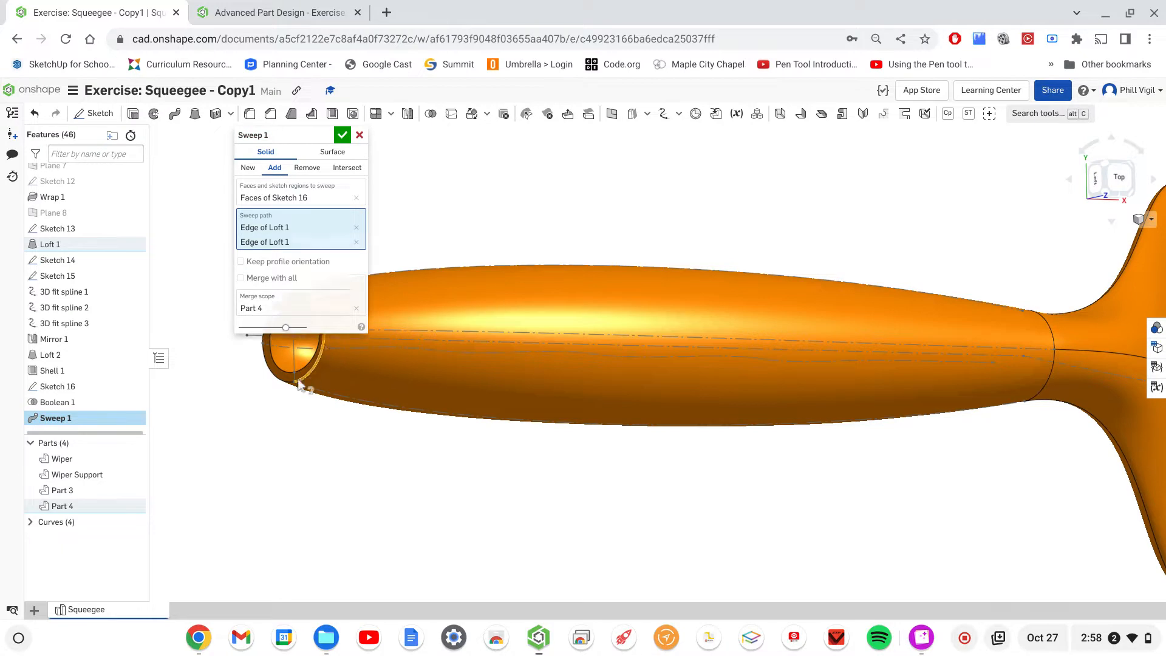
pyautogui.click(274, 377)
pyautogui.click(275, 377)
pyautogui.moveTo(393, 474); pyautogui.dragTo(534, 528, button='middle')
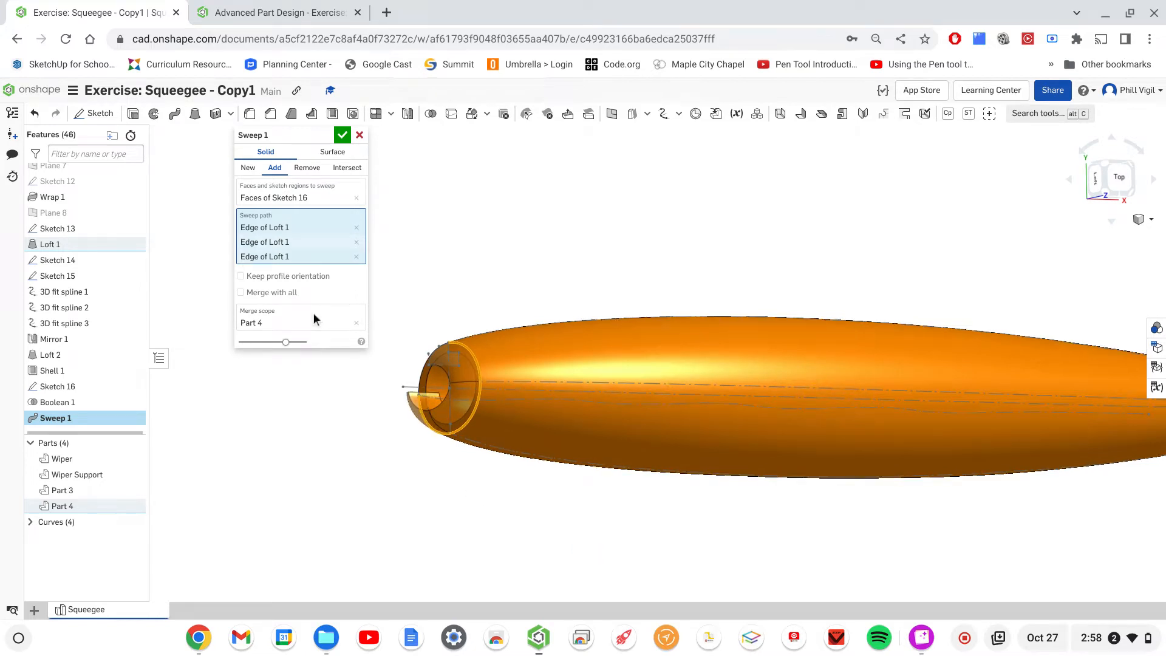
# Step: Make the sweep a new part, add the remaining outer rim edge to its path, and accept the feature
pyautogui.click(247, 169)
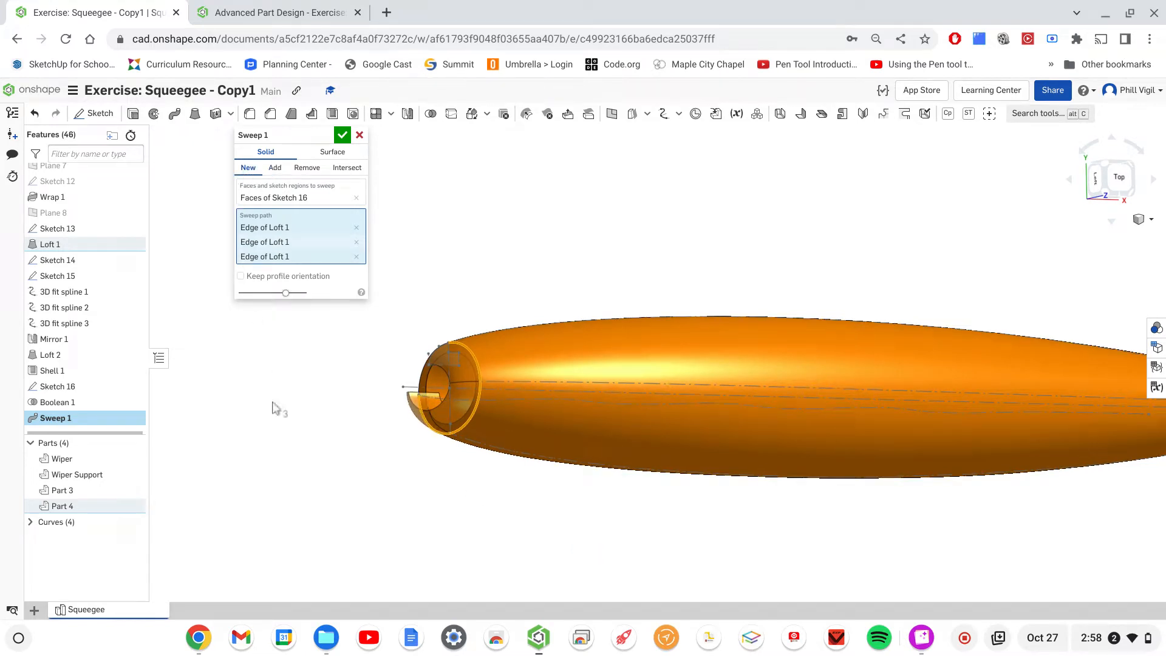
pyautogui.moveTo(348, 469); pyautogui.dragTo(357, 477, button='right')
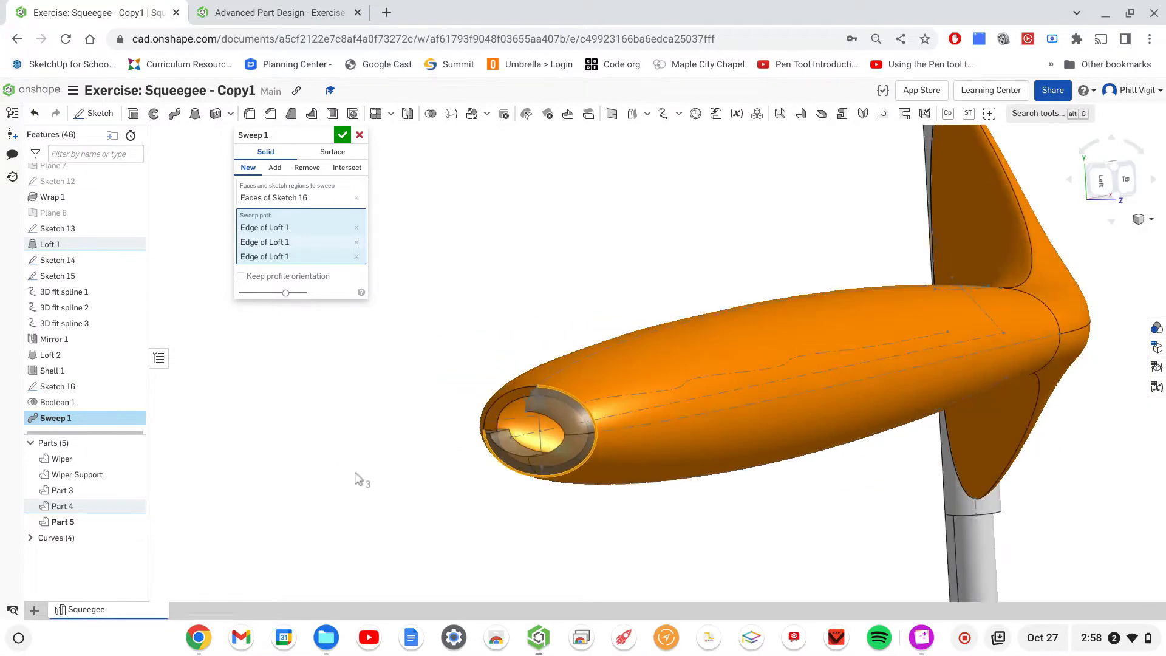
pyautogui.click(503, 403)
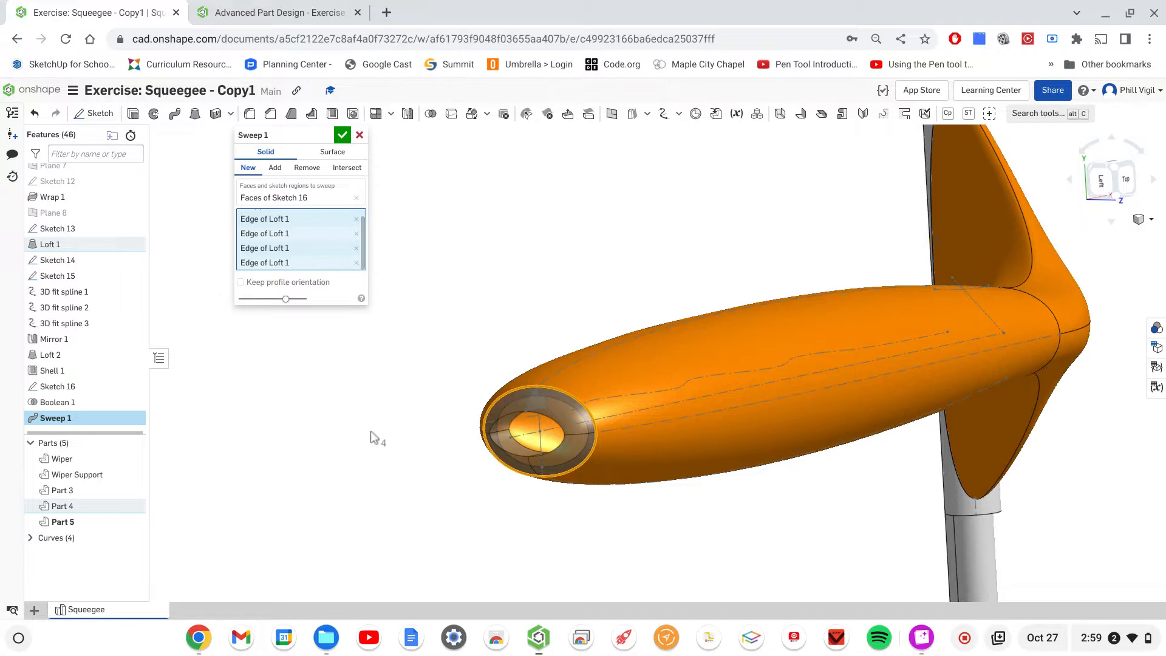
pyautogui.moveTo(367, 361)
pyautogui.mouseDown(button='right')
pyautogui.moveTo(377, 403)
pyautogui.moveTo(338, 443)
pyautogui.mouseUp(button='right')
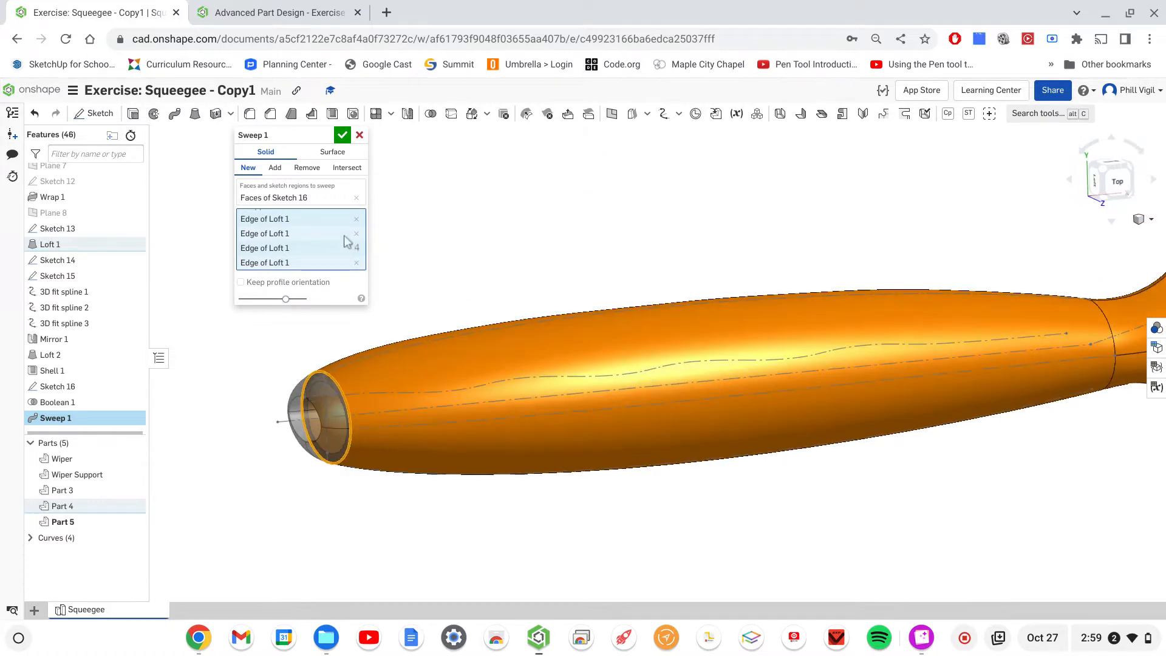
pyautogui.click(344, 136)
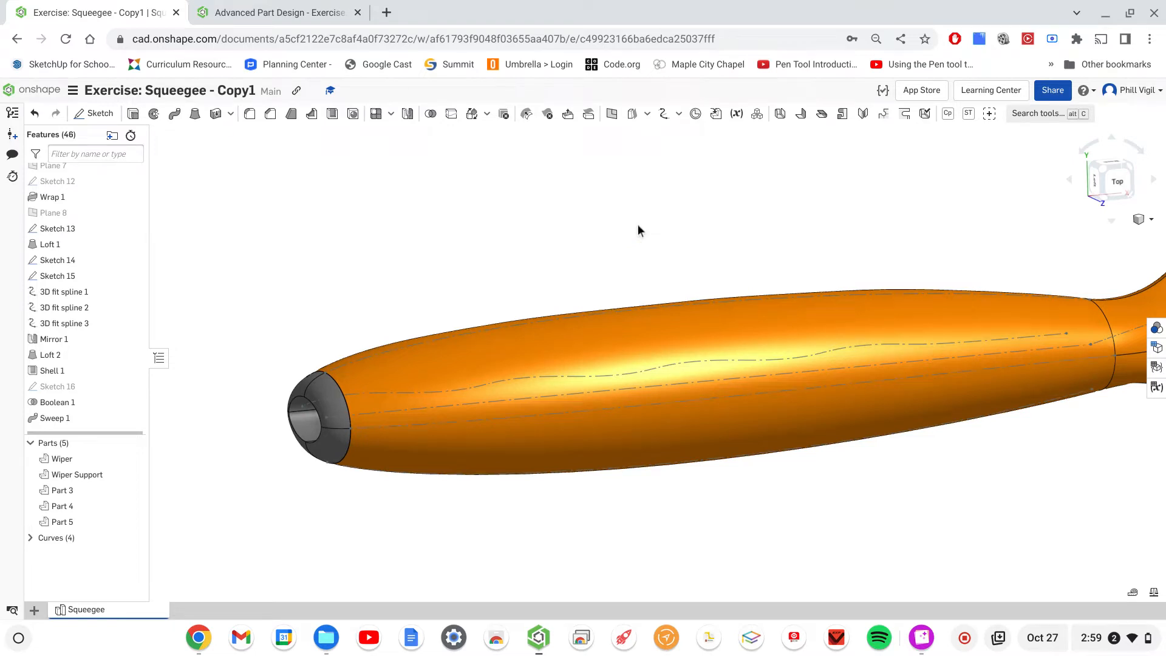
# Step: Start a new sketch on the Right plane at the handle's end
pyautogui.moveTo(637, 229); pyautogui.dragTo(627, 229, button='right')
pyautogui.moveTo(626, 230)
pyautogui.mouseDown(button='right')
pyautogui.moveTo(599, 226)
pyautogui.moveTo(620, 229)
pyautogui.mouseUp(button='right')
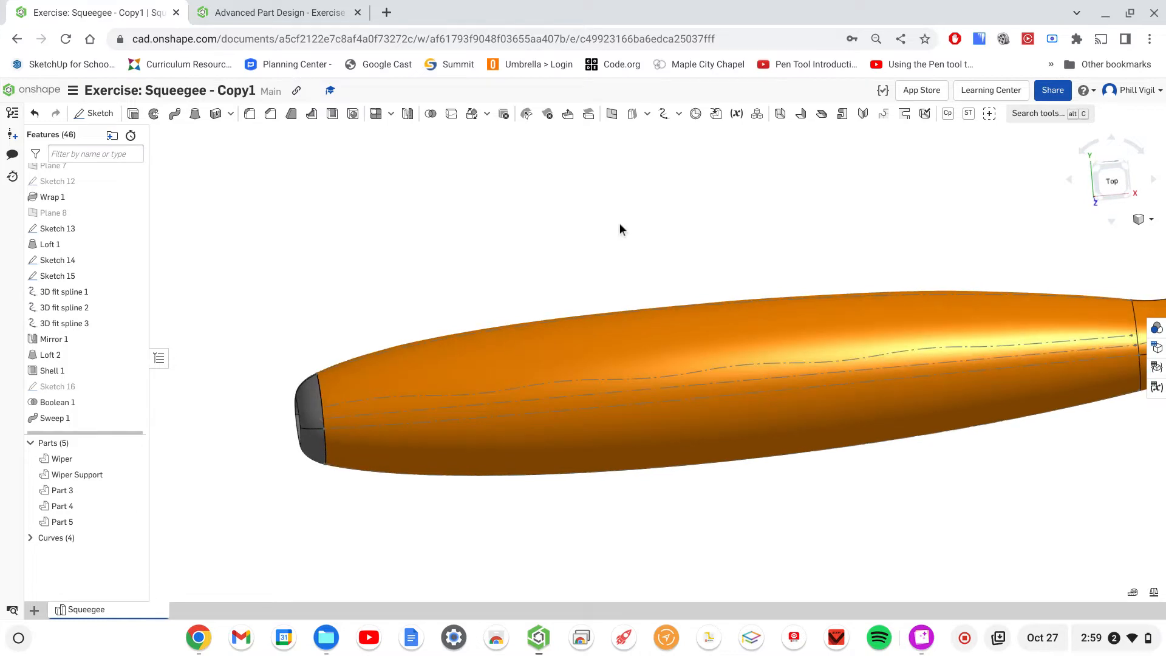
pyautogui.scroll(10, 122, 237)
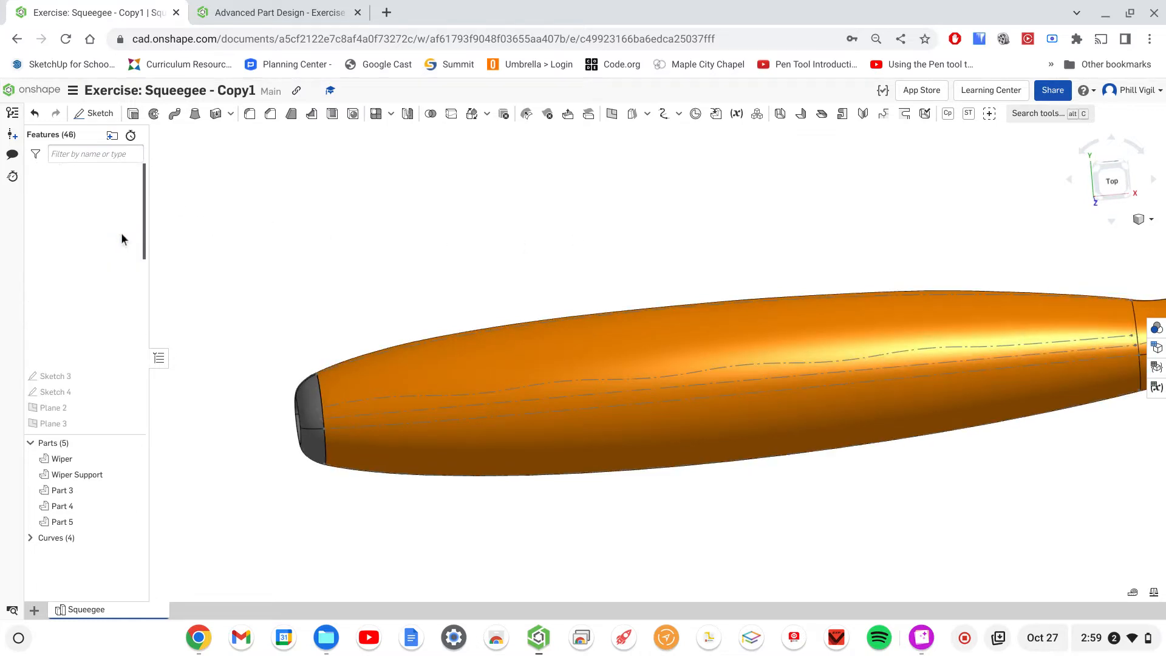
pyautogui.click(99, 117)
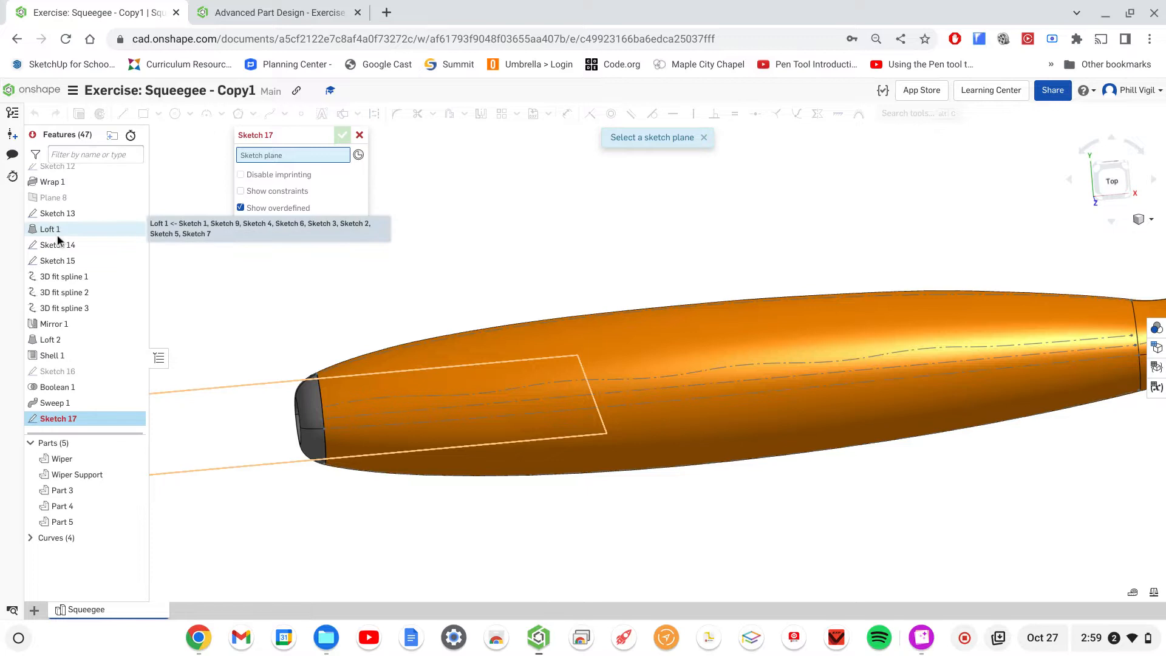
pyautogui.scroll(8, 91, 239)
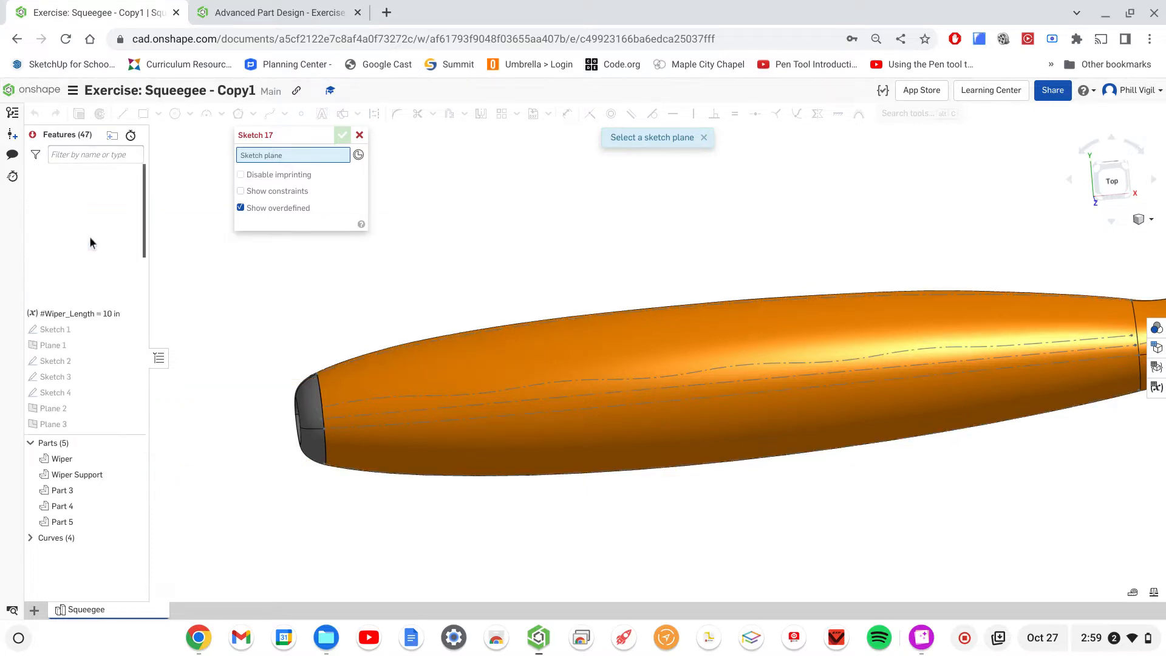
pyautogui.click(60, 234)
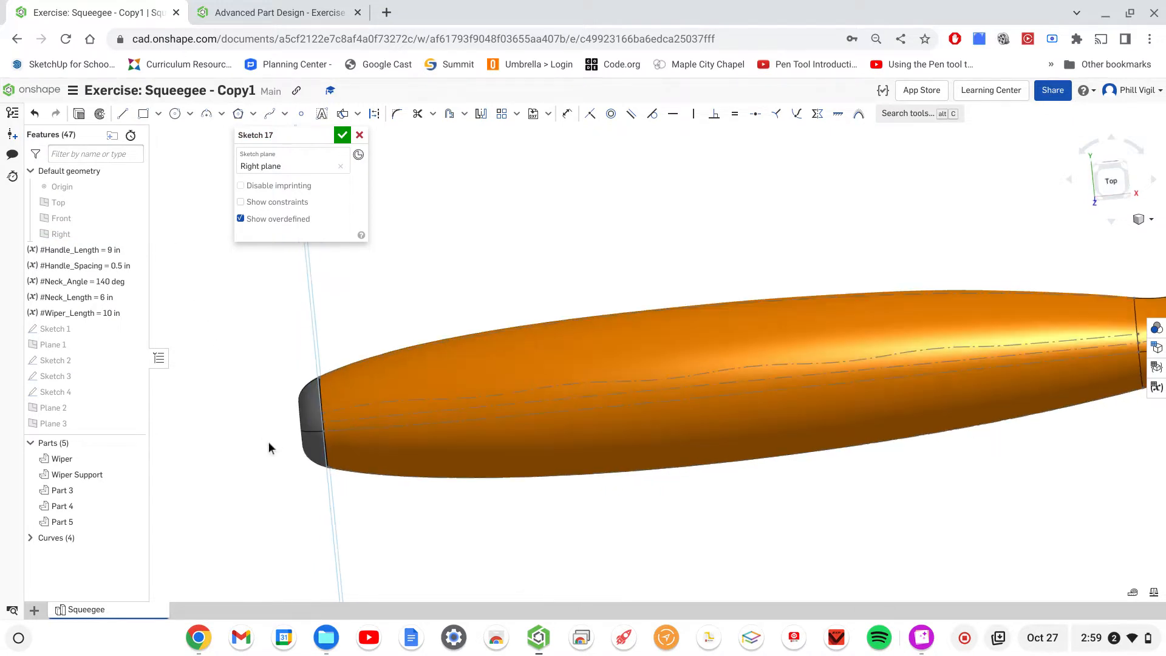
# Step: Hide the handle body, Part 4, leaving the swept end cap ring and its inner side exposed for sketching
pyautogui.scroll(3, 325, 437)
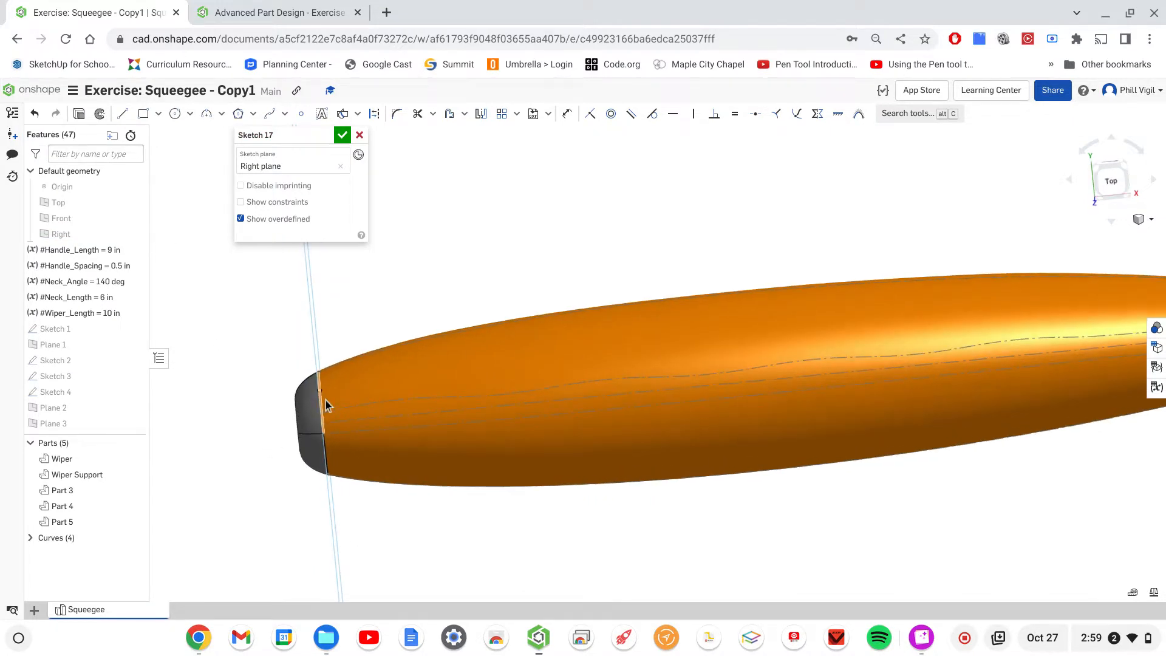
pyautogui.scroll(3, 326, 398)
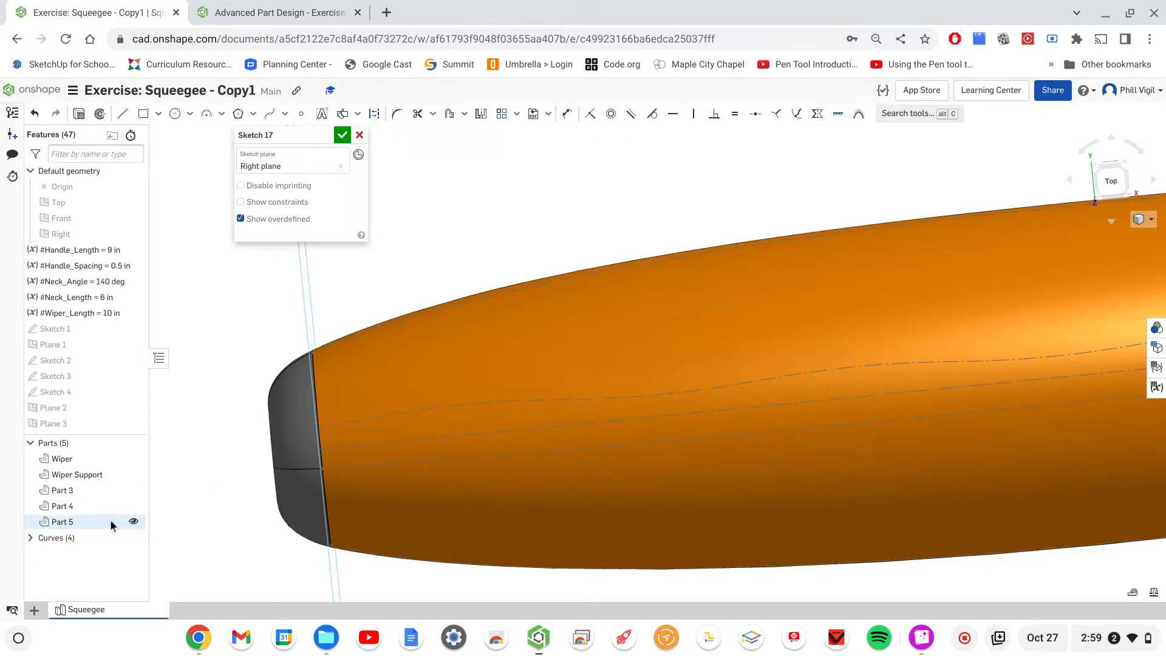
pyautogui.click(134, 505)
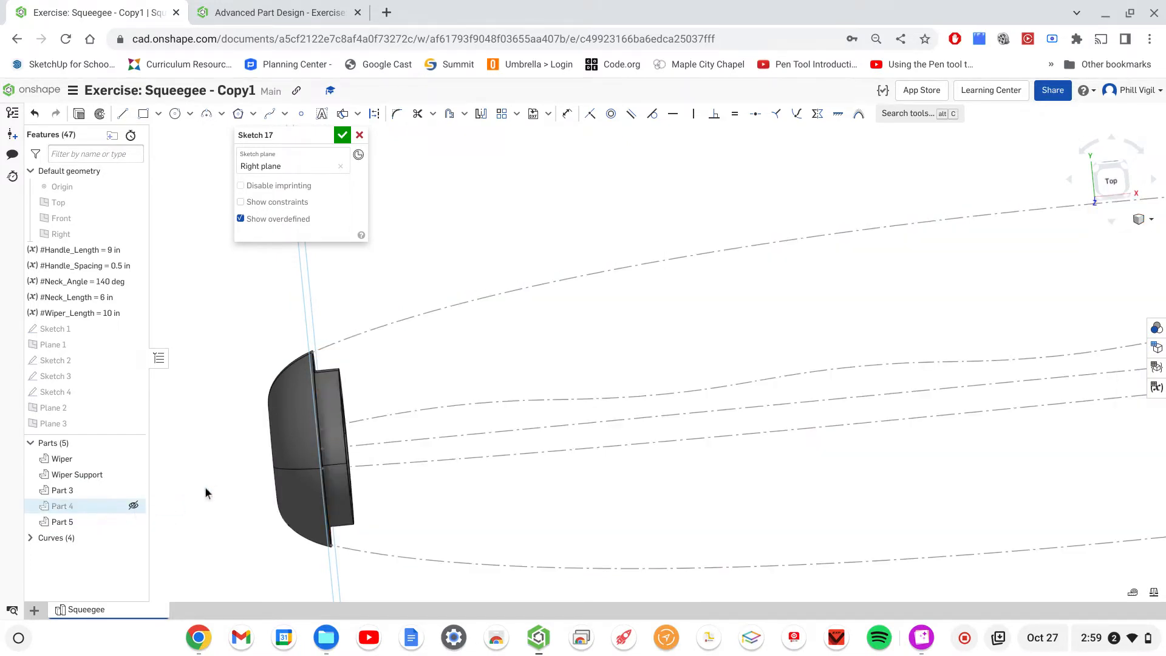
pyautogui.moveTo(490, 372); pyautogui.dragTo(449, 379, button='right')
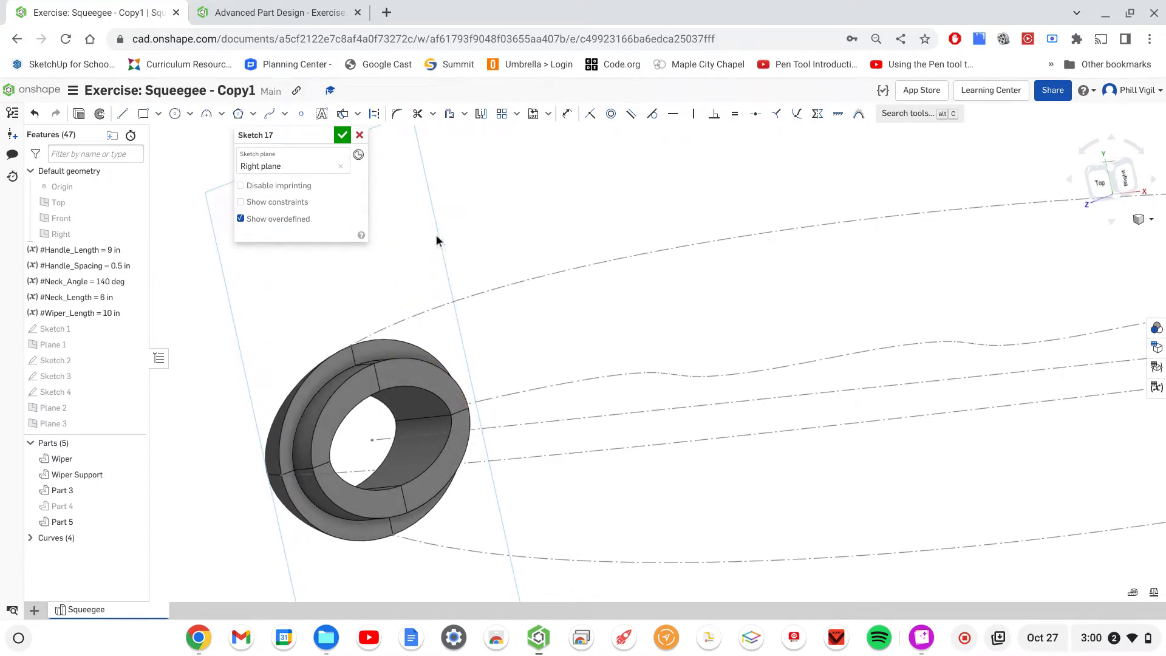
# Step: Project the inner rim edges of the end cap ring into the sketch with Use to form a closed loop, and accept the sketch
pyautogui.click(358, 116)
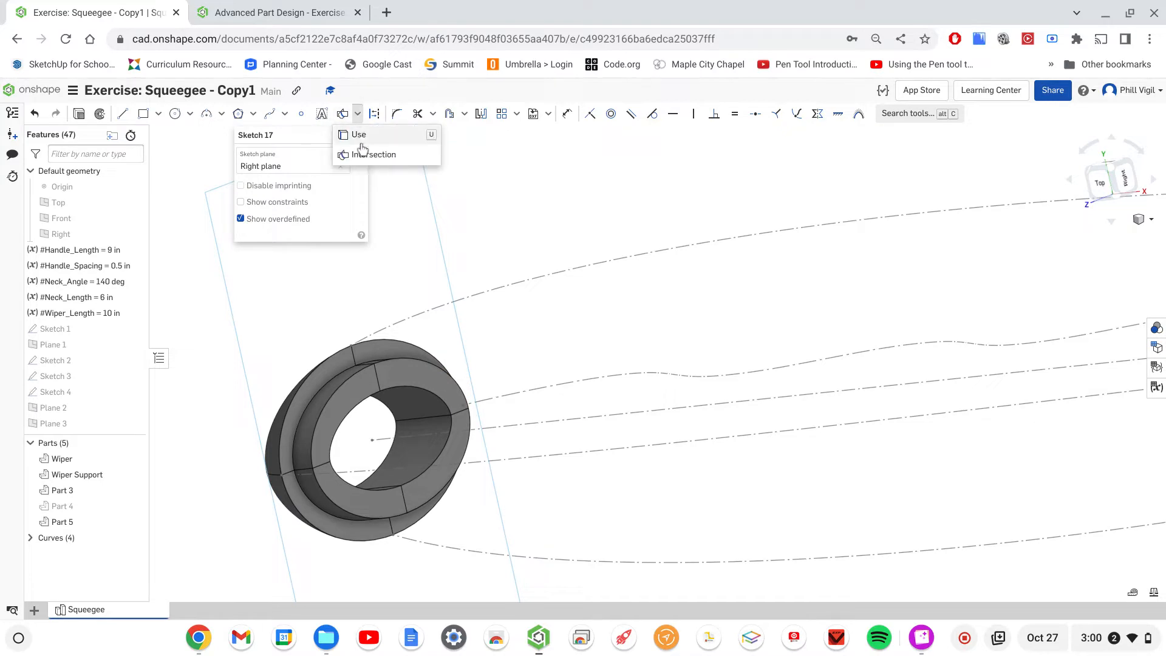
pyautogui.click(363, 136)
pyautogui.click(423, 389)
pyautogui.click(424, 389)
pyautogui.click(357, 406)
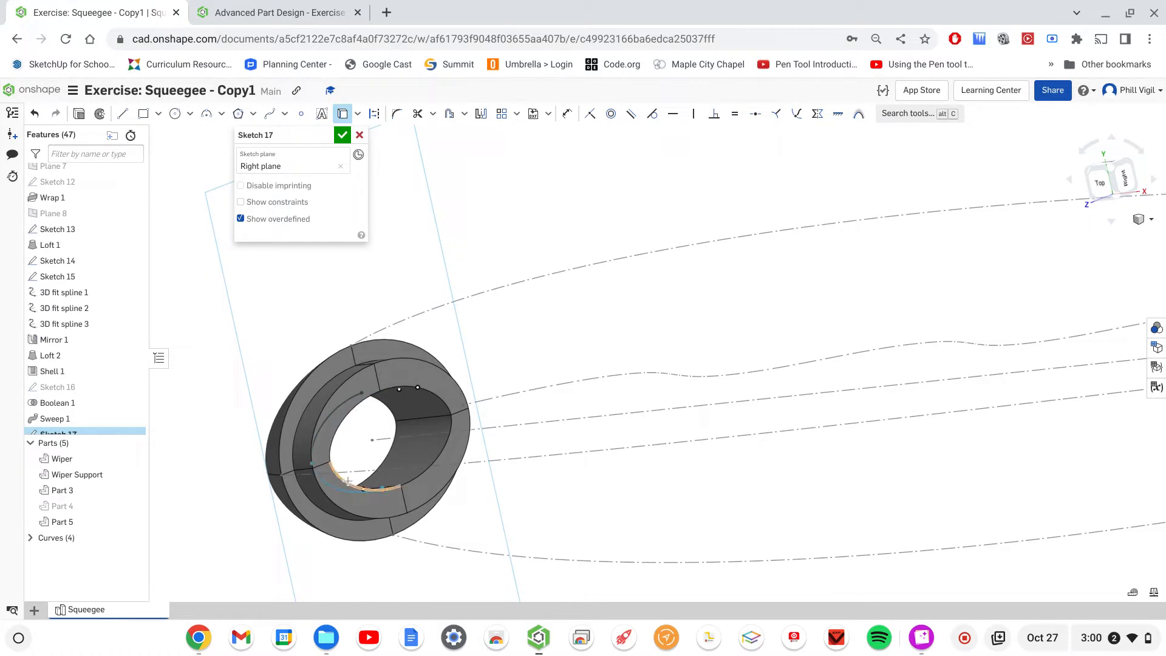
pyautogui.click(423, 472)
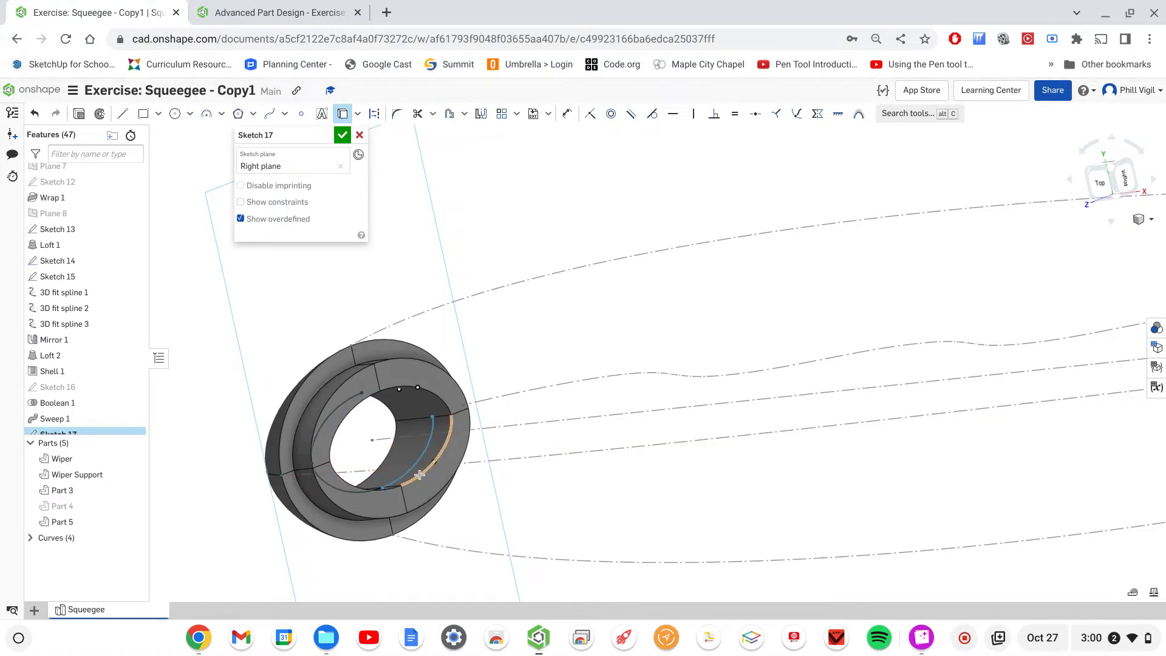
pyautogui.click(434, 393)
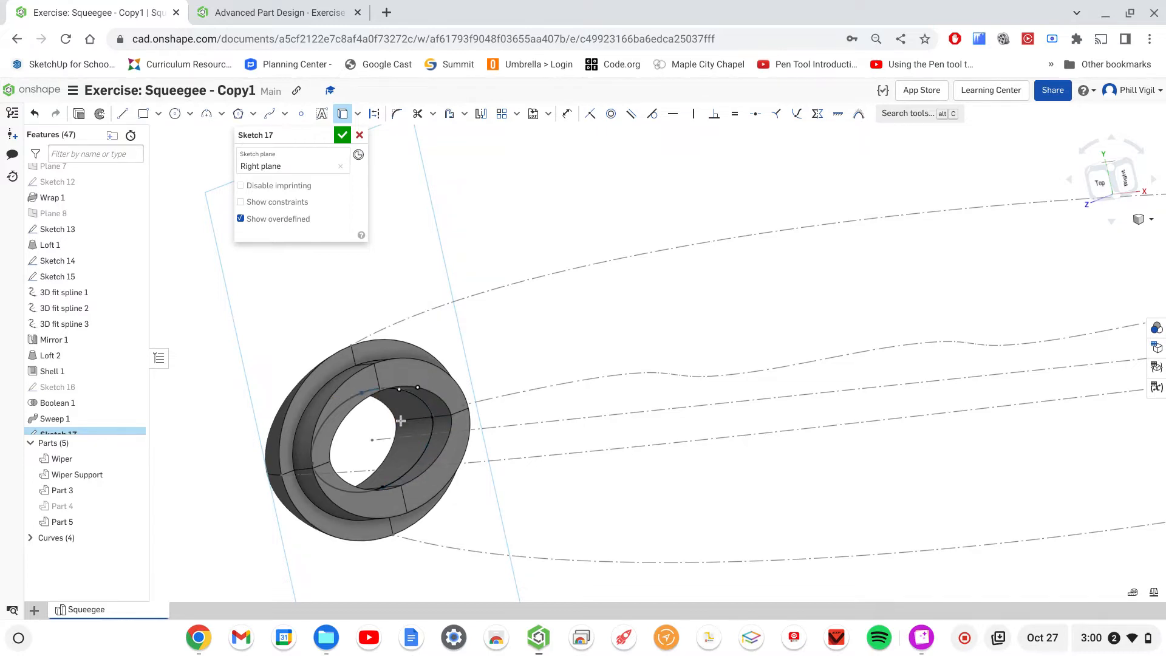
pyautogui.moveTo(556, 456)
pyautogui.mouseDown(button='right')
pyautogui.moveTo(554, 417)
pyautogui.moveTo(536, 445)
pyautogui.moveTo(486, 419)
pyautogui.mouseUp(button='right')
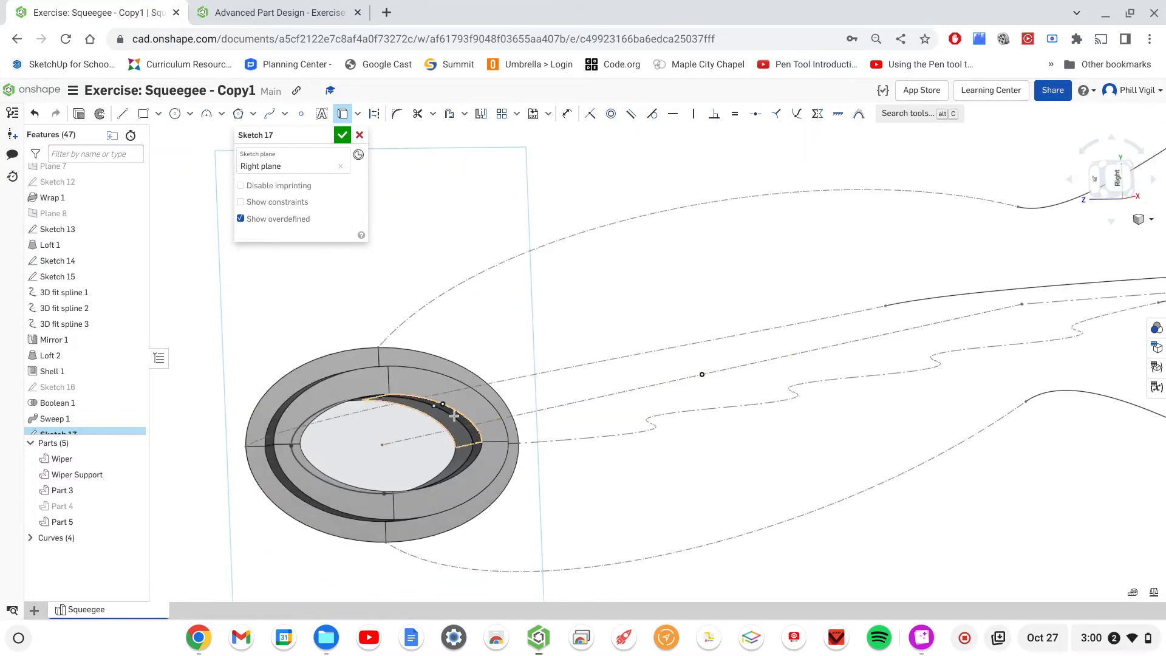
pyautogui.scroll(3, 608, 385)
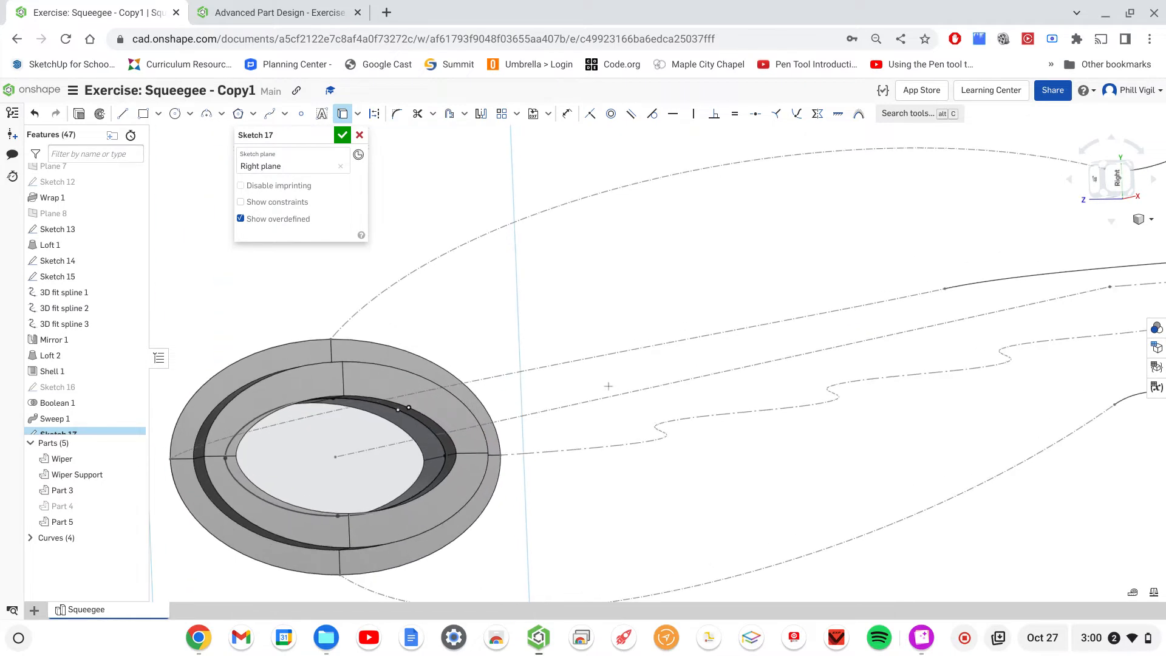
pyautogui.moveTo(608, 386); pyautogui.dragTo(672, 339, button='middle')
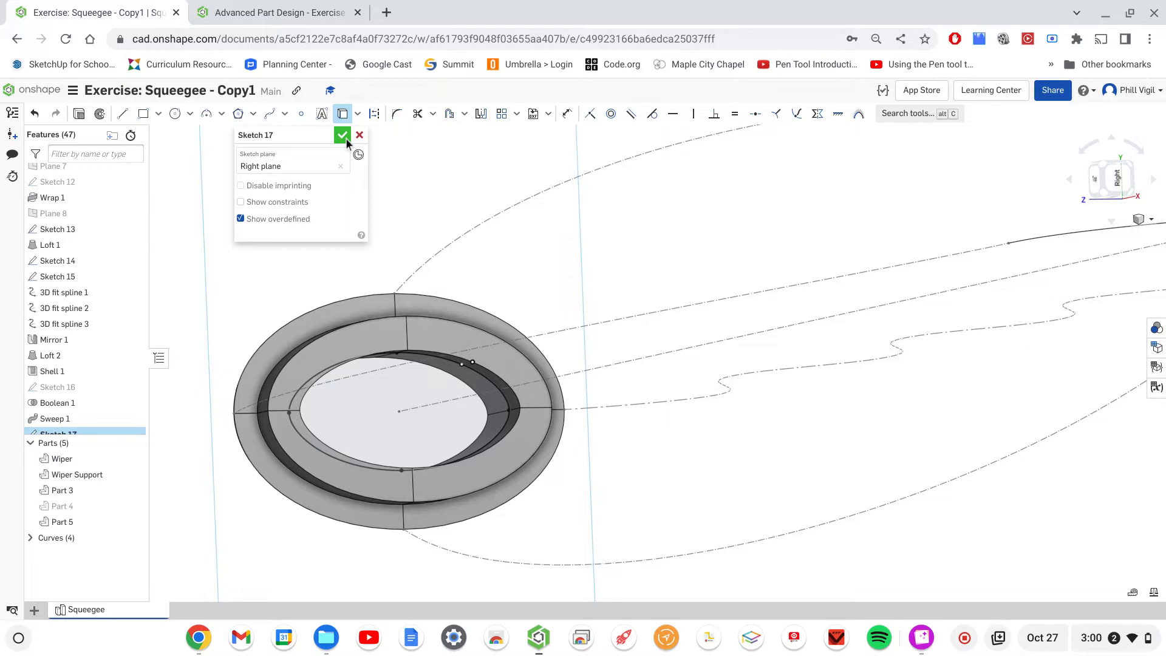
pyautogui.click(345, 137)
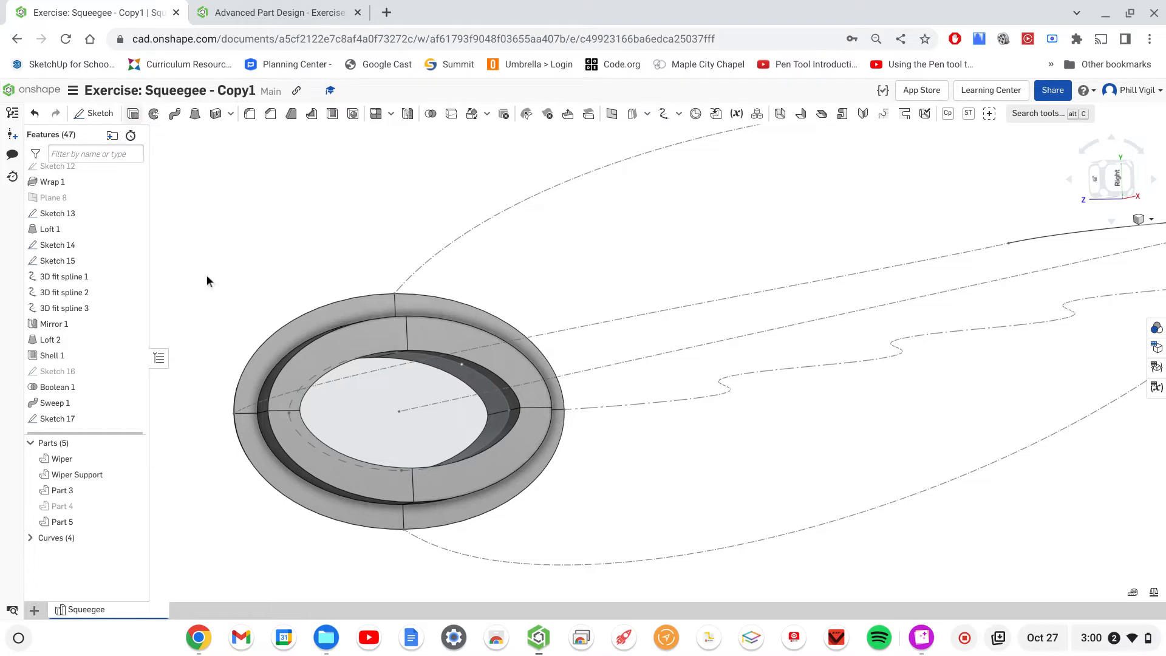
# Step: Extrude the region inside the projected loop as an addition to Part 5, reversing the direction toward the cap's outer end
pyautogui.hotkey('shift', 'e')
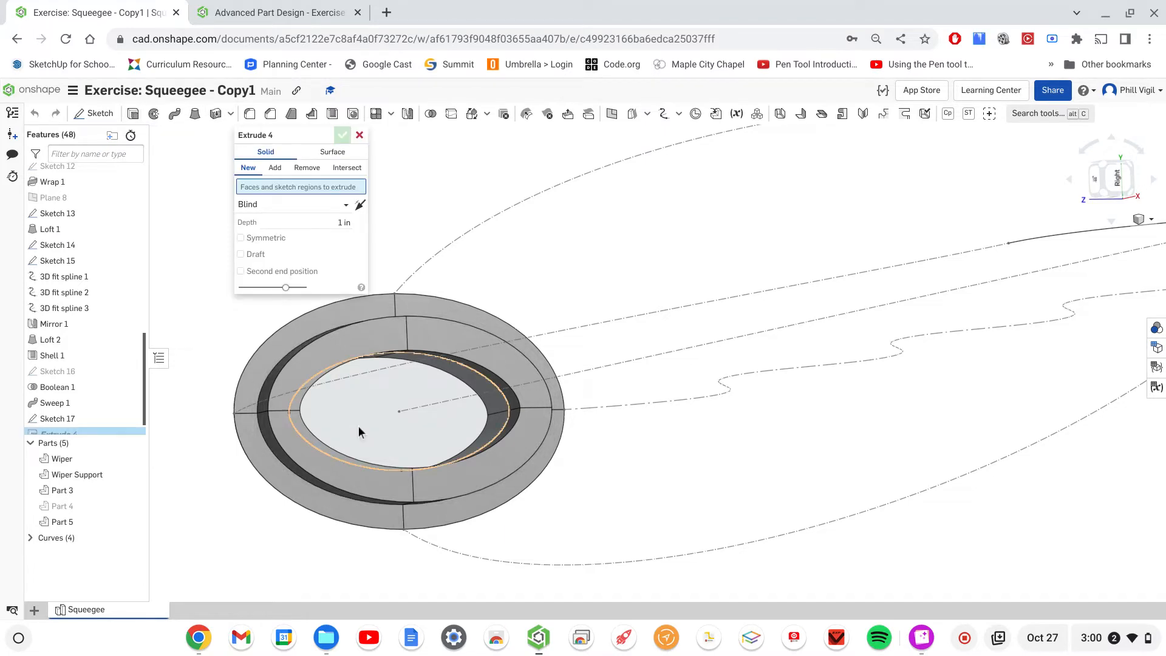
pyautogui.click(359, 432)
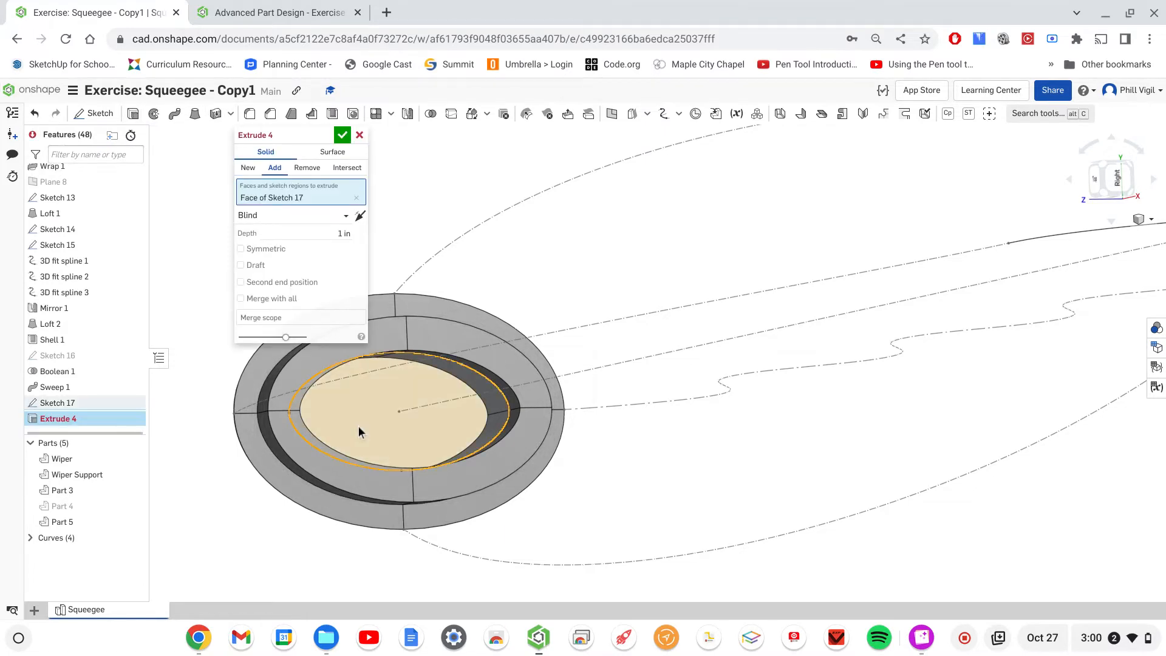
pyautogui.moveTo(583, 546); pyautogui.dragTo(702, 304, button='right')
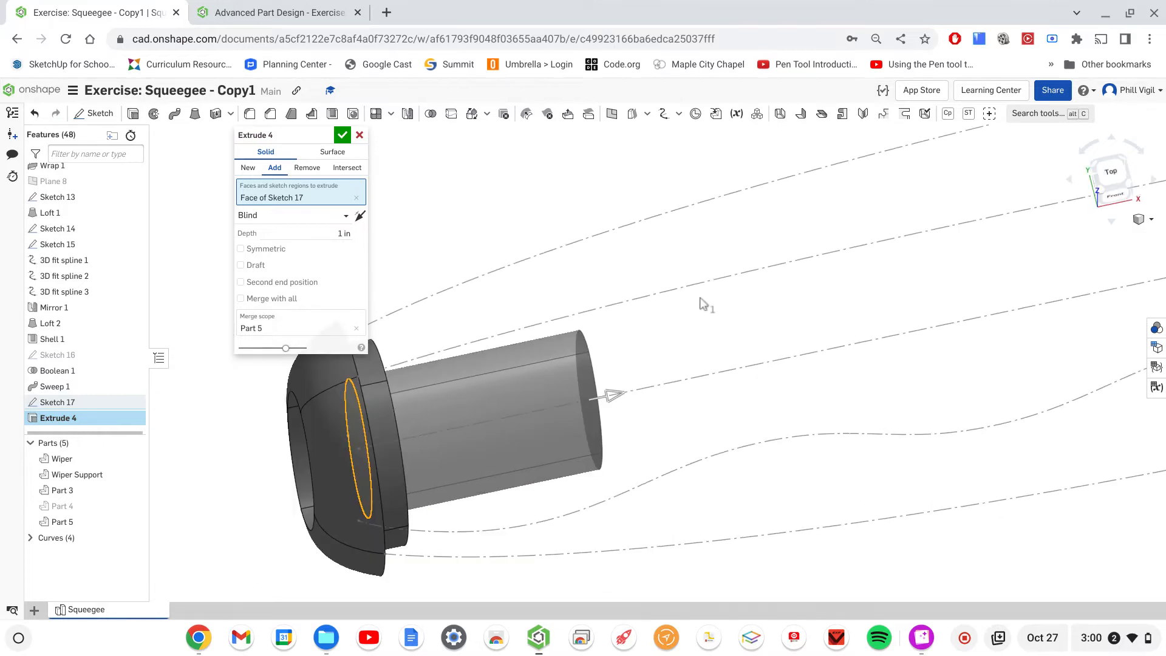
pyautogui.moveTo(700, 298); pyautogui.dragTo(713, 299, button='middle')
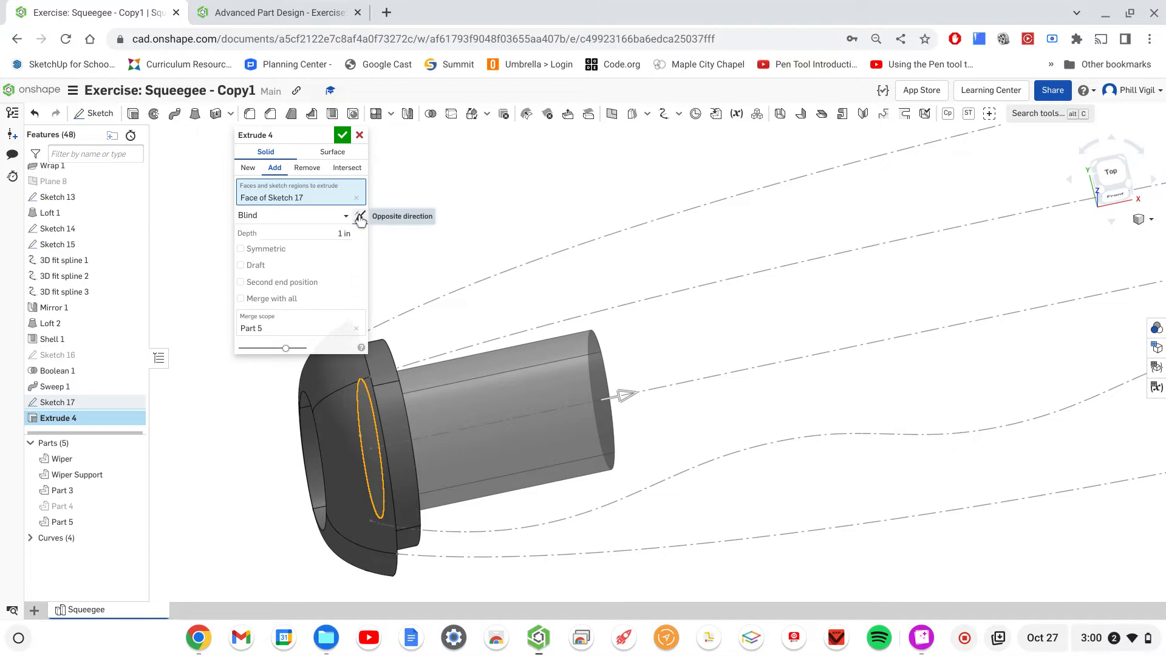
pyautogui.click(359, 217)
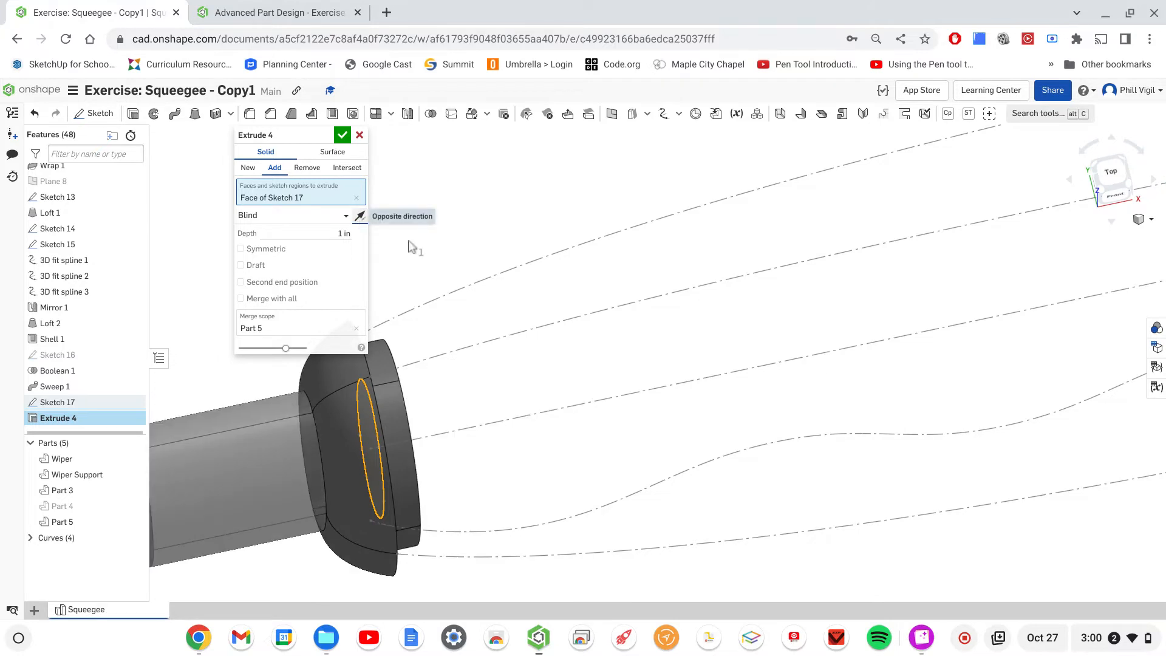
pyautogui.moveTo(471, 232); pyautogui.dragTo(558, 315, button='middle')
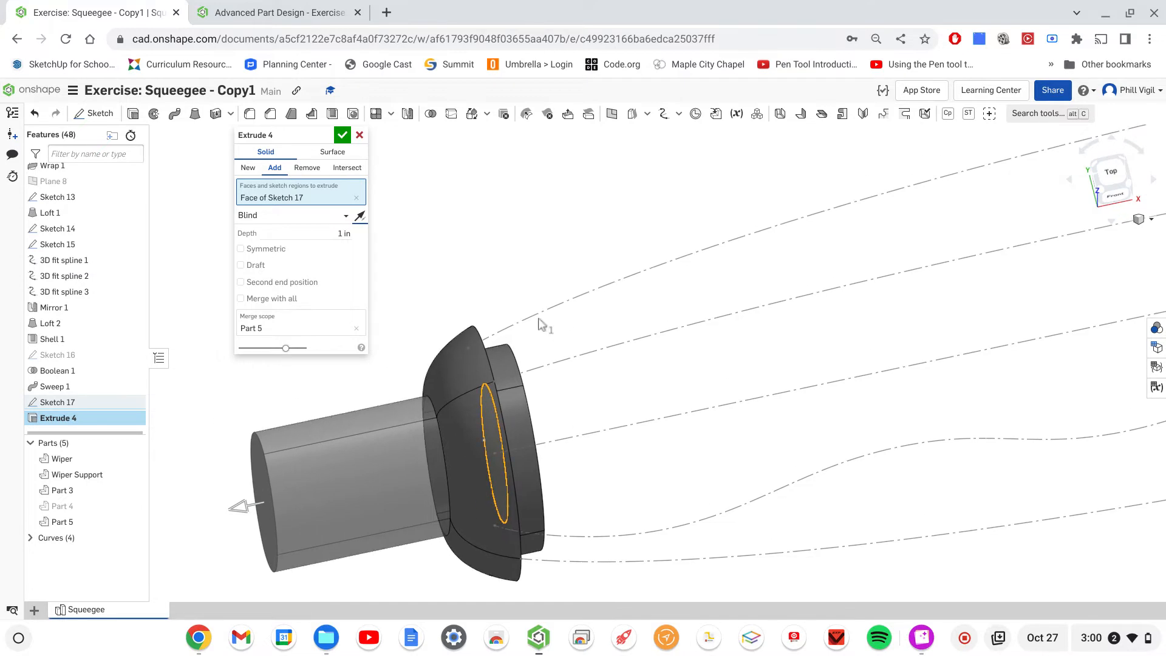
# Step: Set the extrusion's end condition to Up to vertex, ending at the vertex on the cap's outer opening edge, and accept it
pyautogui.click(348, 218)
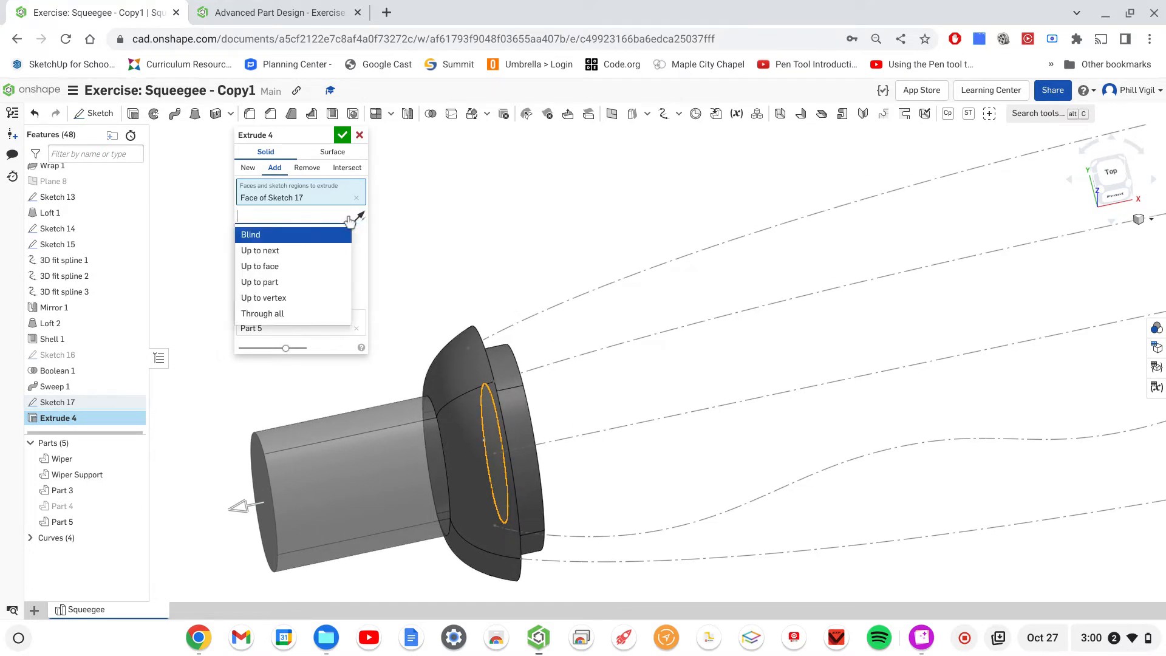
pyautogui.click(269, 299)
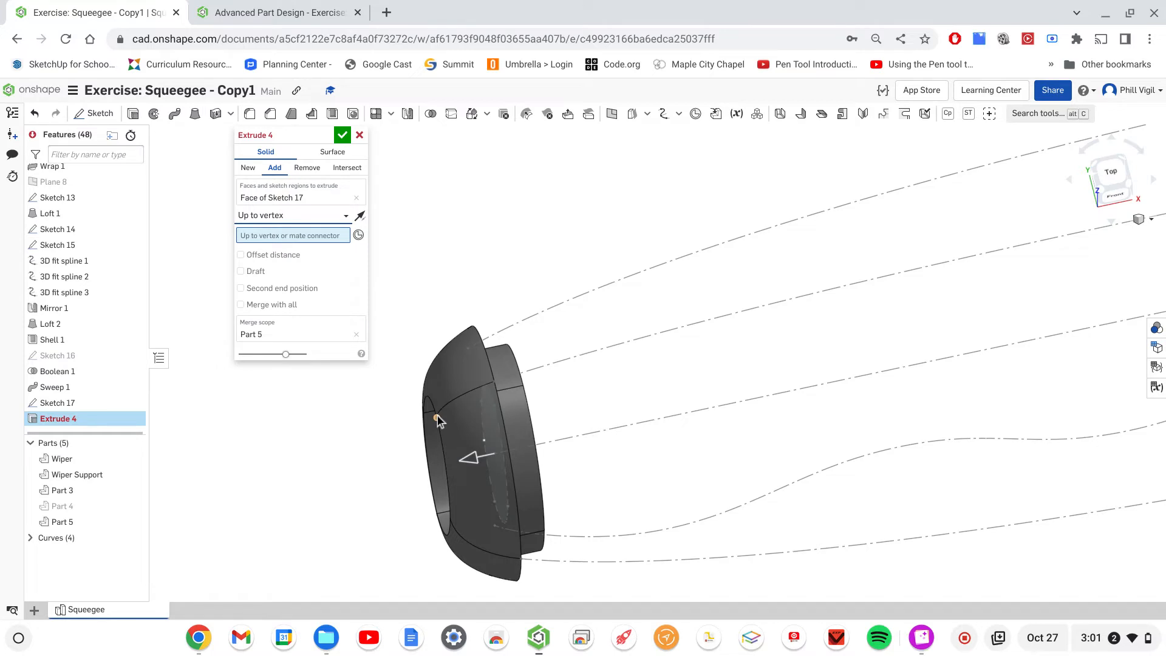
pyautogui.click(437, 417)
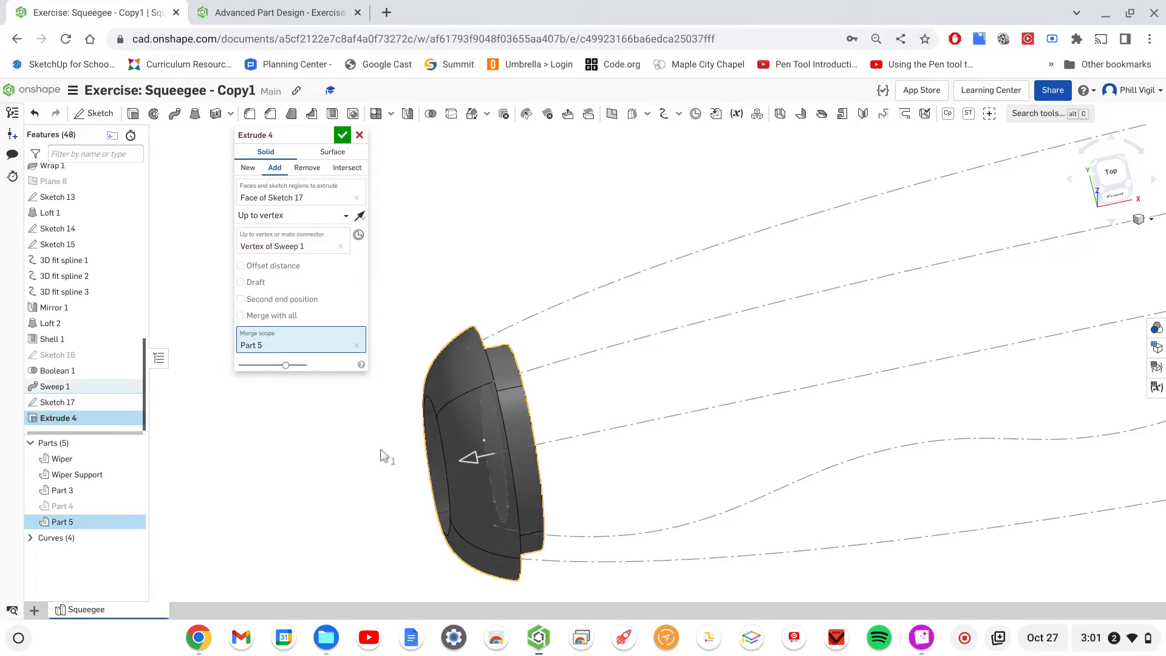
pyautogui.moveTo(382, 456); pyautogui.dragTo(384, 389, button='right')
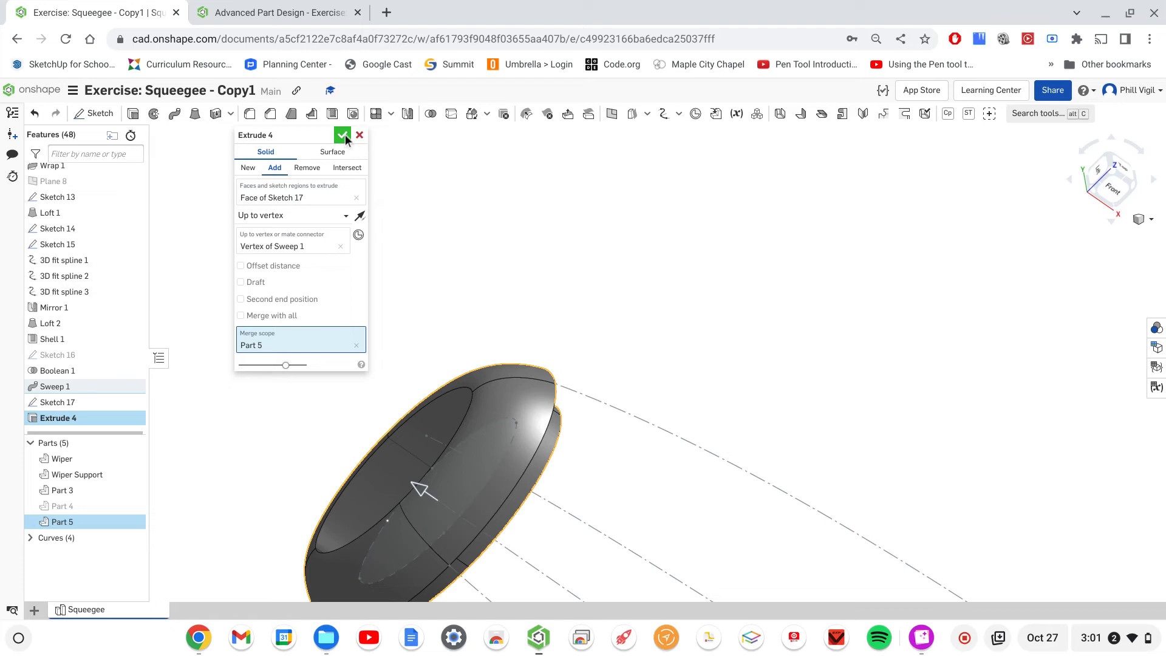
pyautogui.press('Return')
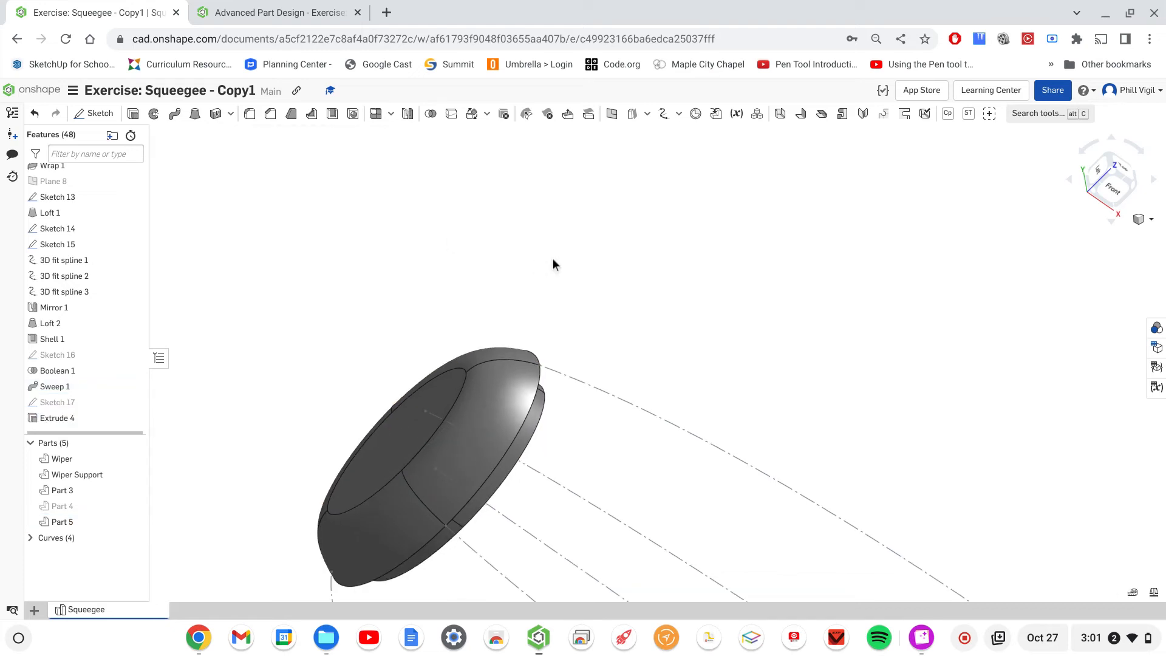
# Step: Show the hidden handle body, Part 4, together with the closed end cap
pyautogui.moveTo(573, 267); pyautogui.dragTo(551, 289, button='right')
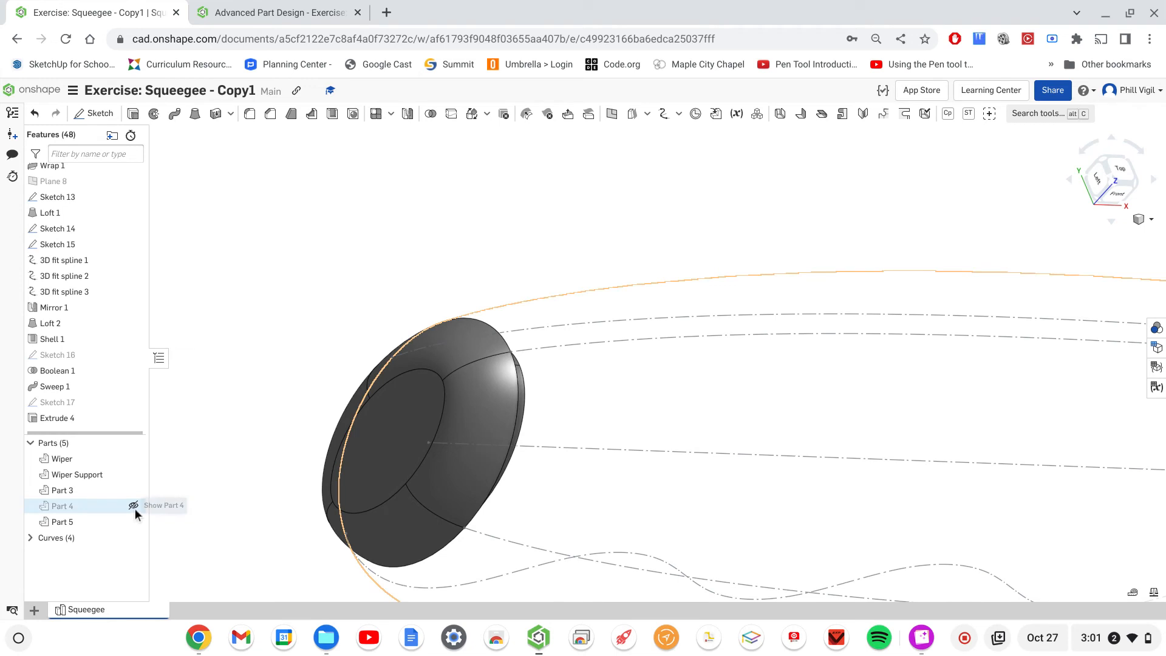
pyautogui.click(133, 506)
pyautogui.scroll(3, 602, 245)
pyautogui.scroll(-5, 684, 276)
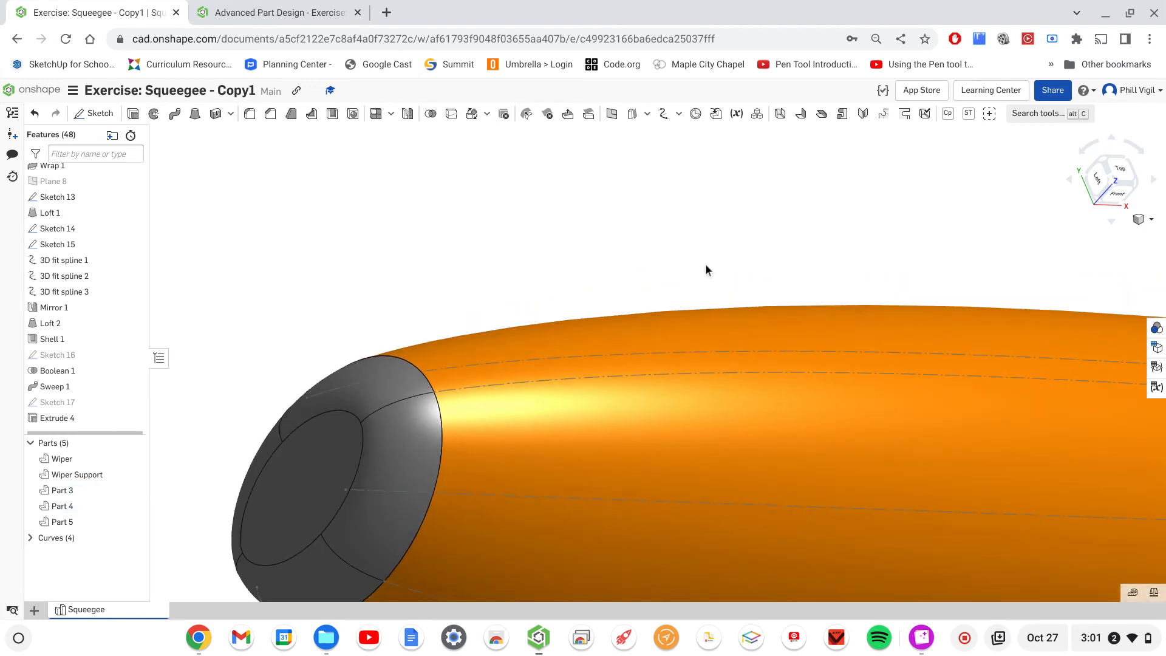
# Step: Examine the complete squeegee from the end cap along the handle and neck to the wiper
pyautogui.moveTo(830, 223); pyautogui.dragTo(712, 224, button='middle')
pyautogui.moveTo(1001, 276); pyautogui.dragTo(865, 290, button='middle')
pyautogui.moveTo(885, 290); pyautogui.dragTo(873, 268, button='right')
pyautogui.scroll(-3, 876, 273)
pyautogui.scroll(-4, 909, 261)
pyautogui.moveTo(943, 272); pyautogui.dragTo(918, 273, button='right')
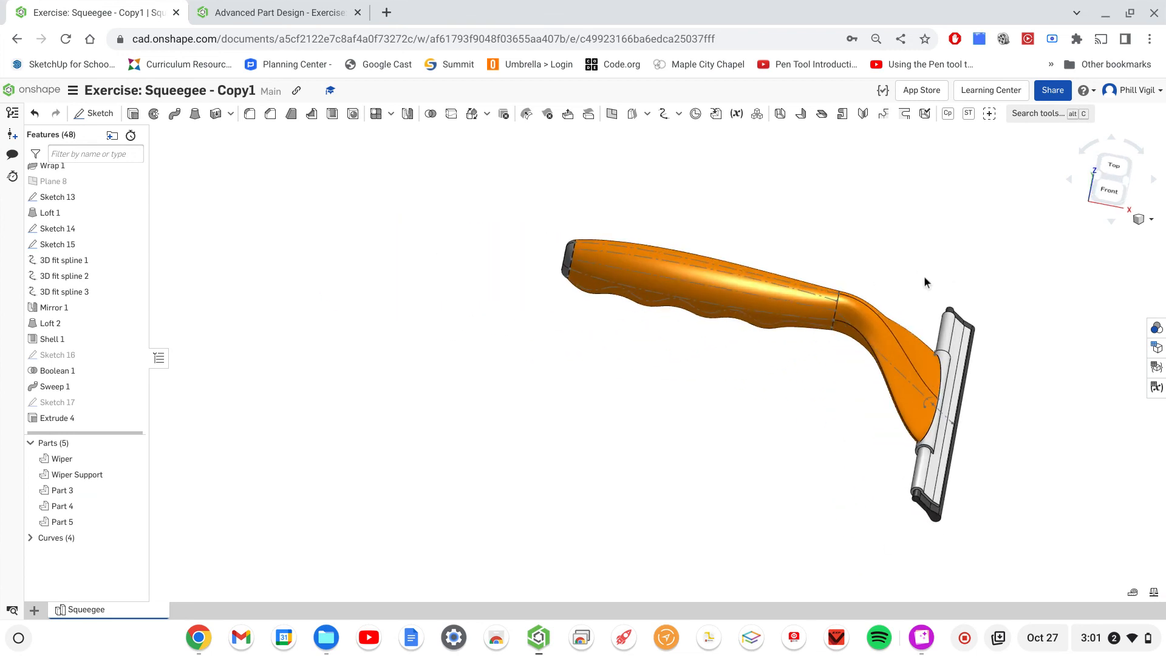
pyautogui.moveTo(892, 248); pyautogui.dragTo(815, 263, button='middle')
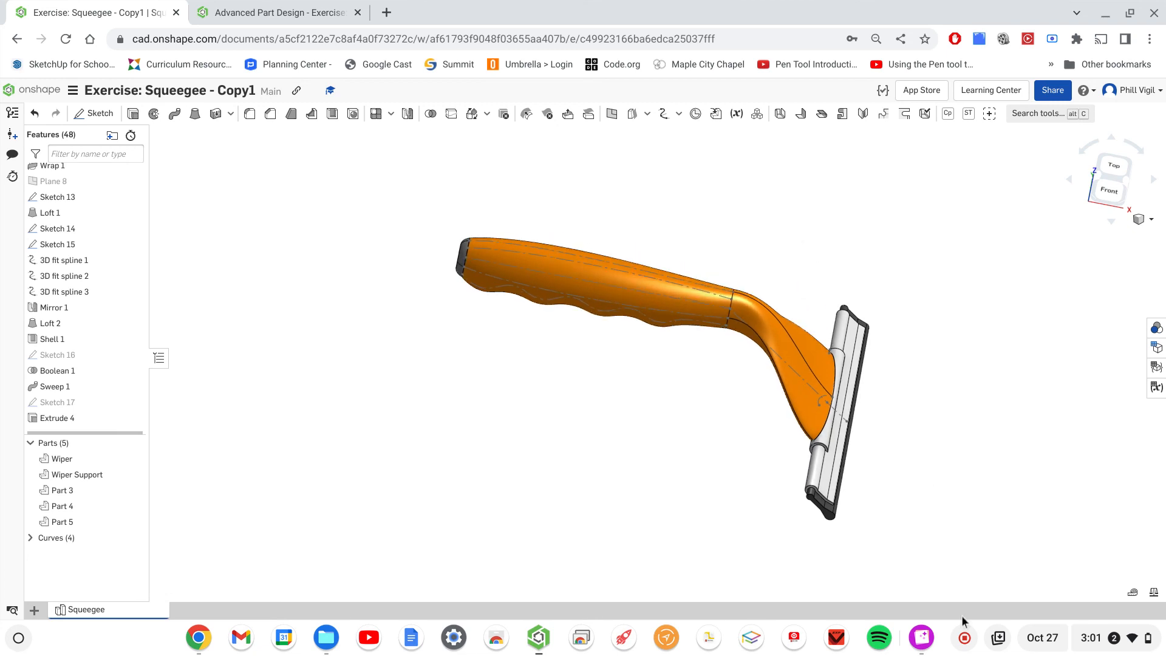